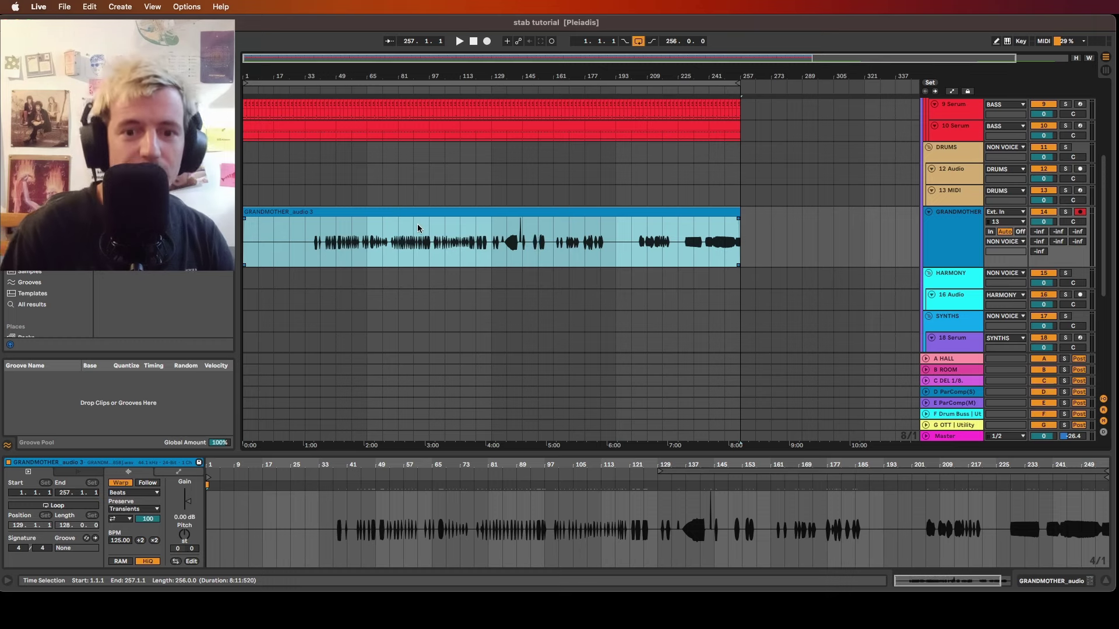
Audition the hits in the GRANDMOTHER recording from bar 38 to bar 51, skipping ahead between the sounding sections
scroll(303, 251, "up", 3)
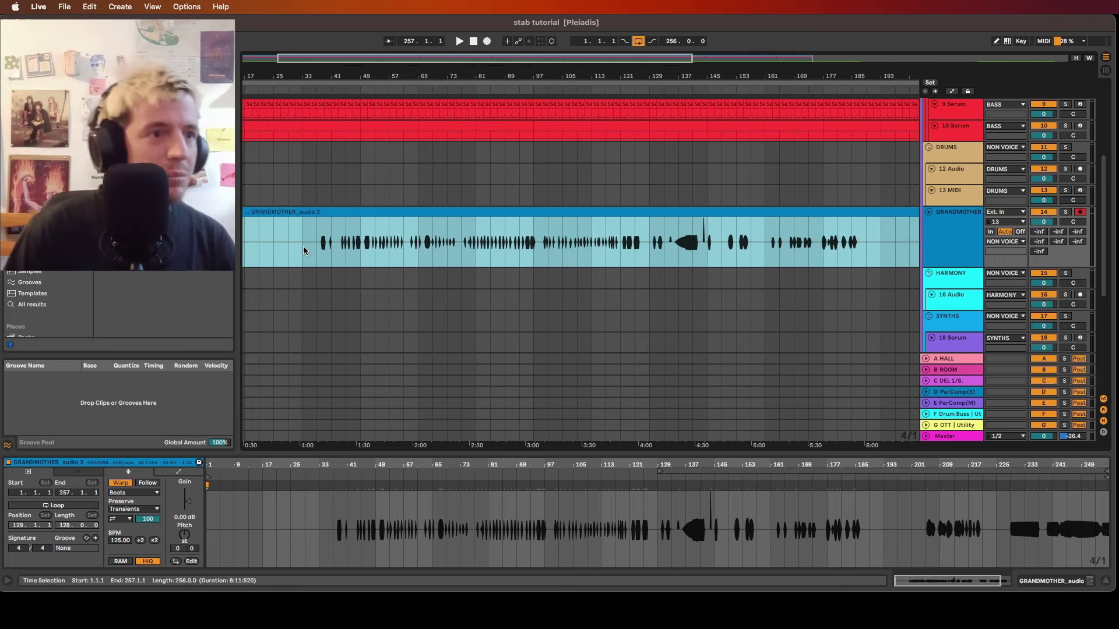
scroll(314, 247, "up", 2)
left_click(316, 256)
key("space")
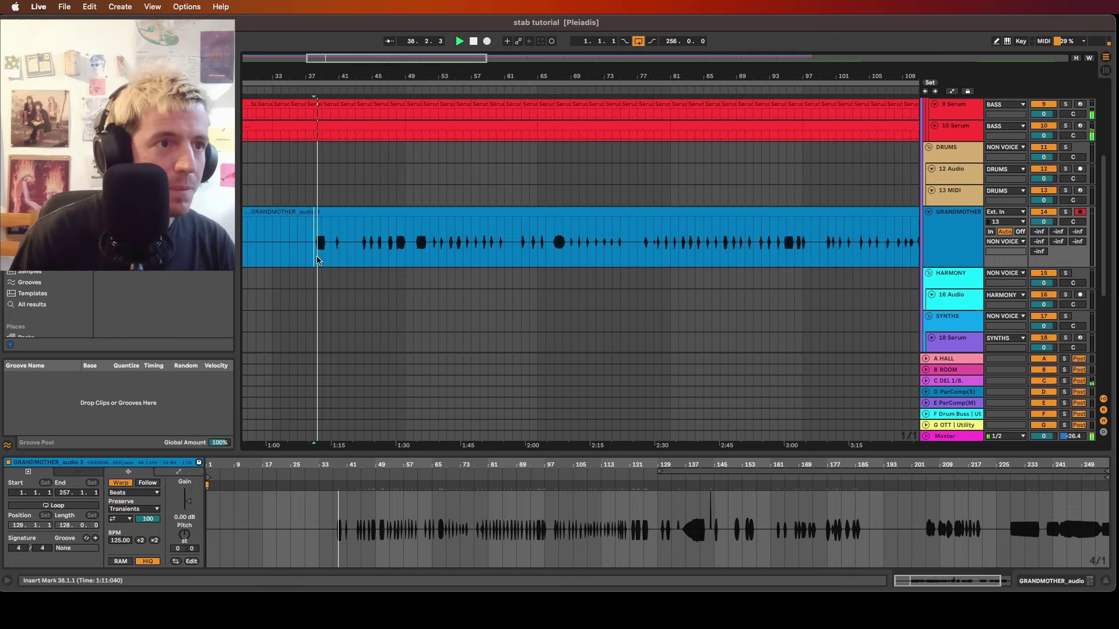
scroll(326, 247, "down", 3)
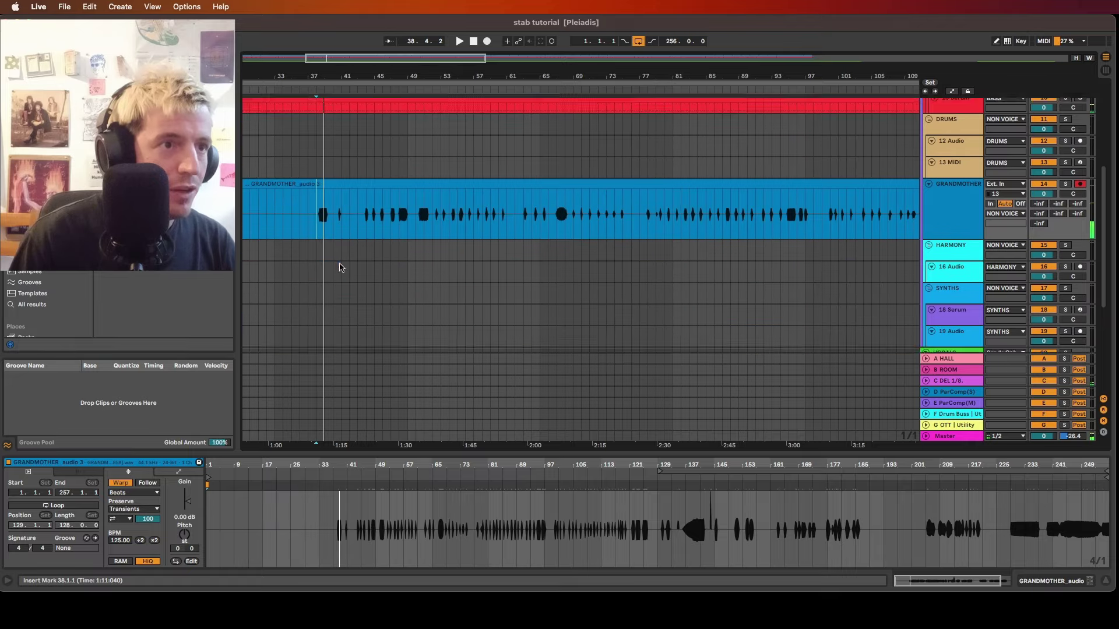
scroll(328, 210, "up", 2)
left_click(324, 190)
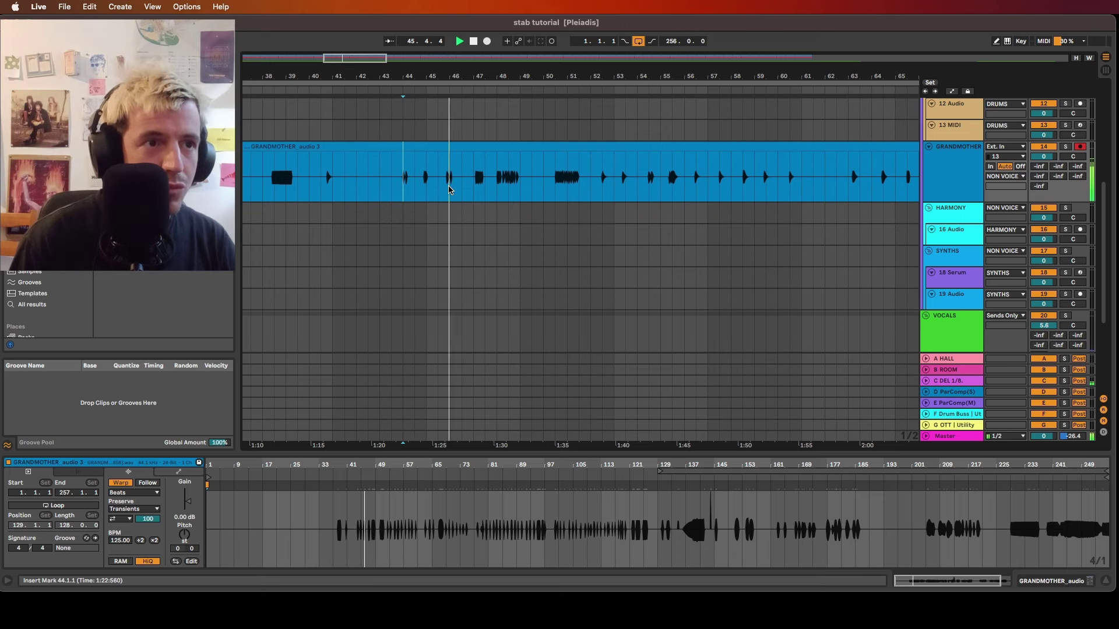
left_click(473, 188)
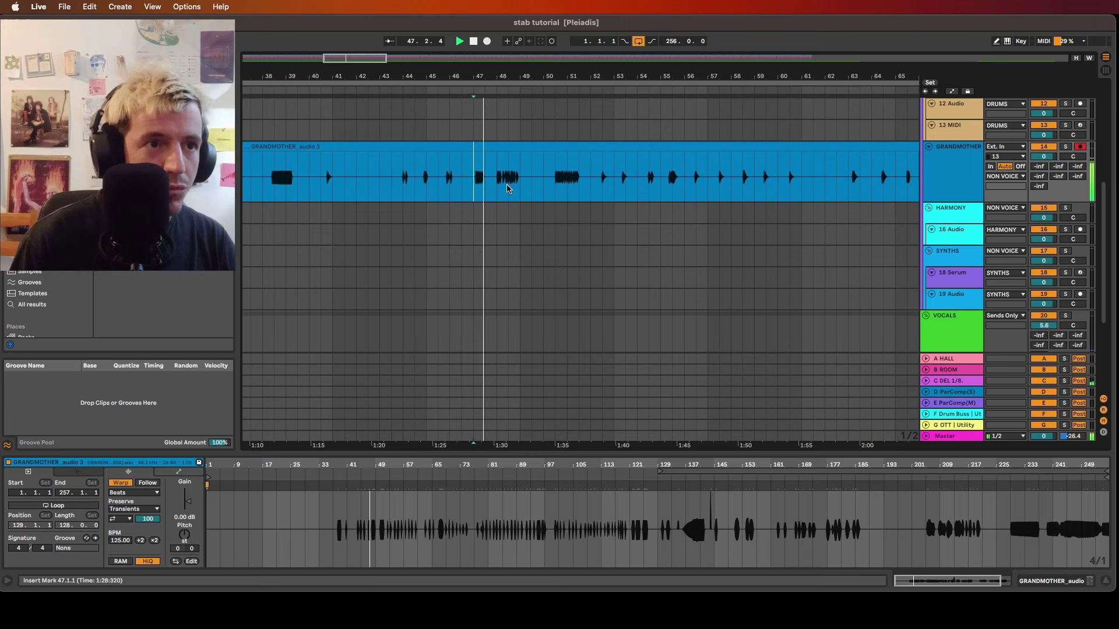
left_click(492, 195)
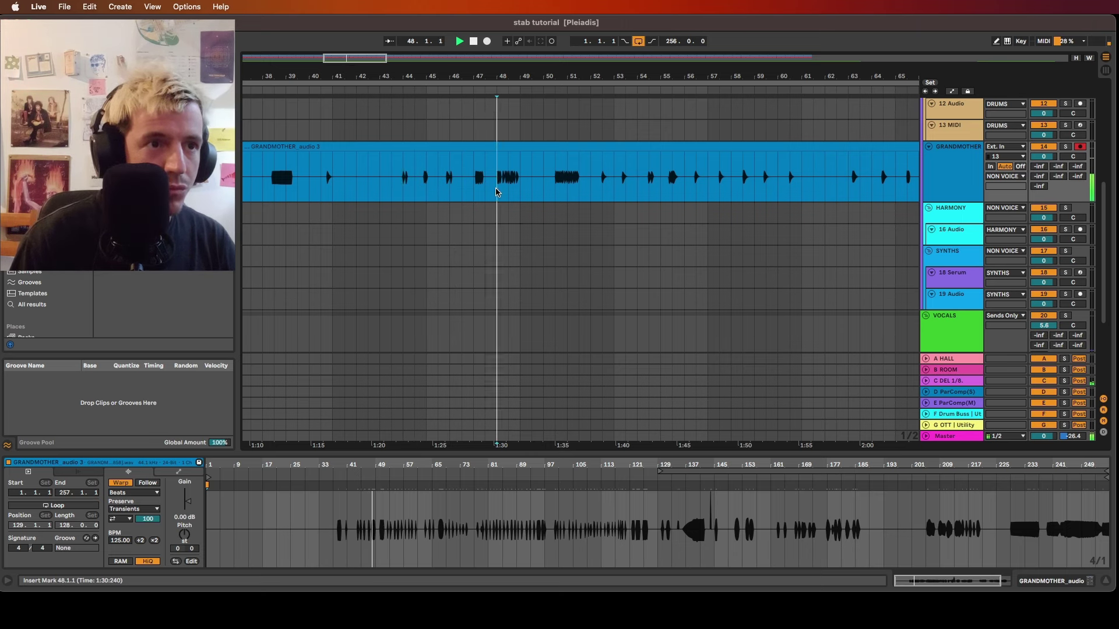
left_click(555, 193)
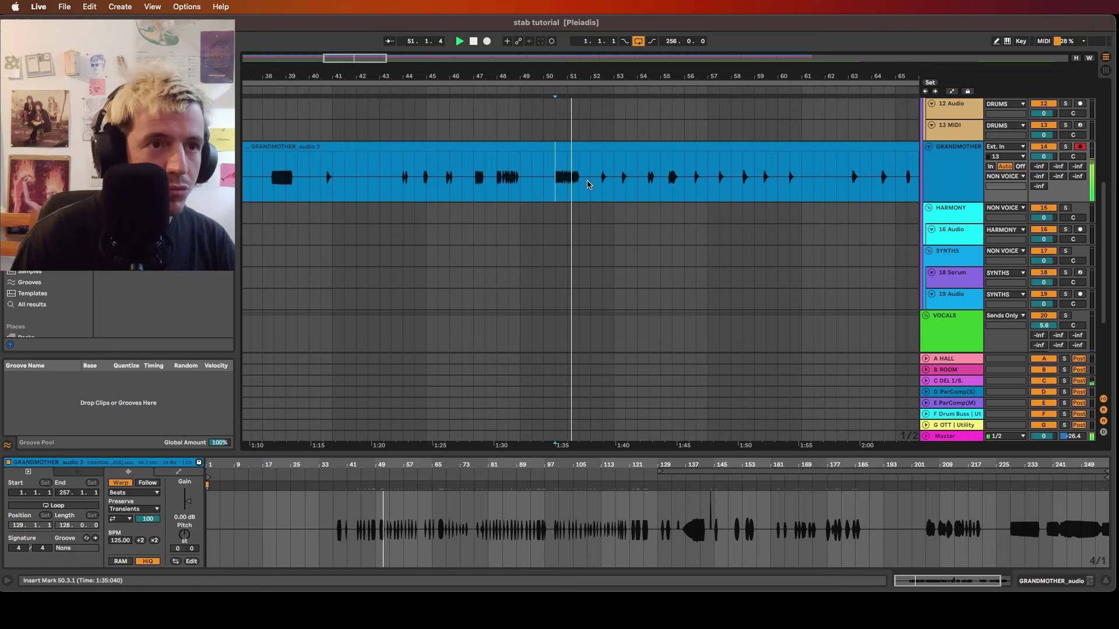
key("space")
Copy the section from 50.3.1 to 51.3.1 of the GRANDMOTHER recording to bar 1 of the 16 Audio track
left_click_drag(556, 192, 579, 189)
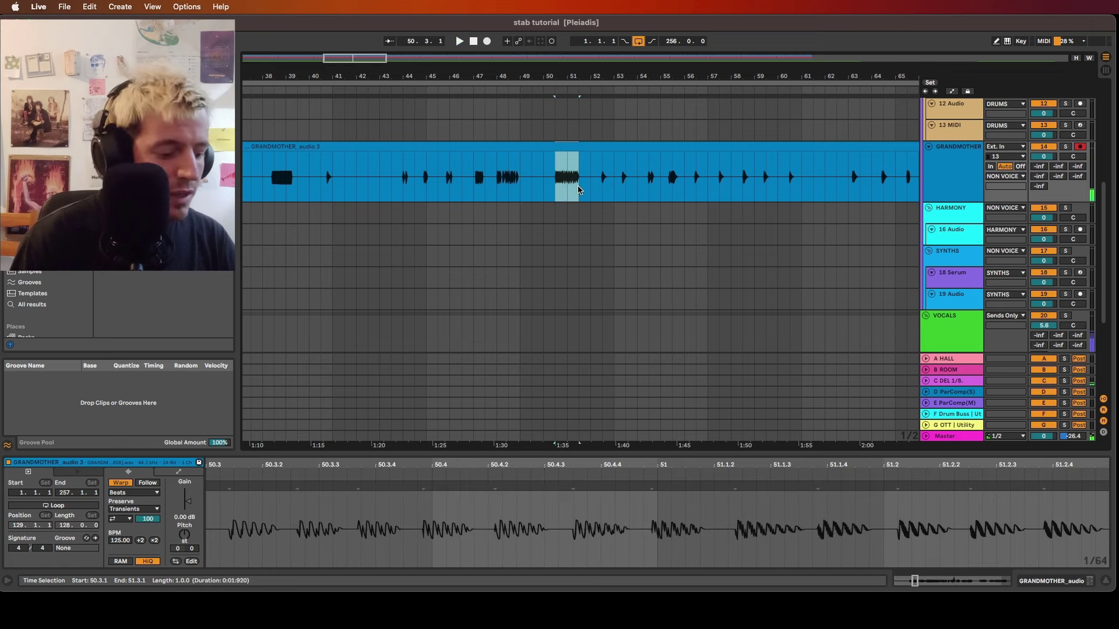
scroll(457, 183, "left", 15)
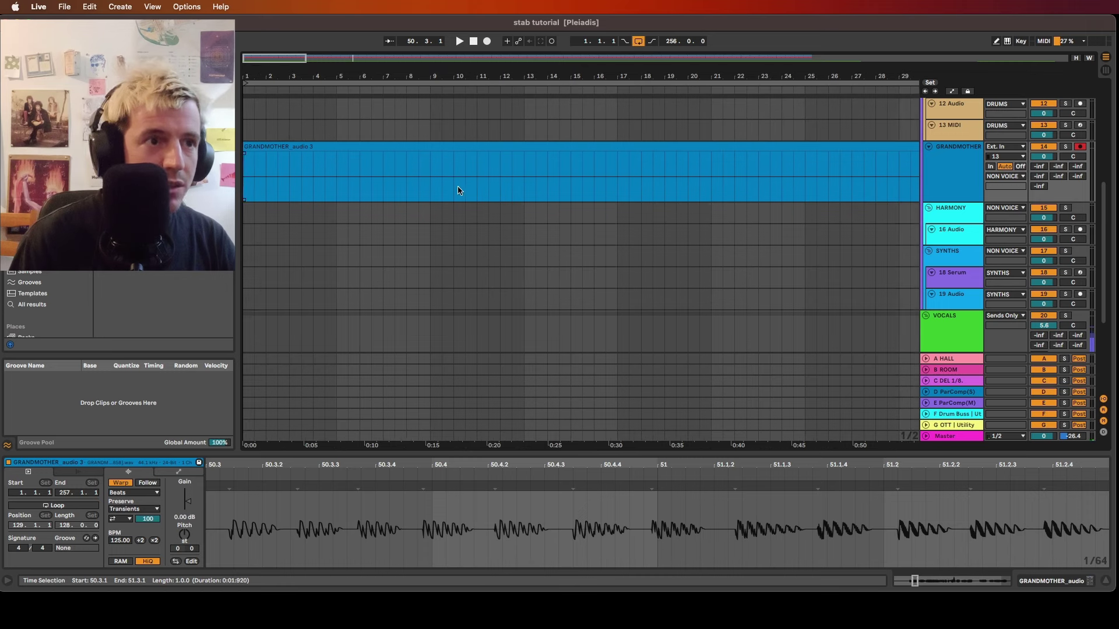
left_click(252, 237)
key("super+v")
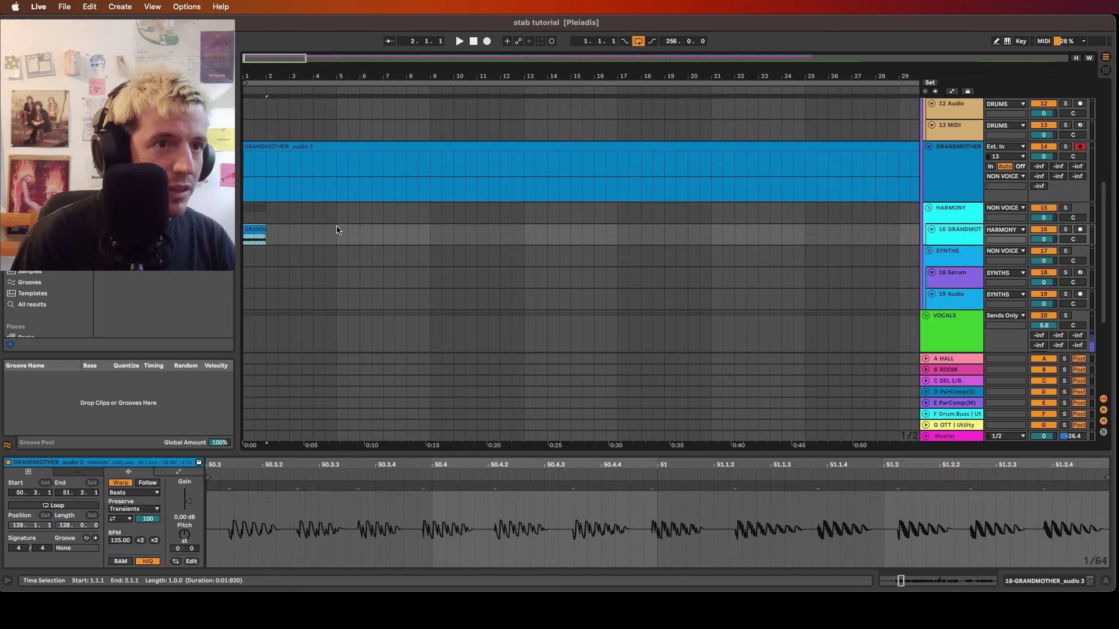
Play the GRANDMOTHER recording from 52.3.1 and from 54.3.1 to audition the following stabs
scroll(693, 232, "right", 15)
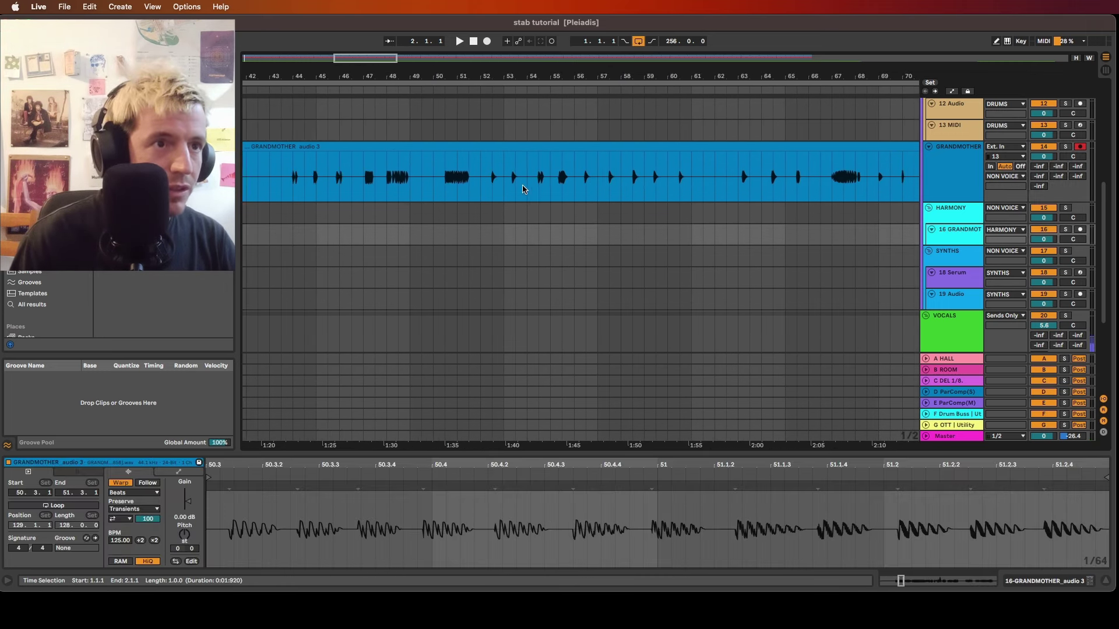
left_click(497, 186)
key("space")
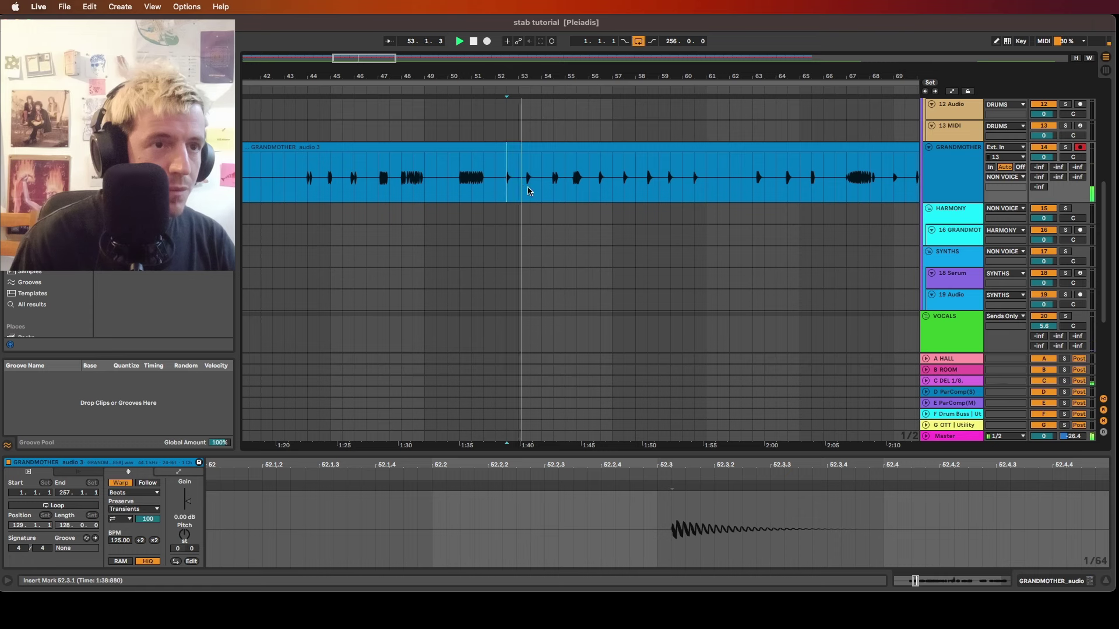
left_click(552, 191)
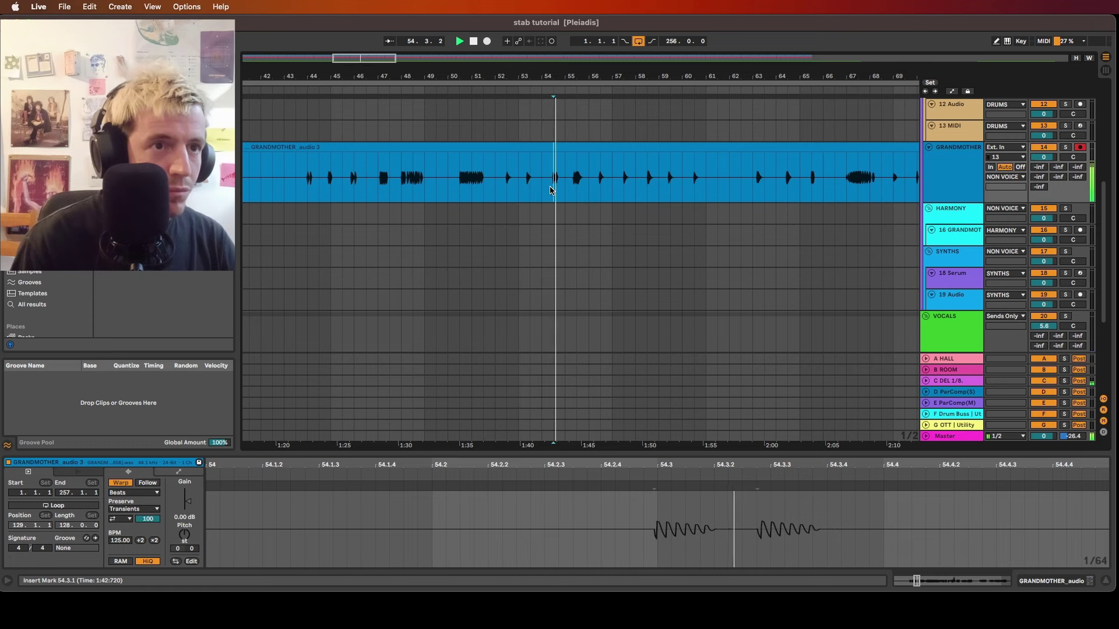
key("space")
Copy the double stab from 54.2.1 to 55.1.1 of the GRANDMOTHER recording to bar 5 of track 16
key("plus")
key("plus")
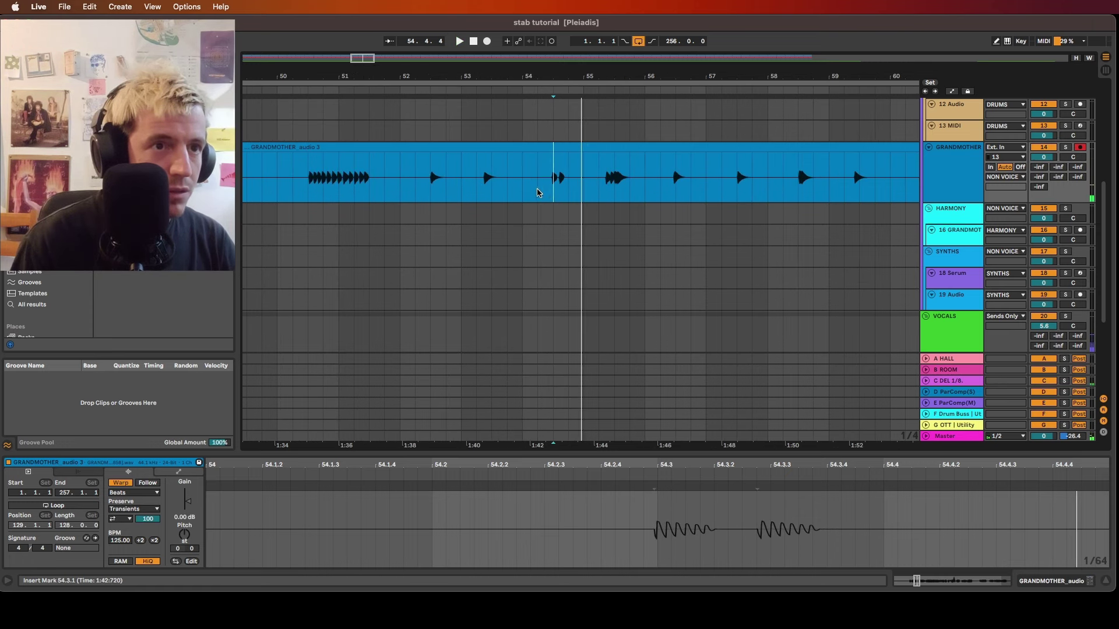
left_click_drag(537, 193, 582, 188)
scroll(573, 190, "down", 5)
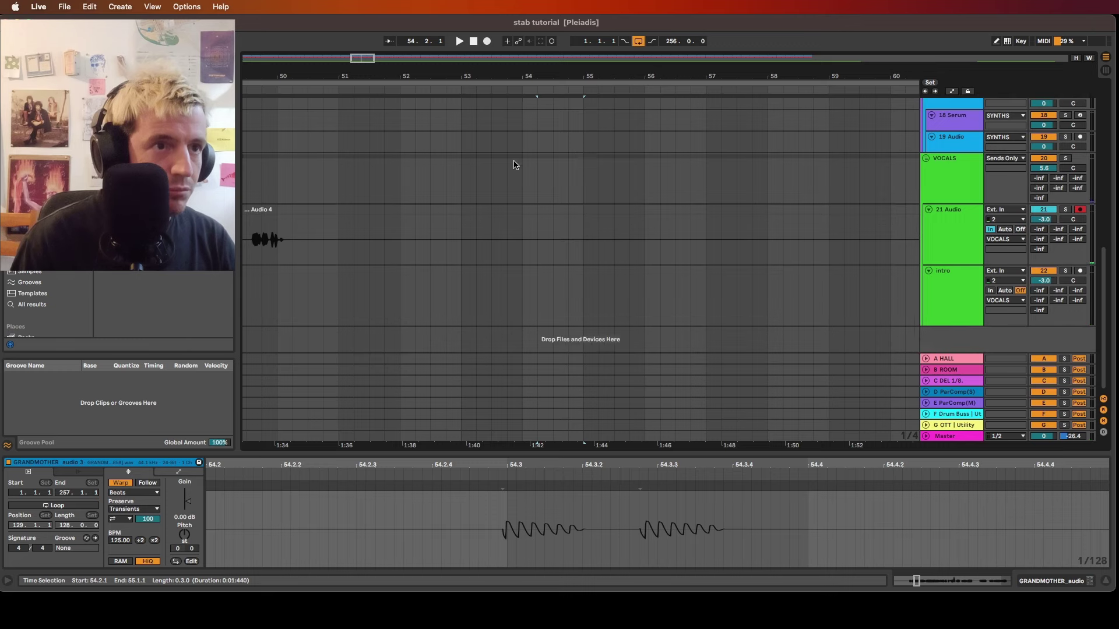
key("x")
scroll(314, 137, "up", 4)
left_click(250, 192)
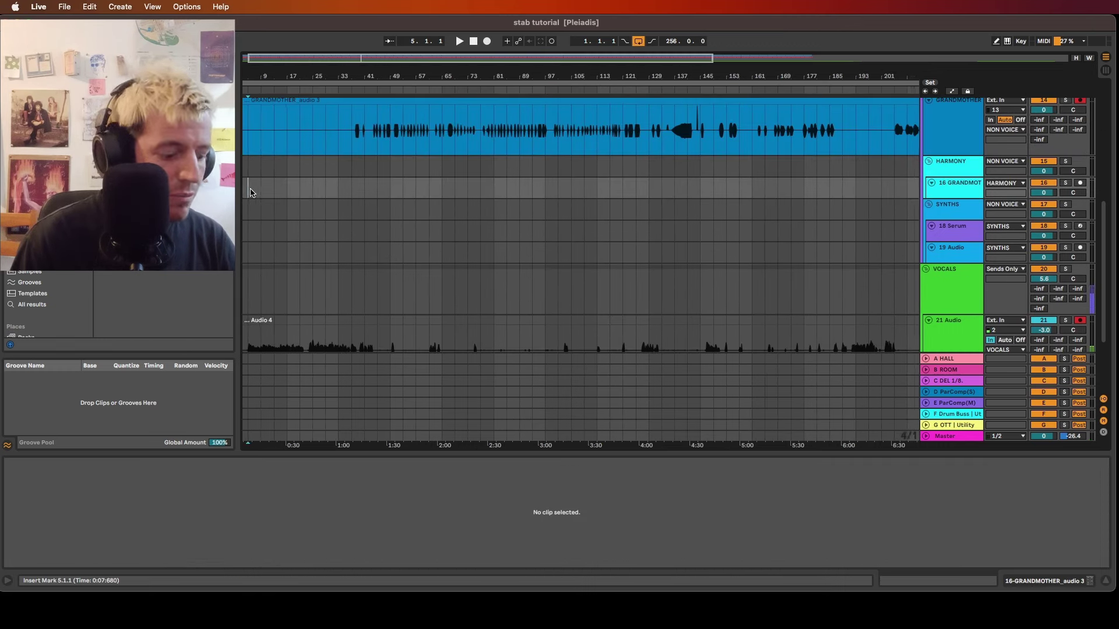
key("super+v")
Audition the GRANDMOTHER hits between bars 53 and 60, restarting playback at 55.1.1 and 56.3.1
scroll(552, 186, "up", 3)
scroll(382, 190, "up", 5)
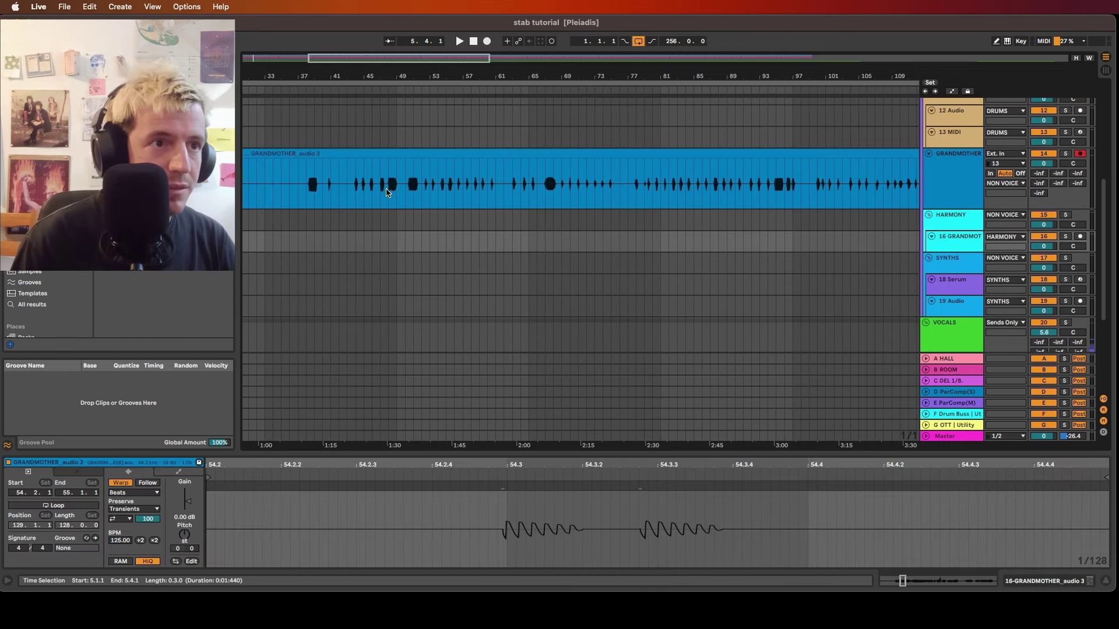
left_click(428, 191)
key("space")
scroll(438, 191, "up", 2)
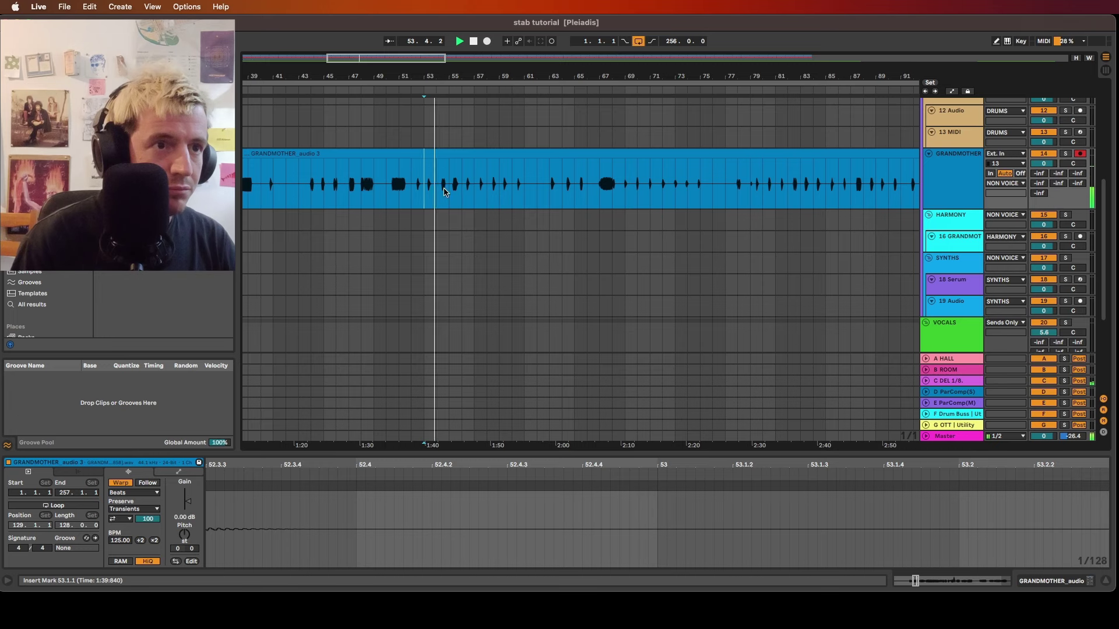
left_click(450, 194)
scroll(457, 194, "up", 3)
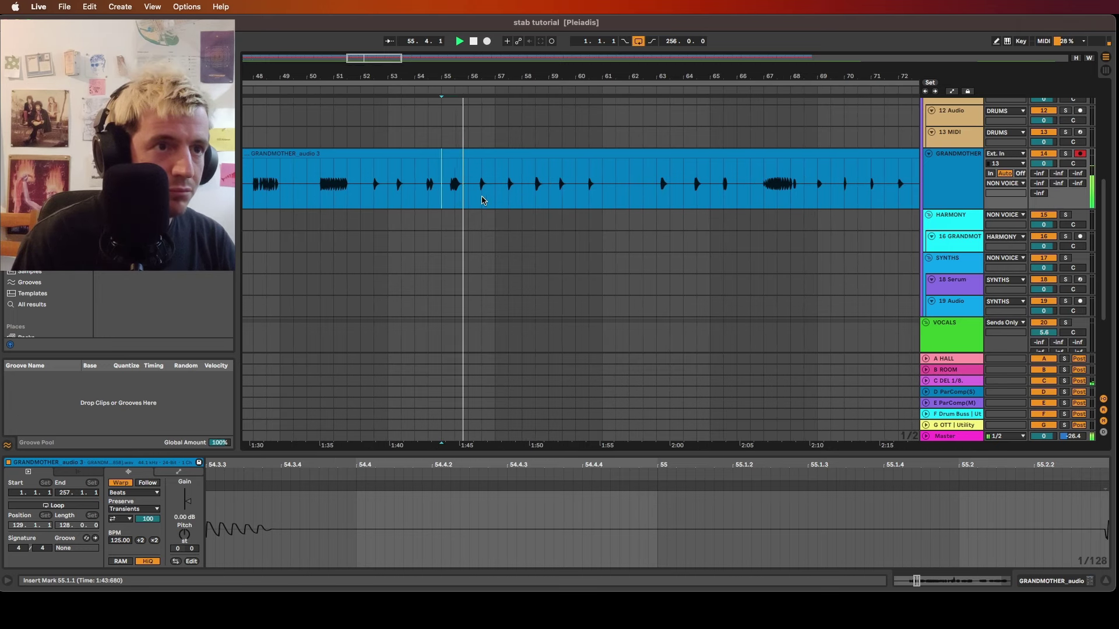
left_click(480, 197)
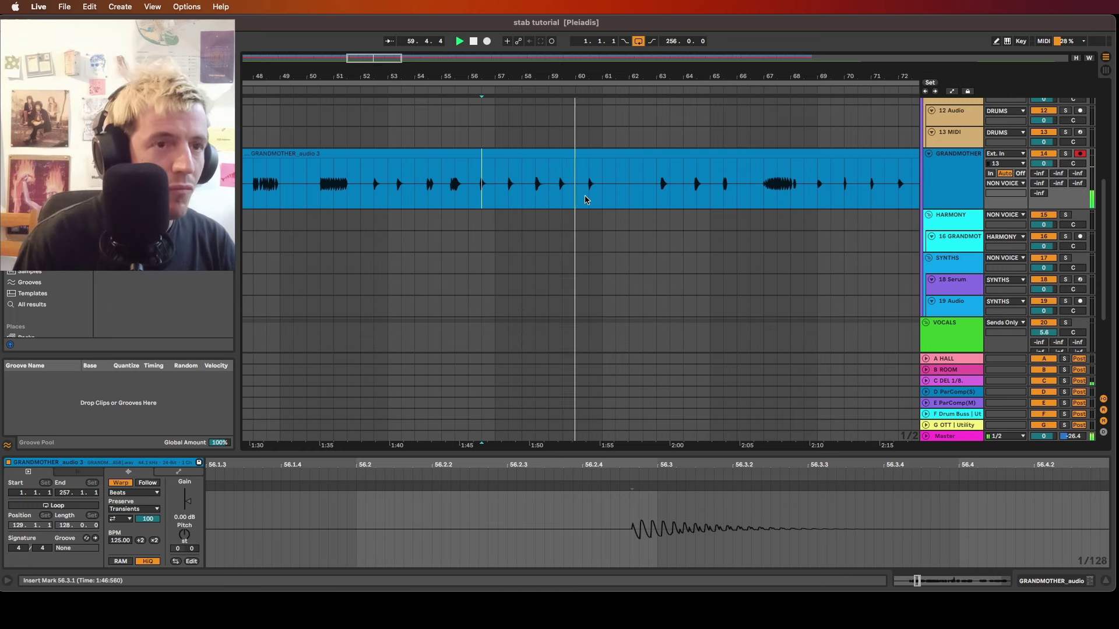
key("space")
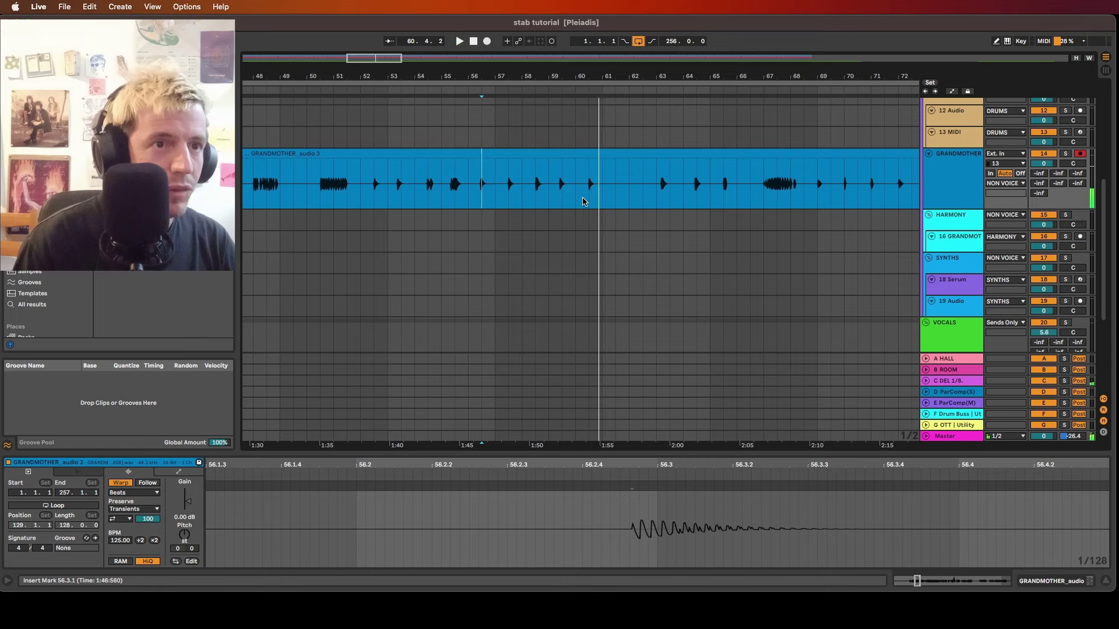
Copy bar 60 of the GRANDMOTHER recording, containing a single stab, to bar 7 of track 16
left_click(584, 199)
left_click_drag(577, 201, 604, 197)
scroll(604, 198, "left", 1)
key("super+c")
scroll(523, 195, "left", 15)
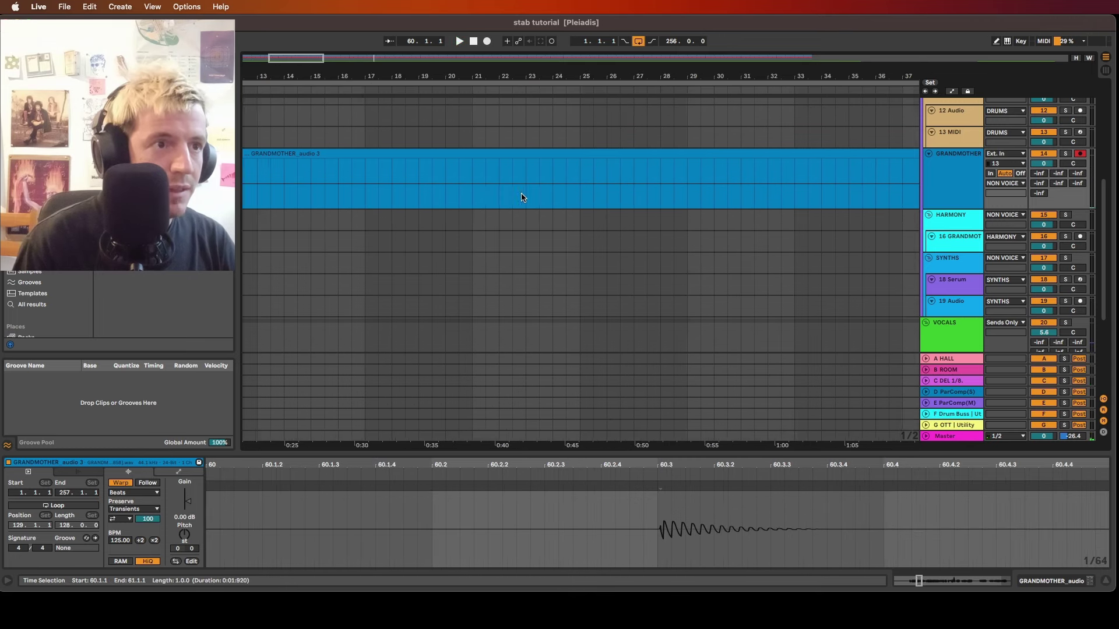
left_click(405, 240)
key("super+v")
Audition the GRANDMOTHER hits from bar 60 to bar 64, and copy bar 64 to bar 9 of track 16
scroll(513, 166, "right", 15)
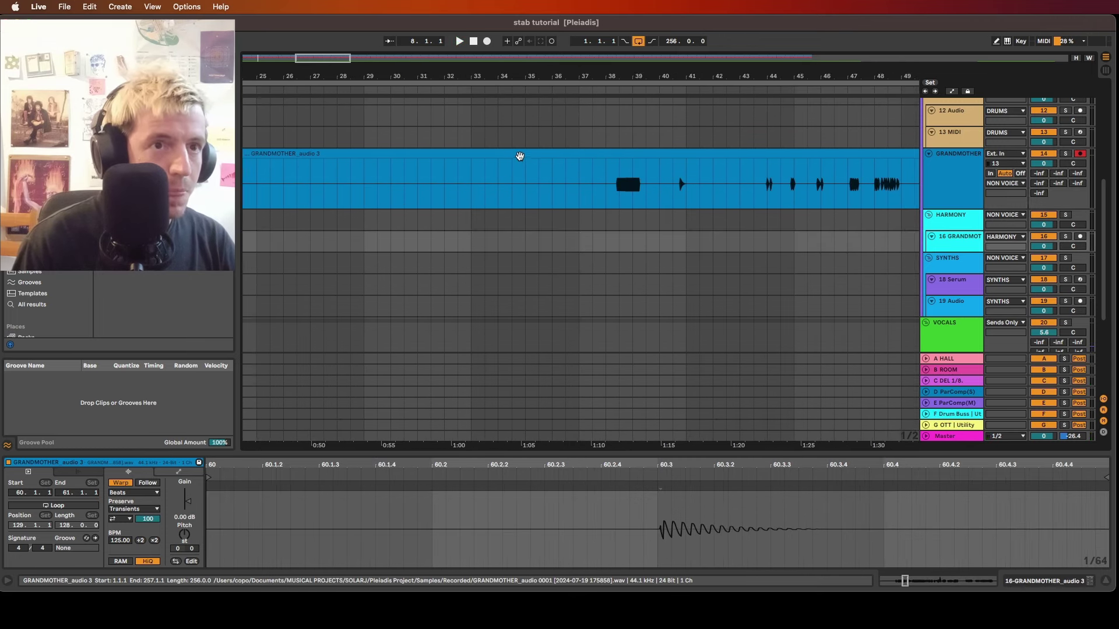
scroll(610, 185, "right", 3)
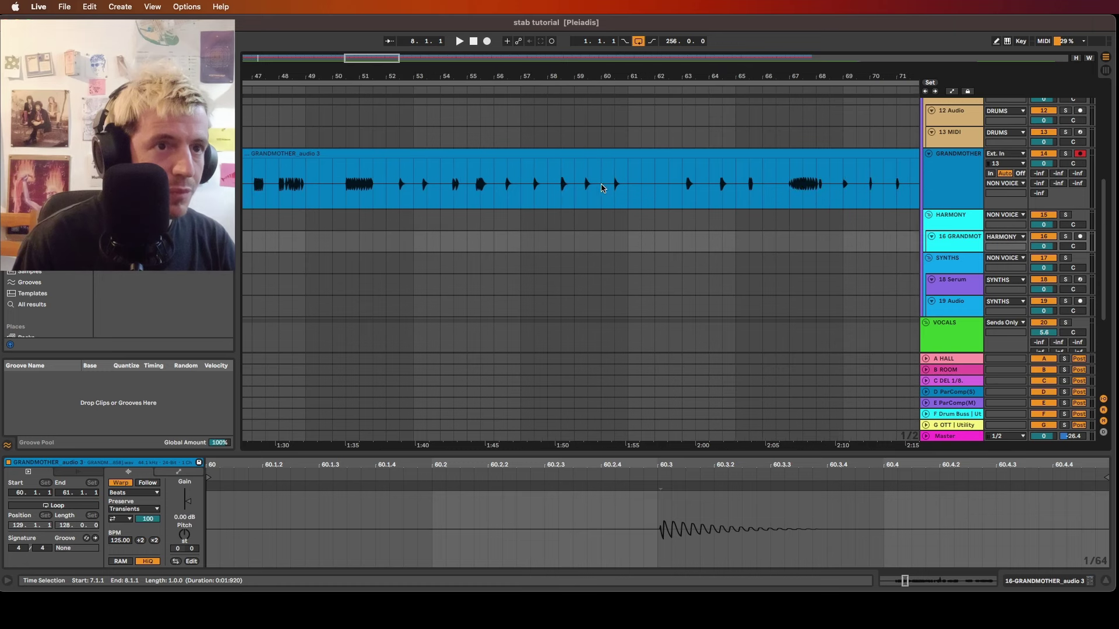
left_click(612, 188)
key("space")
left_click(686, 196)
key("space")
key("space")
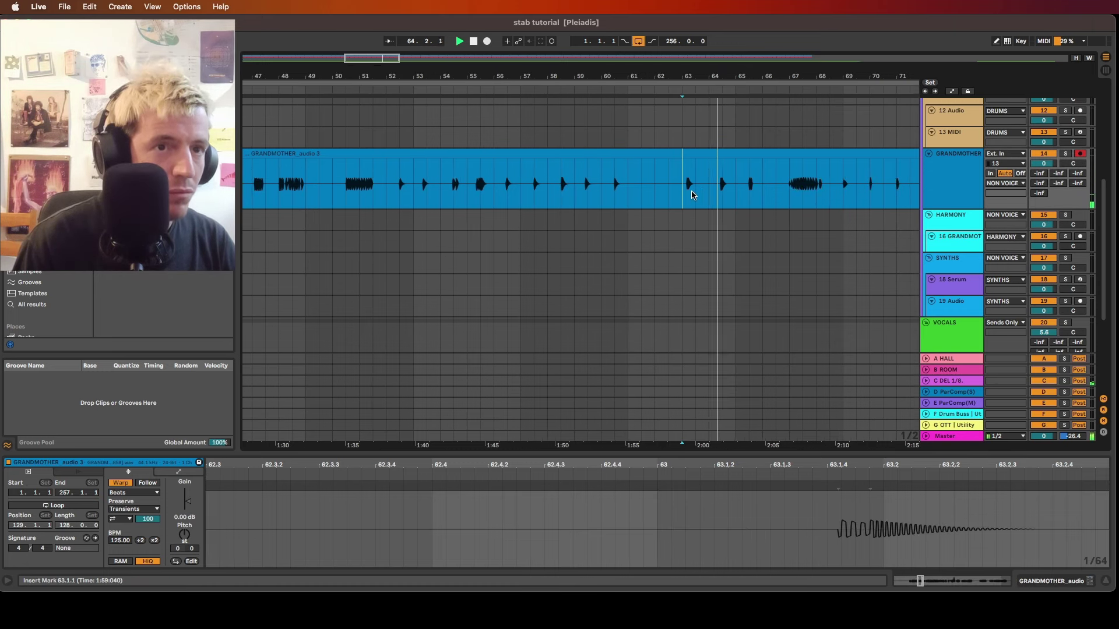
left_click_drag(710, 196, 734, 198)
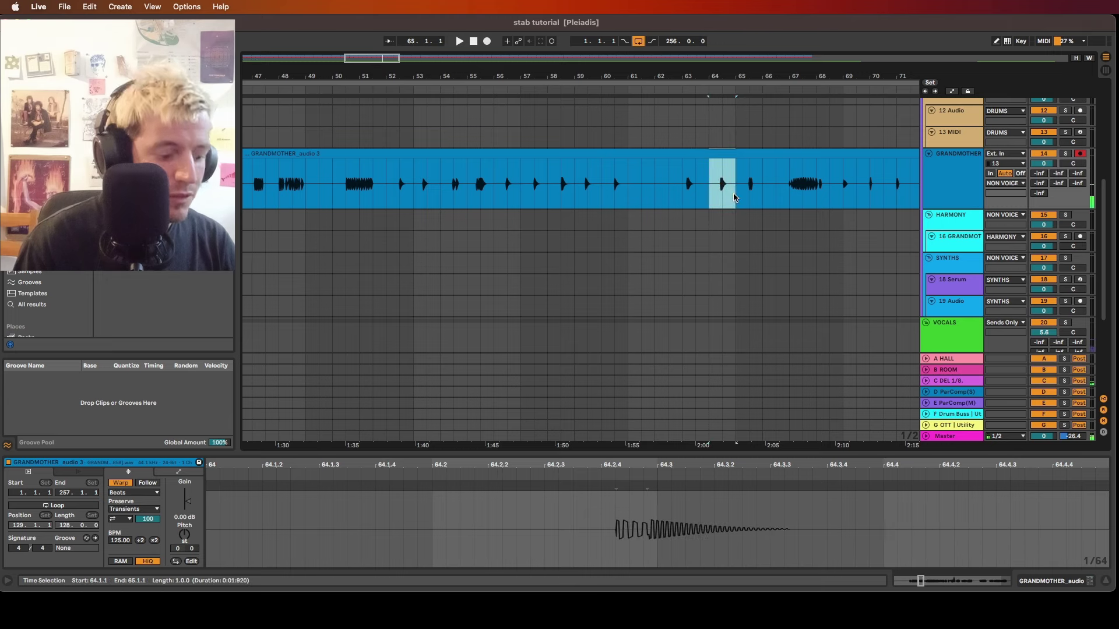
scroll(580, 202, "left", 15)
left_click(453, 239)
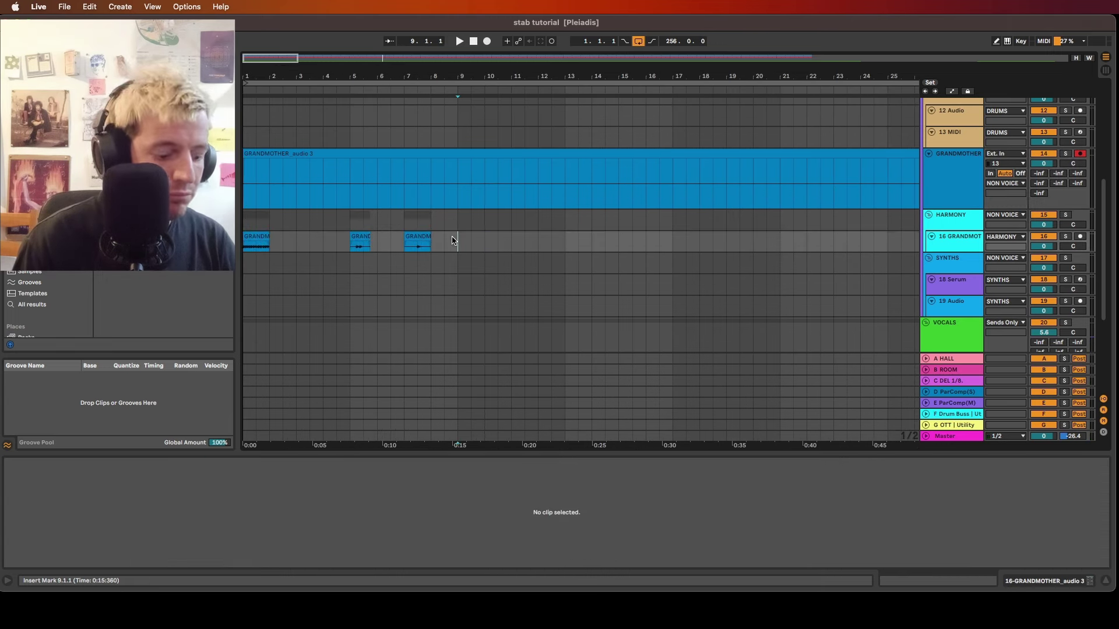
key("super+v")
Audition the GRANDMOTHER recording from bars 69, 67 and 70 to find another usable stab
scroll(504, 212, "right", 20)
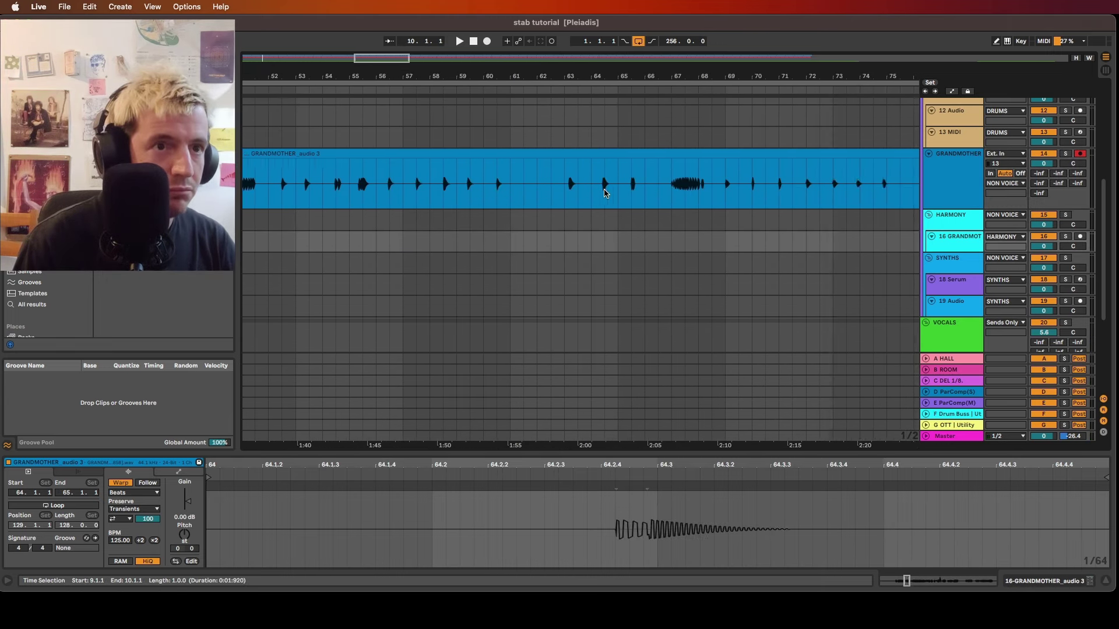
scroll(547, 191, "down", 5)
left_click(517, 194)
key("space")
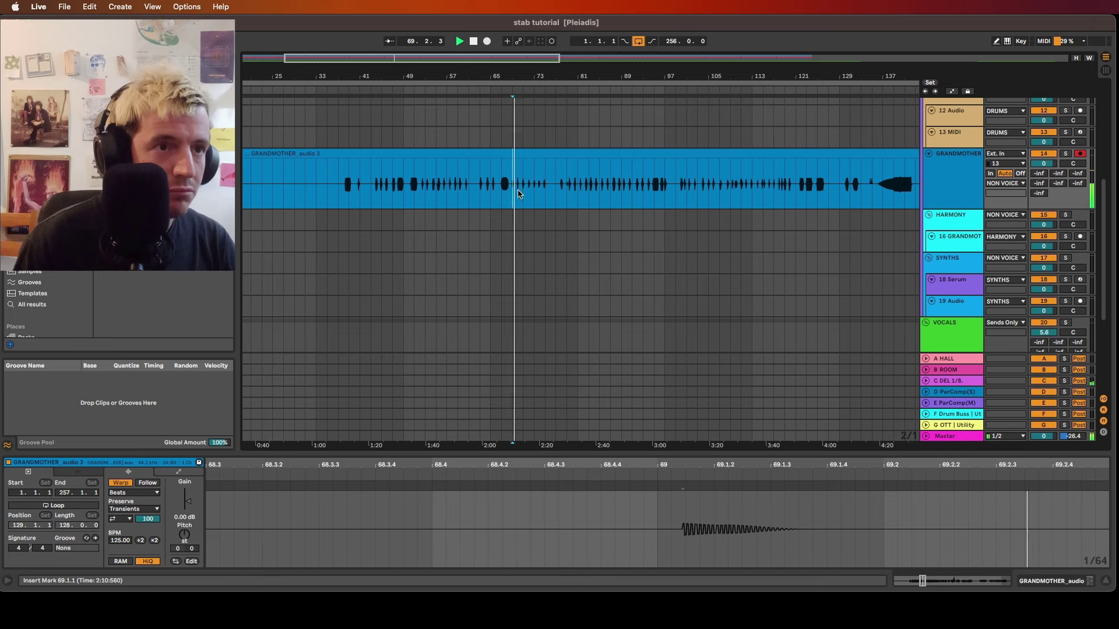
left_click(500, 200)
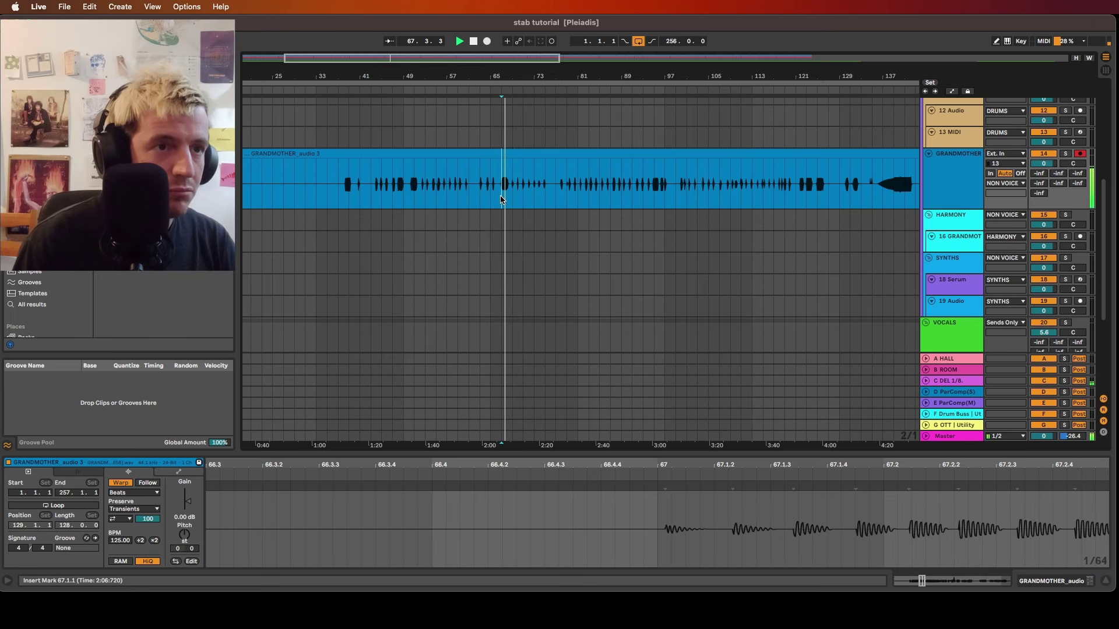
scroll(513, 198, "up", 5)
left_click(566, 201)
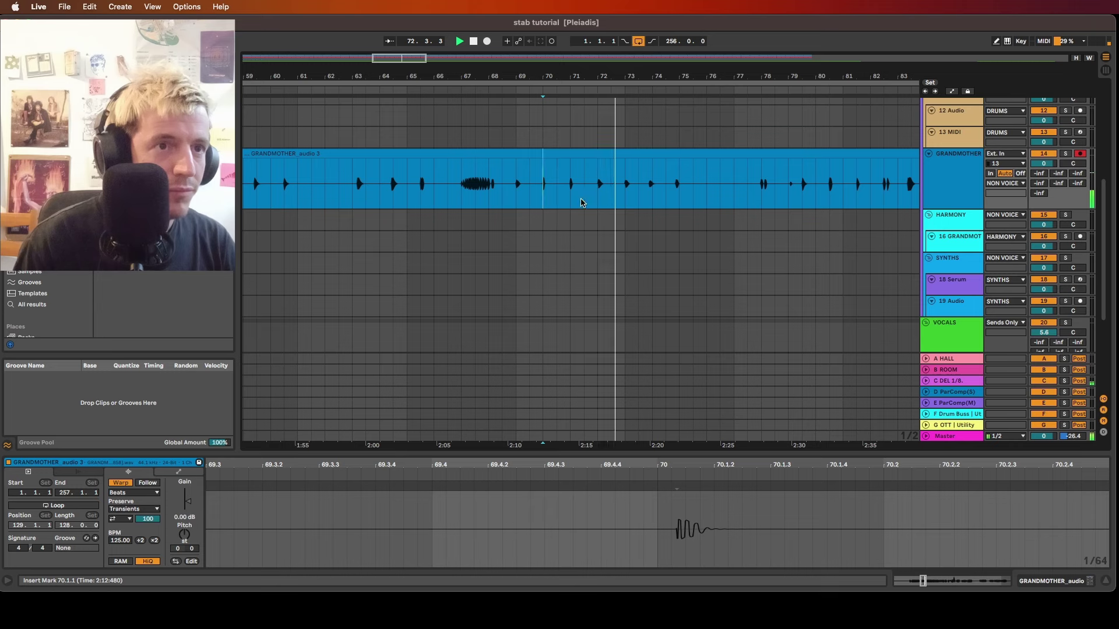
Copy the stab from 71.3.1 to 72.3.1 of the GRANDMOTHER recording to 11.3.1 on track 16
left_click_drag(583, 202, 611, 198)
scroll(613, 196, "up", 1)
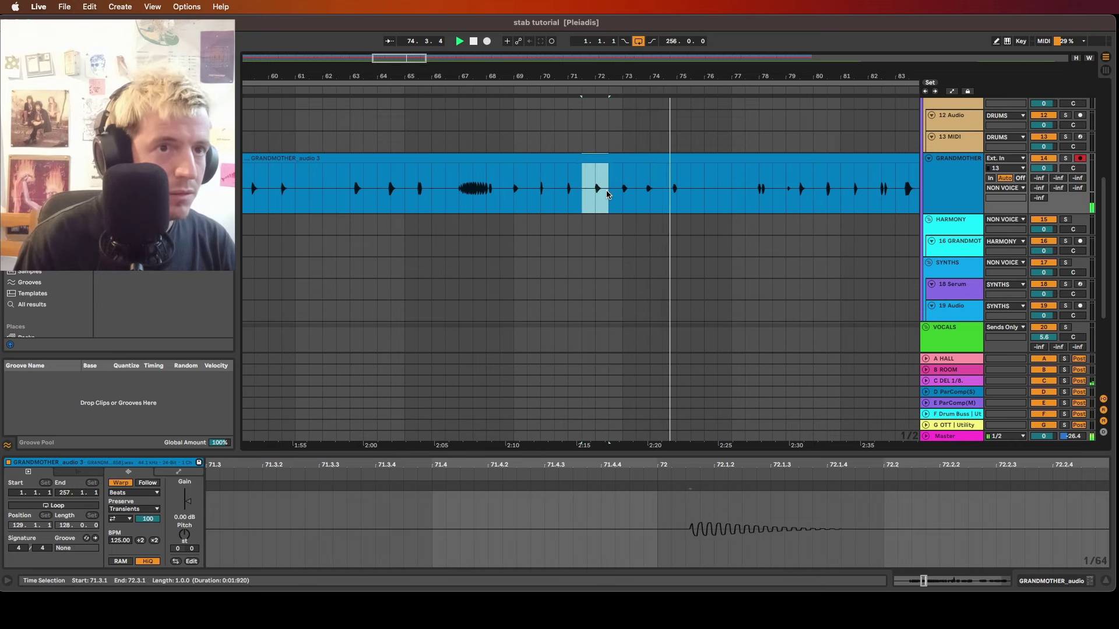
scroll(470, 240, "left", 10)
scroll(471, 240, "left", 10)
key("space")
left_click(526, 249)
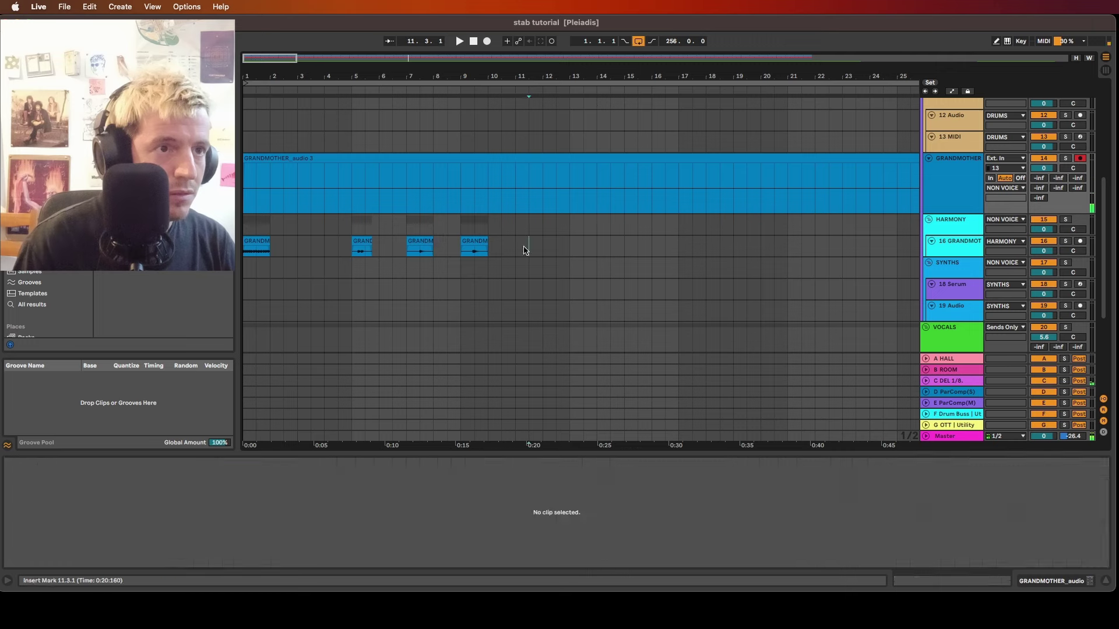
key("super+v")
Audition the GRANDMOTHER recording onward from bar 71 and bar 78 to find another usable stab
scroll(622, 202, "right", 15)
scroll(623, 201, "down", 5)
left_click(670, 198)
key("space")
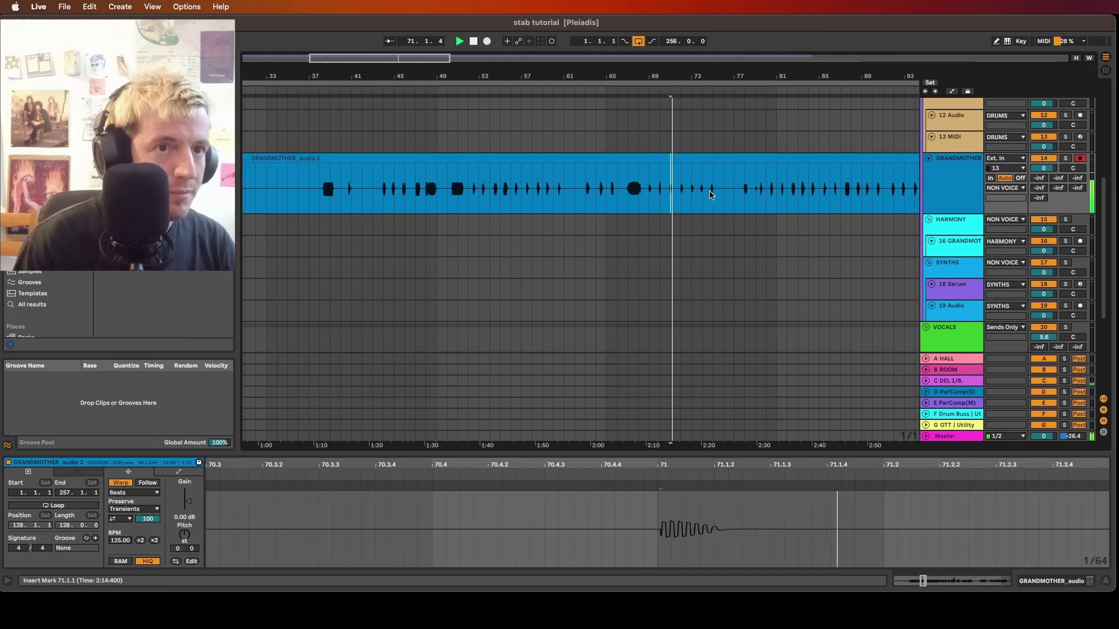
left_click(712, 194)
key("space")
key("space")
left_click(740, 194)
scroll(622, 203, "up", 4)
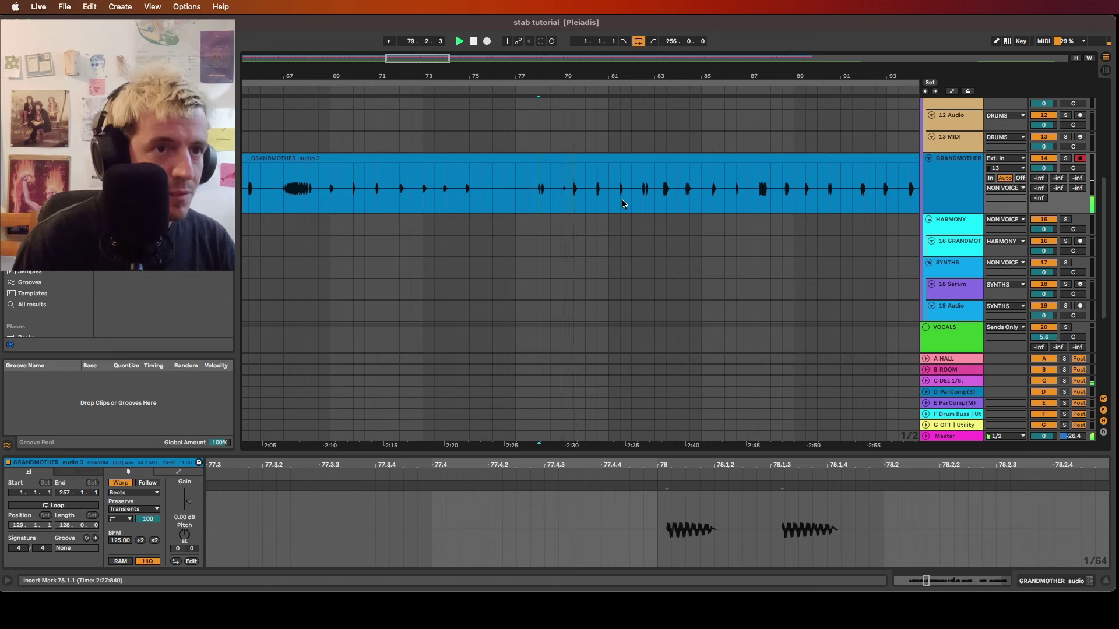
Copy the stab from 79.2.1 to 79.4.1 of the GRANDMOTHER recording to 13.1.1 on track 16
left_click(572, 204)
scroll(562, 205, "up", 4)
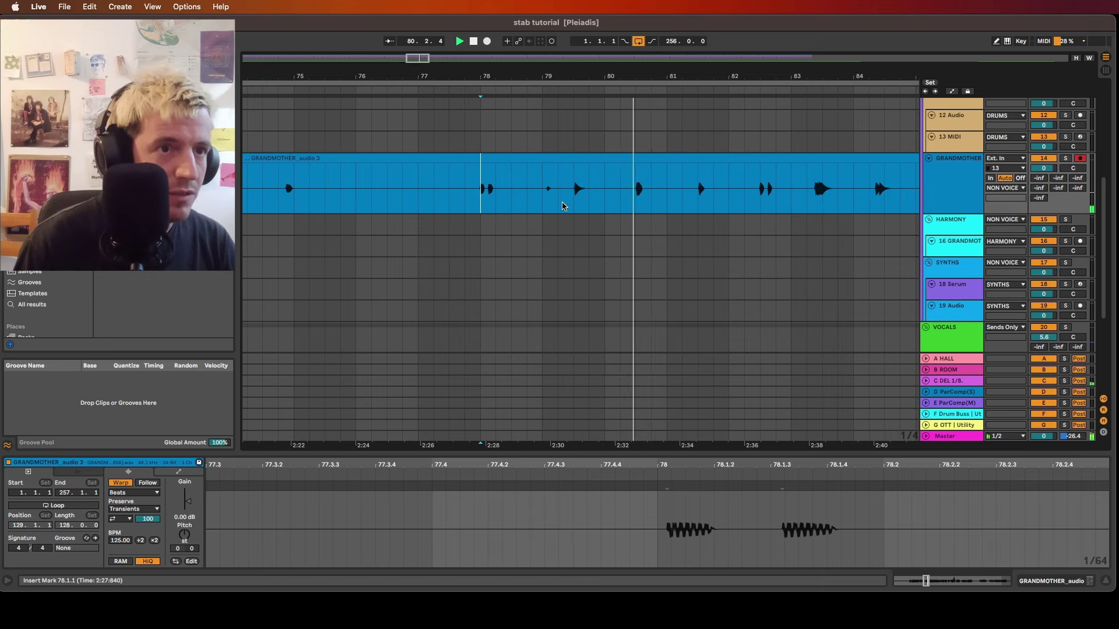
left_click_drag(552, 205, 578, 205)
scroll(513, 201, "left", 15)
scroll(420, 199, "down", 3)
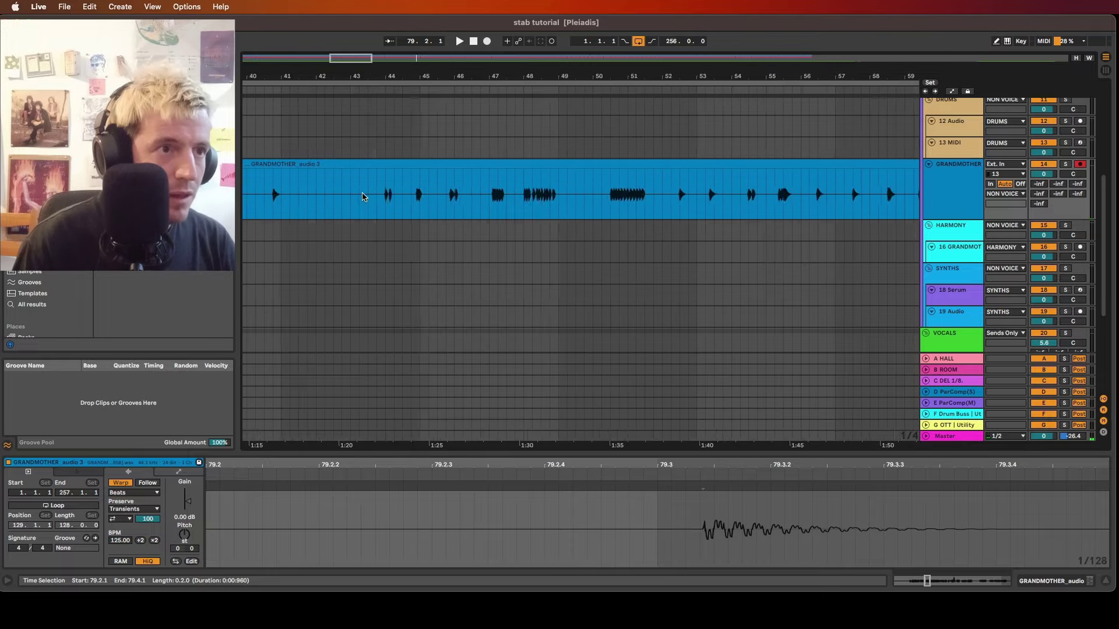
scroll(360, 198, "left", 10)
scroll(358, 198, "left", 6)
left_click(666, 261)
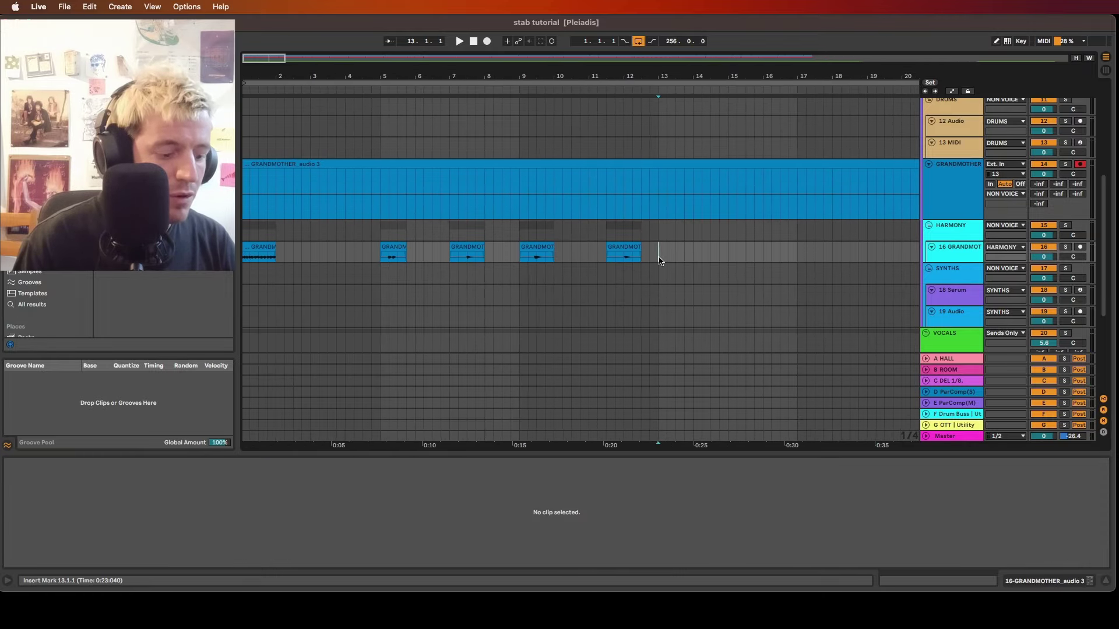
key("super+v")
Audition the GRANDMOTHER recording from bar 107, and copy 107.1.1 to 109.1.1 with two stabs to 14.1.1 on track 16
scroll(718, 210, "down", 6)
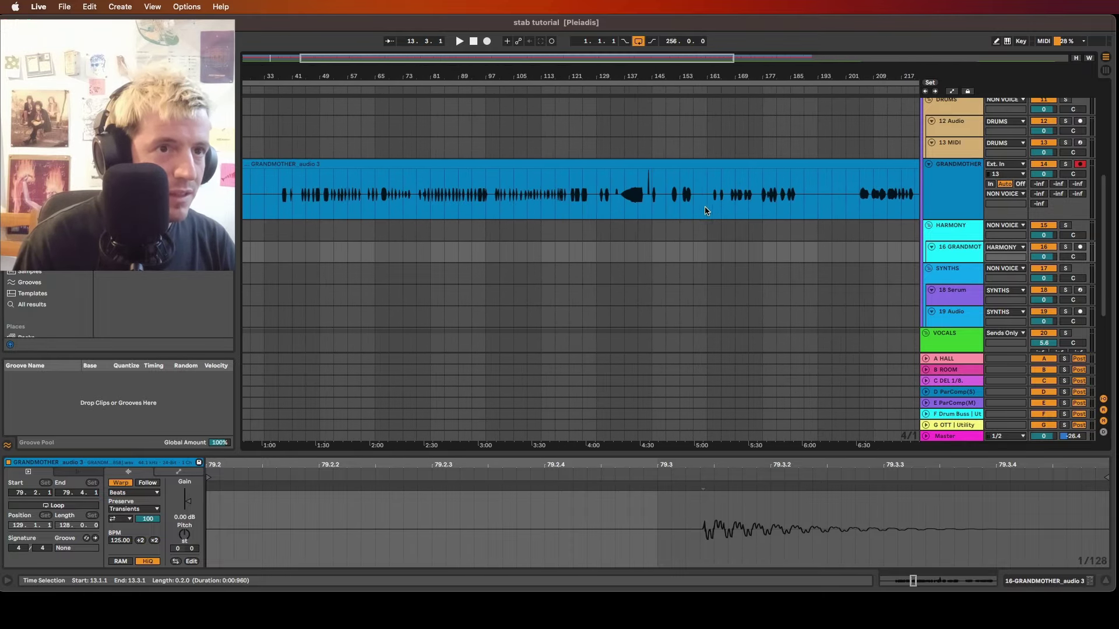
scroll(542, 198, "up", 6)
left_click(514, 207)
key("space")
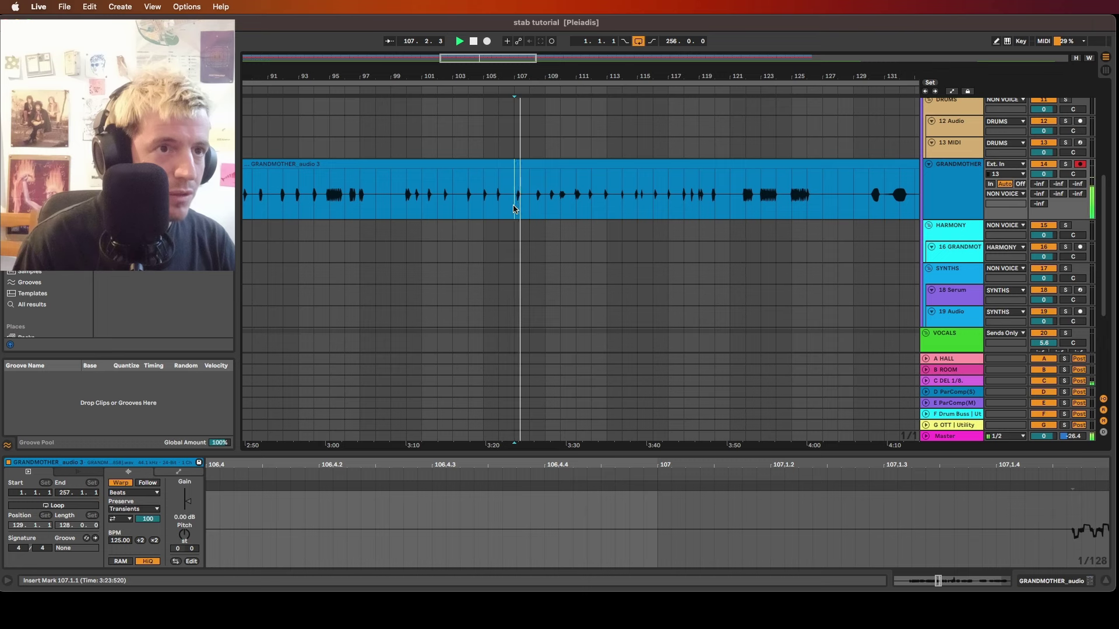
left_click_drag(515, 207, 527, 205)
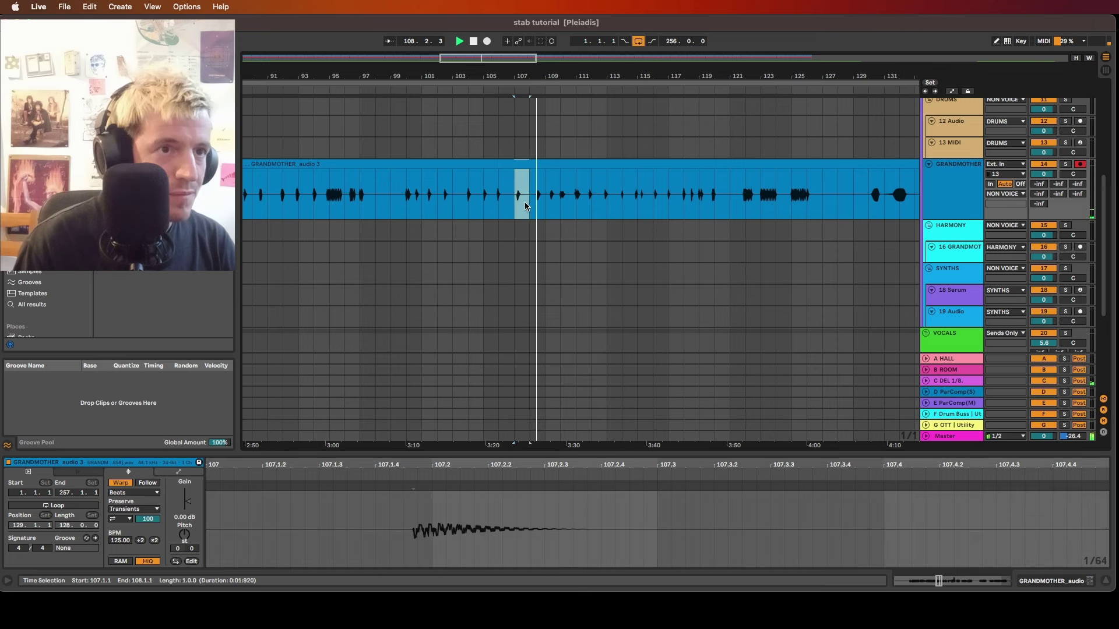
left_click(547, 204, "shift")
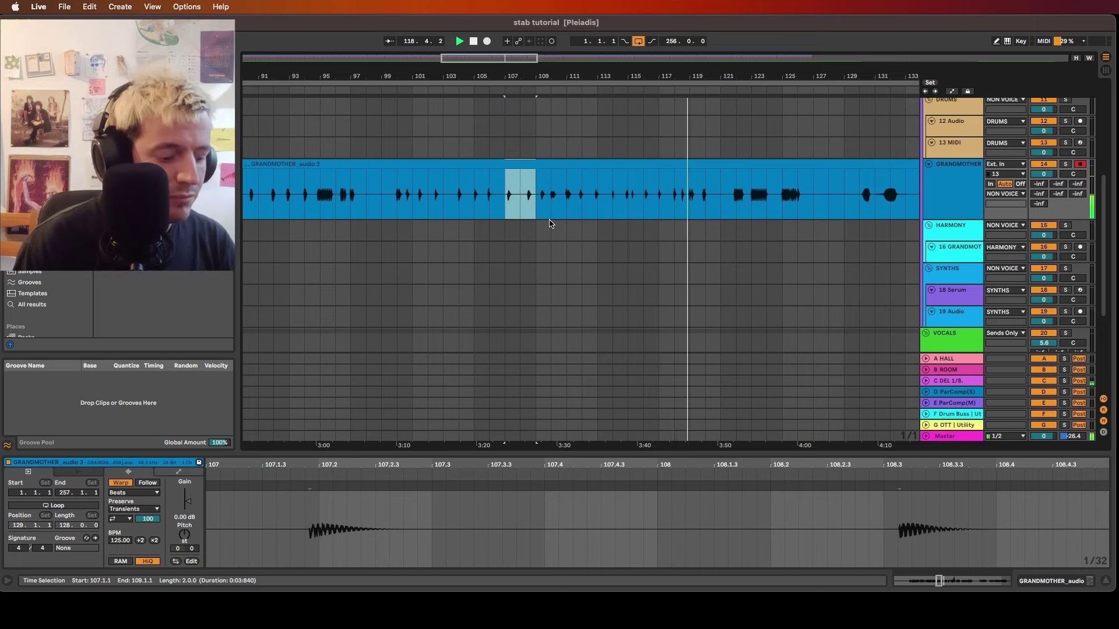
key("super+c")
scroll(400, 218, "left", 20)
left_click(442, 253)
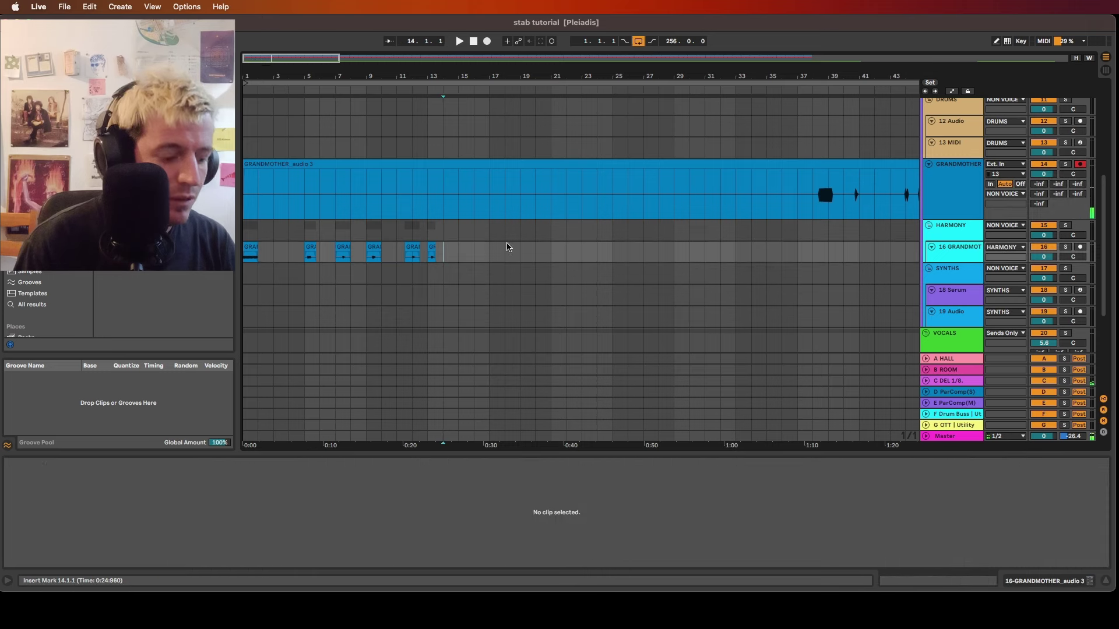
key("super+v")
Audition earlier parts of the GRANDMOTHER recording up to bar 85 to find another usable stab
scroll(570, 207, "right", 20)
scroll(570, 208, "down", 5)
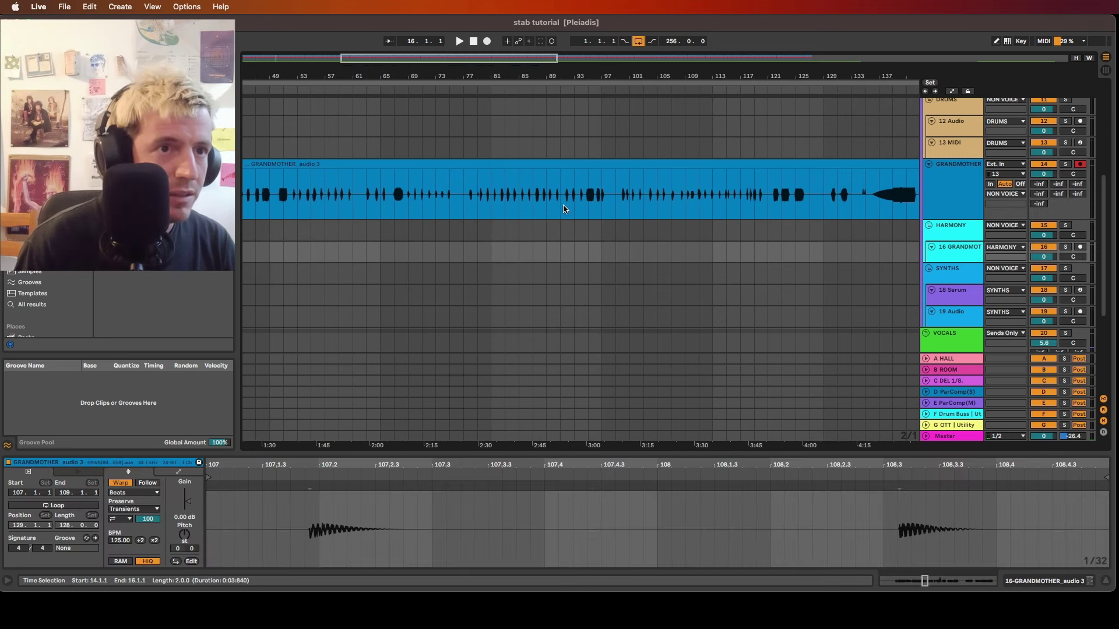
left_click(449, 210)
key("space")
left_click(475, 211)
key("space")
key("space")
left_click(515, 212)
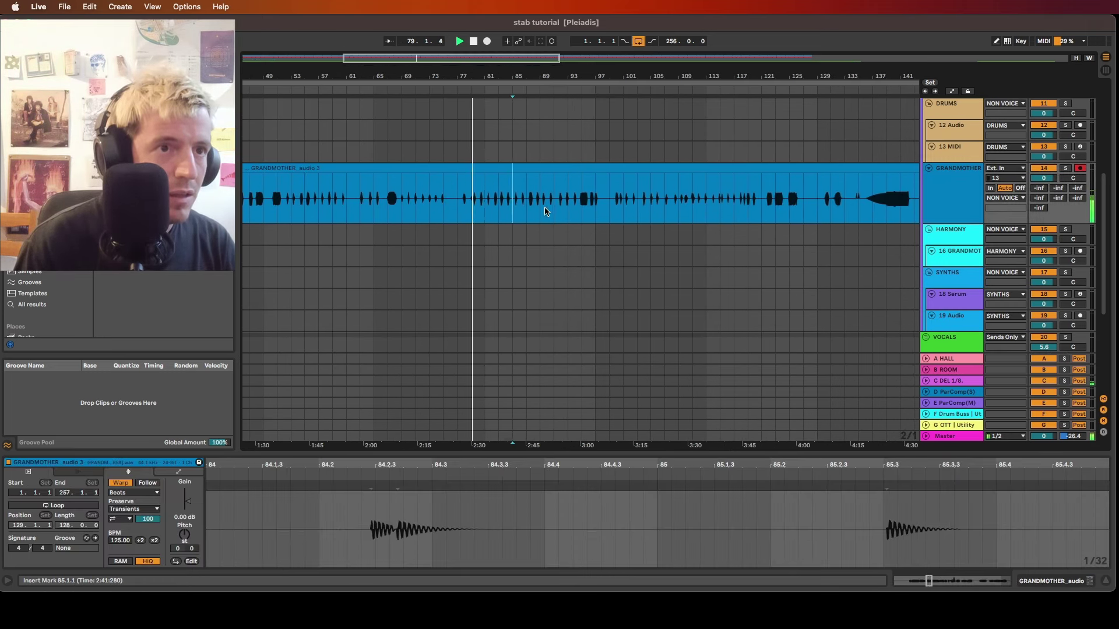
key("space")
key("space")
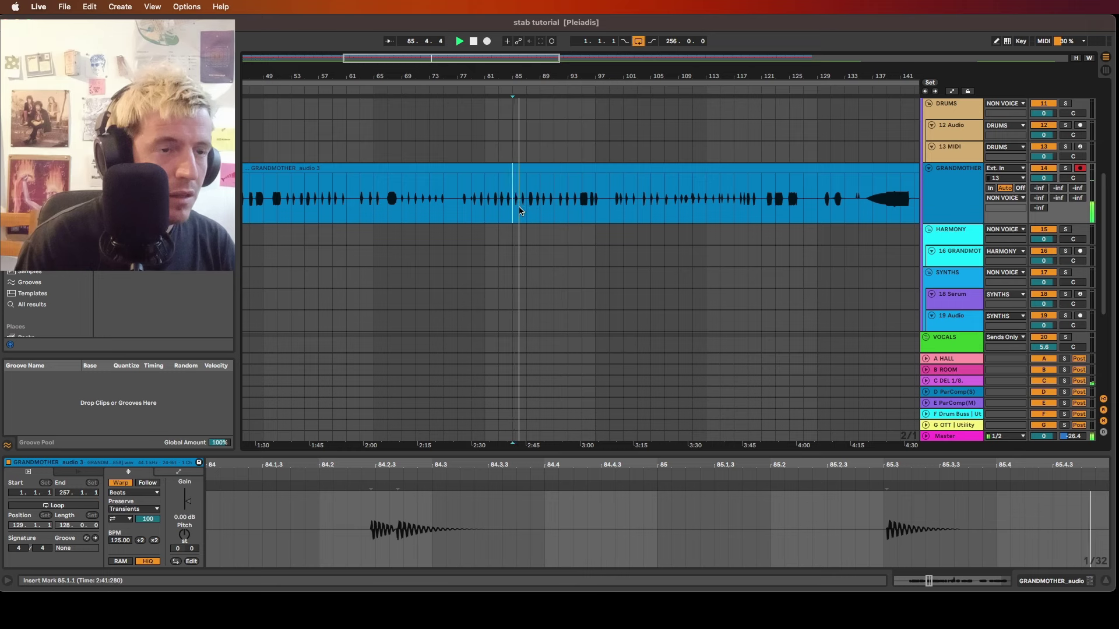
Copy bar 85 of the GRANDMOTHER recording to bar 95 of track 16, auditioning from bars 91, 96 and 100
scroll(520, 211, "up", 5)
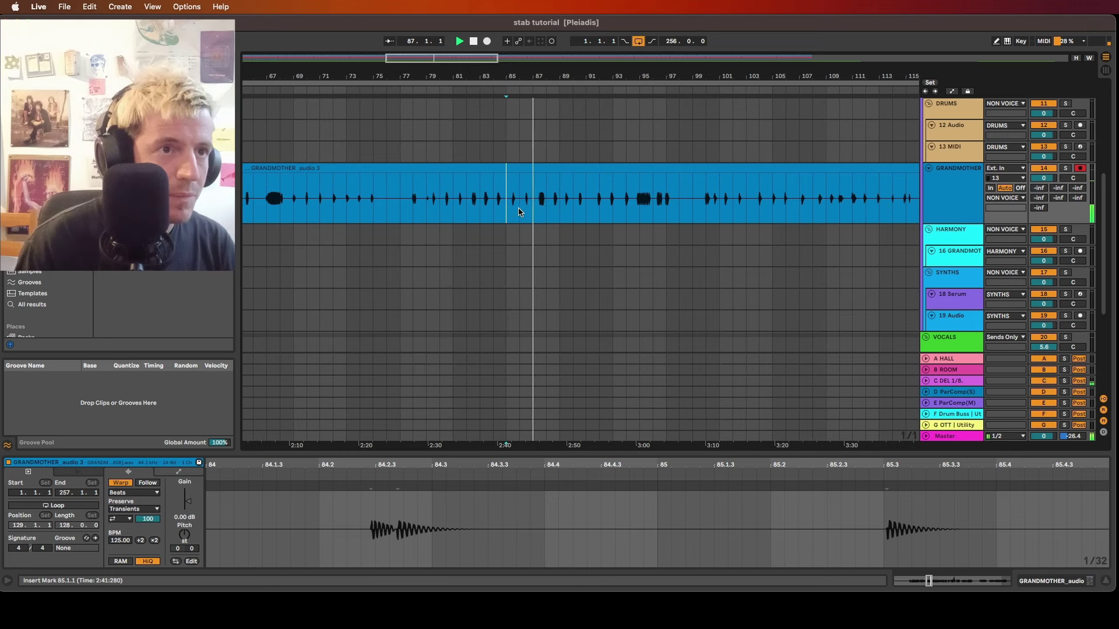
left_click_drag(505, 215, 515, 215)
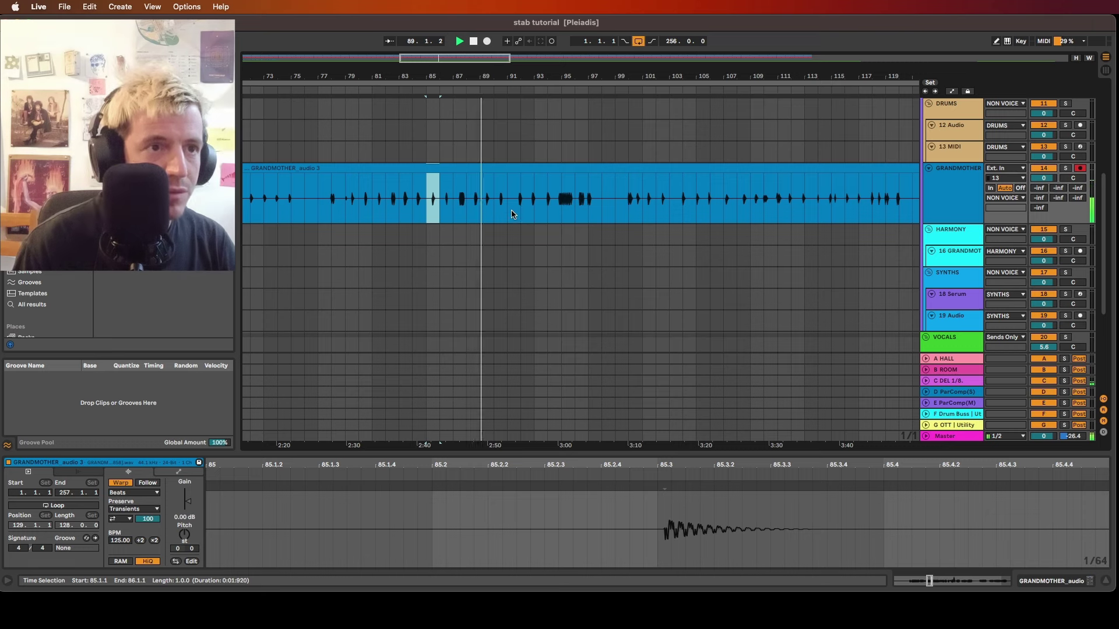
left_click(511, 214)
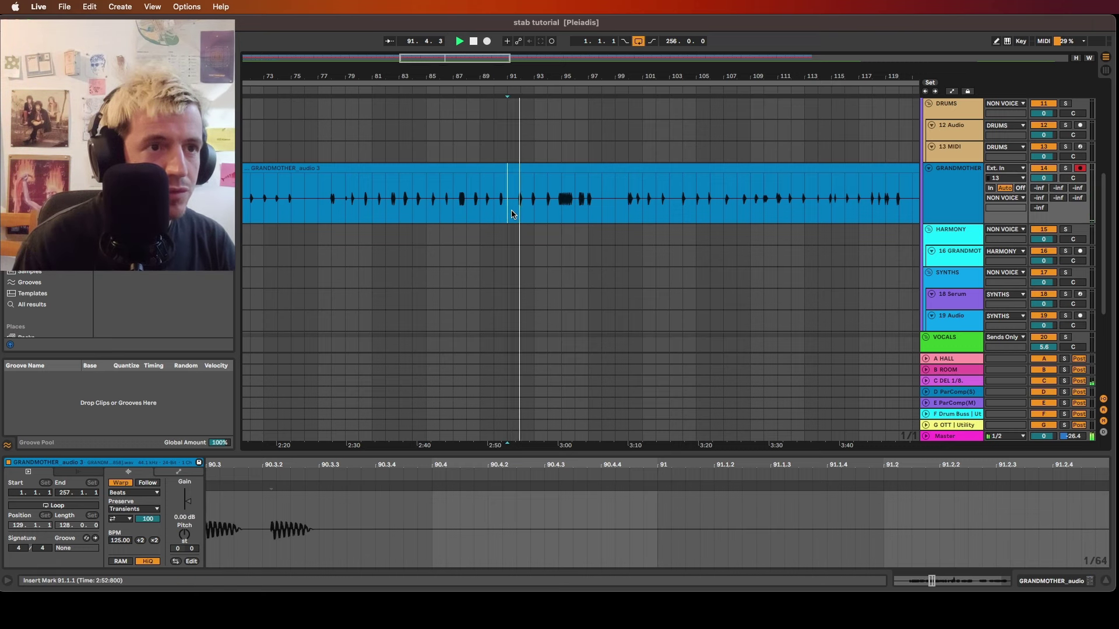
scroll(531, 215, "left", 1)
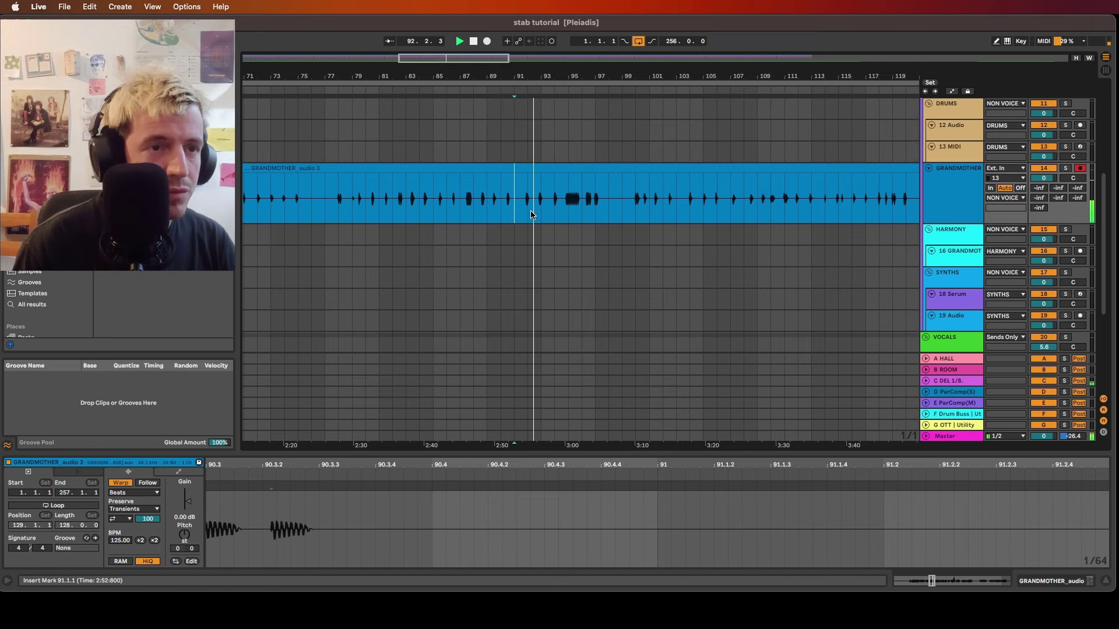
left_click(589, 211)
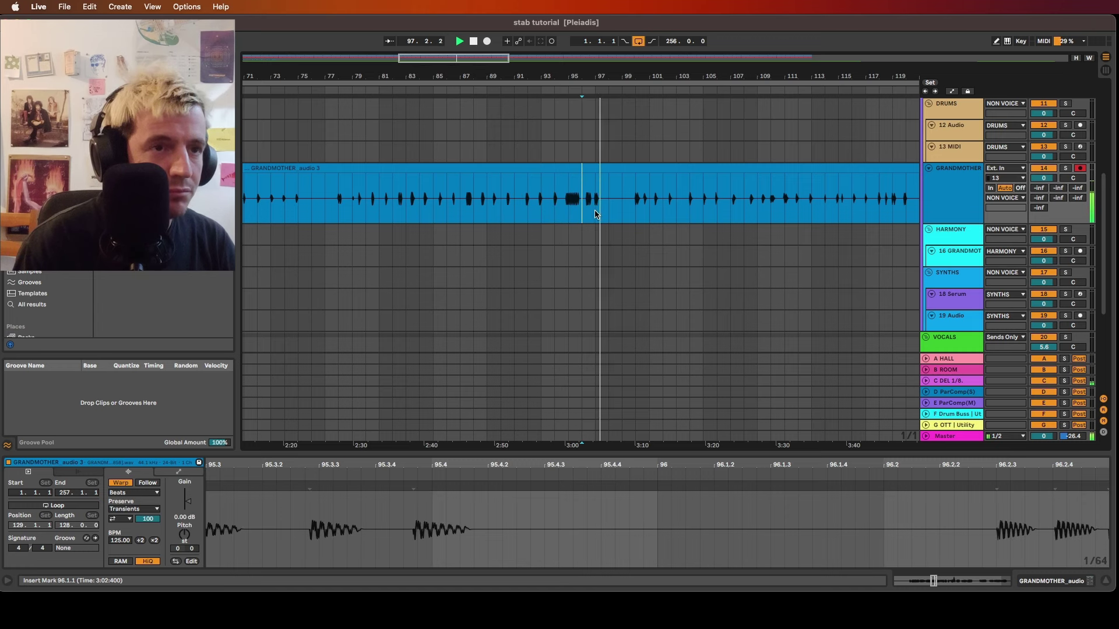
left_click(635, 215)
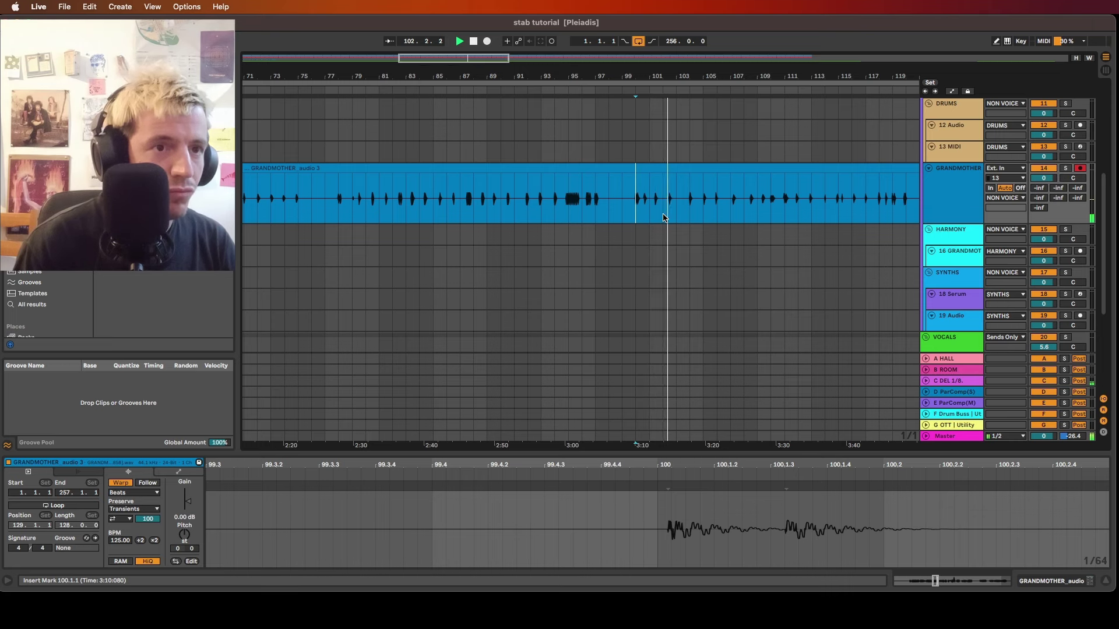
left_click(567, 256)
key("super+v")
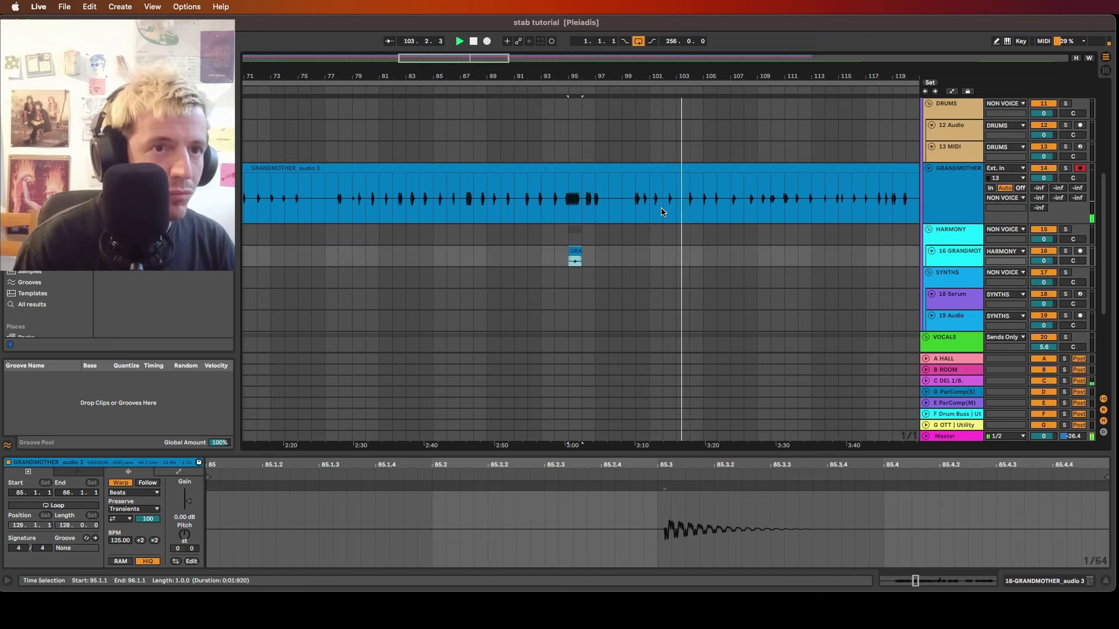
Copy bar 102 of the GRANDMOTHER recording, containing a single stab, to bar 99 of track 16
left_click_drag(663, 213, 675, 213)
key("super+c")
left_click(622, 254)
key("super+v")
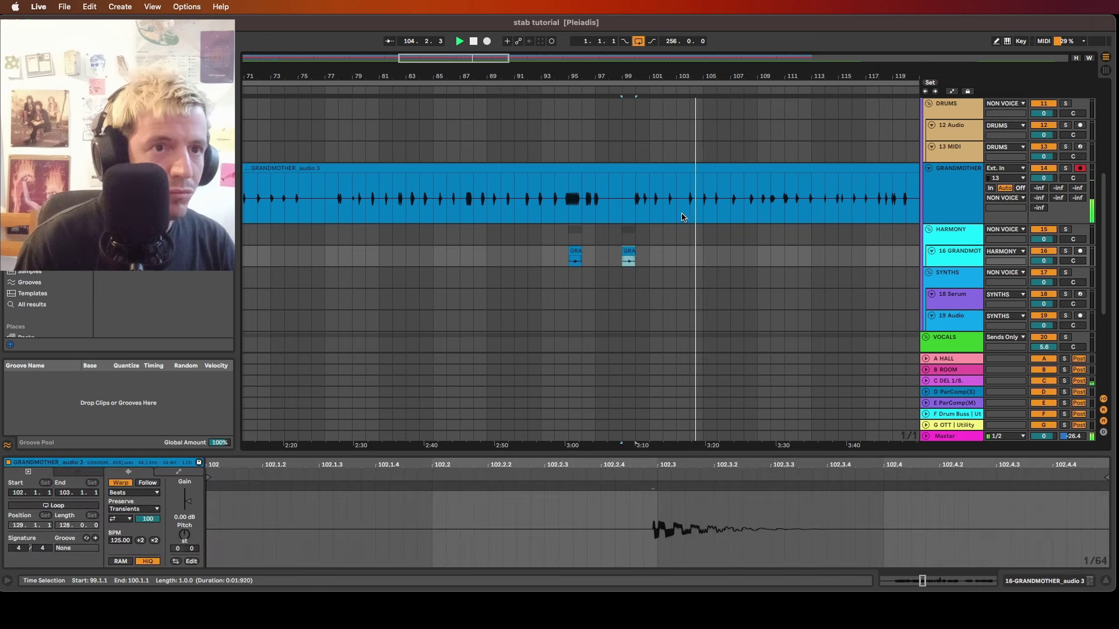
Copy two more short sections of the GRANDMOTHER recording to 105.1.1 and 106.3.1 on track 16
scroll(698, 216, "right", 2)
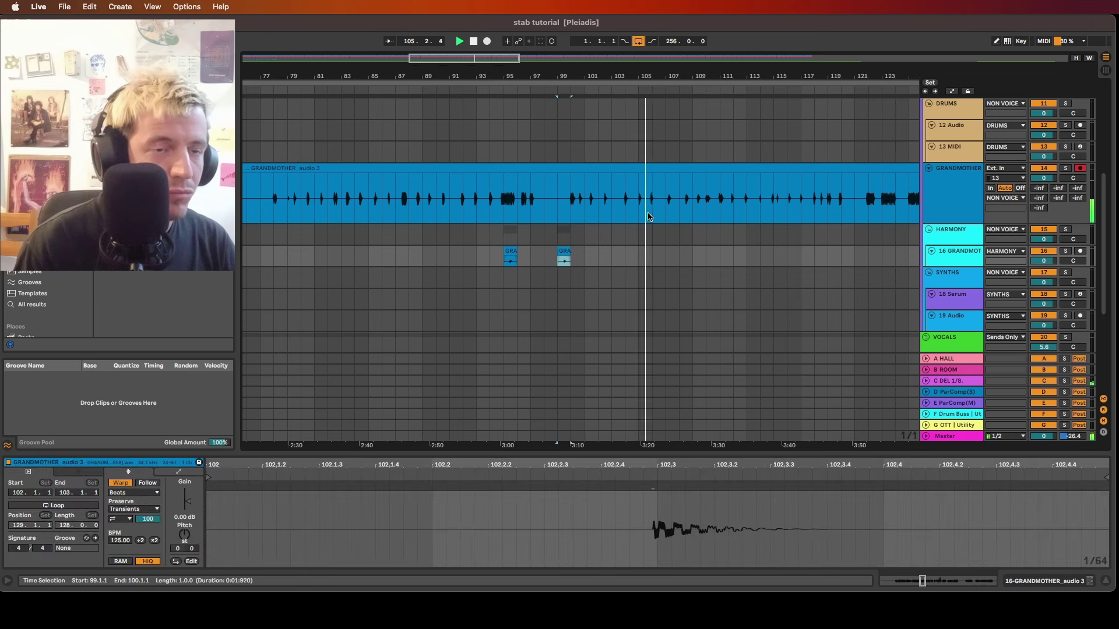
scroll(648, 216, "right", 5)
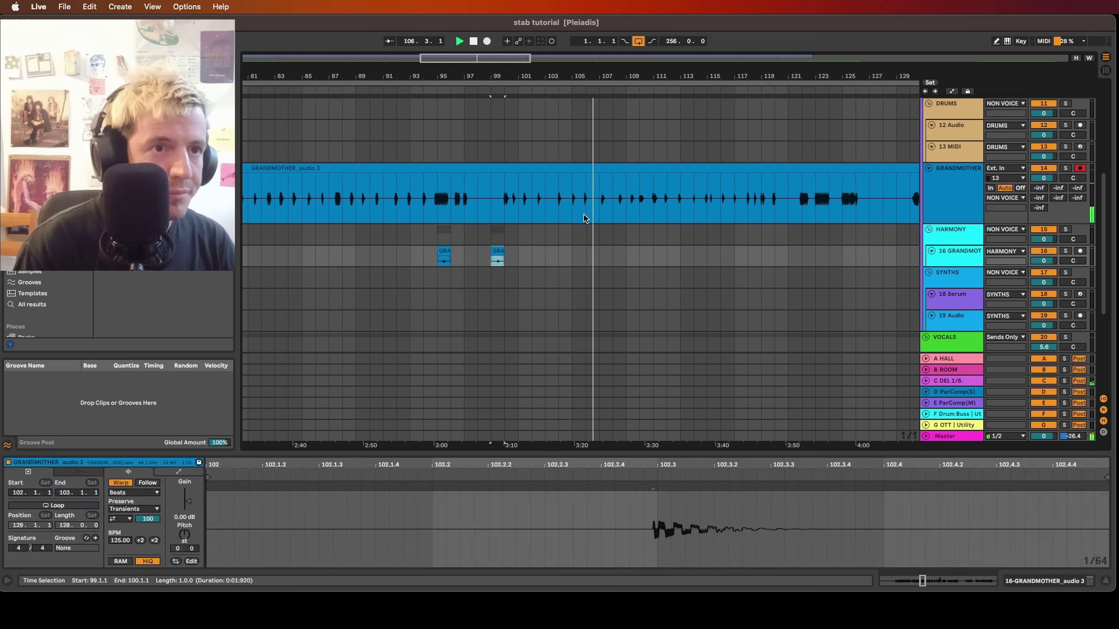
scroll(584, 219, "up", 5)
left_click_drag(576, 217, 656, 213)
left_click(561, 252)
key("super+v")
key("super+c")
left_click(598, 257)
key("super+v")
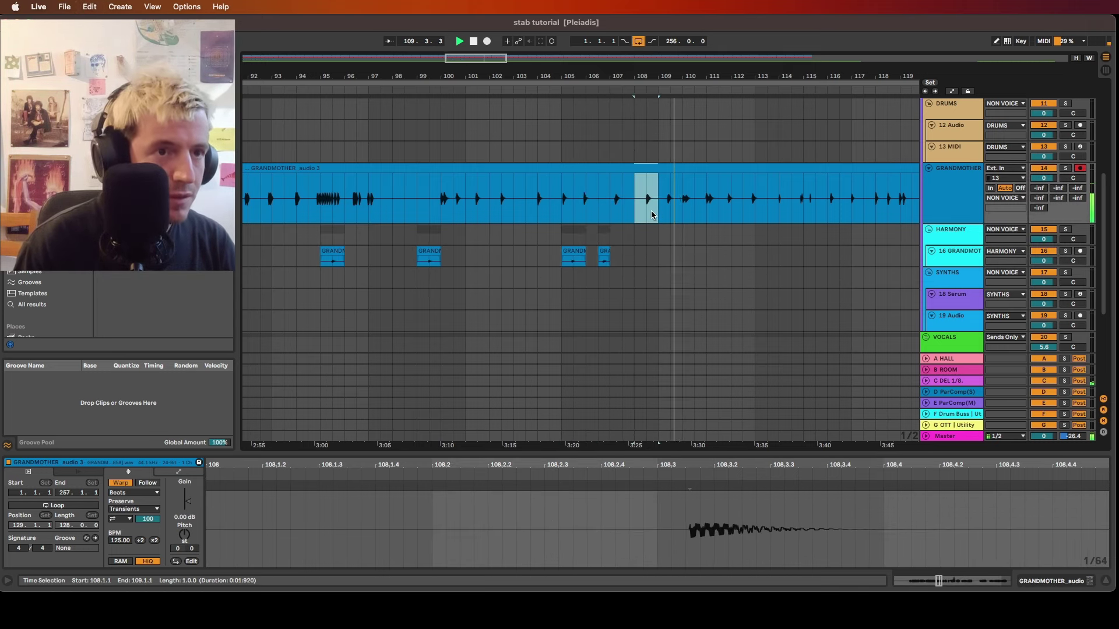
Copy bar 108 of the GRANDMOTHER recording to the same bar on track 16
key("super+c")
left_click(633, 255)
key("super+v")
Audition the GRANDMOTHER recording from bar 118, and copy the double stab from 119.4.1 to 120.3.1 to 111.1.1 on track 16
scroll(676, 247, "right", 2)
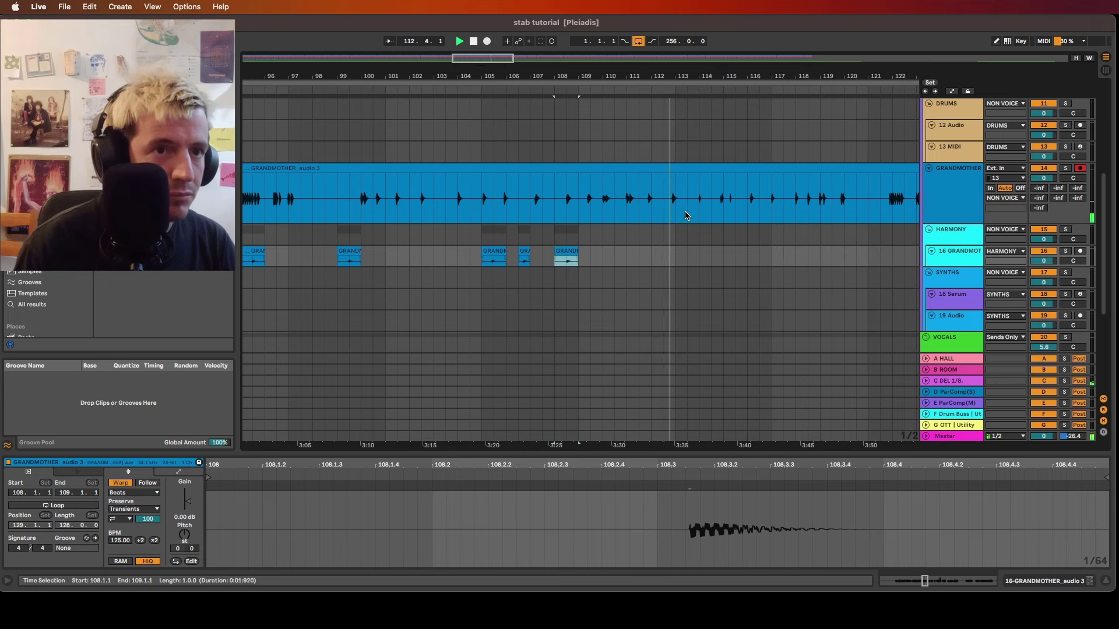
left_click(472, 212)
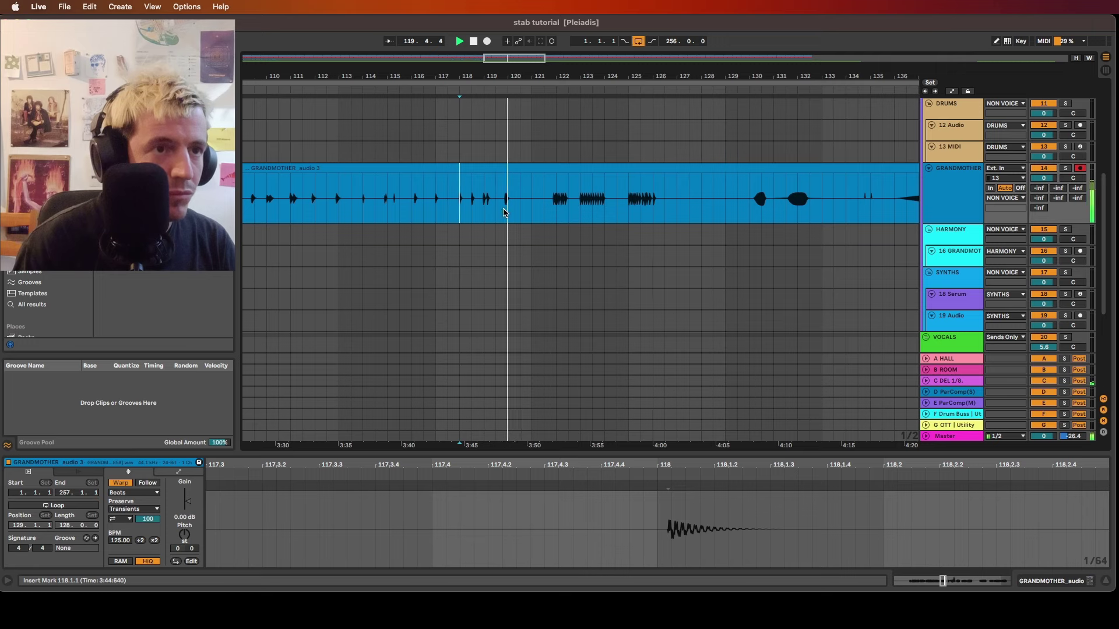
scroll(502, 218, "up", 3)
left_click_drag(502, 218, 529, 213)
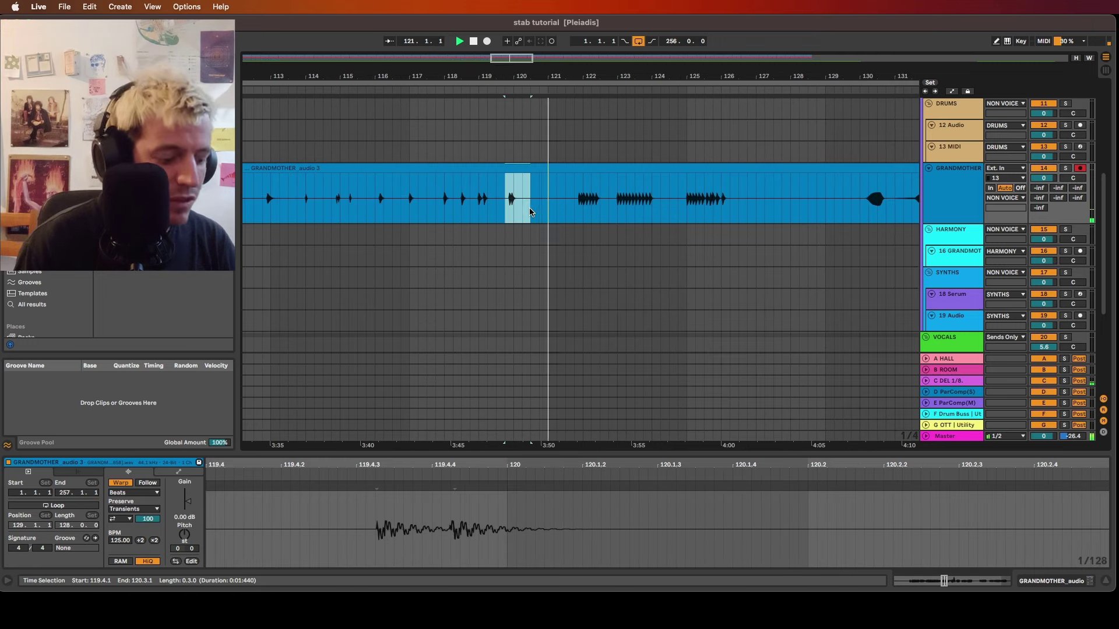
scroll(471, 216, "left", 10)
left_click(774, 259)
key("cmd+v")
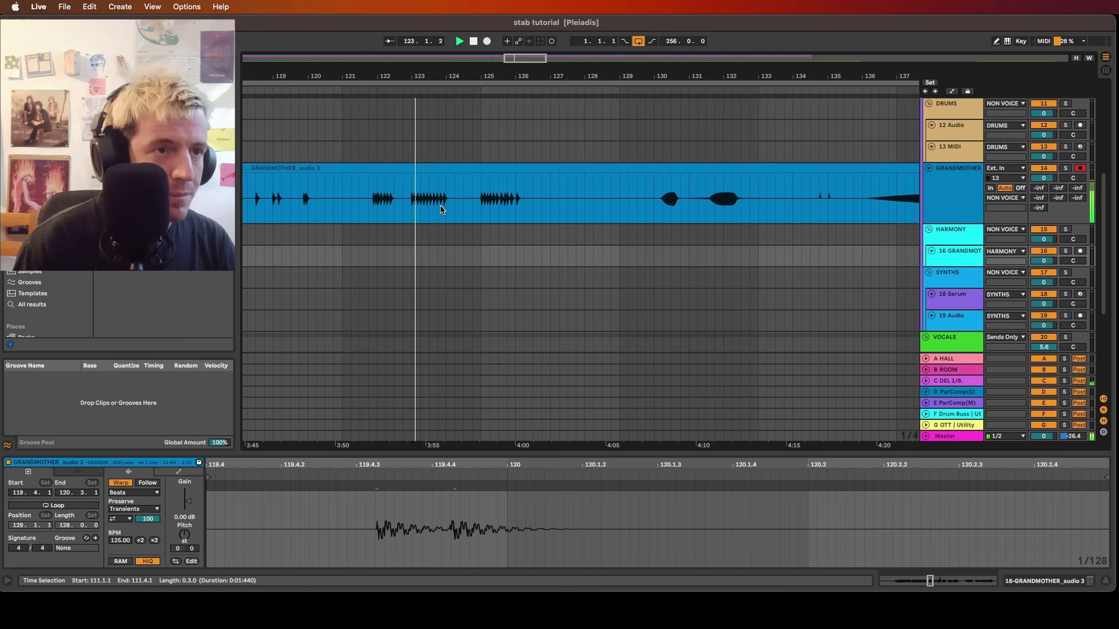
Copy the run of repeated stabs from 122.4.1 to 124.2.1 of the GRANDMOTHER recording to bar 113 of track 16
left_click_drag(403, 211, 455, 206)
key("super+c")
scroll(402, 209, "left", 10)
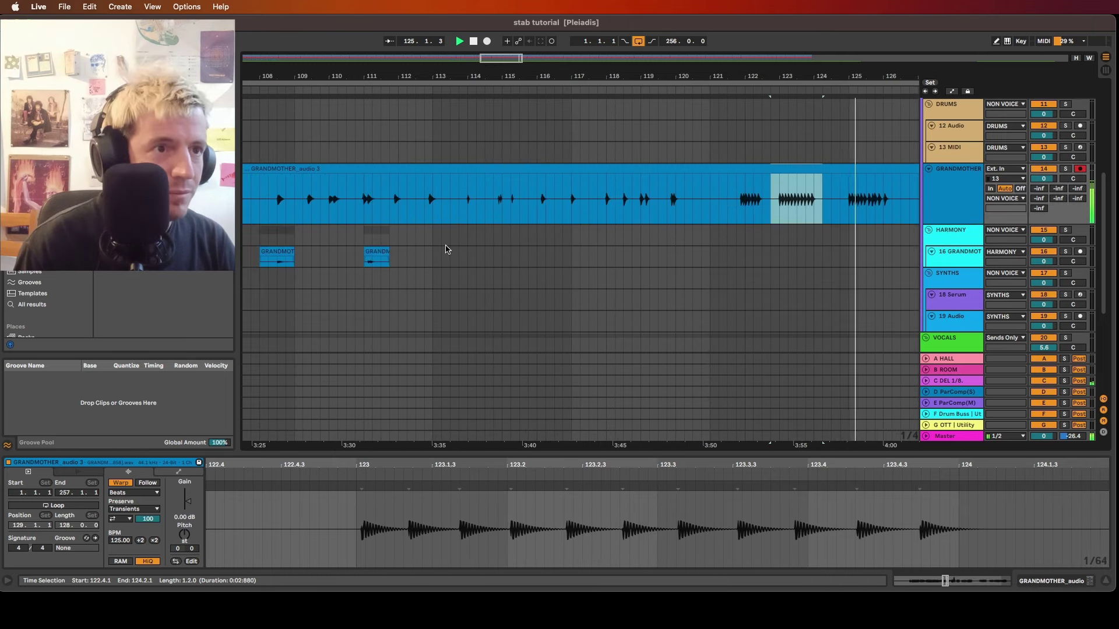
left_click(442, 255)
key("super+v")
Copy the run of repeated stabs from 124.4.1 to 126.2.1 of the GRANDMOTHER recording to 116.1.1 on track 16
left_click_drag(841, 209, 891, 208)
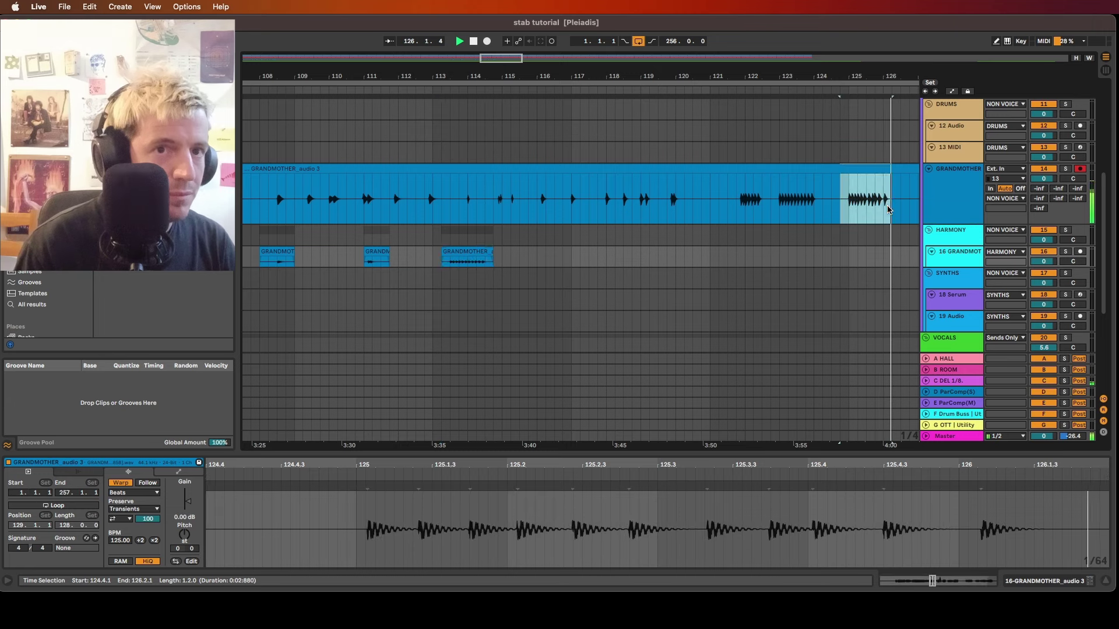
key("super+c")
scroll(889, 211, "up", 1)
left_click(540, 267)
key("super+v")
scroll(571, 255, "right", 5)
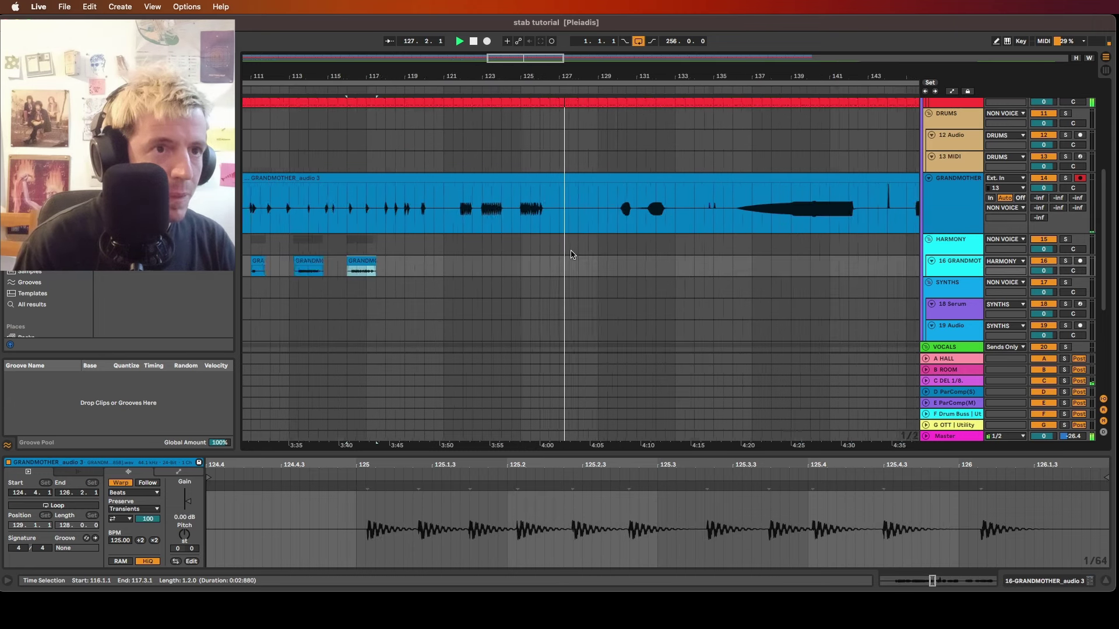
Select the first group of stab clips on track 16, starting at bar 1, and move it to start at 27.1.1
scroll(556, 254, "left", 10)
scroll(554, 253, "down", 10)
scroll(498, 252, "left", 3)
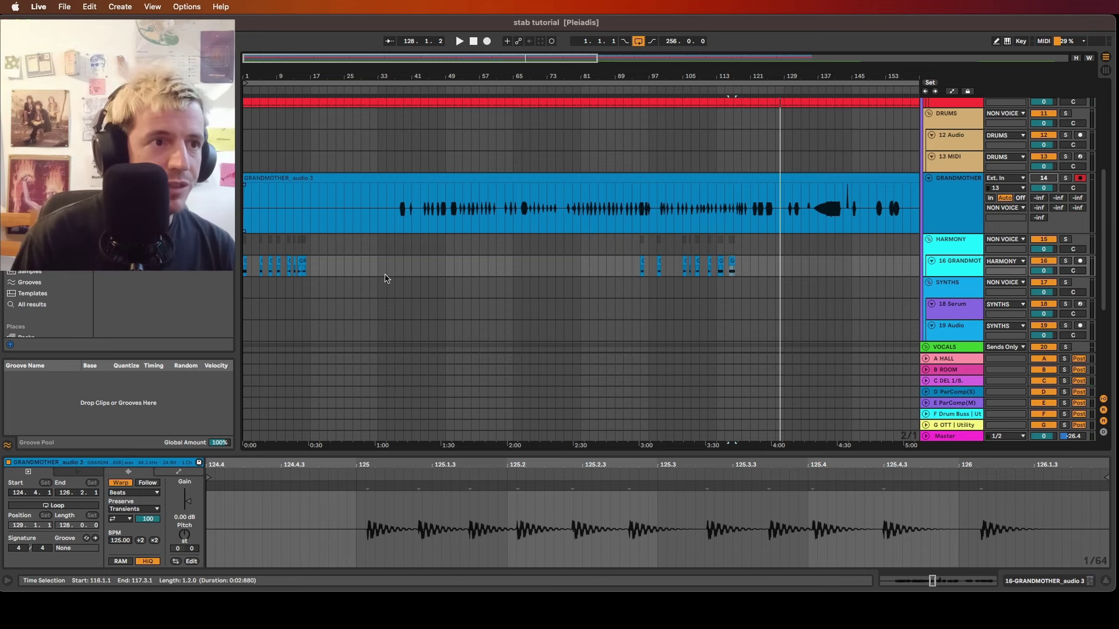
scroll(374, 278, "up", 3)
scroll(350, 274, "left", 2)
left_click(246, 261)
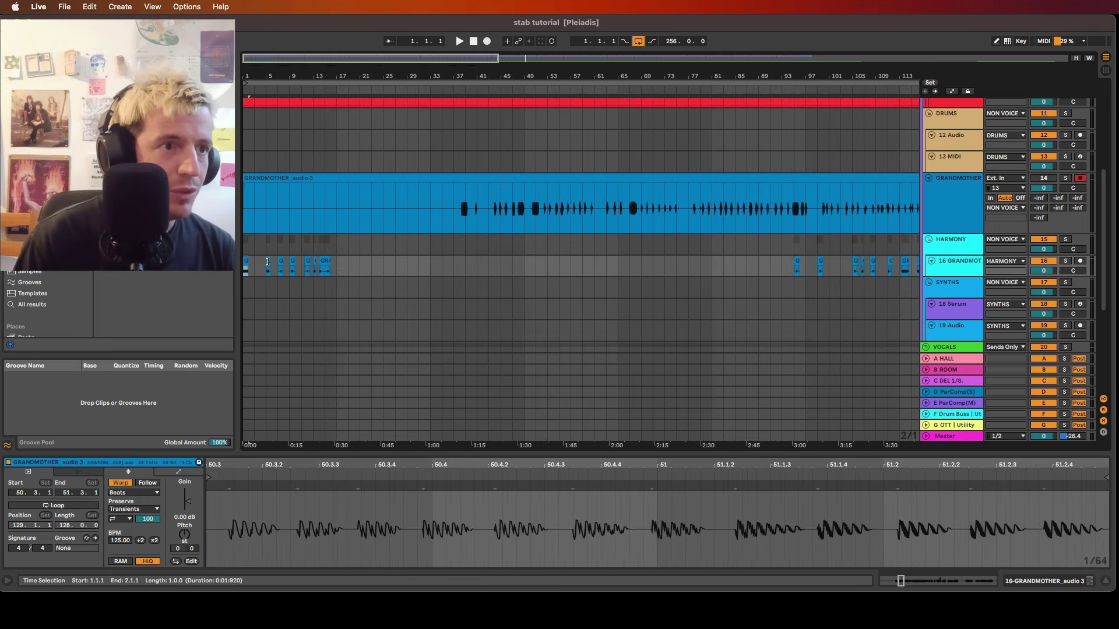
left_click(332, 265, "shift")
left_click_drag(326, 260, 240, 274)
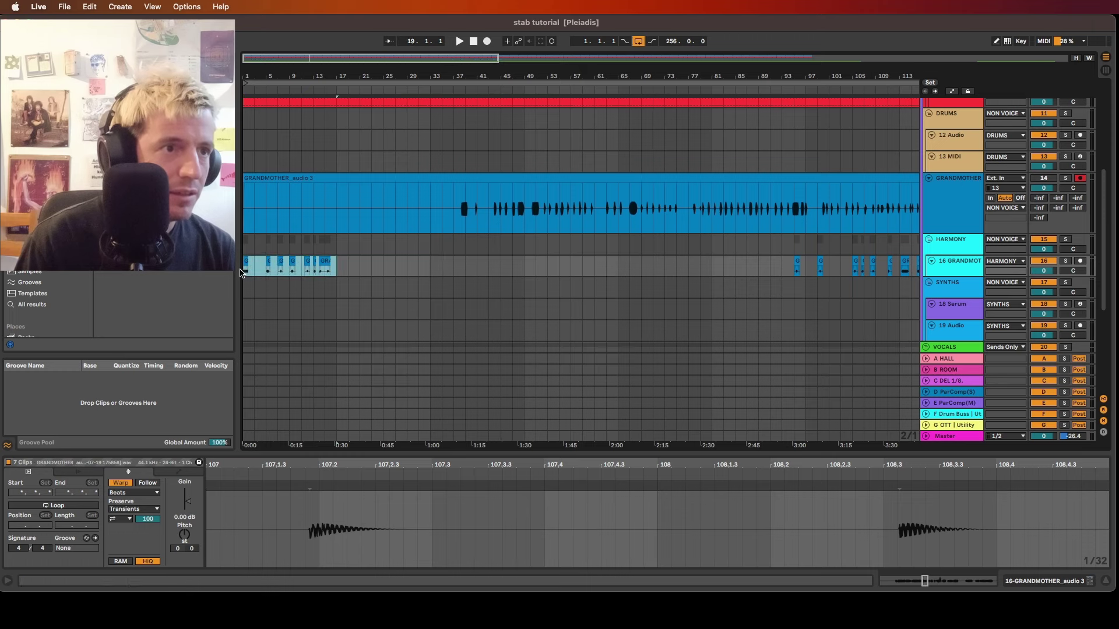
left_click_drag(333, 266, 394, 268)
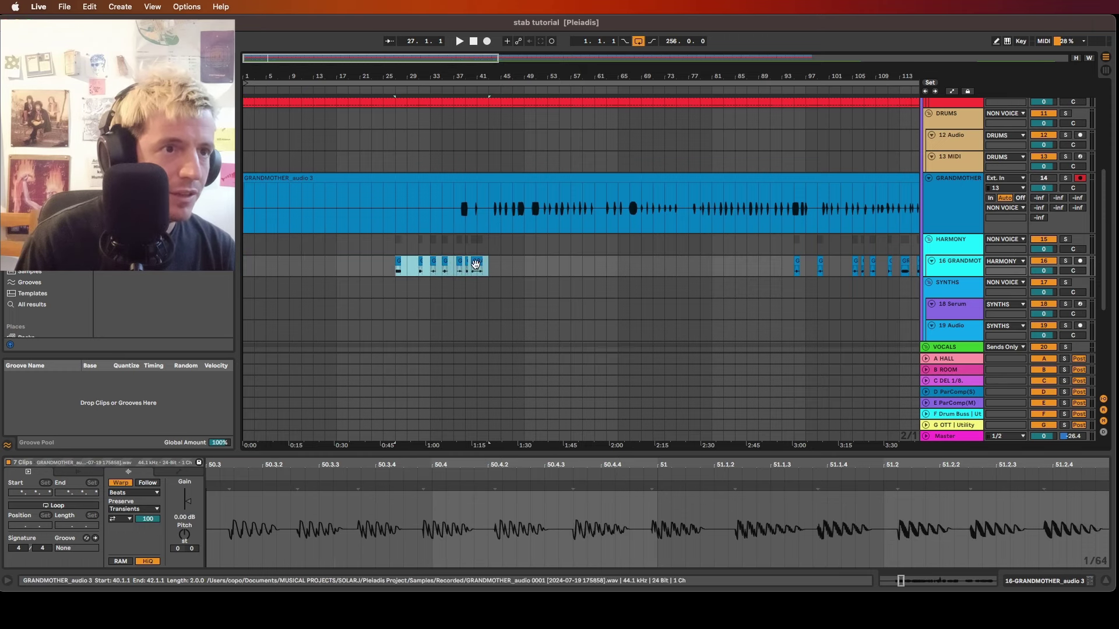
Audition track 16 from bar 1, and copy the stab clip at 31.1.1 to 2.1.1 on the same track
left_click(247, 271)
scroll(252, 272, "up", 5)
scroll(253, 269, "left", 2)
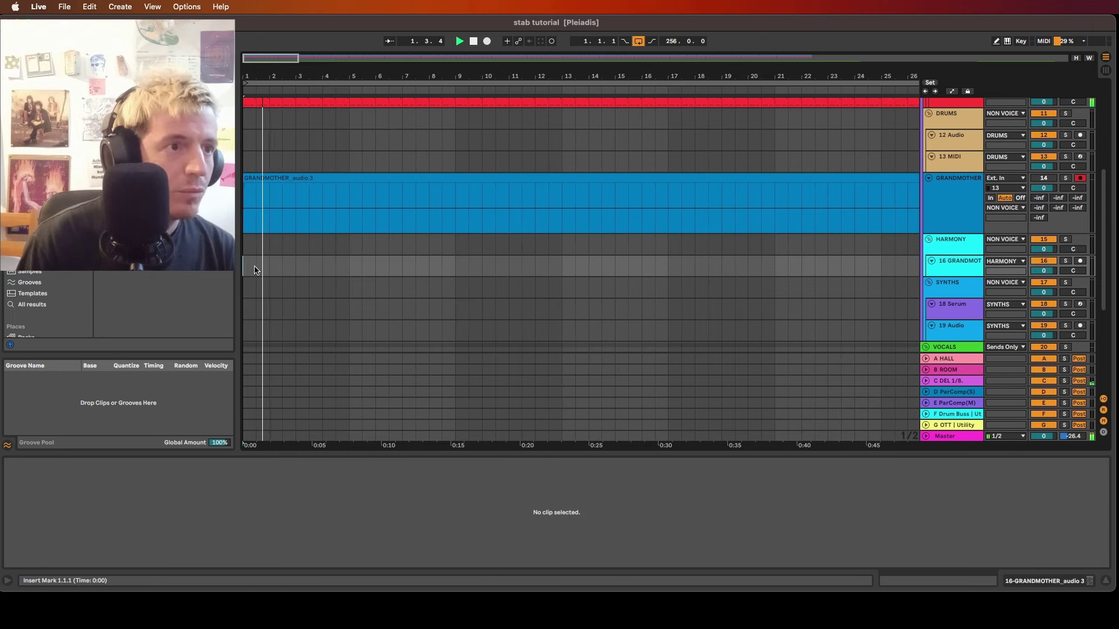
scroll(408, 268, "right", 5)
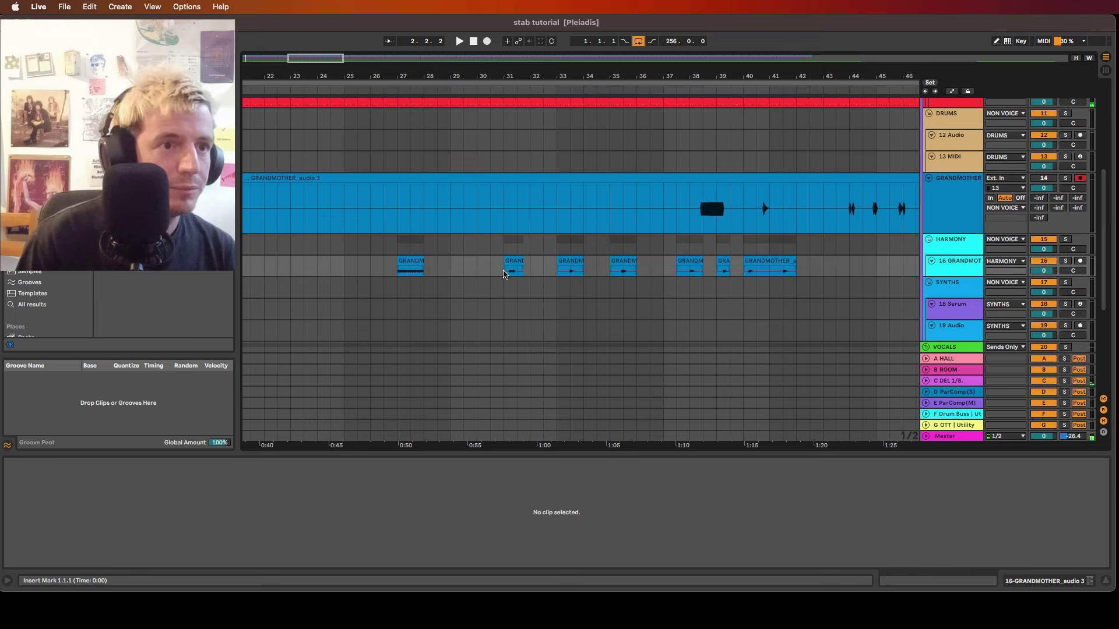
left_click(504, 273)
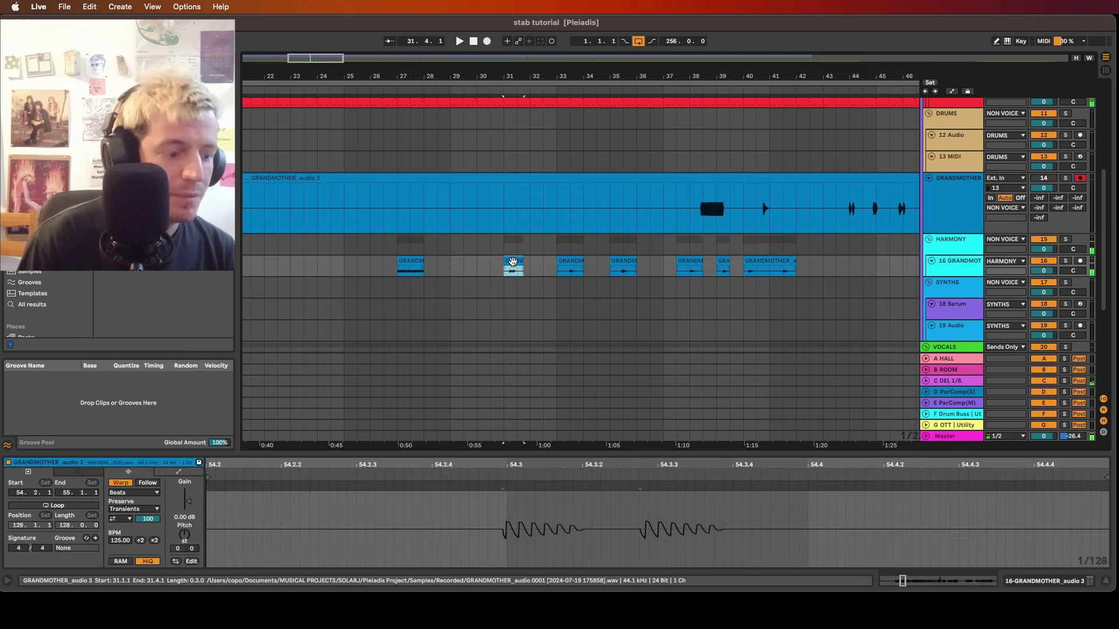
scroll(508, 263, "left", 8)
scroll(498, 265, "down", 1)
left_click(248, 243)
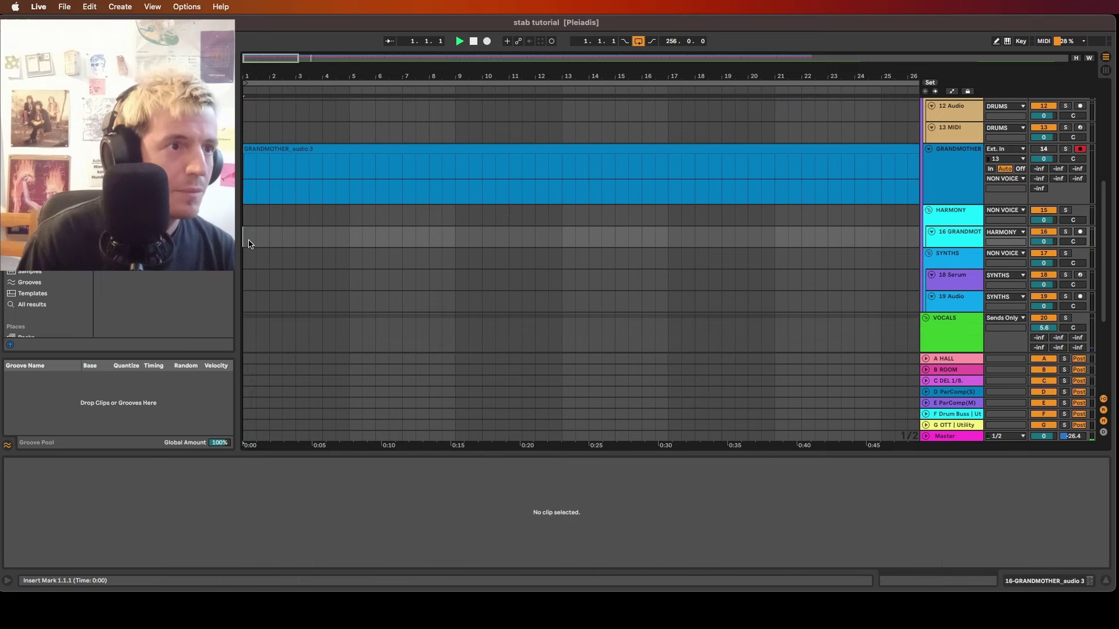
scroll(273, 238, "up", 1)
left_click(270, 238)
key("super+v")
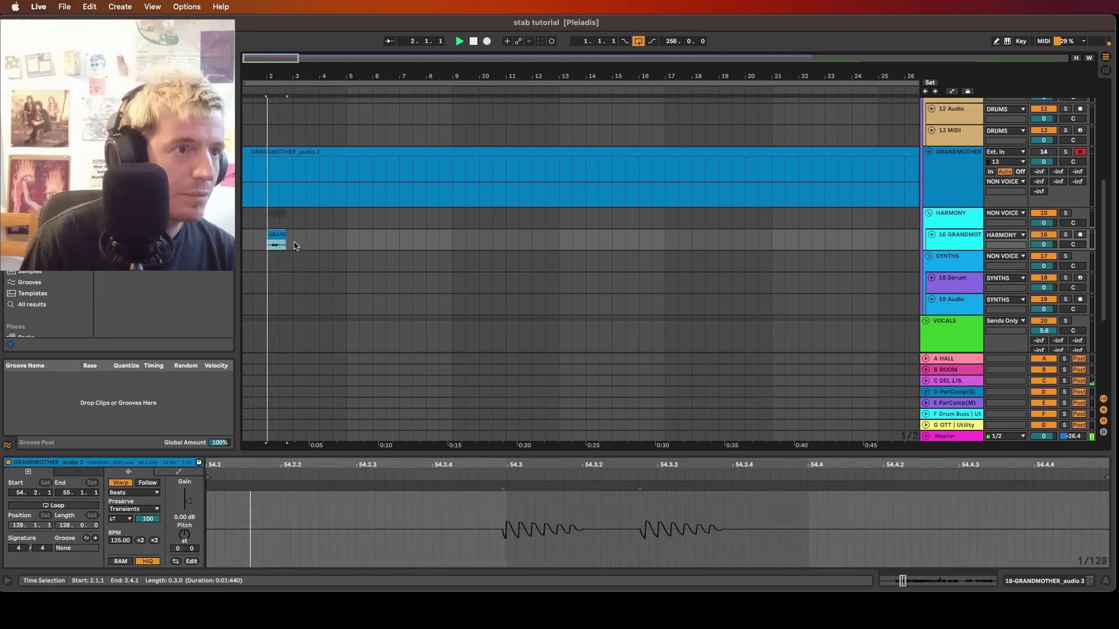
Play the stab clip at 2.1.1 against the beat, and move it to start at 2.2.1 on track 16
scroll(278, 245, "up", 5)
scroll(297, 245, "left", 3)
key("space")
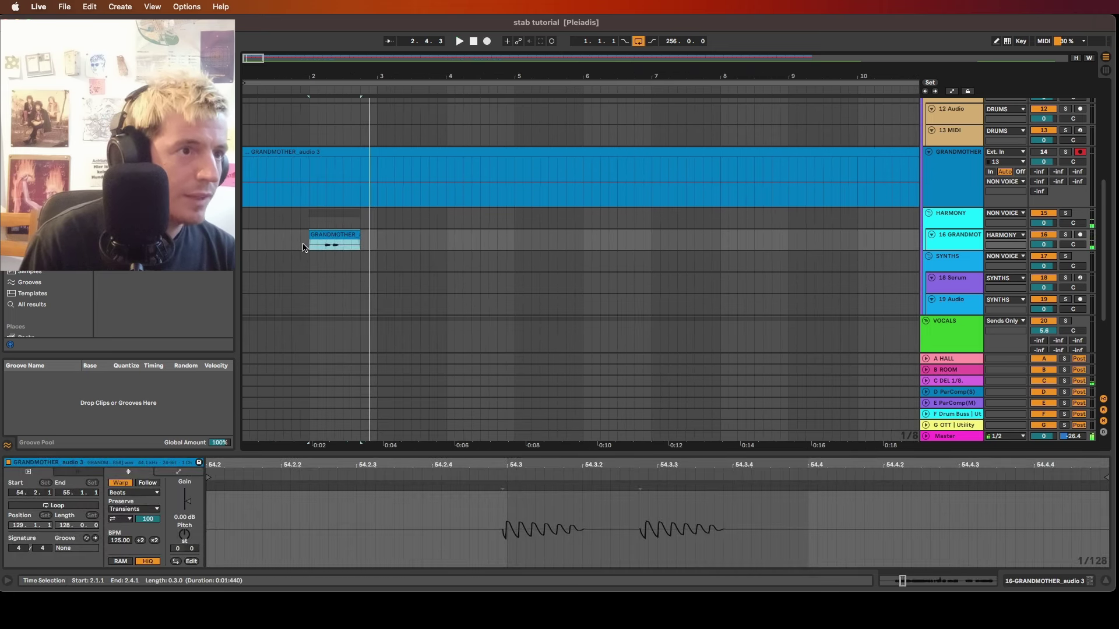
scroll(305, 245, "up", 3)
scroll(303, 232, "left", 2)
left_click(258, 244)
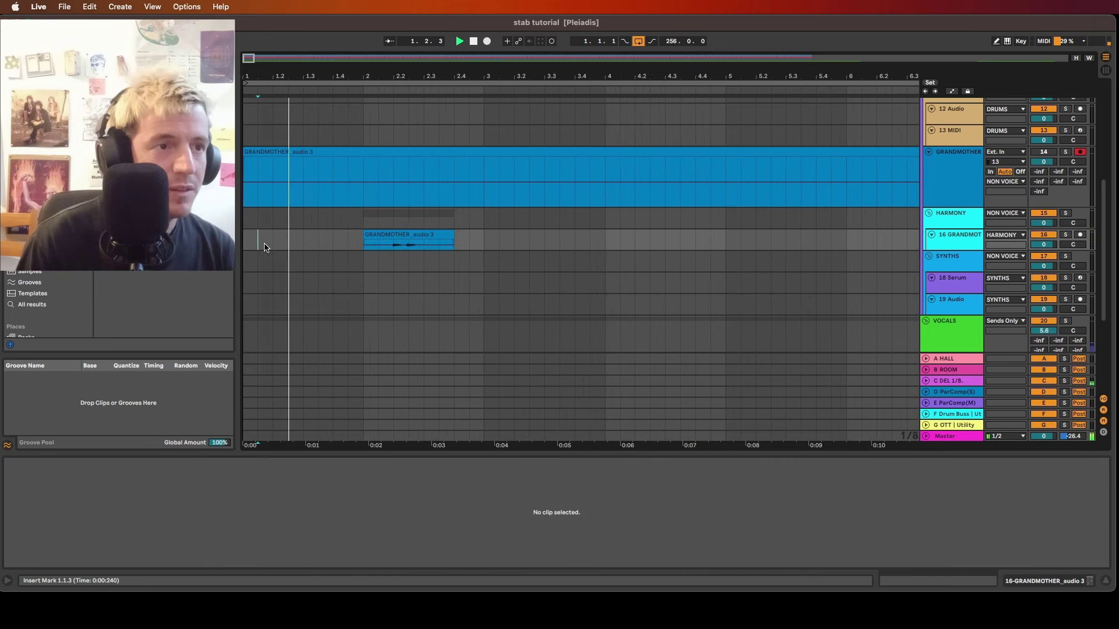
left_click_drag(405, 238, 433, 233)
scroll(434, 235, "down", 5)
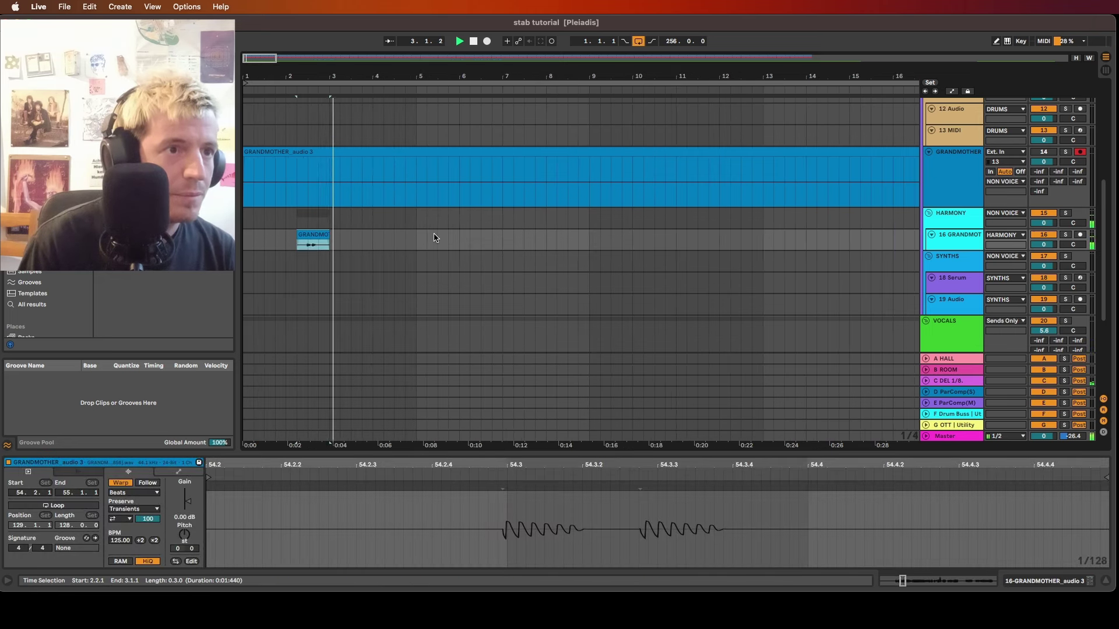
Audition the stab clips at bars 35 and 37 of track 16, and move the one at 37.3.1 to 4.1.1
scroll(434, 236, "right", 10)
scroll(434, 235, "down", 5)
scroll(439, 233, "up", 5)
scroll(439, 232, "down", 10)
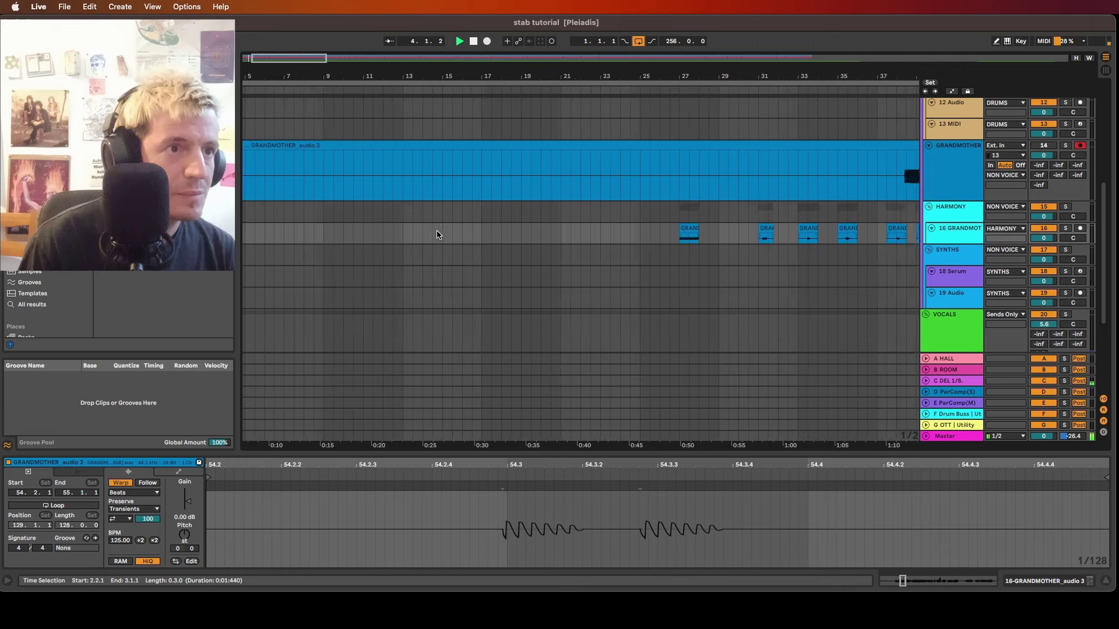
left_click(591, 229)
key("space")
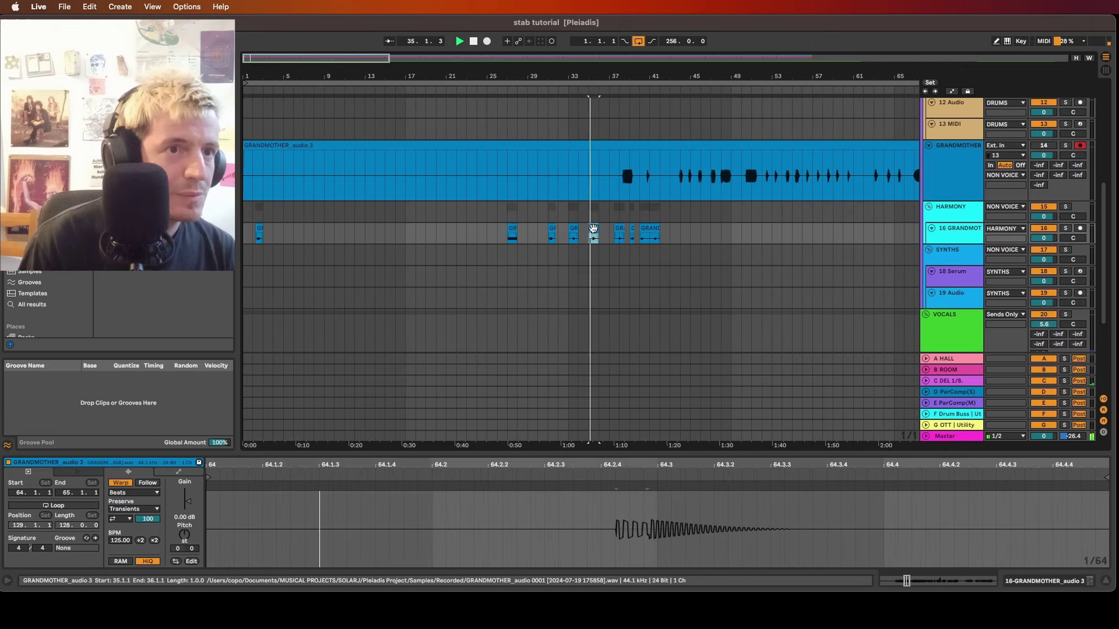
left_click(621, 230)
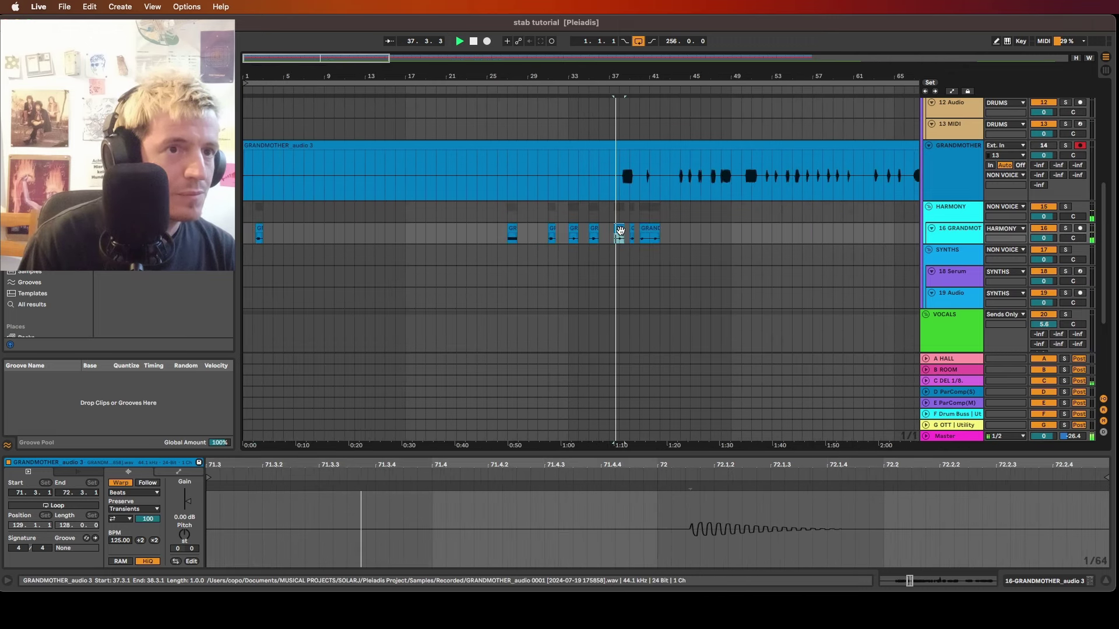
left_click_drag(619, 230, 274, 240)
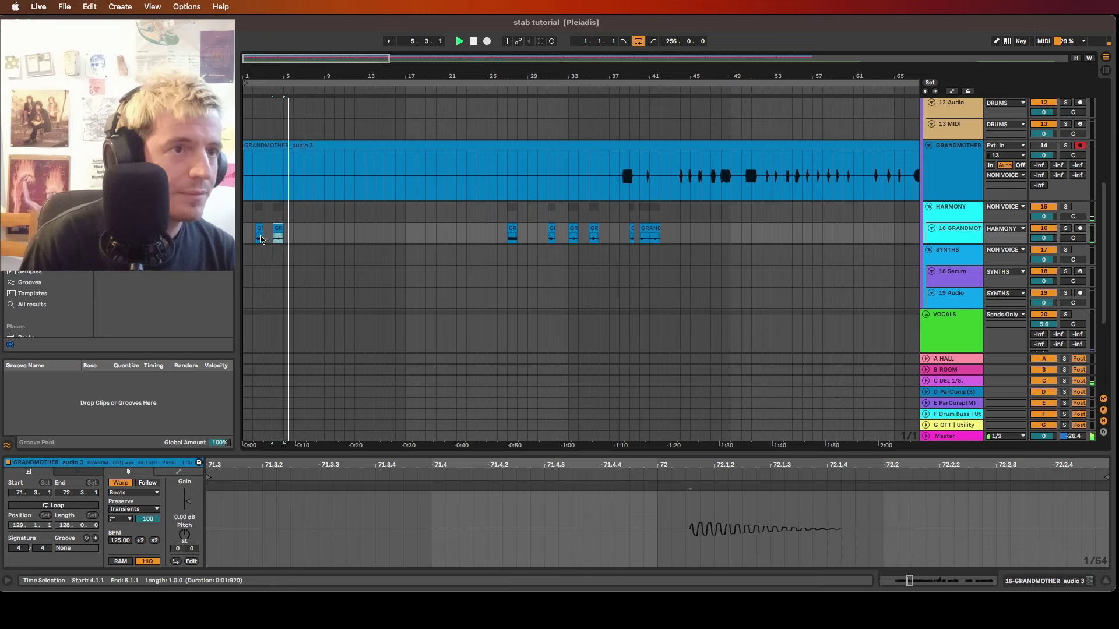
Duplicate track 16, clearing bars 2 to 8 on the original and bars 21 to 44 on the duplicate
left_click(246, 242)
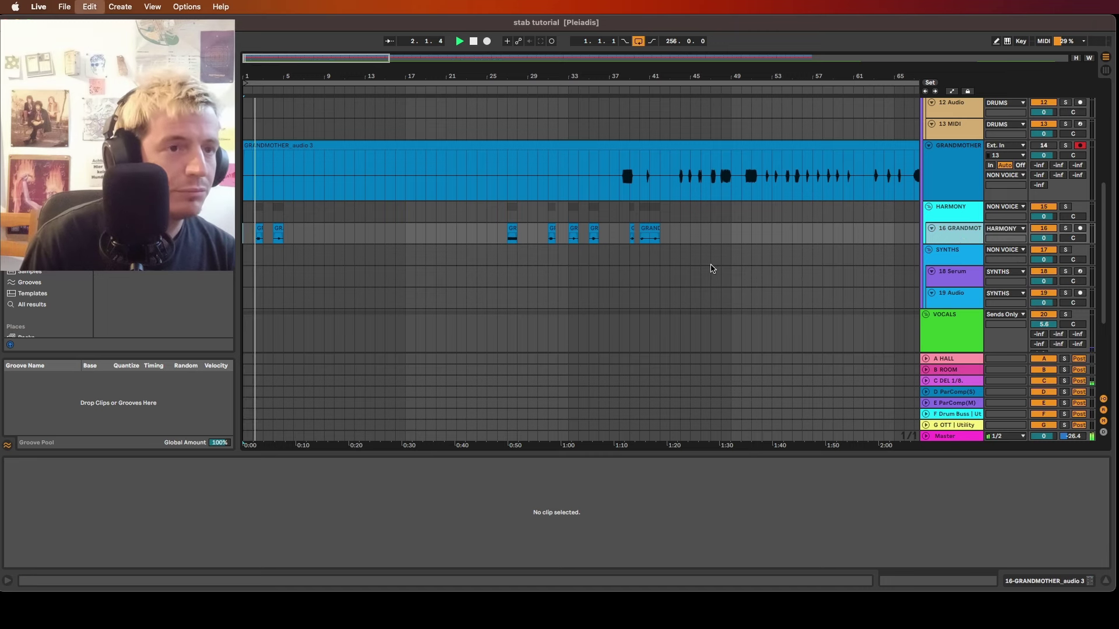
key("super+d")
left_click_drag(688, 255, 297, 239)
left_click(425, 256)
key("super+x")
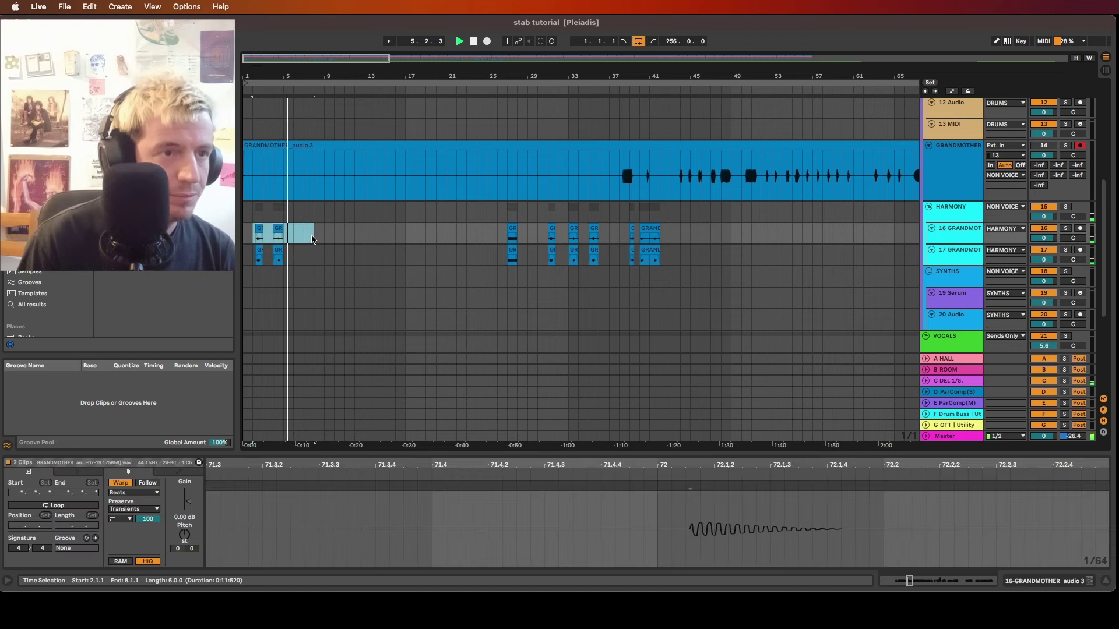
left_click_drag(446, 254, 678, 265)
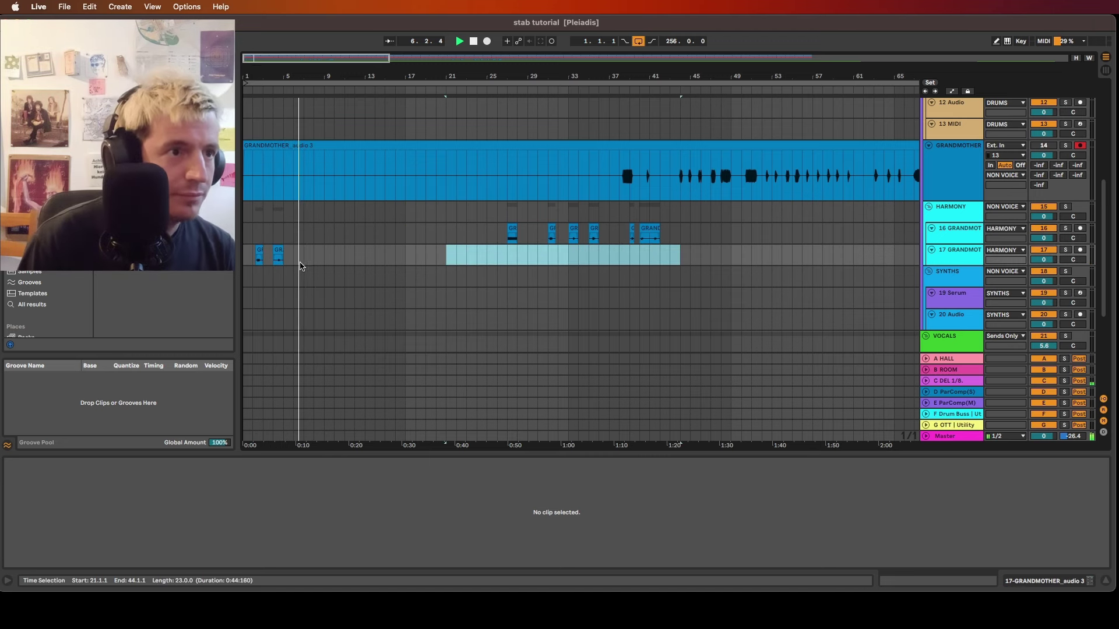
Play track 17 from the start, and copy its first bar of stabs from 2.1.1 to 3.1.1 to 6.1.1
key("Home")
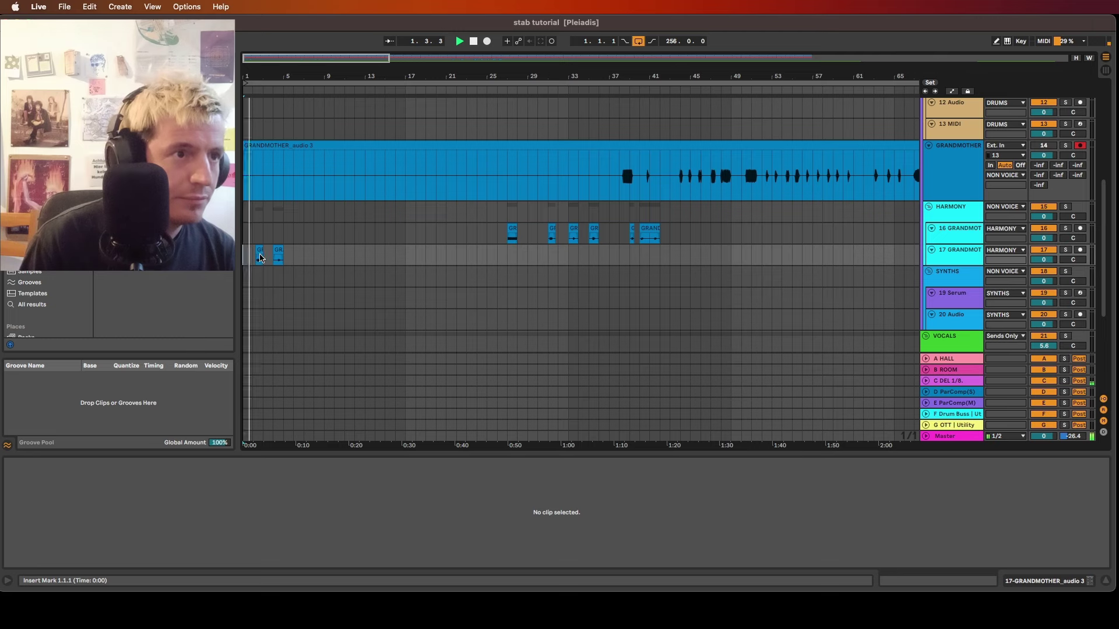
left_click(260, 255)
scroll(258, 256, "up", 3)
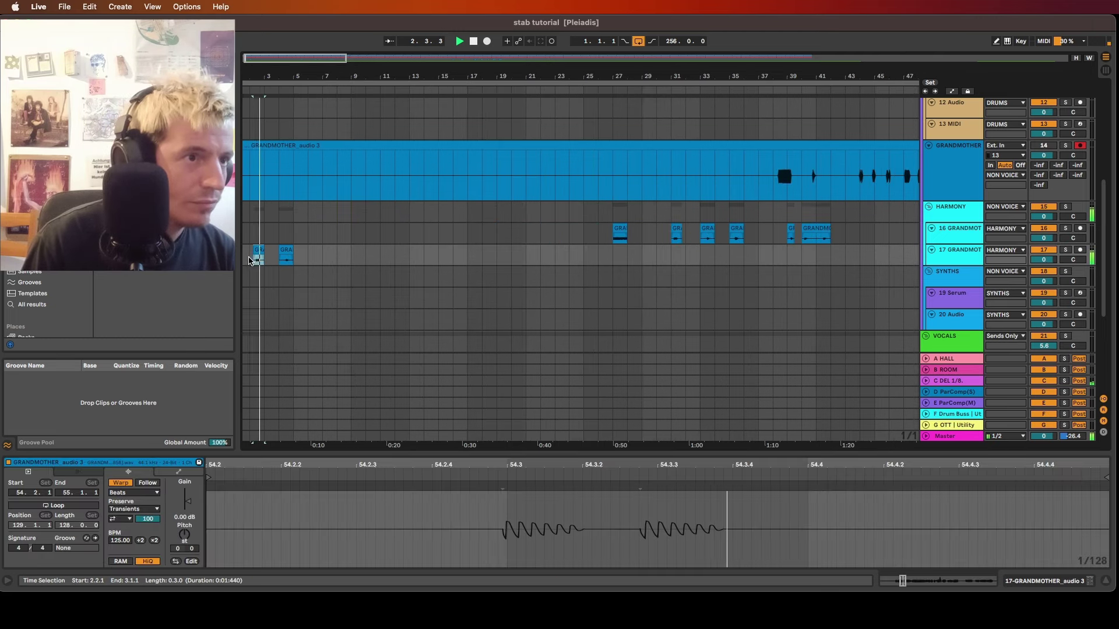
left_click_drag(249, 258, 263, 258)
key("super+c")
scroll(292, 259, "left", 1)
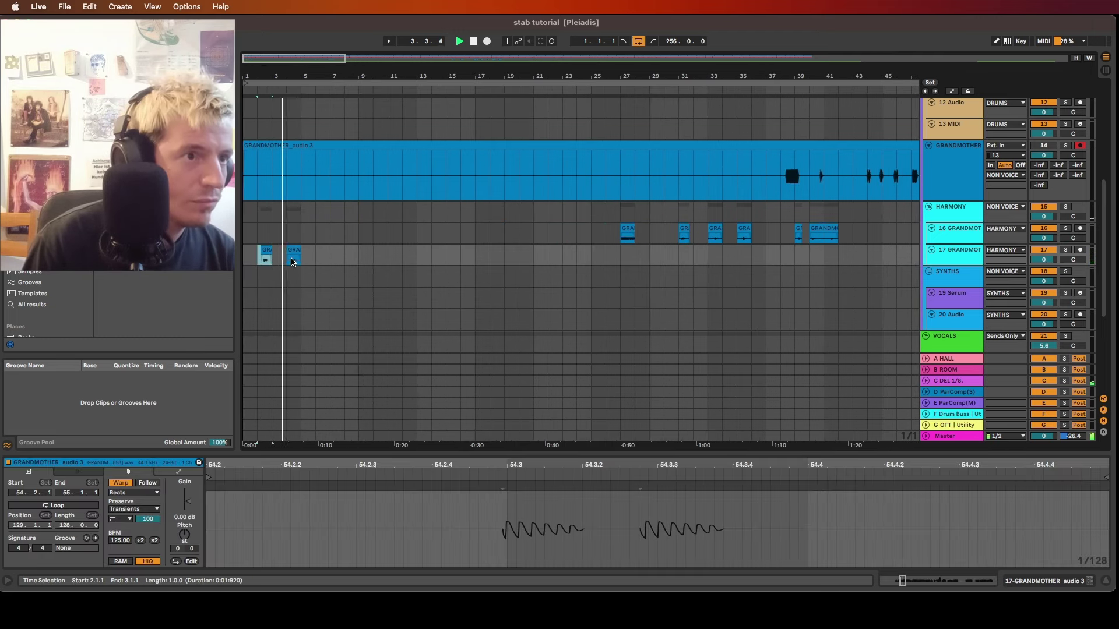
left_click(310, 260)
key("super+v")
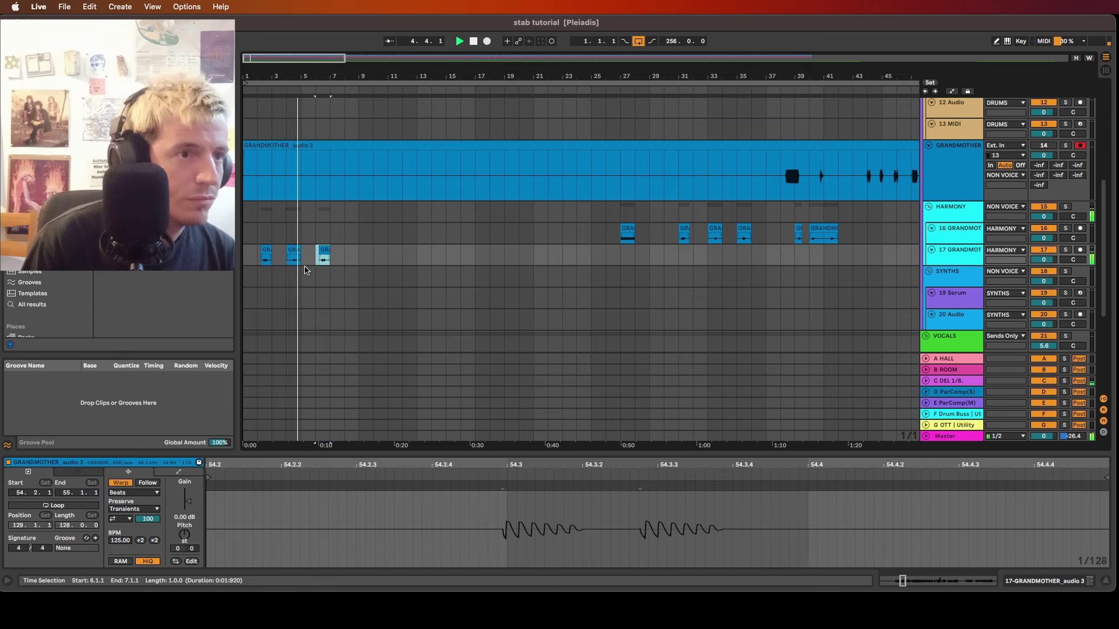
Audition the clip at 40.1.1 on track 16, play the track 17 phrase from bar 1, and look through the remaining stab clips
scroll(355, 266, "right", 5)
left_click(568, 241)
key("space")
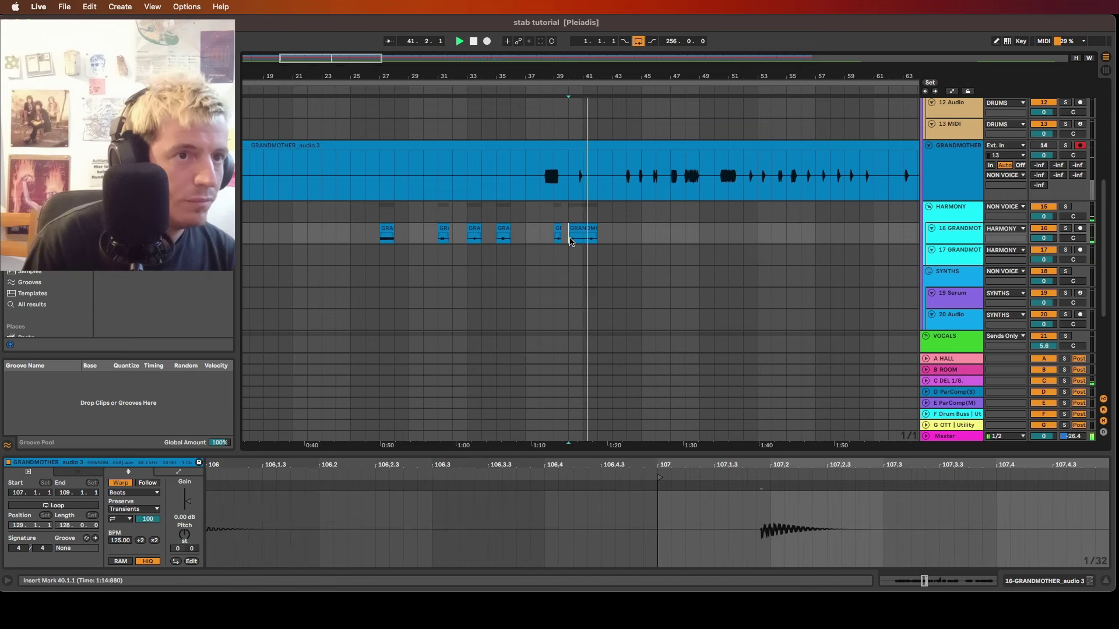
scroll(585, 238, "right", 14)
left_click(246, 187)
key("space")
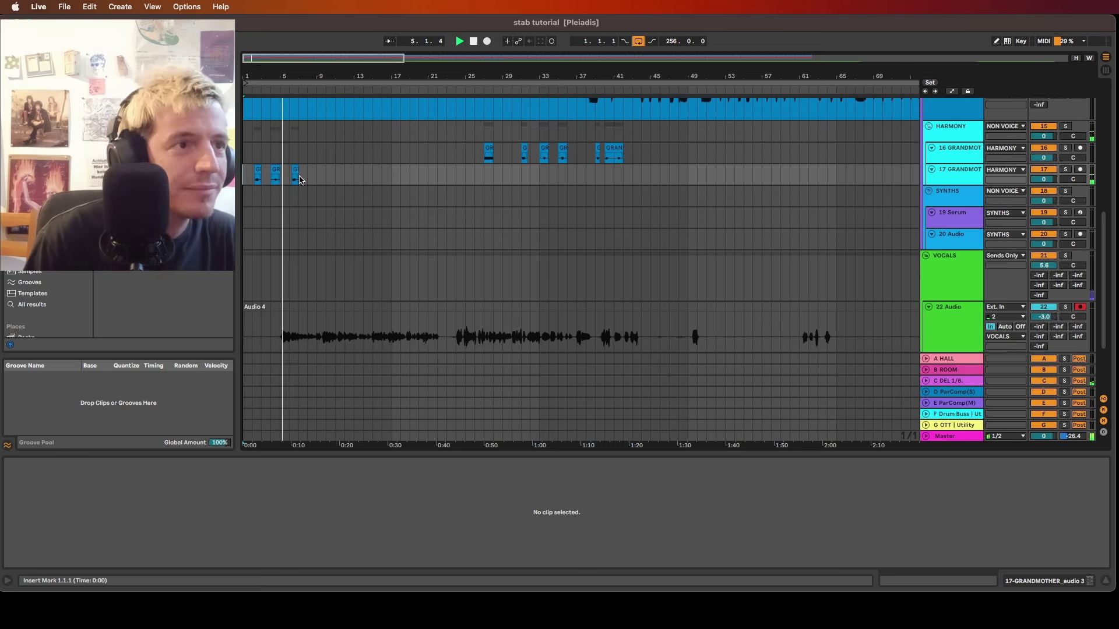
scroll(332, 173, "up", 2)
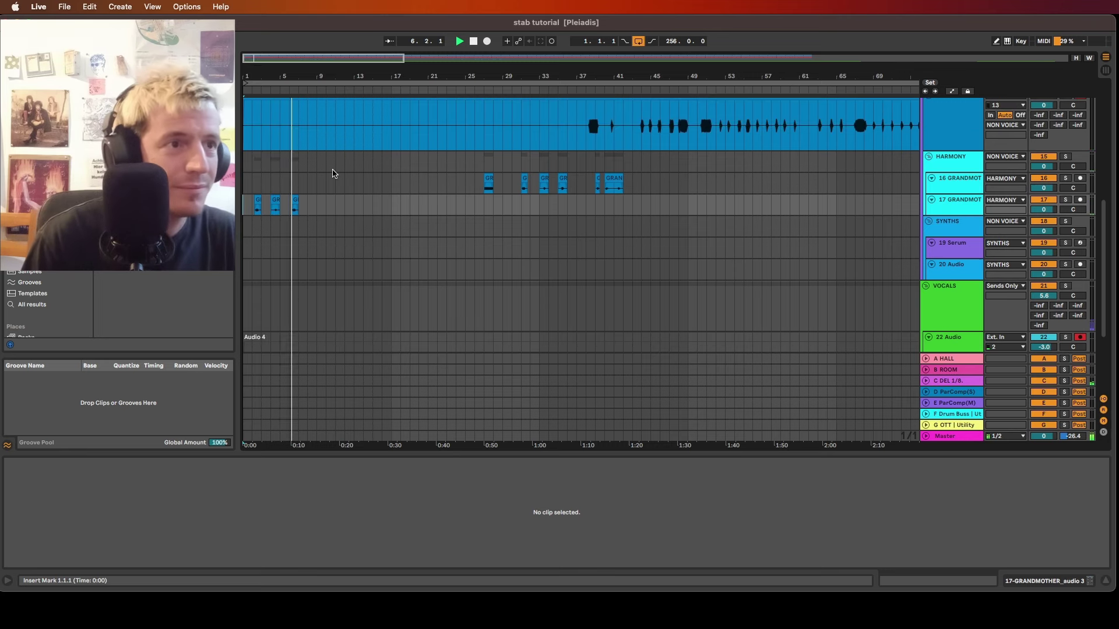
scroll(335, 175, "down", 1)
scroll(373, 190, "right", 5)
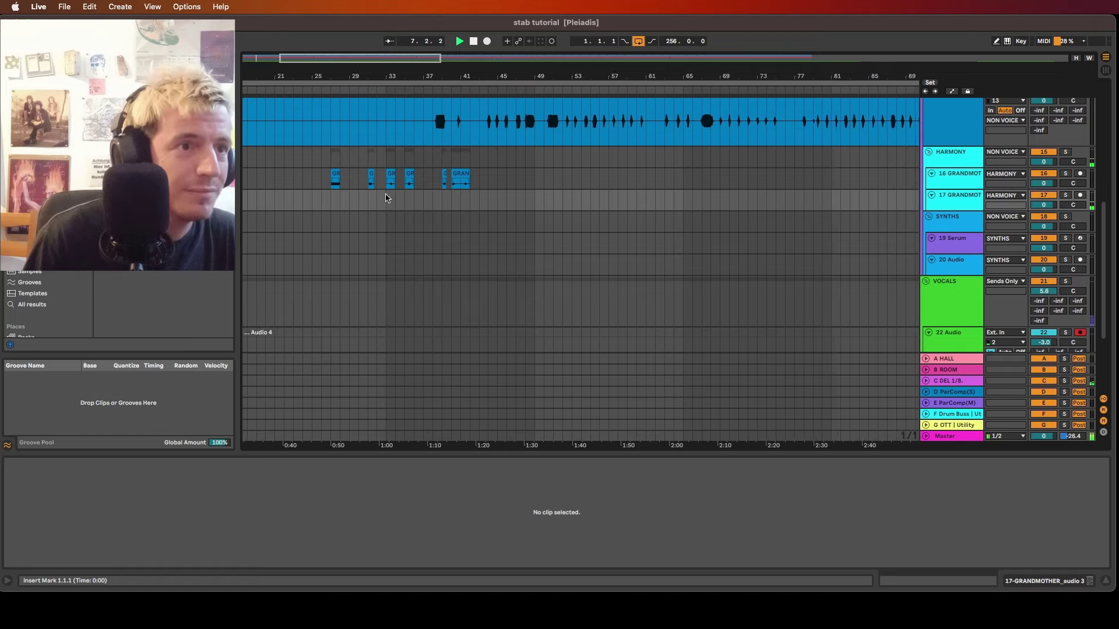
scroll(385, 198, "left", 5)
scroll(571, 195, "right", 10)
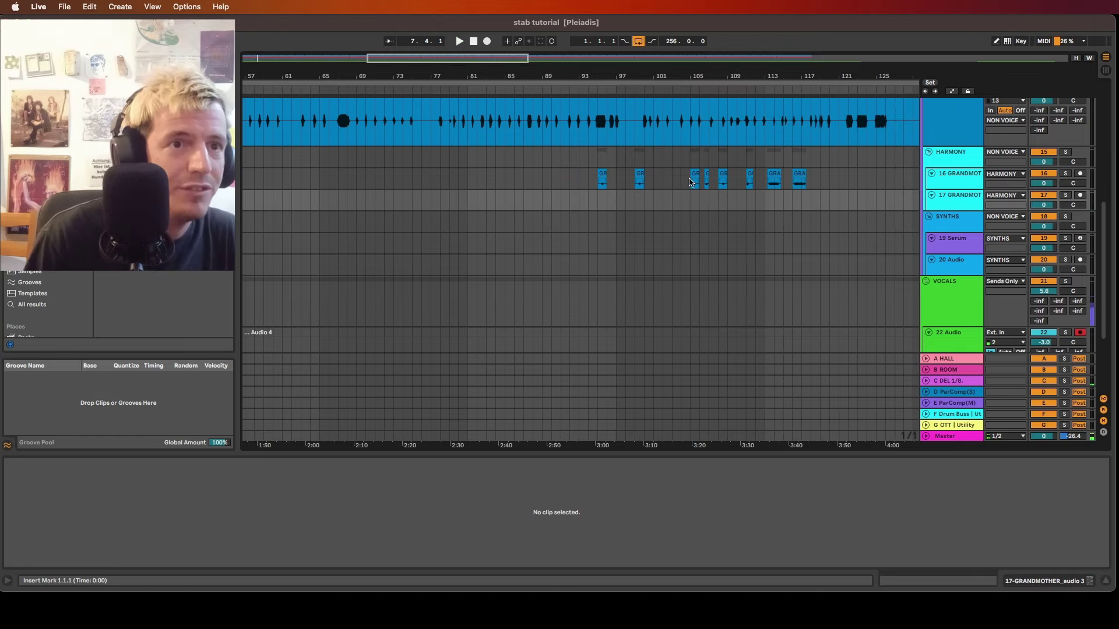
Audition the track 16 stab clips around bars 106 to 111, and copy the one at 111.1.1 to 8.1.1 on track 17
left_click(710, 174)
left_click(722, 175)
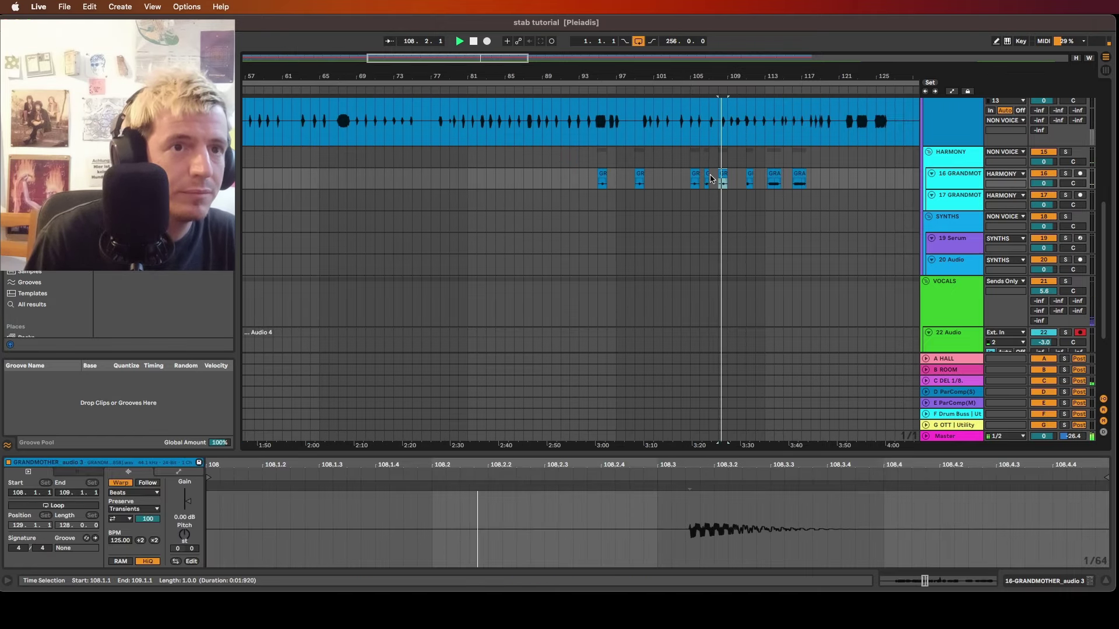
left_click(750, 175)
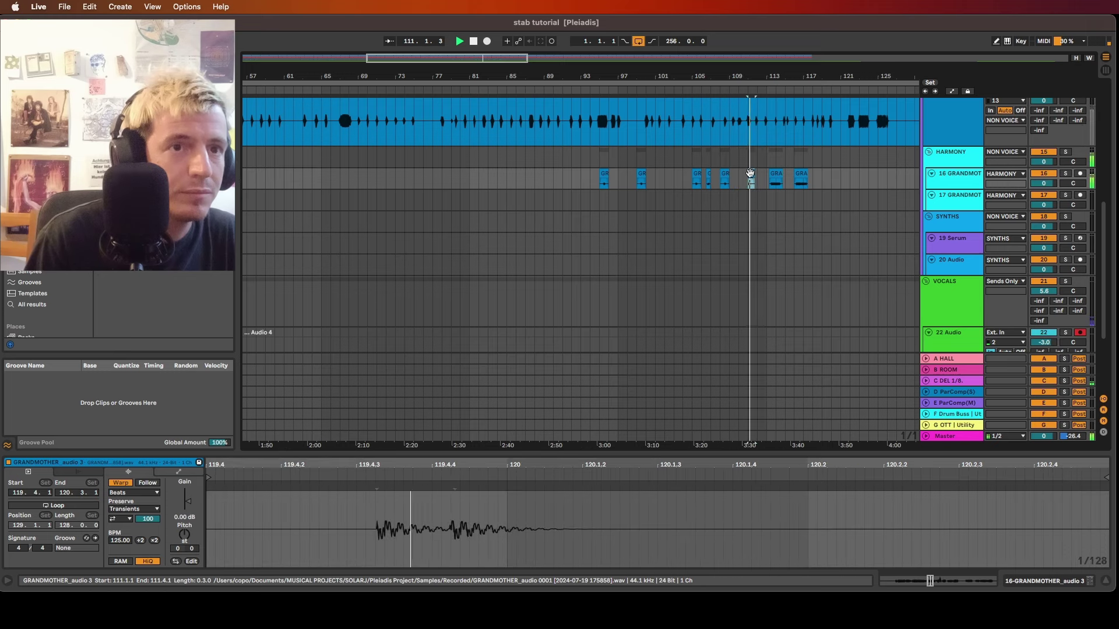
key("space")
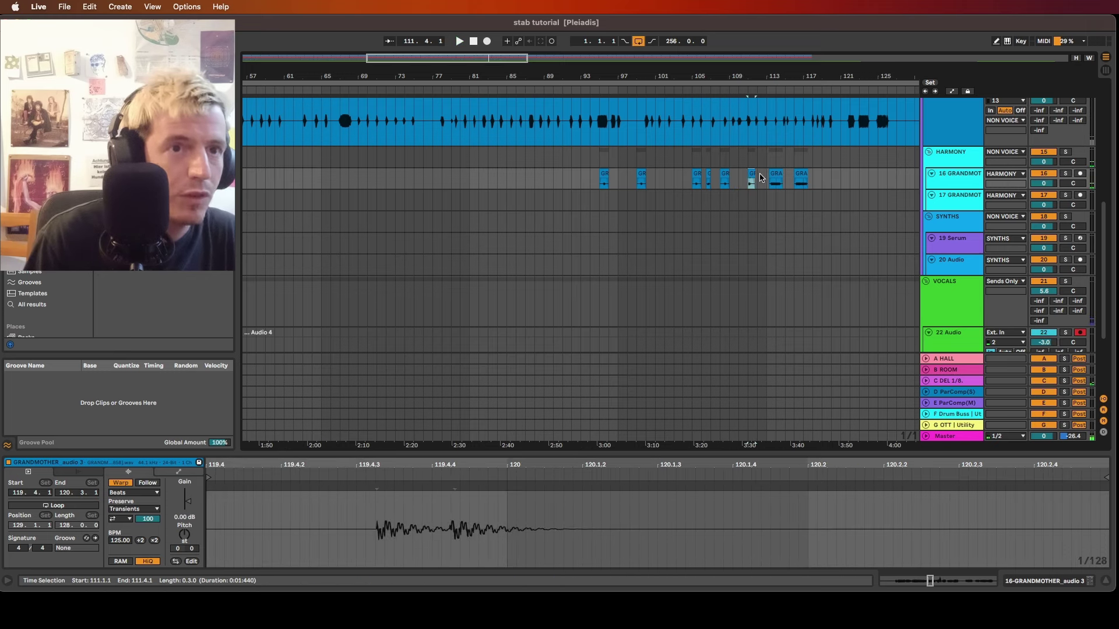
key("super+c")
scroll(491, 188, "left", 10)
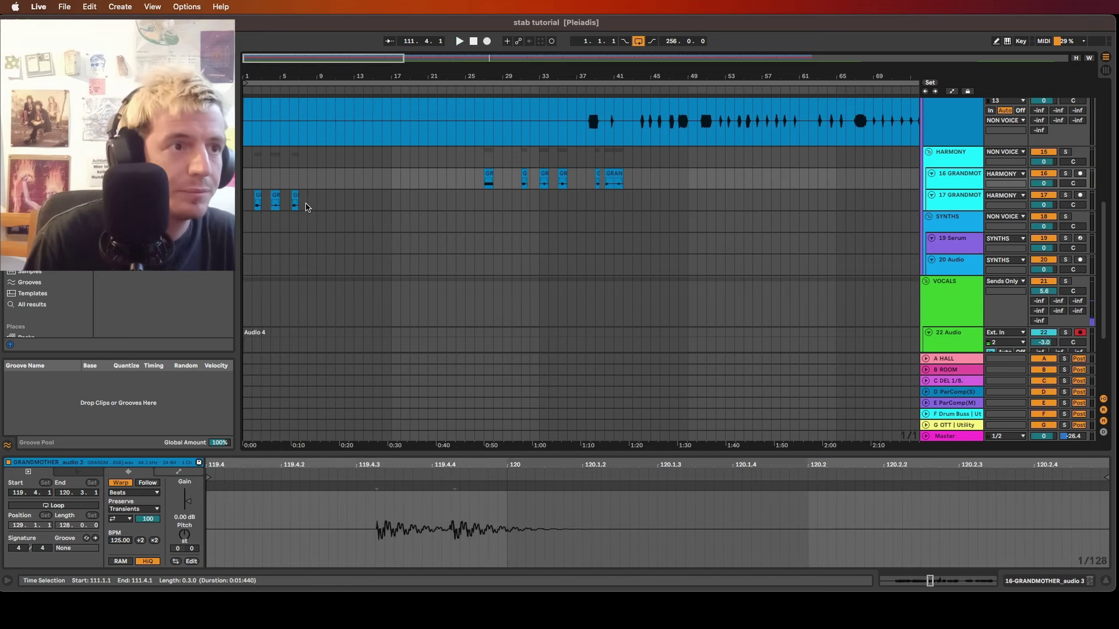
left_click(309, 204)
key("super+v")
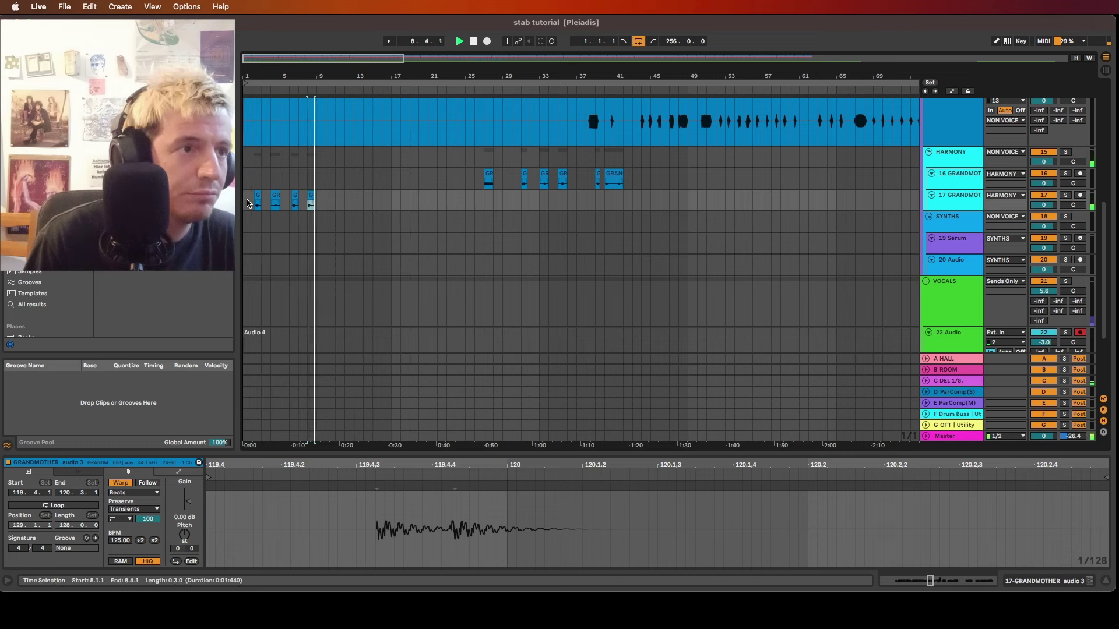
Duplicate track 17, deleting the clip at 8.1.1 on the original and the first three clips on the duplicate
left_click(247, 201)
key("super+d")
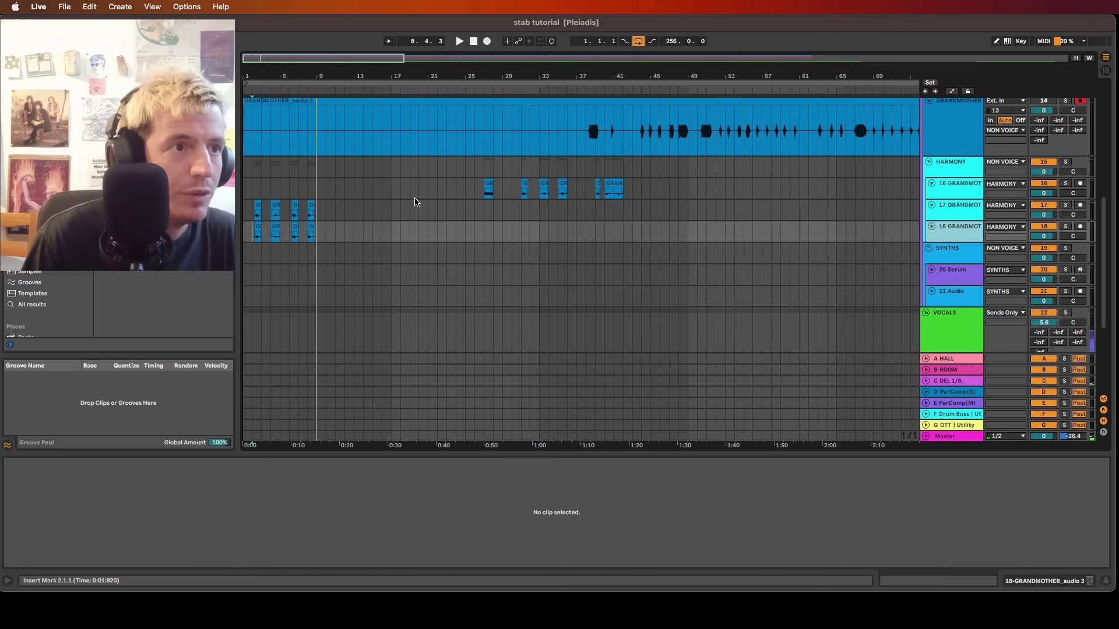
left_click(311, 209)
key("Delete")
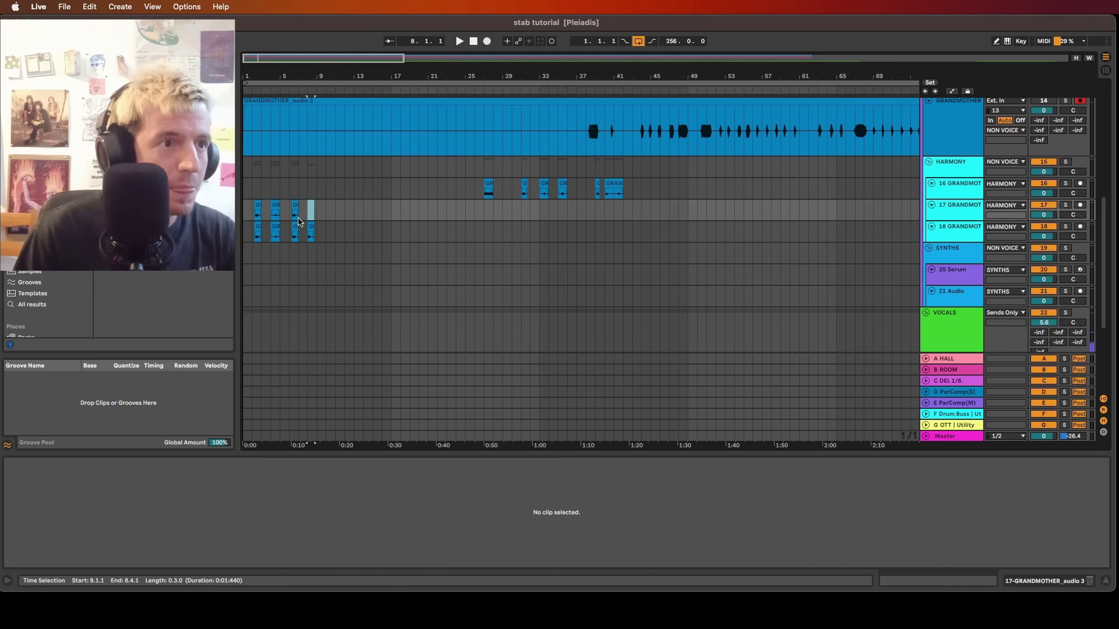
left_click(297, 231)
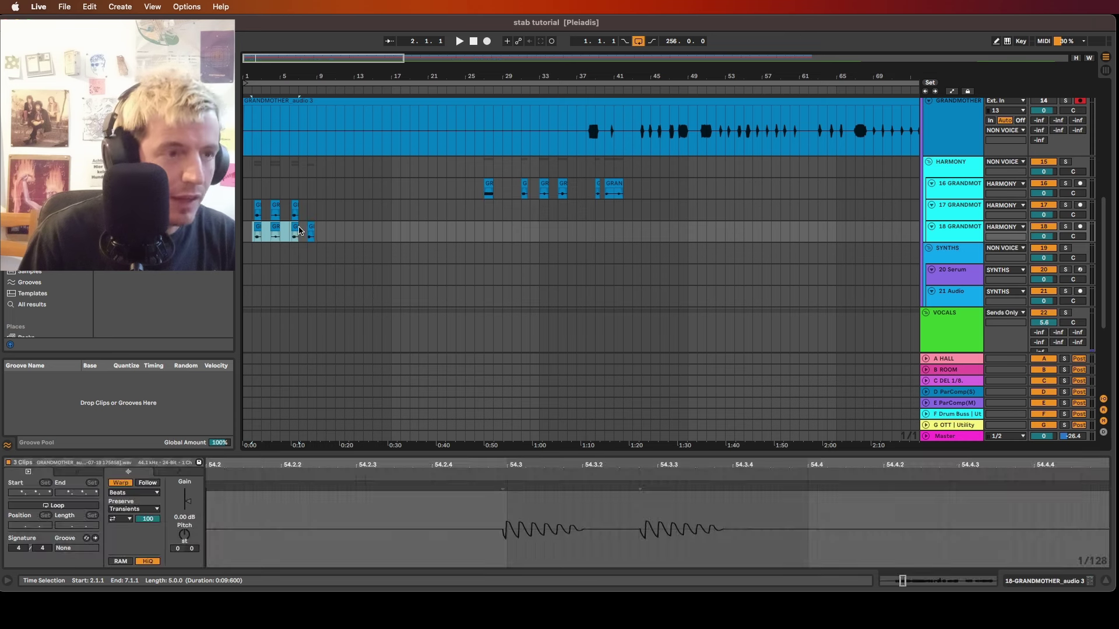
key("Delete")
Enlarge track 18 to show its sends, raise its C-DEL 1/8. send to 0, and play the stab phrase
mouse_move(960, 242)
left_mouse_down()
mouse_move(958, 250)
mouse_move(959, 226)
mouse_move(953, 262)
left_mouse_up()
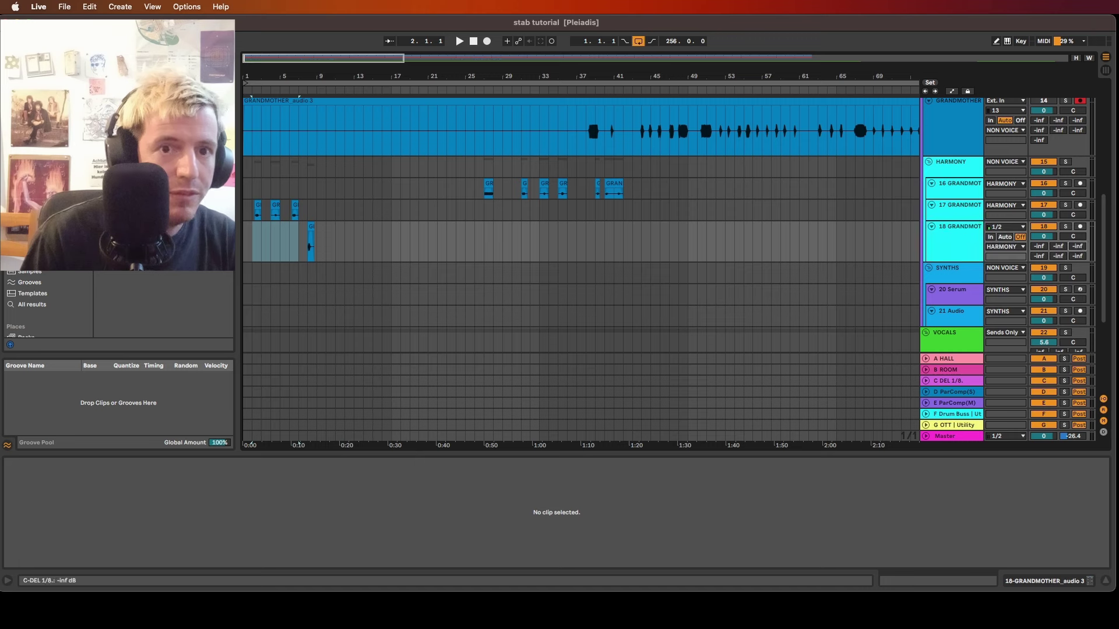
key("space")
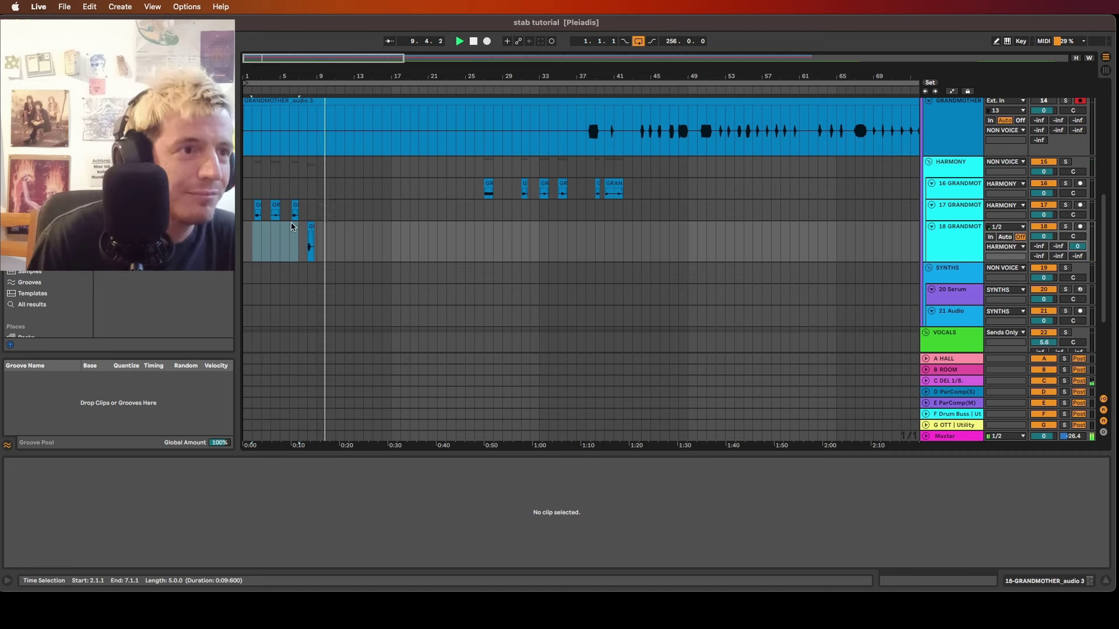
left_click(258, 206)
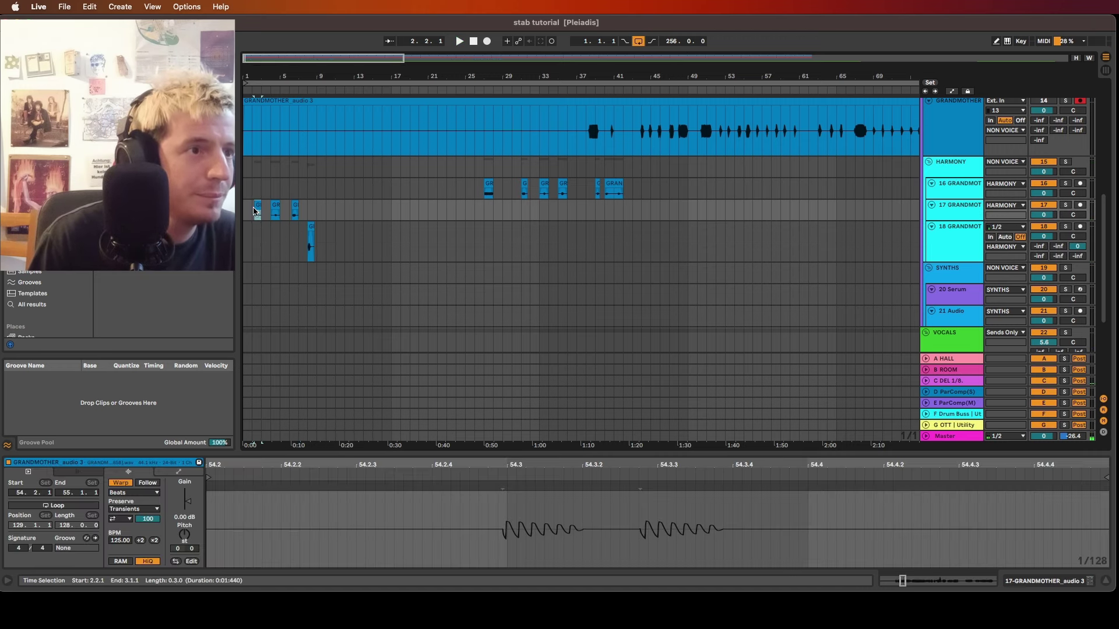
Copy the stab at 2.2.1 on track 17 to 9.2.1, move the copy down to track 18, and play it back
left_click_drag(252, 211, 261, 211)
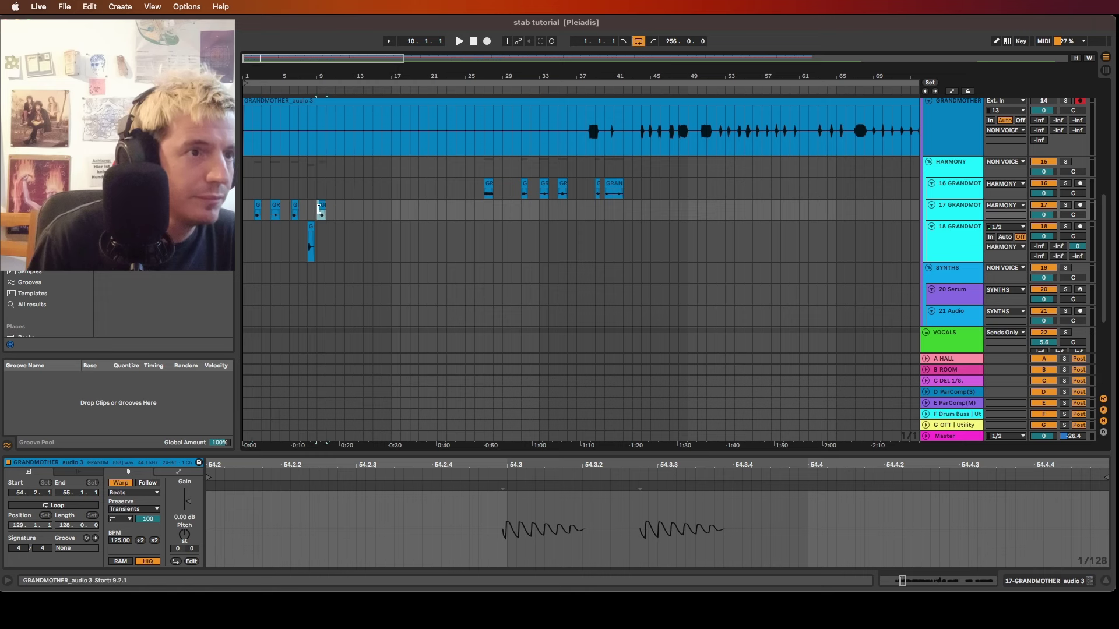
left_click(310, 217)
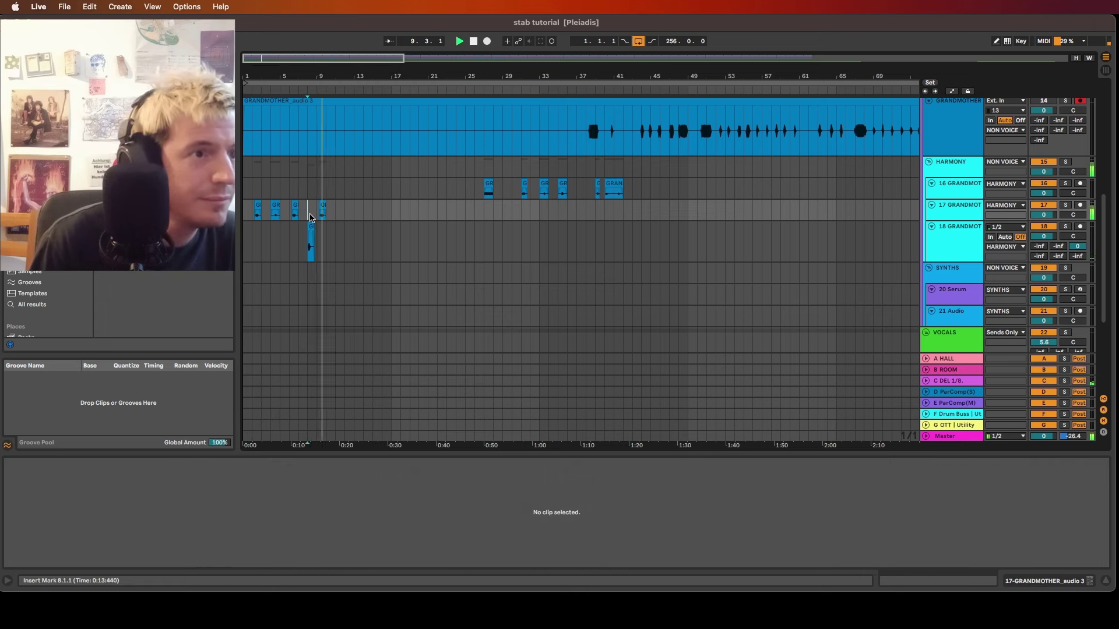
scroll(342, 227, "right", 5)
scroll(342, 227, "left", 5)
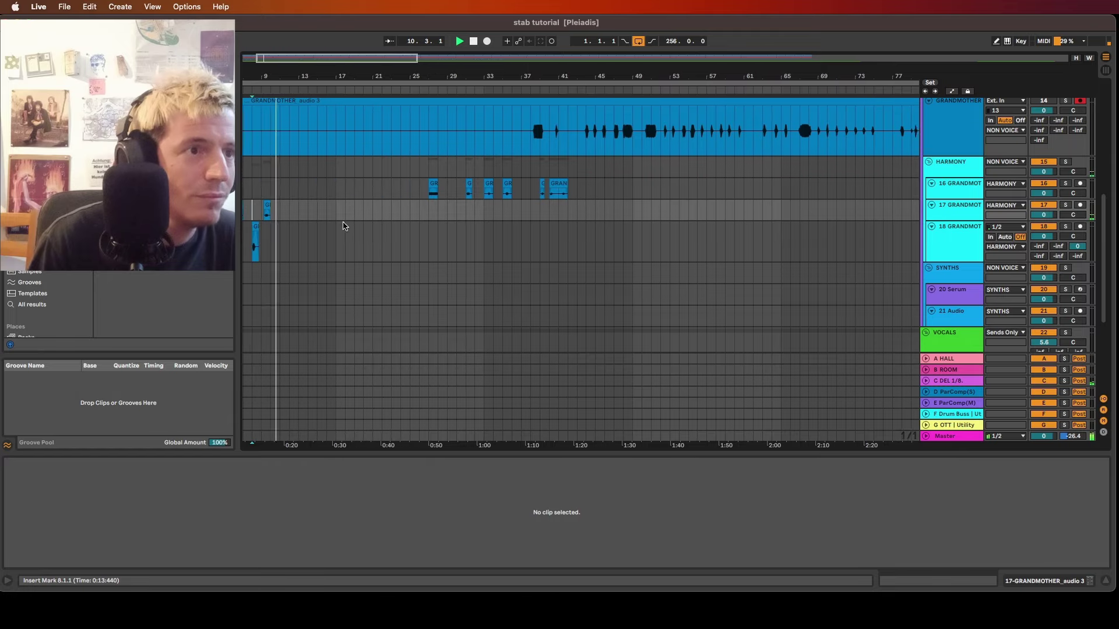
left_click(324, 214)
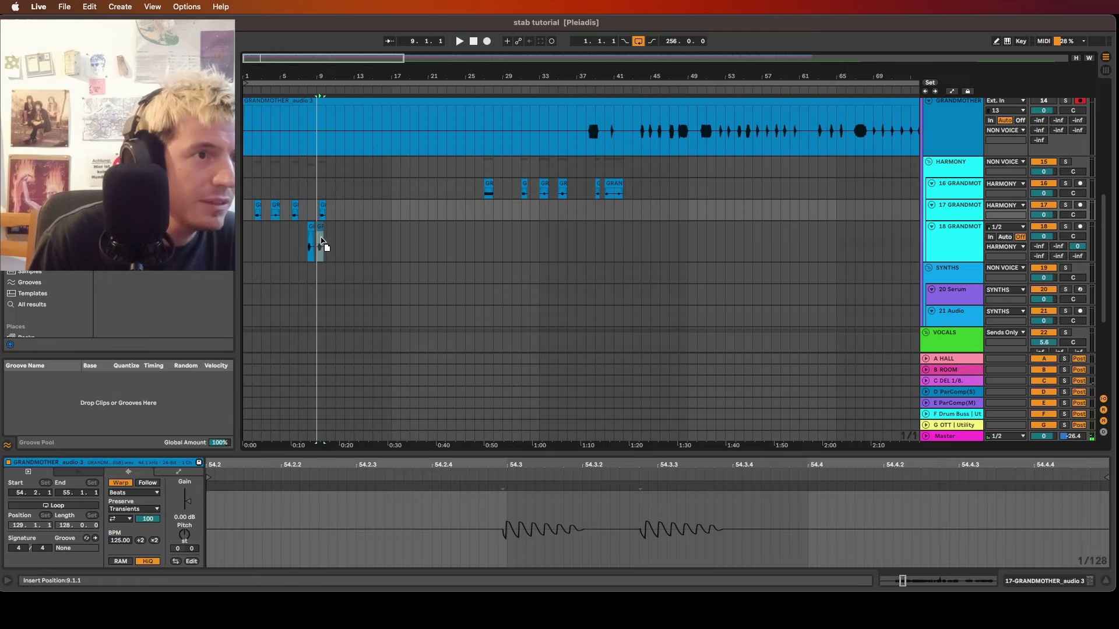
left_click_drag(322, 242, 320, 243)
key("space")
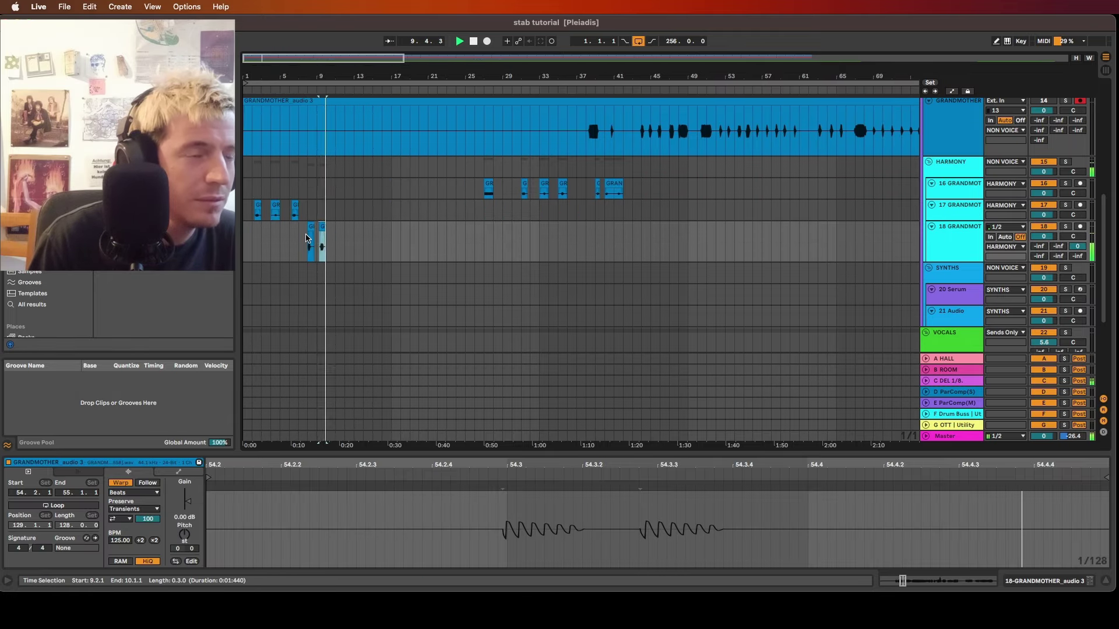
Audition the track 16 stab clips at 27.1.1 and 40.1.1, and play the ones around bar 114
left_click(488, 185)
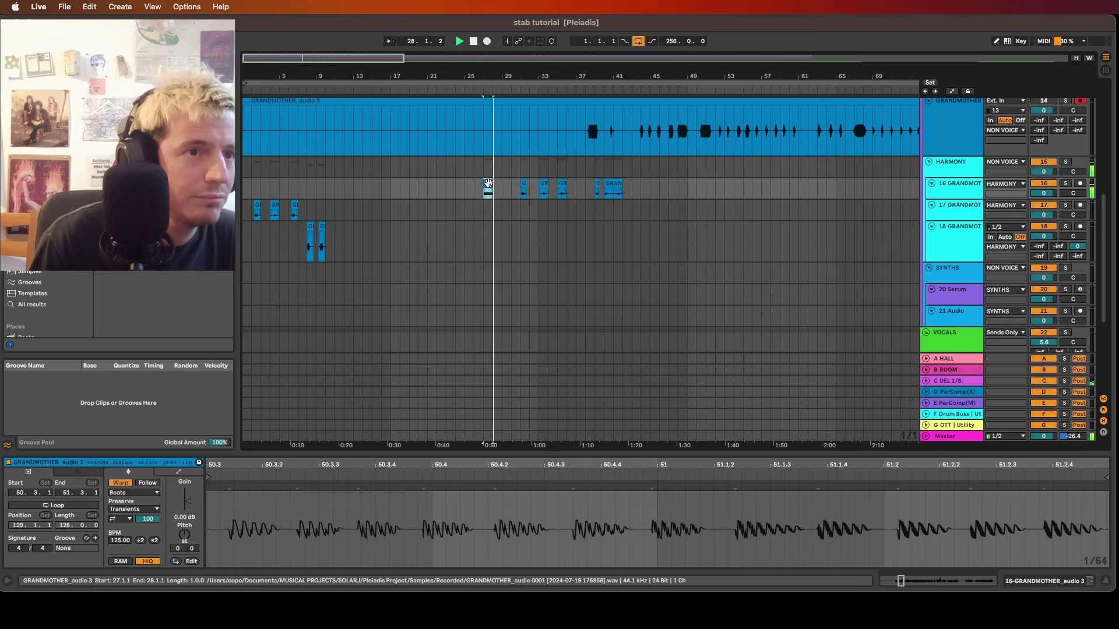
left_click(613, 188)
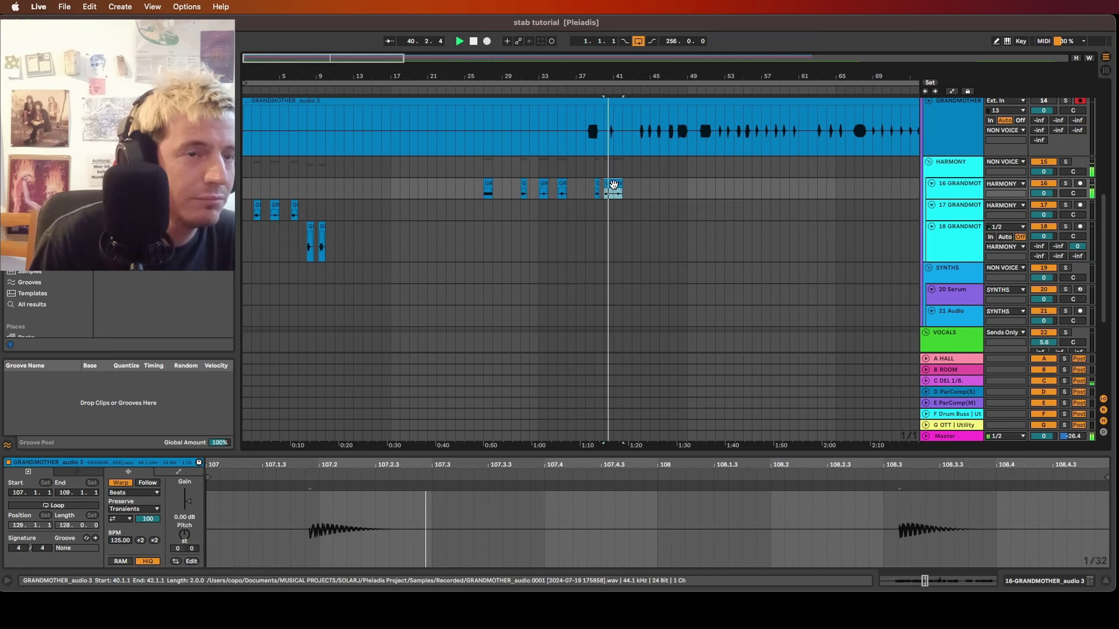
scroll(613, 185, "down", 5)
key("space")
left_click(512, 191)
key("space")
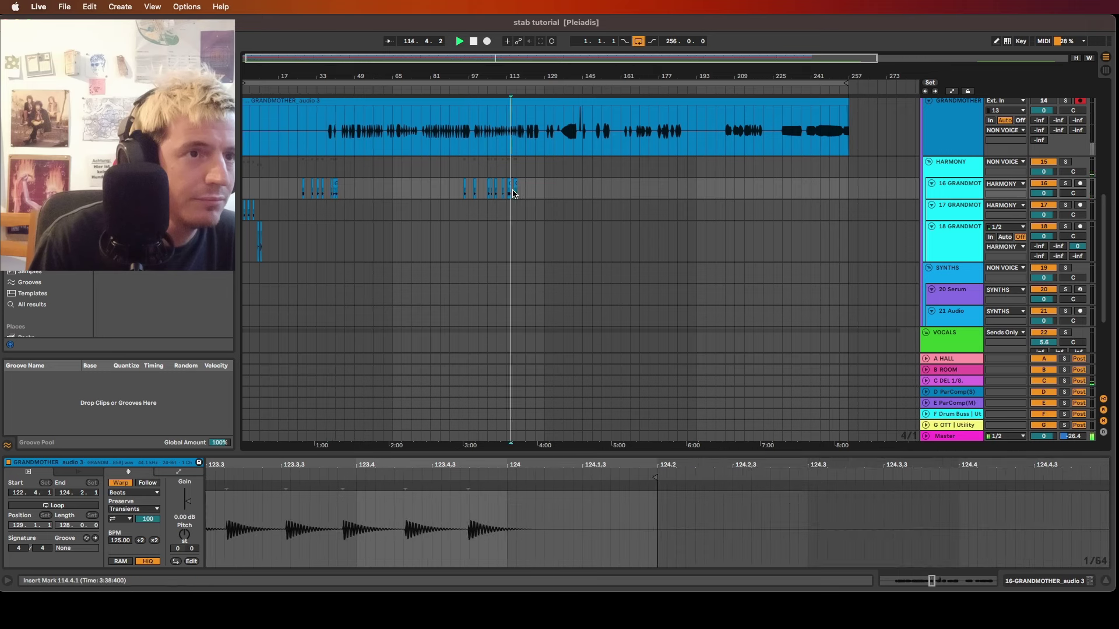
Move the repeated-stab clip at about bar 113 on track 16 to 13.2.1 on track 18
scroll(513, 192, "up", 3)
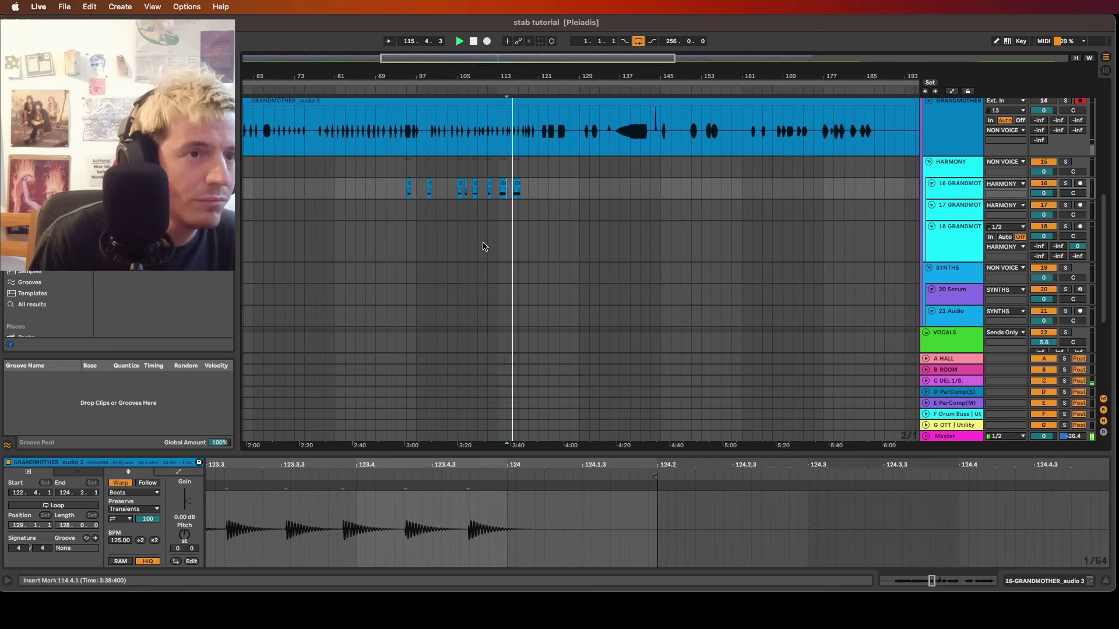
scroll(491, 188, "left", 10)
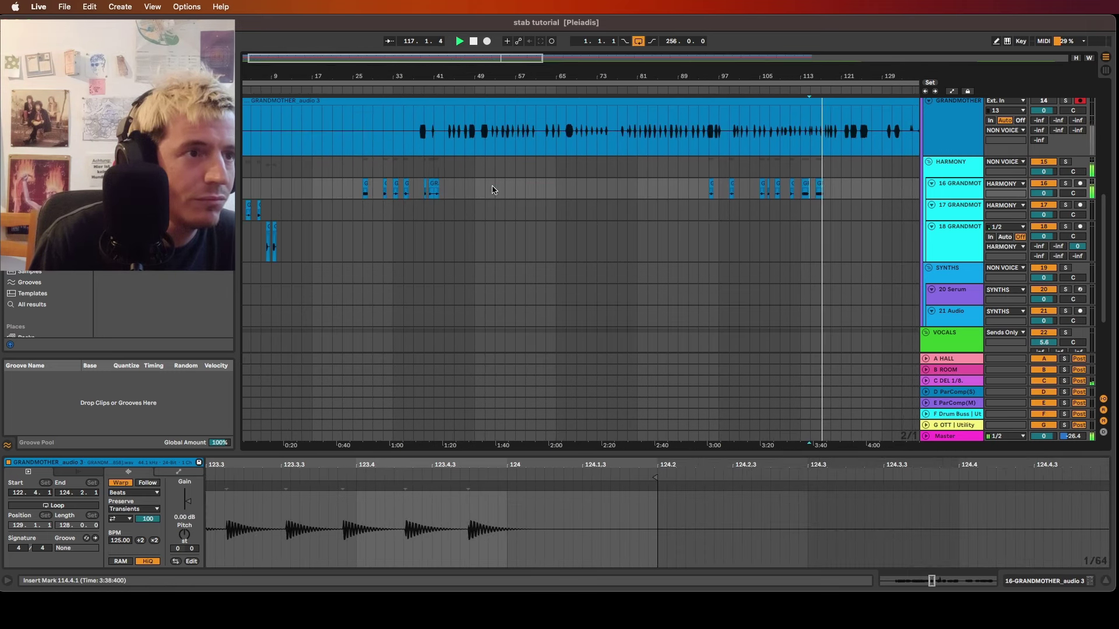
left_click(804, 184)
left_click_drag(805, 185, 294, 229)
scroll(294, 229, "left", 2)
Copy the stab at 6.2.1 on track 17 to 11.1.1, and the track 16 stab at 33.1.1 to 12.1.1 on track 17
left_click(271, 204)
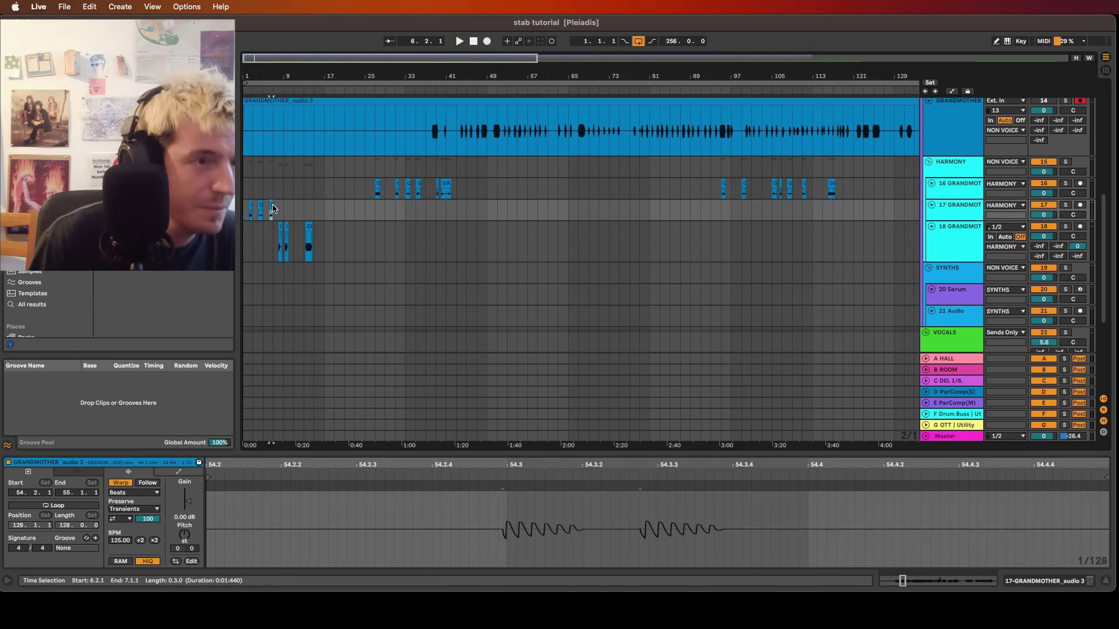
scroll(290, 213, "up", 5)
key("super+d")
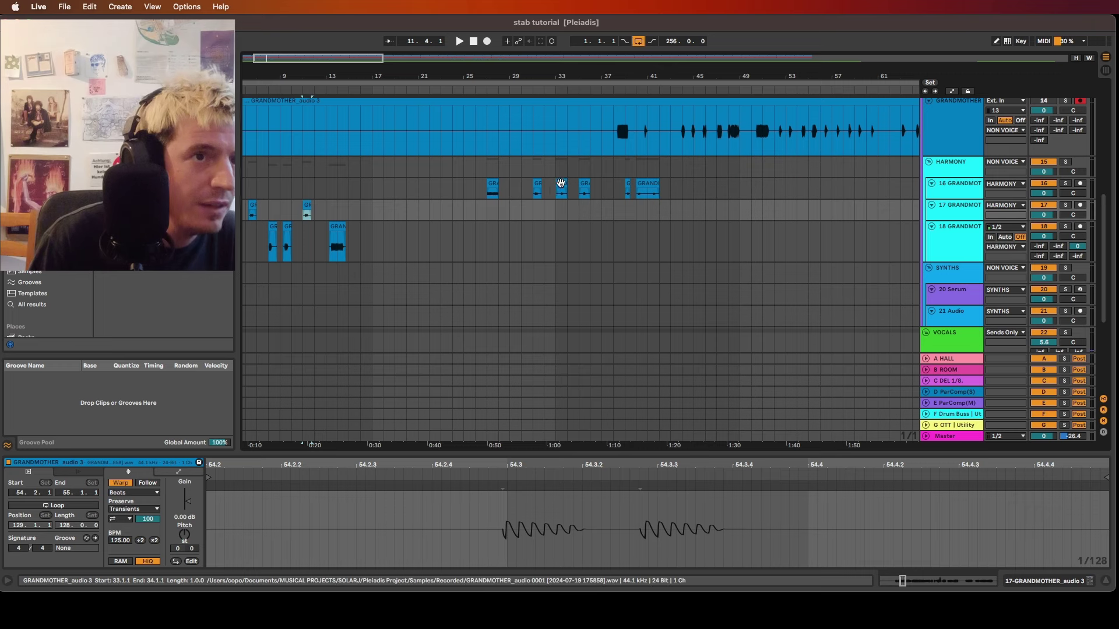
left_click(561, 187)
left_click(315, 214)
key("super+v")
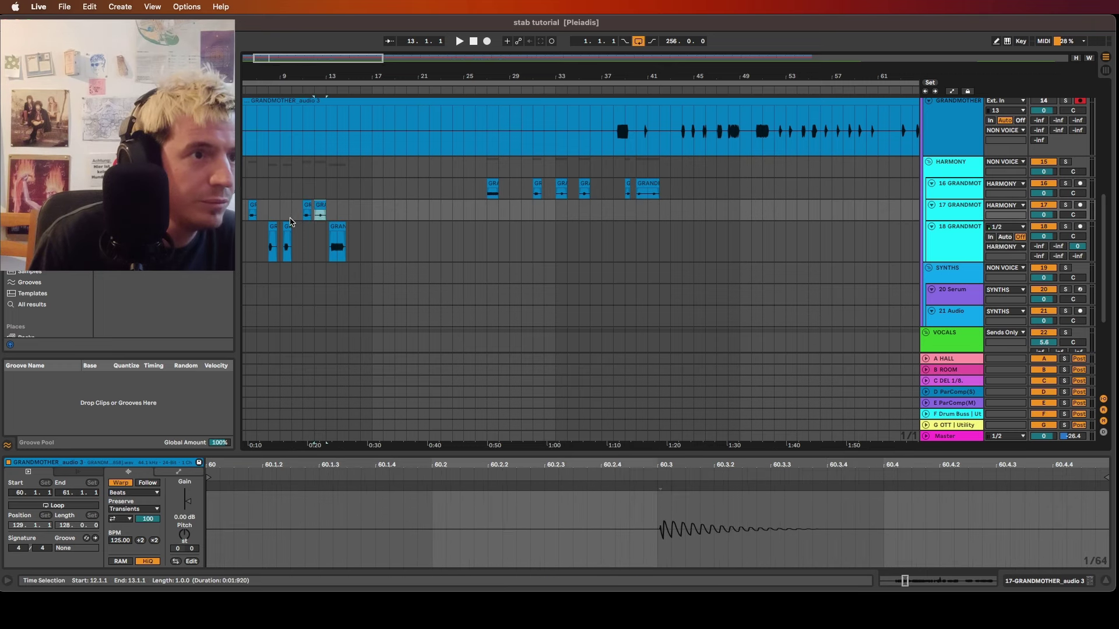
Play the phrase from 8.1.1, enlarge track 17 to show its sends, and set its A-HALL send to -7.0 dB
left_click(271, 216)
key("space")
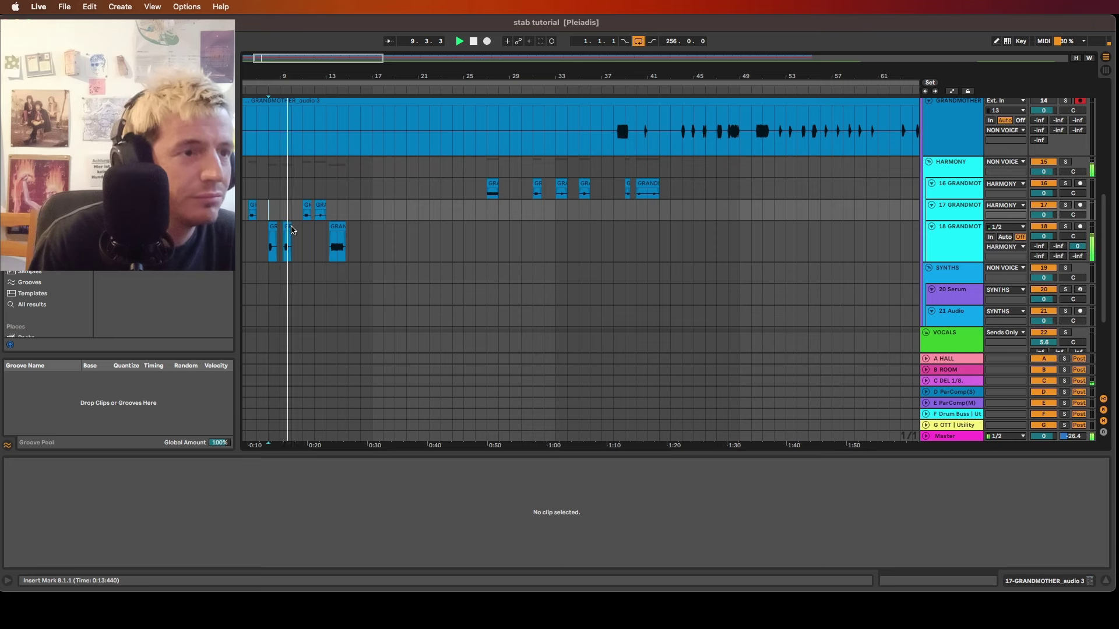
scroll(294, 230, "left", 5)
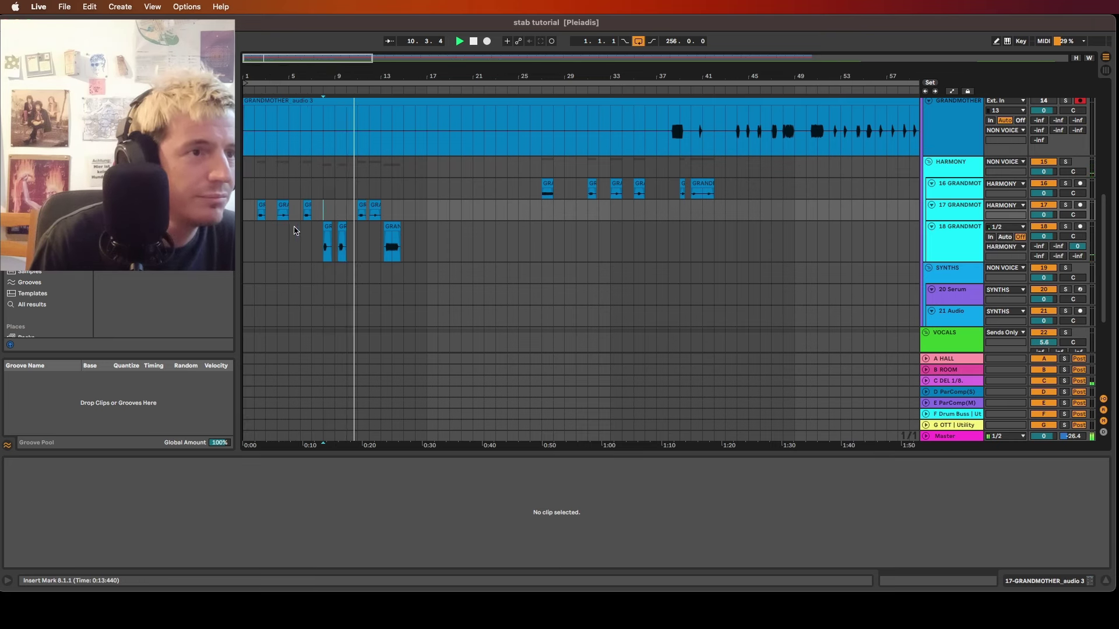
left_click_drag(941, 222, 941, 251)
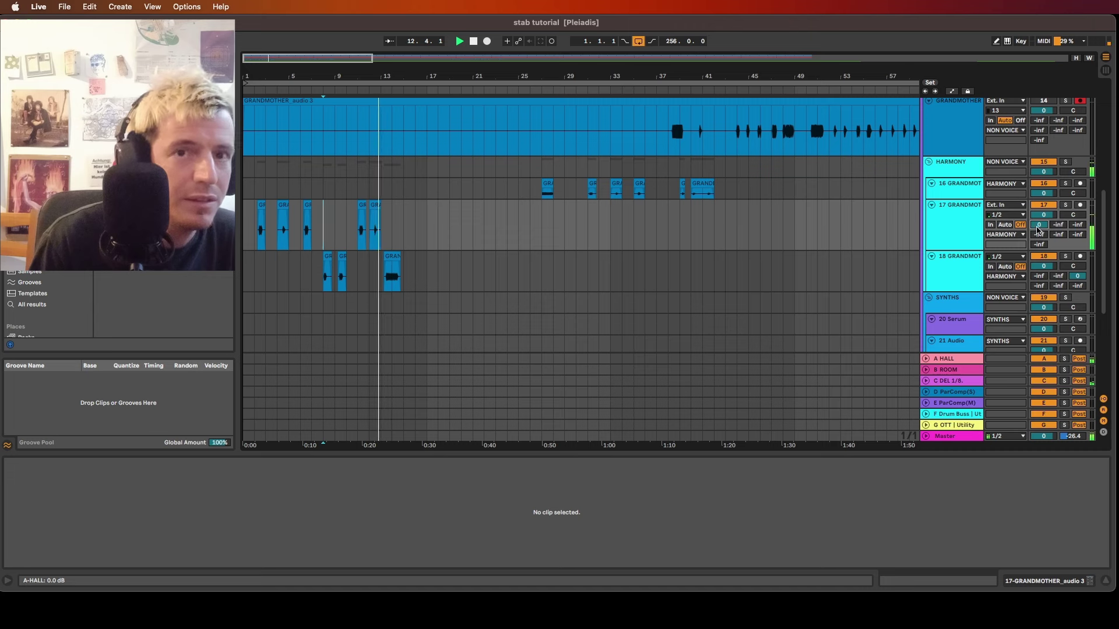
left_click_drag(1039, 231, 1039, 245)
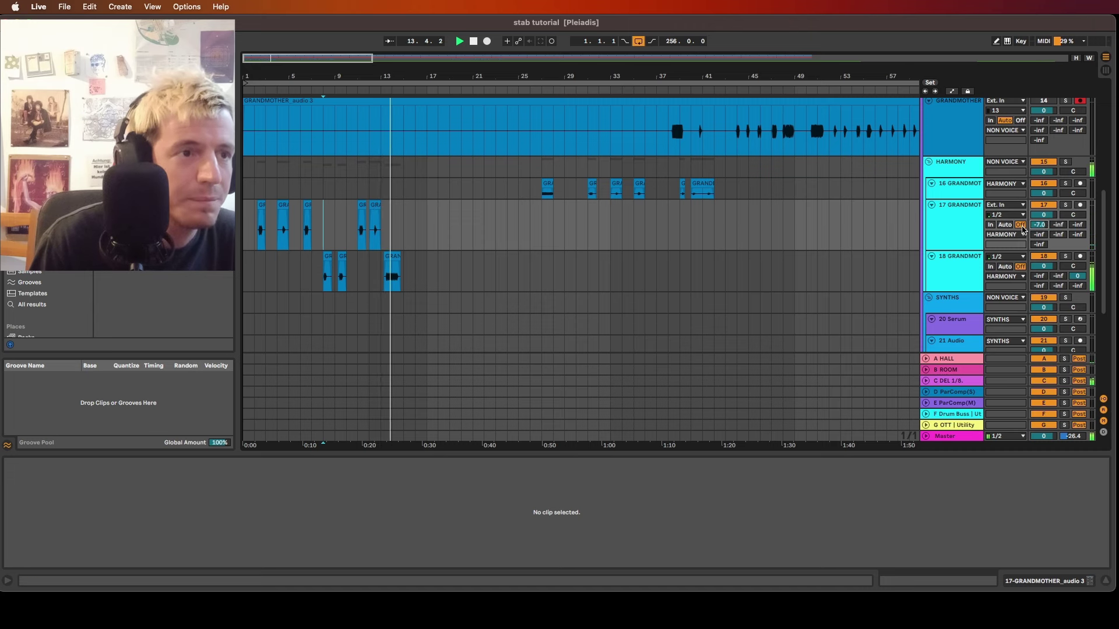
Move the repeated-stab clip at 13.2.1 from track 18 up to track 17, and set track 17's A-HALL send to -12.0 dB
left_click(390, 257)
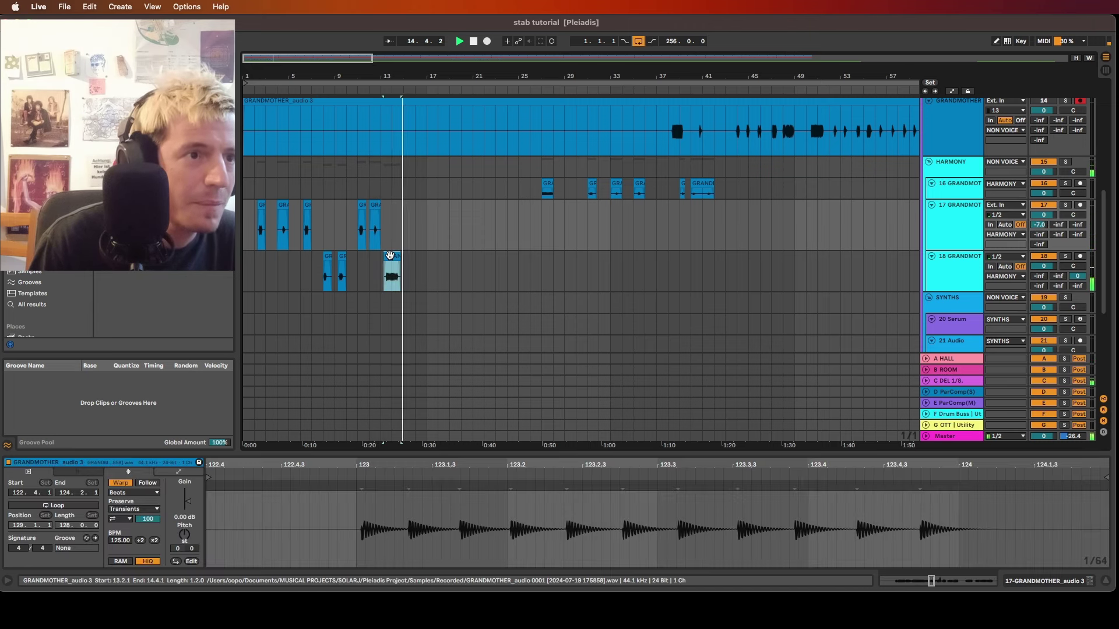
left_click_drag(390, 257, 392, 250)
key("space")
key("space")
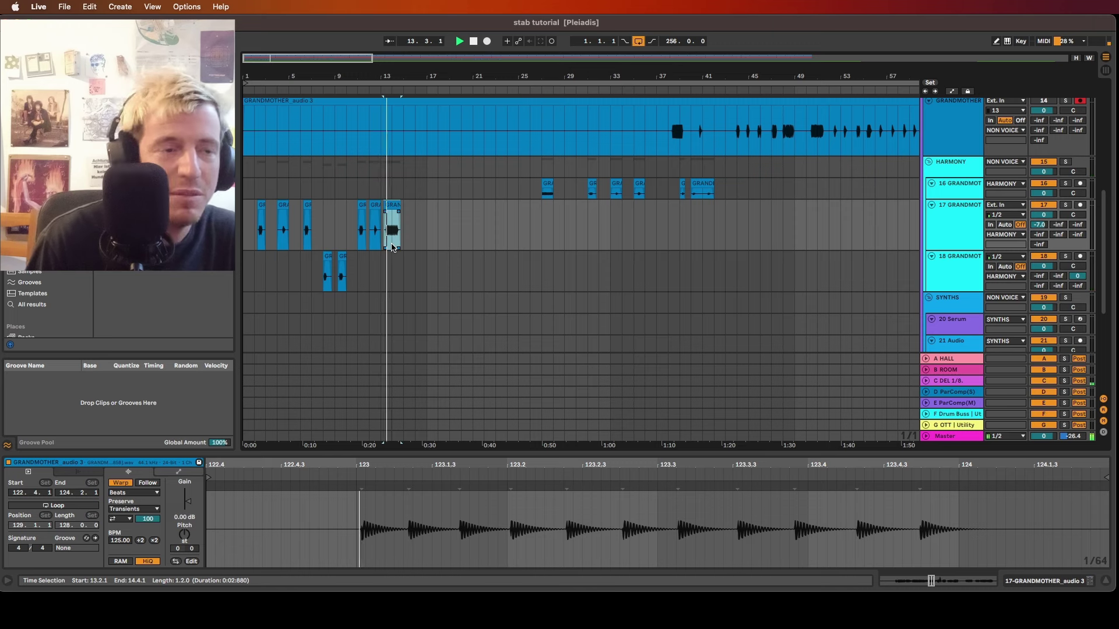
left_click_drag(1039, 225, 1039, 233)
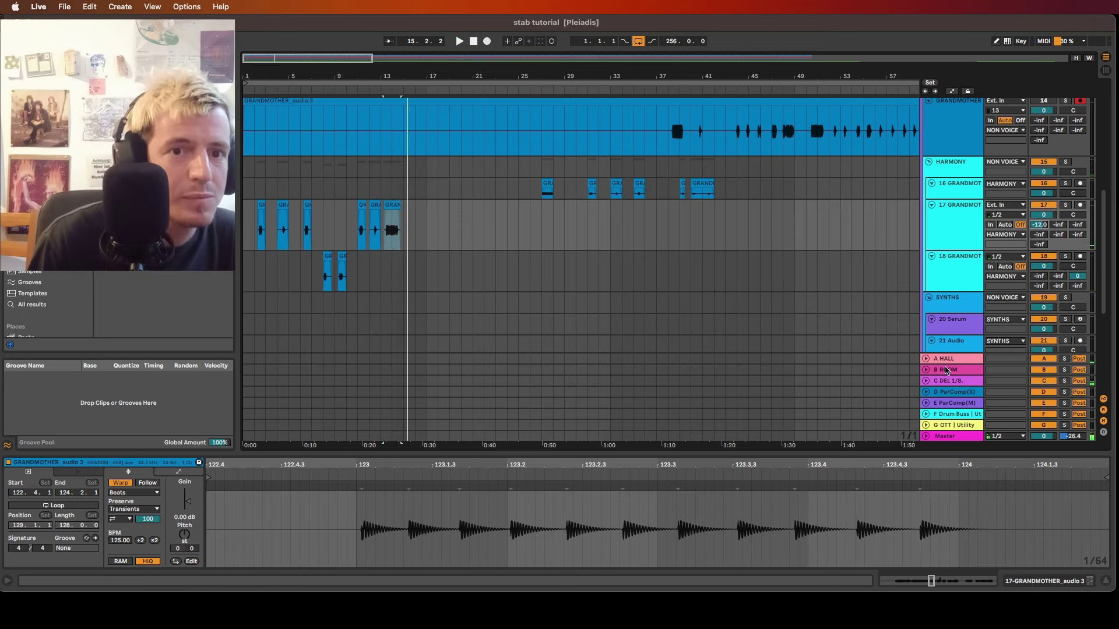
Examine the ValhallaVintageVerb settings on the A-HALL return, close the plug-in window, and replay the stabs from 13.2.1
left_click(944, 359)
double_click(949, 360)
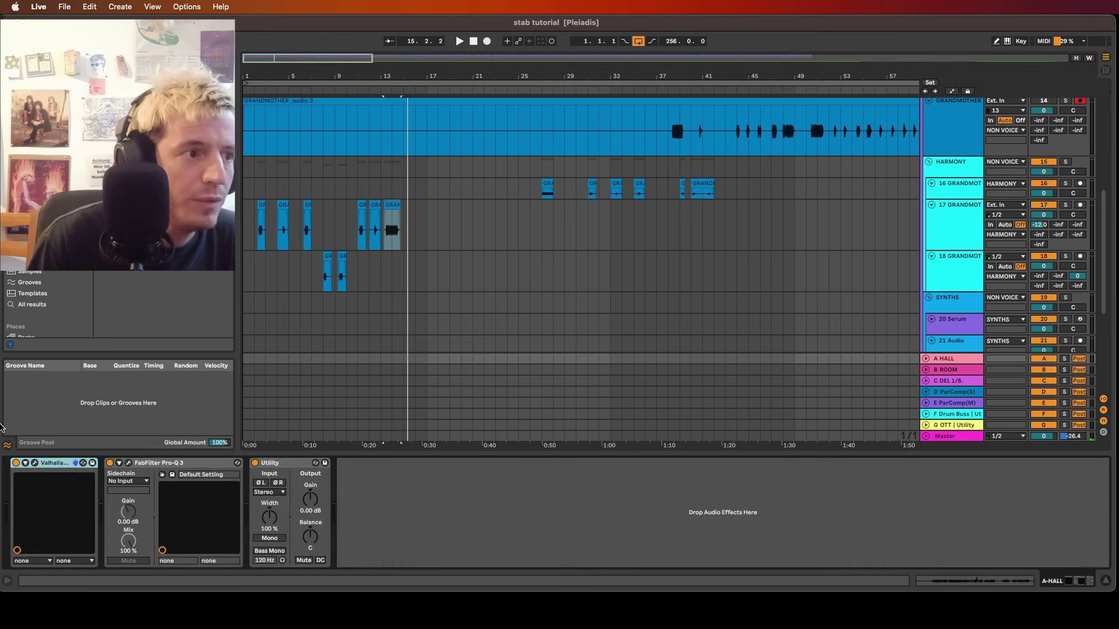
left_click(35, 463)
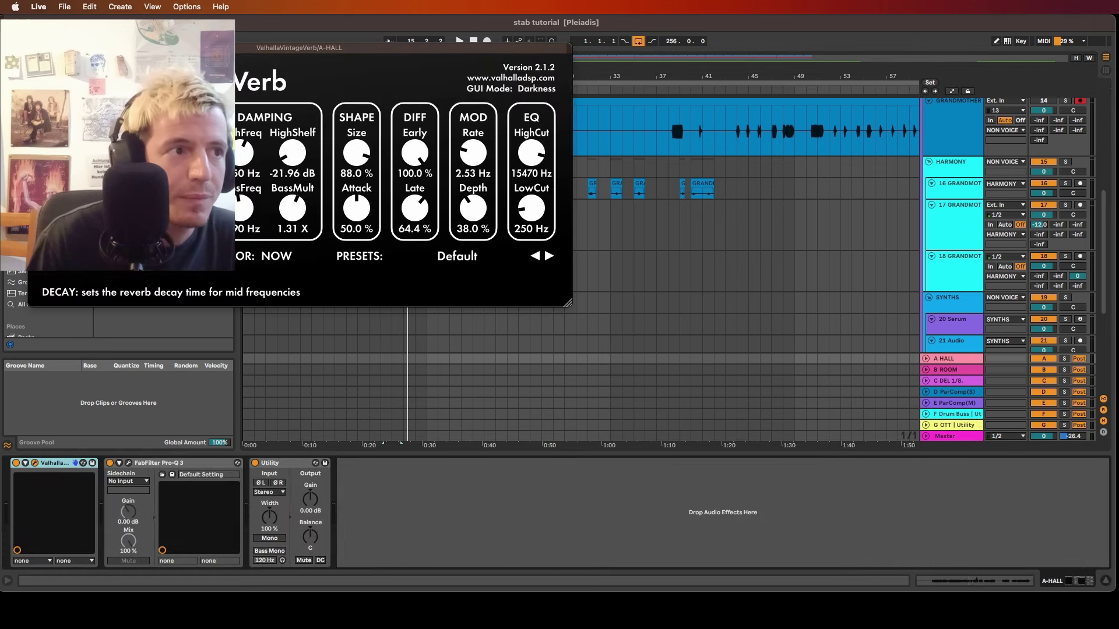
left_click(35, 48)
key("space")
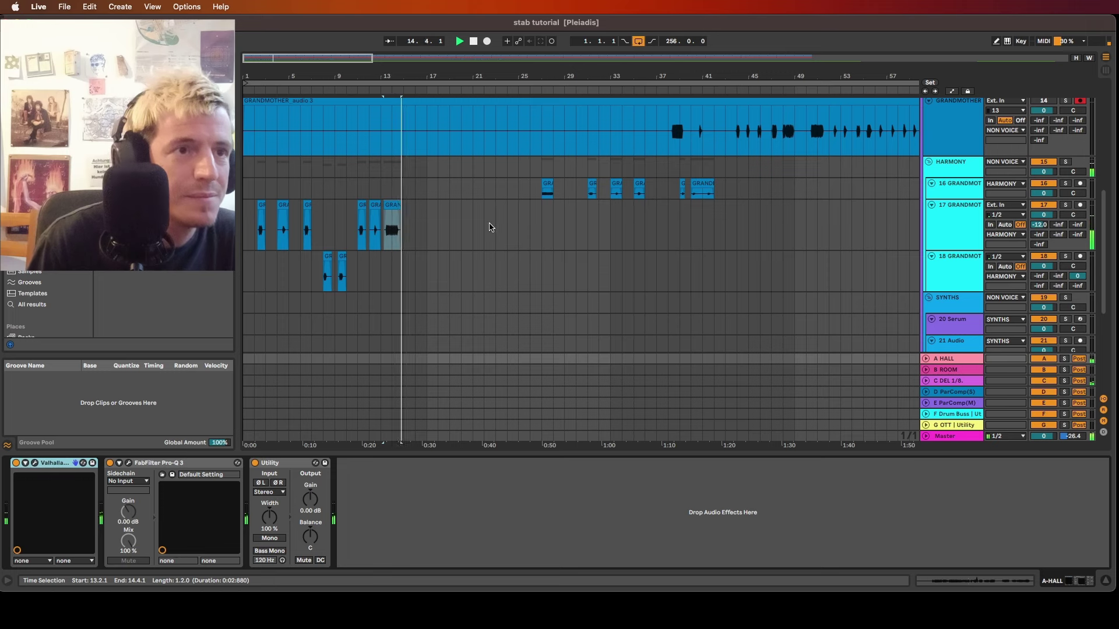
Audition the track 16 stab at 111.1.1, move it to 14.3.1 on track 18, and play the result
scroll(542, 222, "down", 3)
scroll(525, 211, "right", 5)
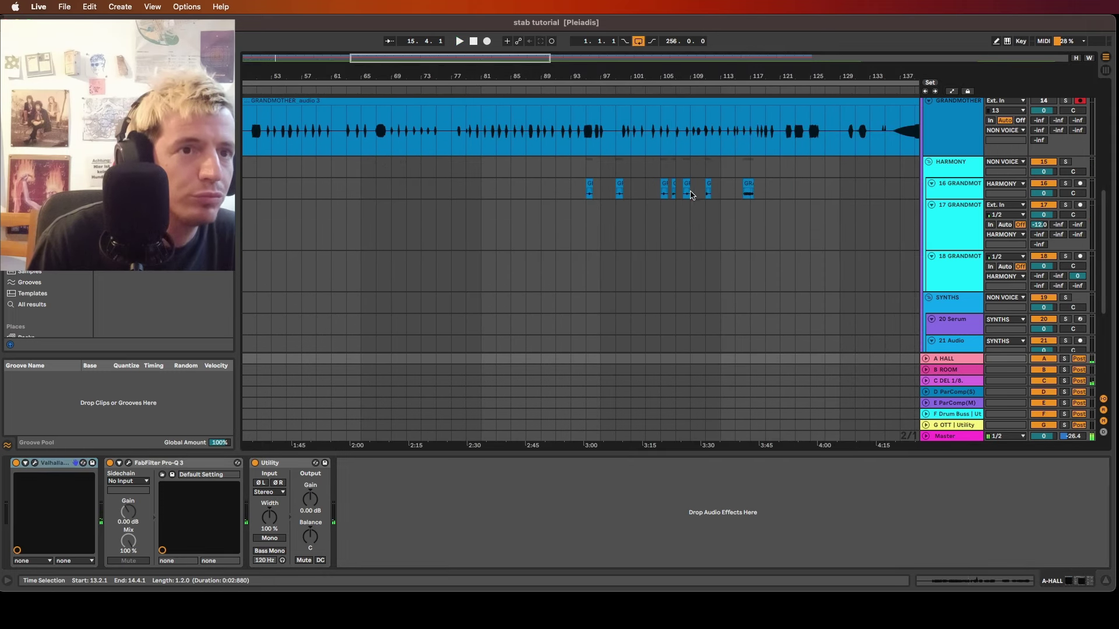
left_click(708, 189)
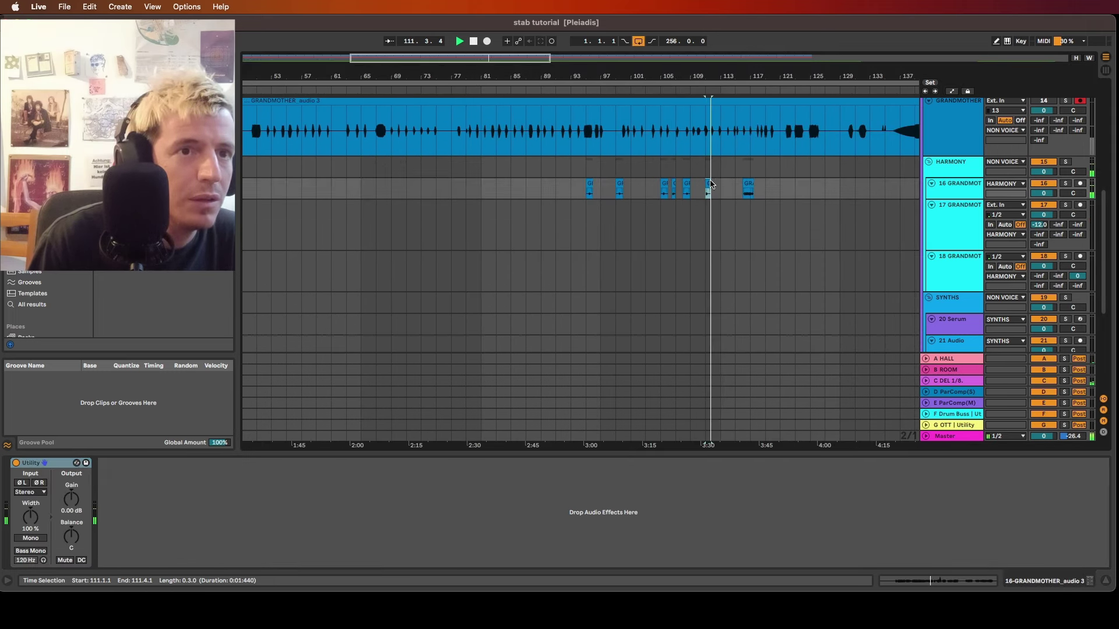
left_click_drag(711, 184, 271, 264)
scroll(272, 264, "left", 5)
left_click_drag(635, 257, 339, 260)
left_click(333, 264)
key("space")
scroll(349, 261, "up", 5)
scroll(333, 272, "up", 3)
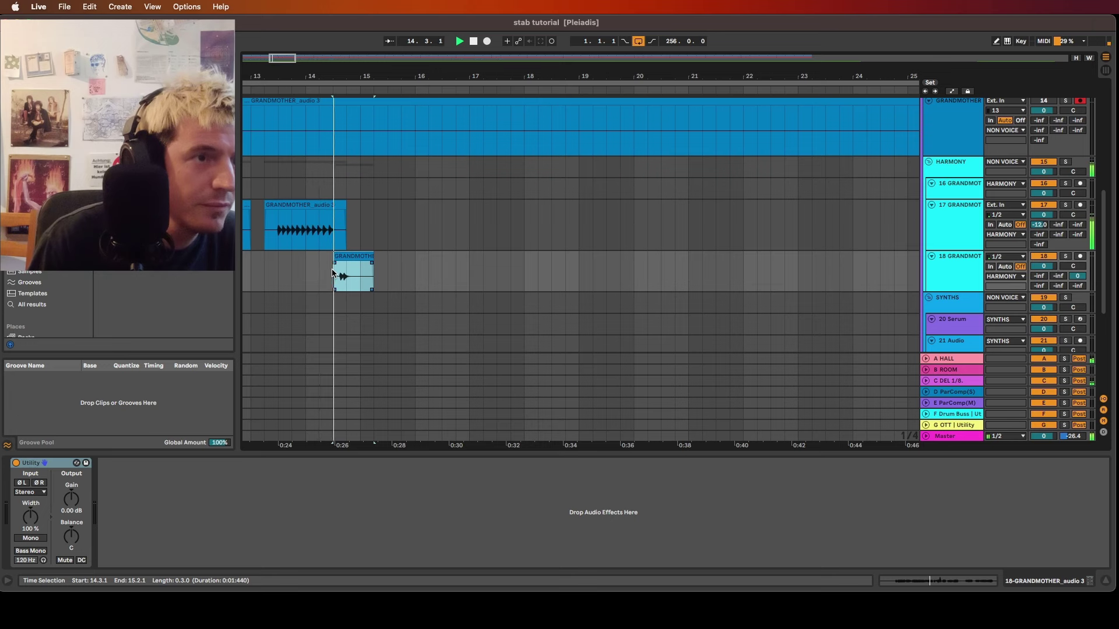
Nudge the track 18 stab earlier to 14.2.3 and replay the transition from 13.3.1
scroll(347, 265, "up", 2)
left_click_drag(341, 257, 331, 261)
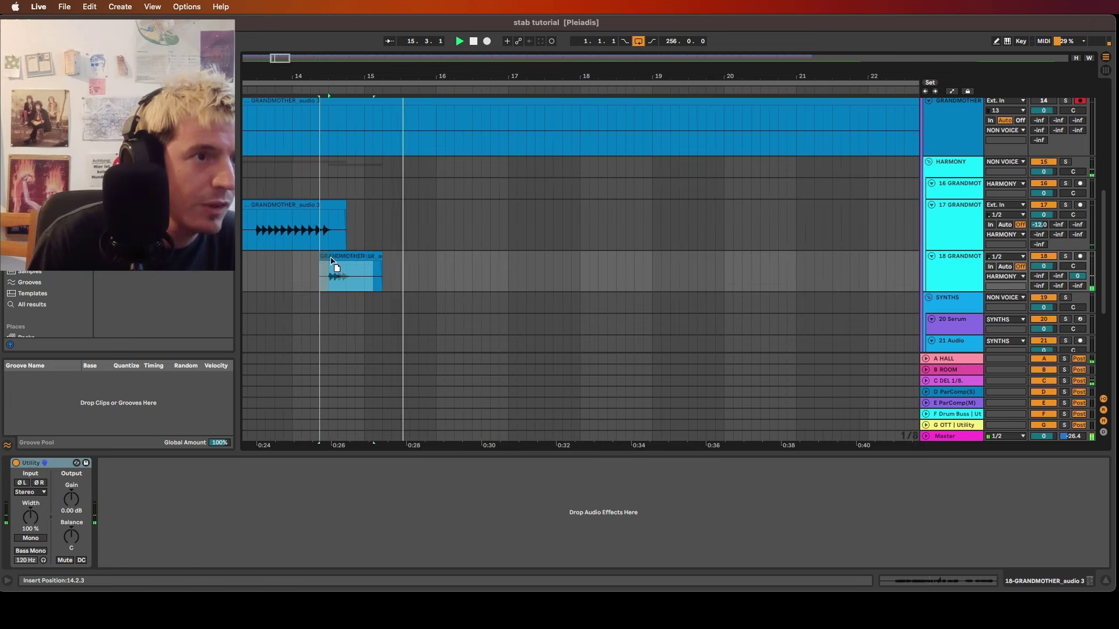
scroll(307, 262, "left", 5)
left_click(374, 269)
key("space")
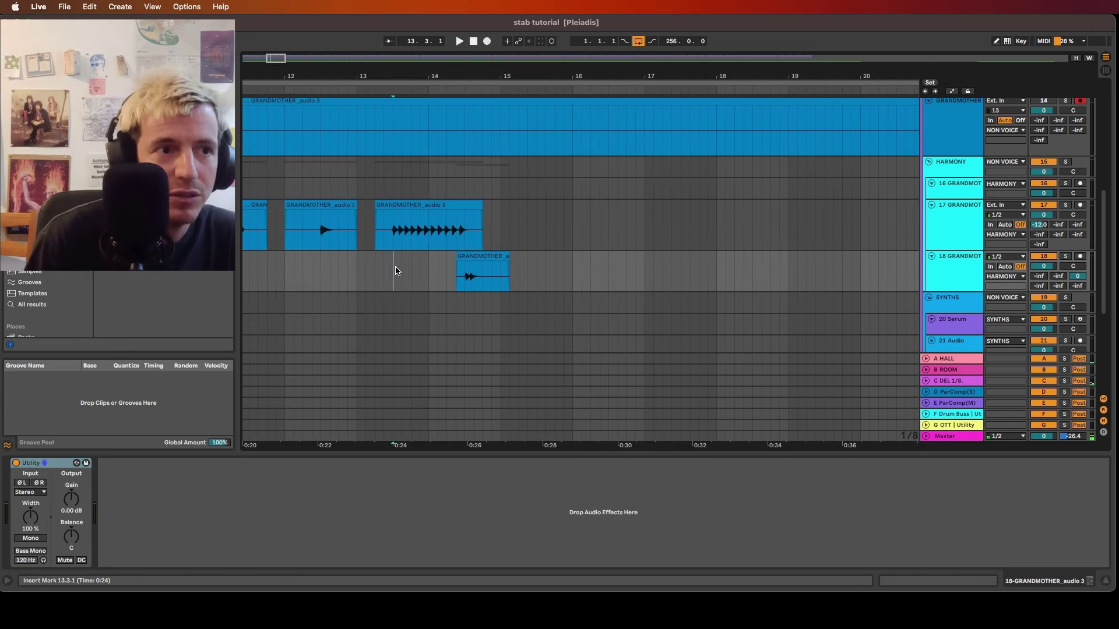
key("space")
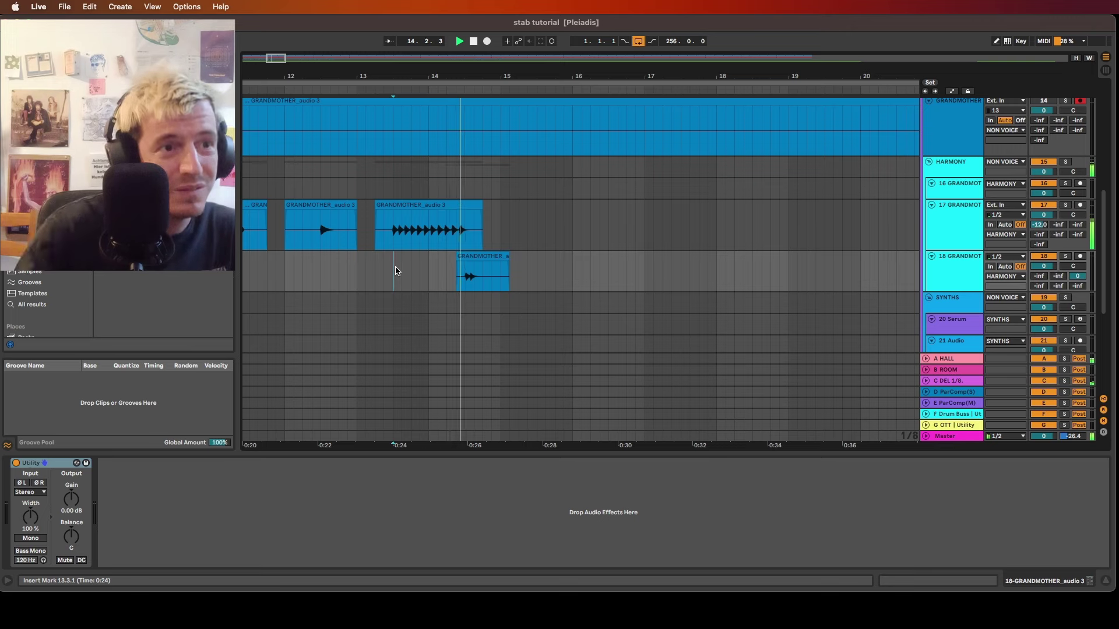
Audition the track 16 stab at about bar 95 and place it at 15.1.1 on track 17
scroll(530, 240, "down", 2)
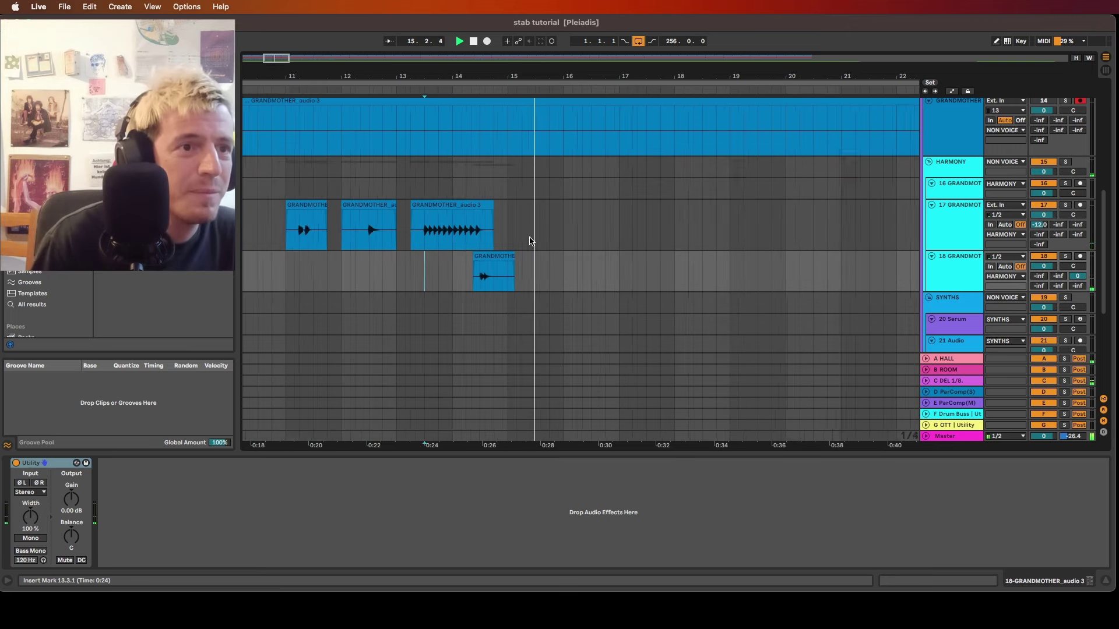
scroll(532, 241, "down", 5)
scroll(559, 236, "right", 10)
scroll(550, 238, "down", 5)
scroll(574, 221, "up", 7)
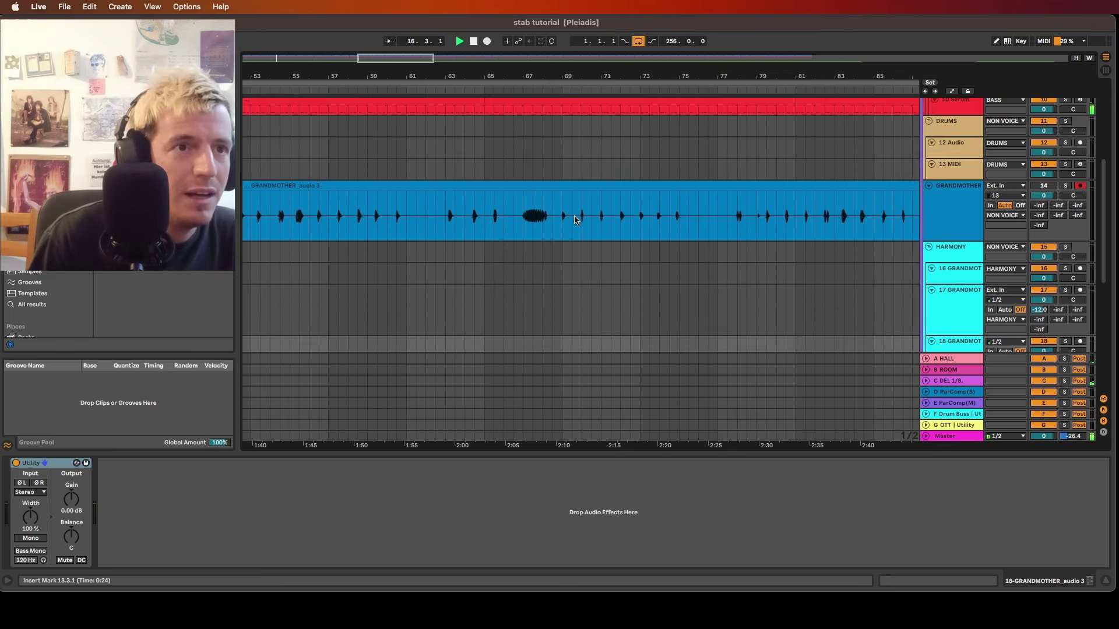
scroll(575, 220, "down", 5)
scroll(699, 270, "right", 2)
left_click(625, 269)
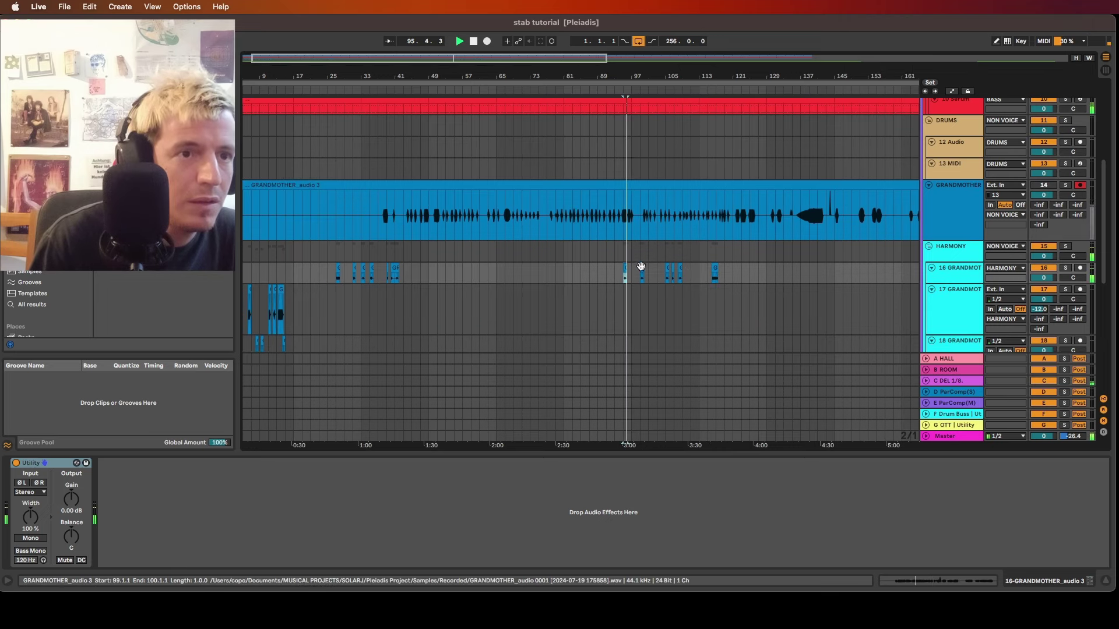
left_click_drag(625, 270, 290, 317)
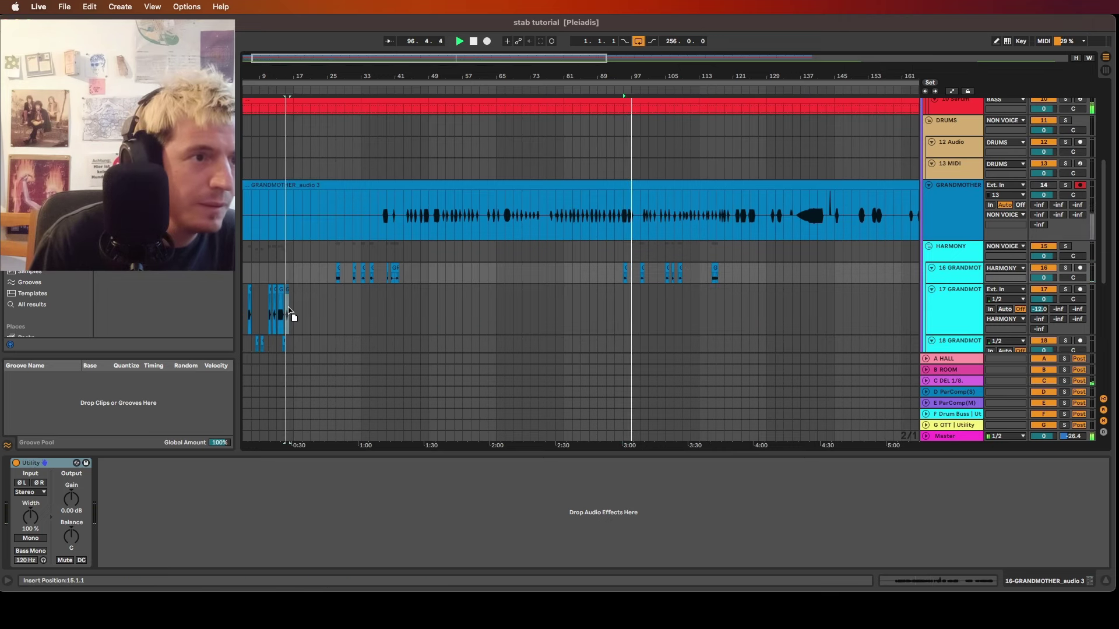
Play the end of the stab phrase from 14.1.1
scroll(285, 315, "up", 4)
left_click(282, 344)
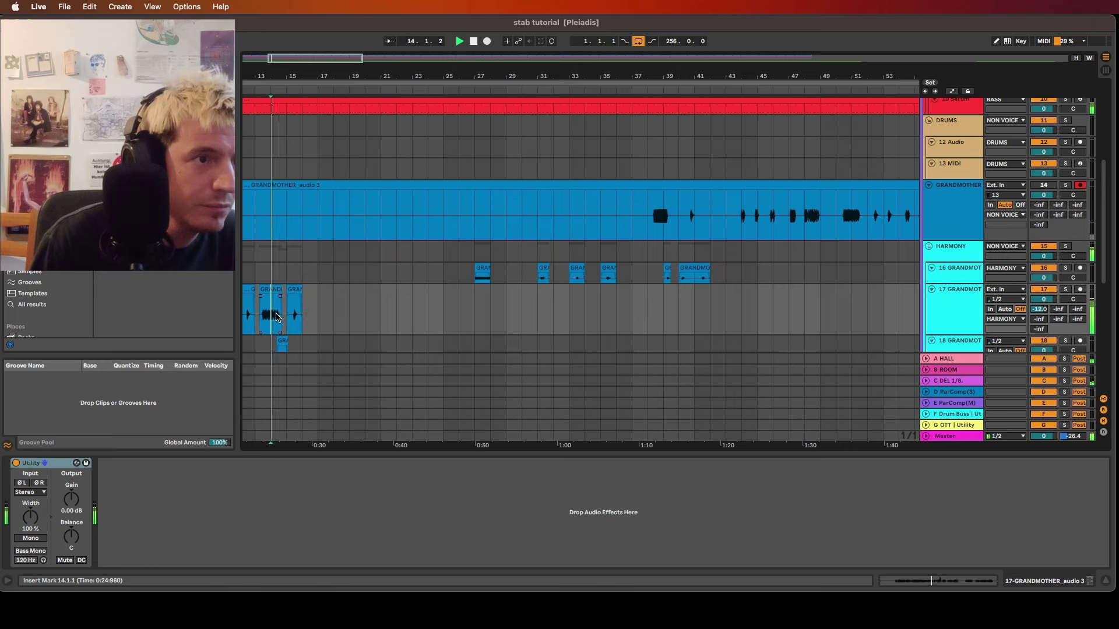
scroll(286, 340, "up", 3)
scroll(301, 313, "down", 2)
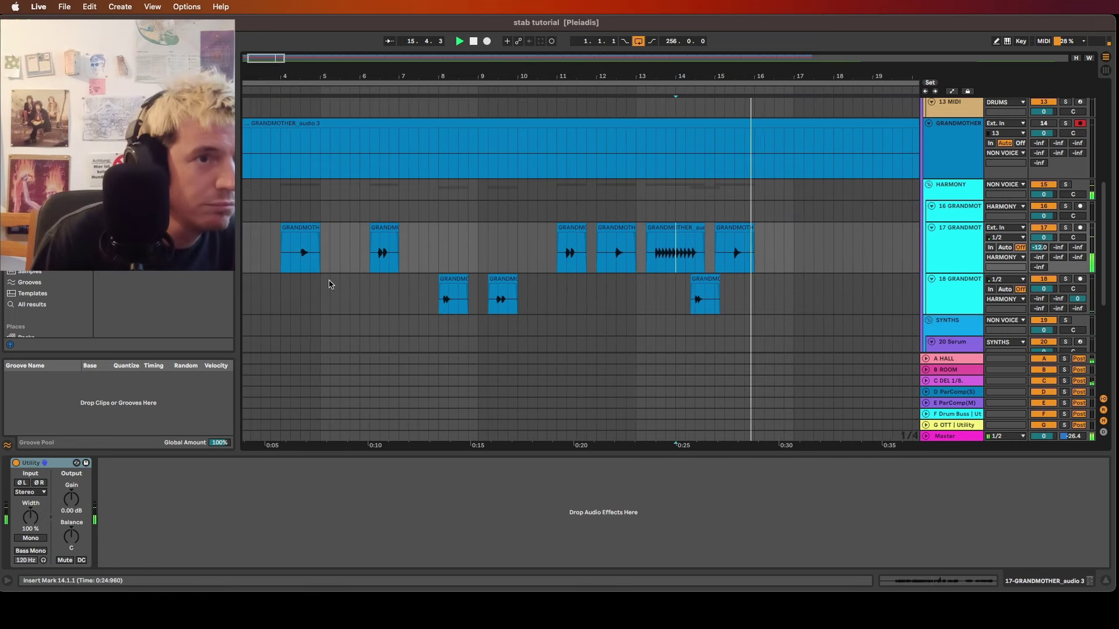
Duplicate the track 17 stab at 15.1.1 to 16.1.1, set its pitch to -1 semitone, and play it
left_click(732, 231)
left_click_drag(732, 231, 772, 232)
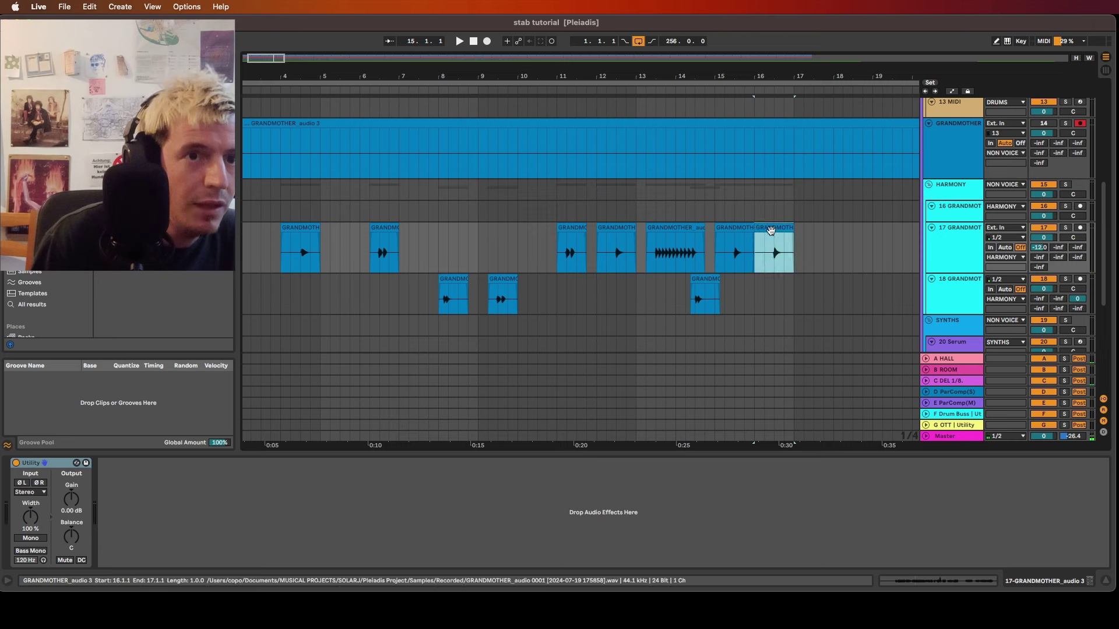
double_click(771, 230)
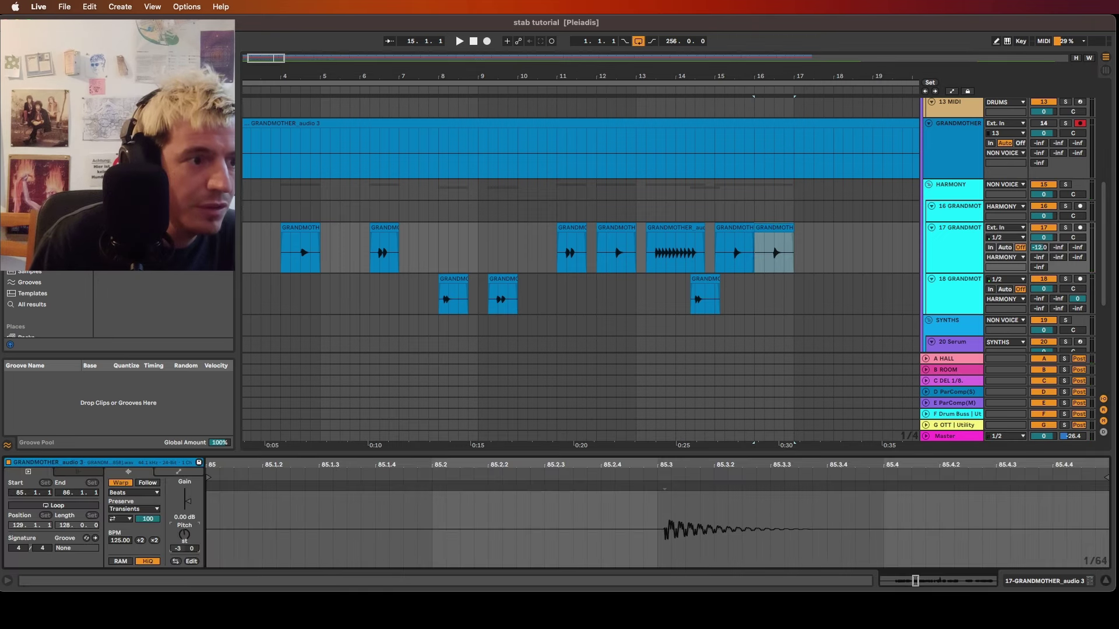
key("space")
left_click_drag(184, 534, 184, 537)
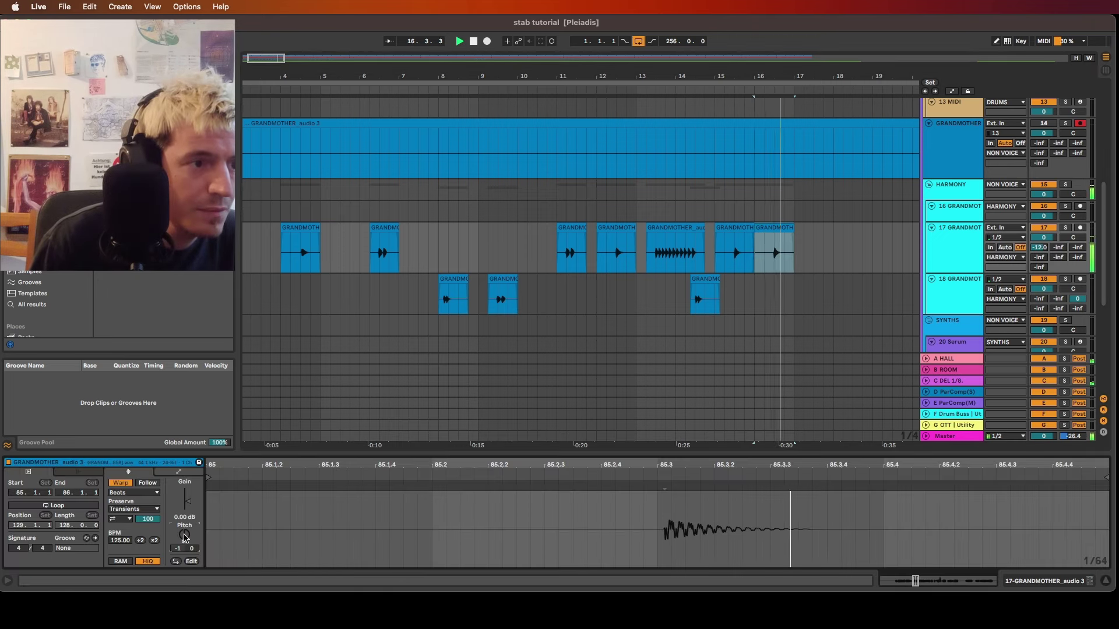
scroll(281, 263, "left", 3)
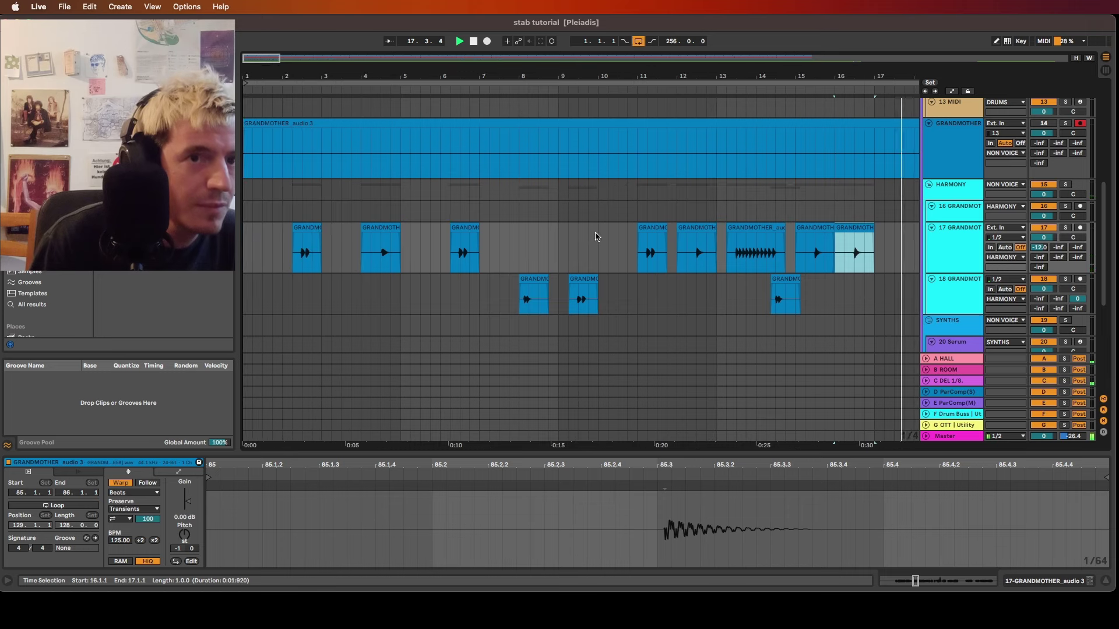
Duplicate the stab phrase from 1.1.1 to 17.1.1 on tracks 17 and 18, and delete the leftover stab clips on track 16
scroll(596, 237, "down", 3)
left_click_drag(633, 240, 236, 303)
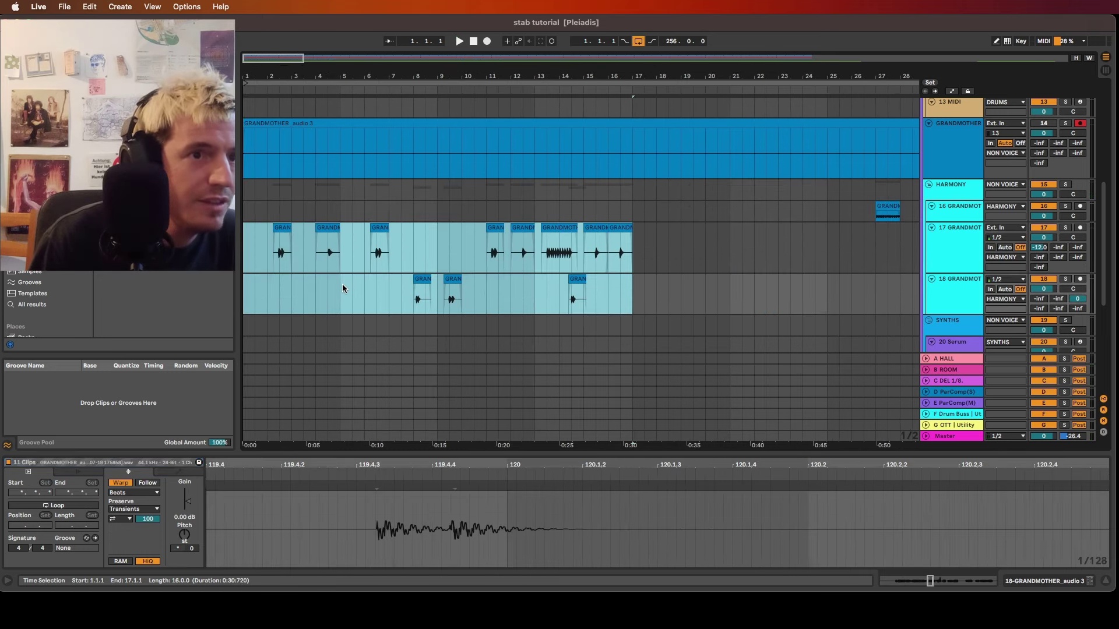
scroll(344, 279, "down", 5)
scroll(600, 276, "down", 5)
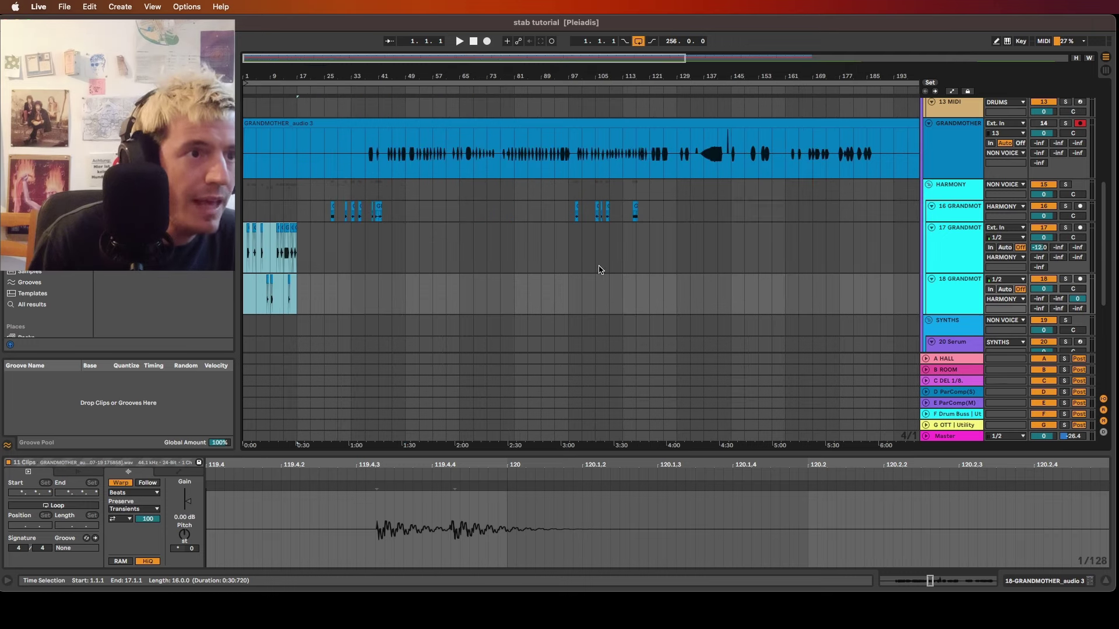
key("super+d")
left_click_drag(317, 206, 668, 208)
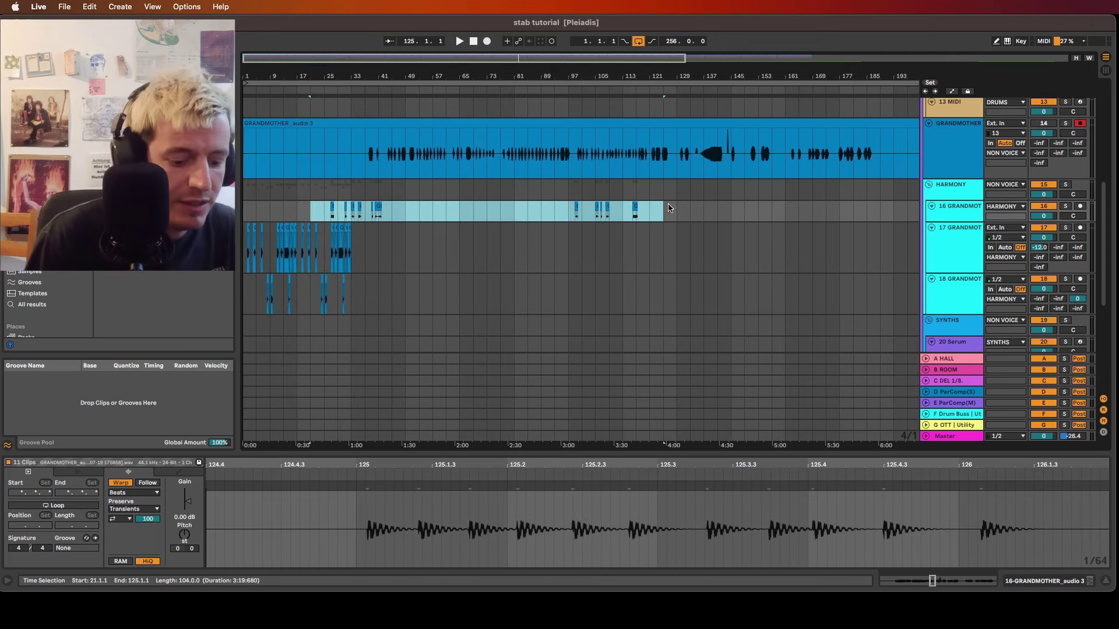
key("Delete")
Select the 32-bar stab phrase on tracks 17 and 18 and duplicate it repeatedly until it reaches 257.1.1
left_click_drag(352, 235, 193, 291)
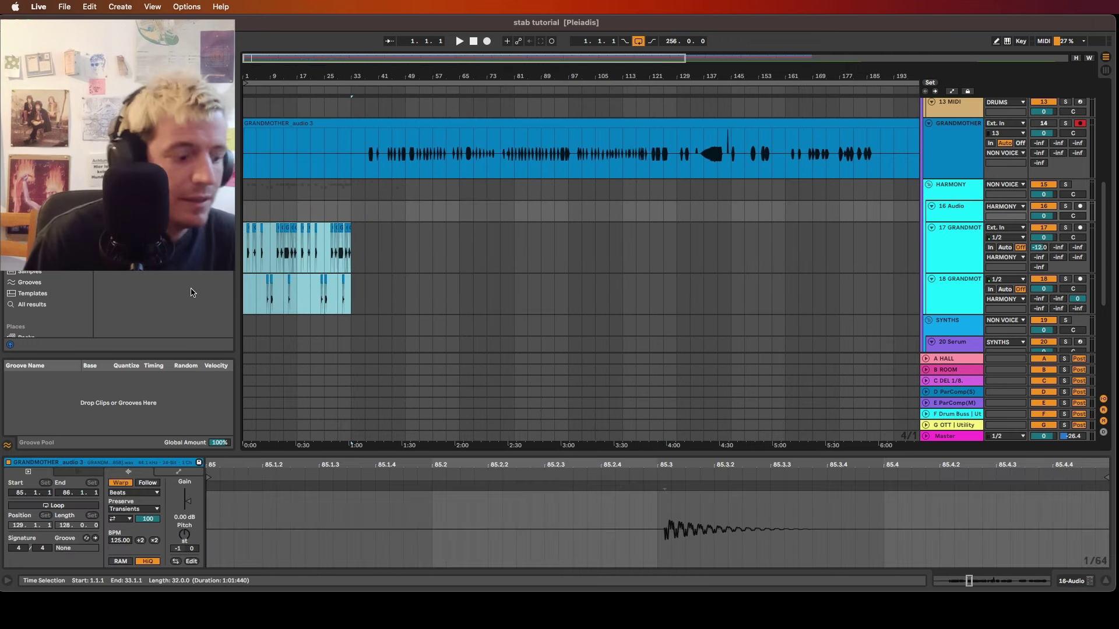
key("super+d")
key("super+d")
key("super+d")
key("super+d")
key("super+d")
key("super+d")
key("super+d")
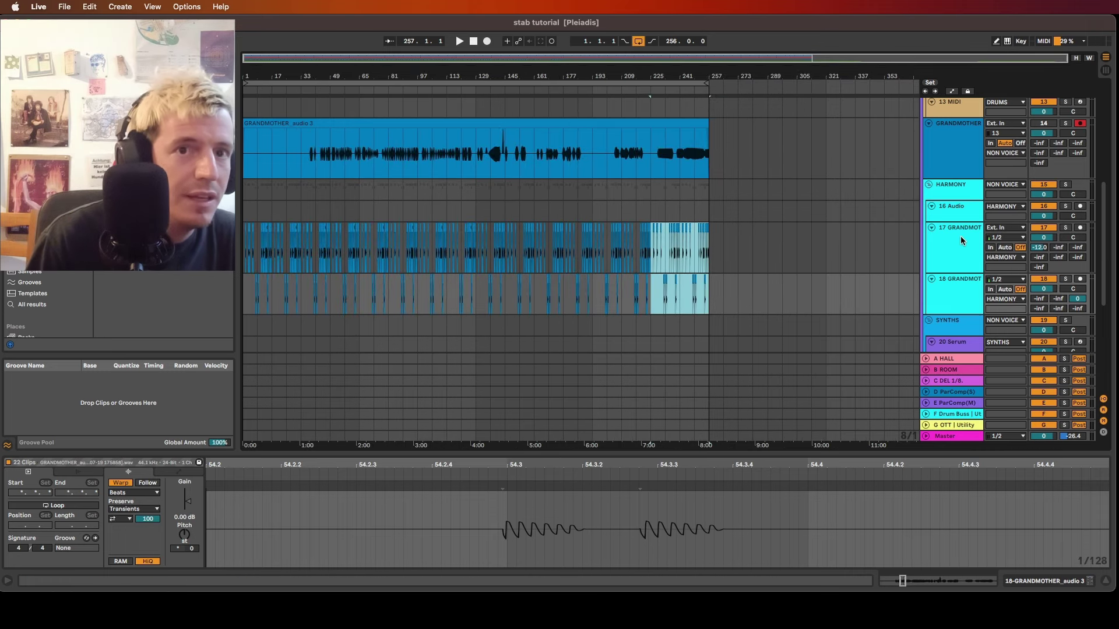
Rename the HARMONY group "stabs" and delete its empty audio track 16
left_click(945, 257)
left_click(973, 197)
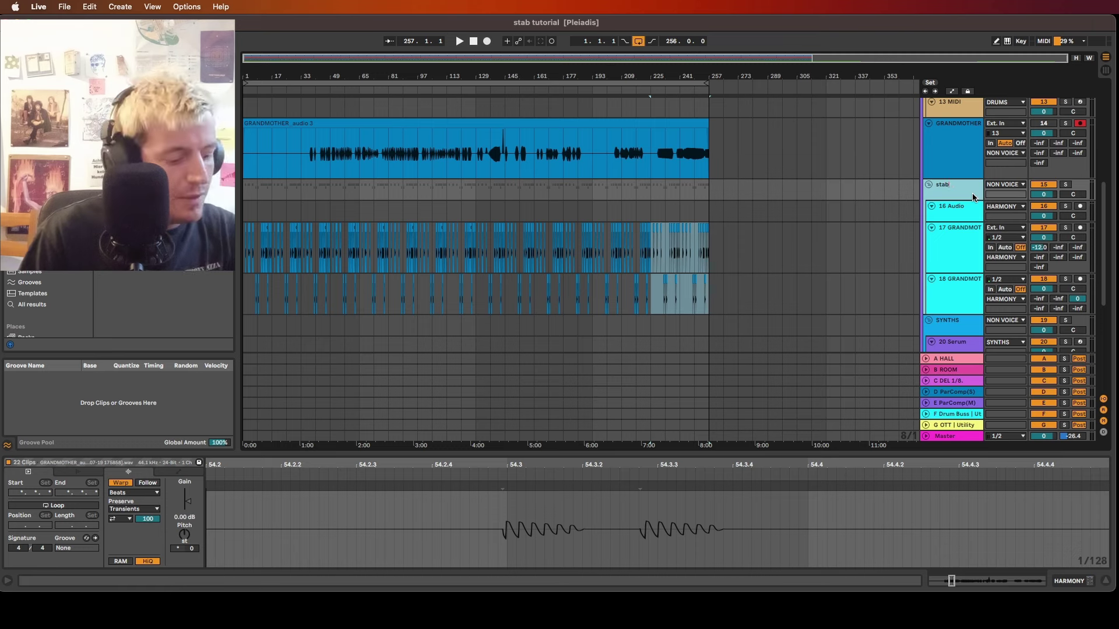
key("Return")
left_click(968, 213)
key("Delete")
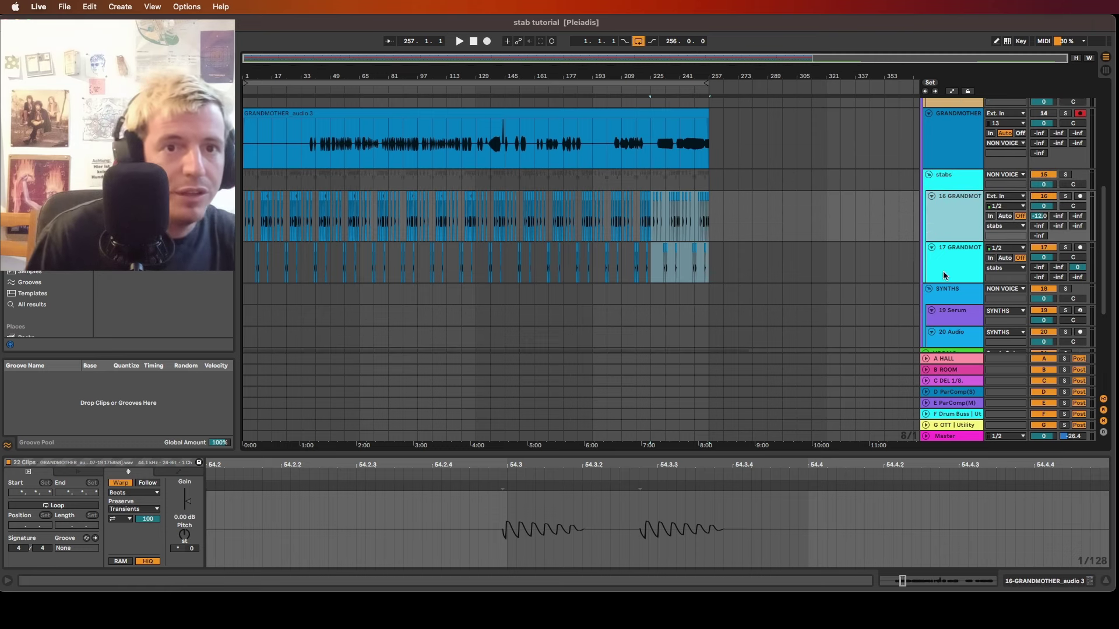
Duplicate the stabs group and delete all clips from the copy's tracks 19 and 20
left_click(959, 184)
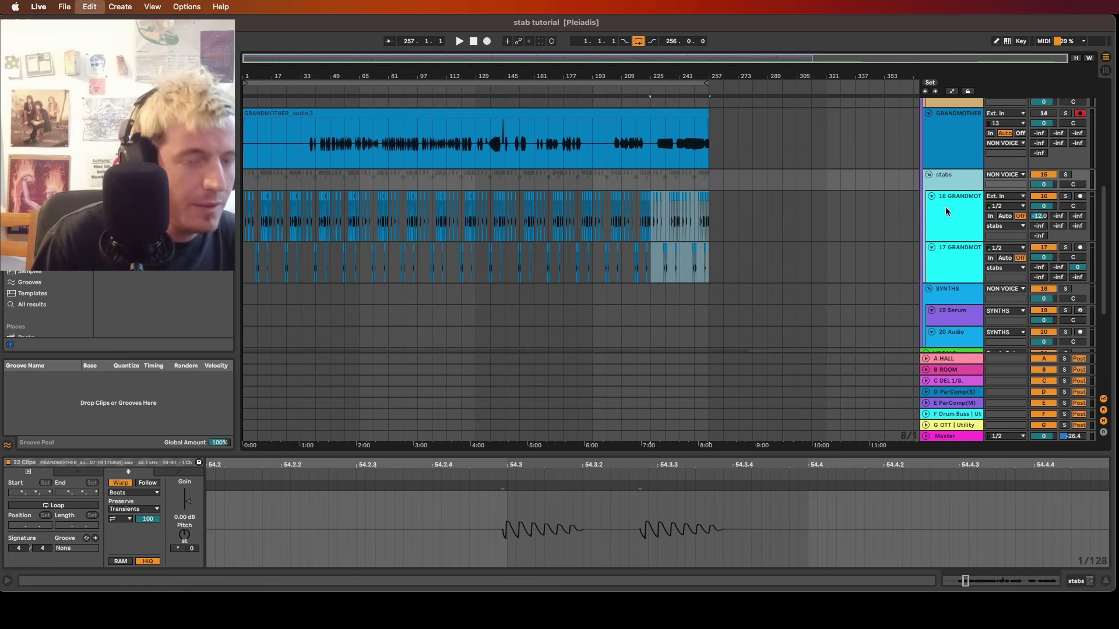
key("super+d")
left_click(945, 260)
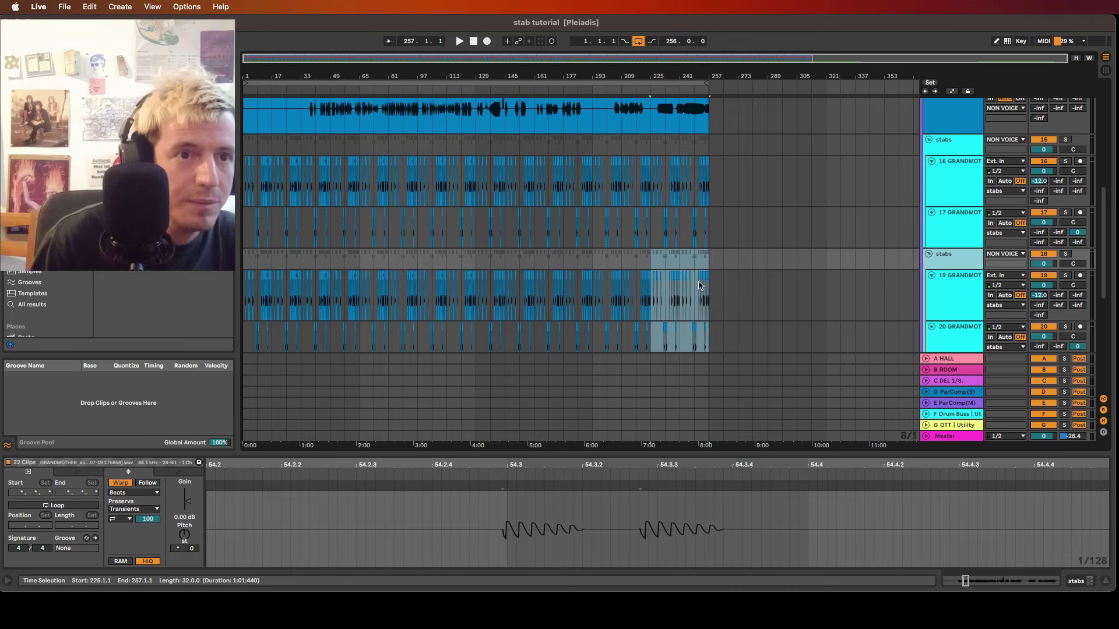
scroll(699, 286, "down", 2)
left_click_drag(757, 258, 170, 295)
key("Delete")
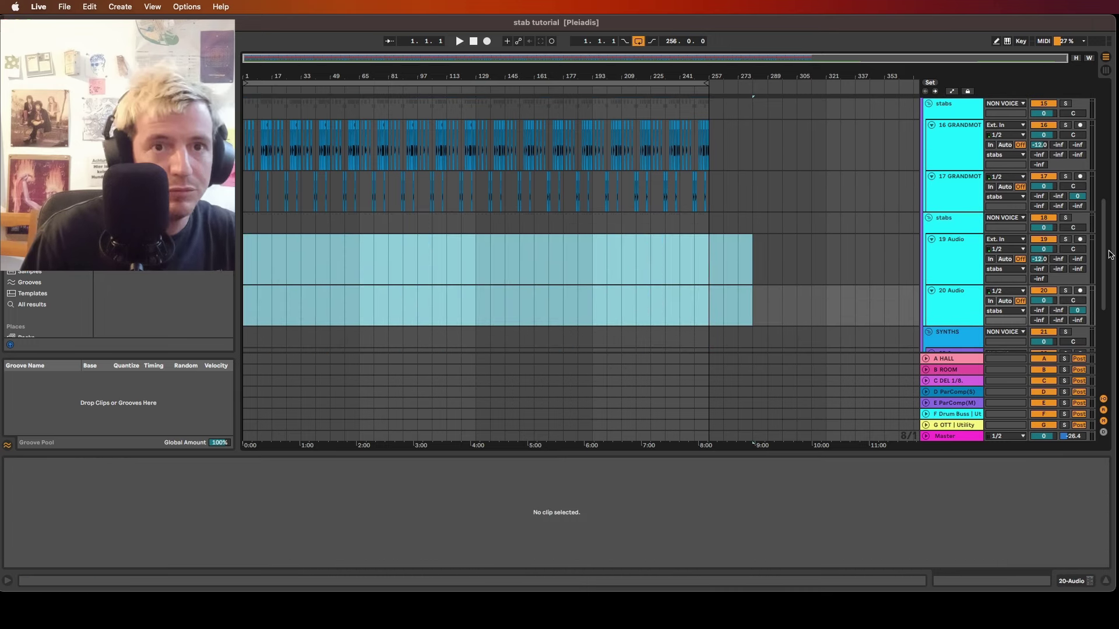
Rename the duplicated stabs group "single notes"
left_click(963, 224)
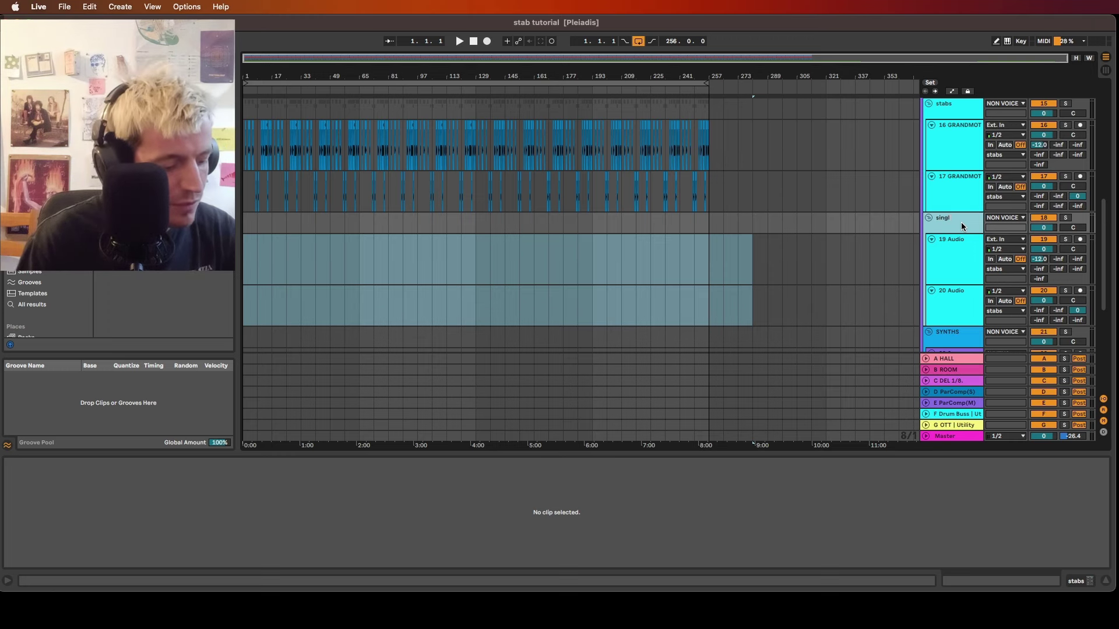
type("single notes")
key("Return")
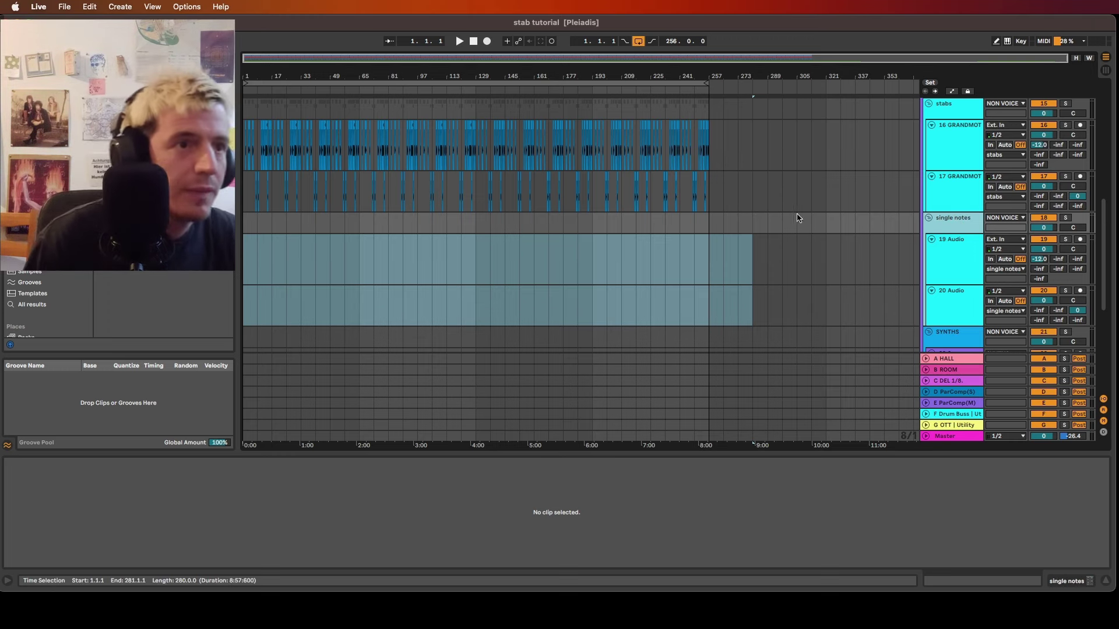
Audition the GRANDMOTHER recording from 130.1.1, copy the note from 130.1.1 to 131.1.1, and paste it at 131.1.1 on track 19
scroll(275, 180, "up", 5)
scroll(369, 170, "up", 4)
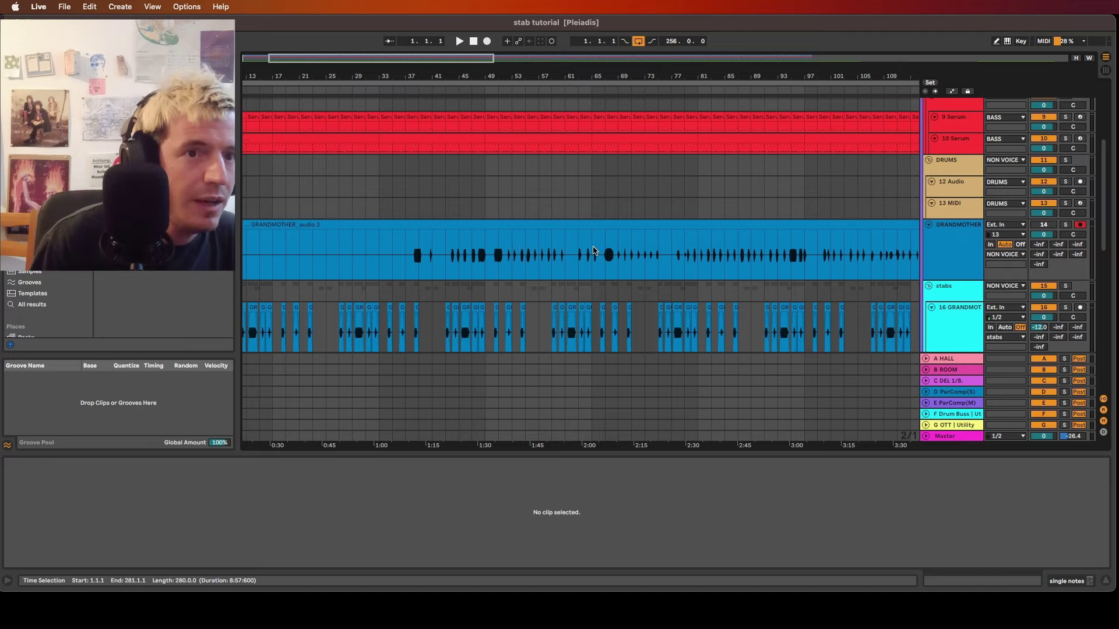
scroll(593, 251, "right", 10)
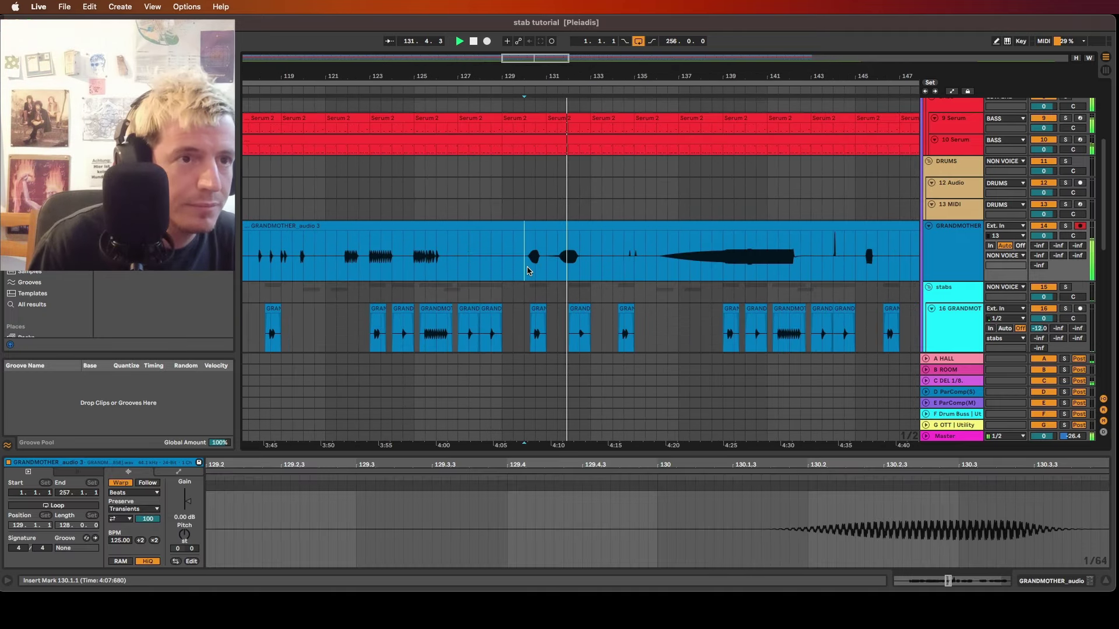
left_click_drag(525, 269, 545, 267)
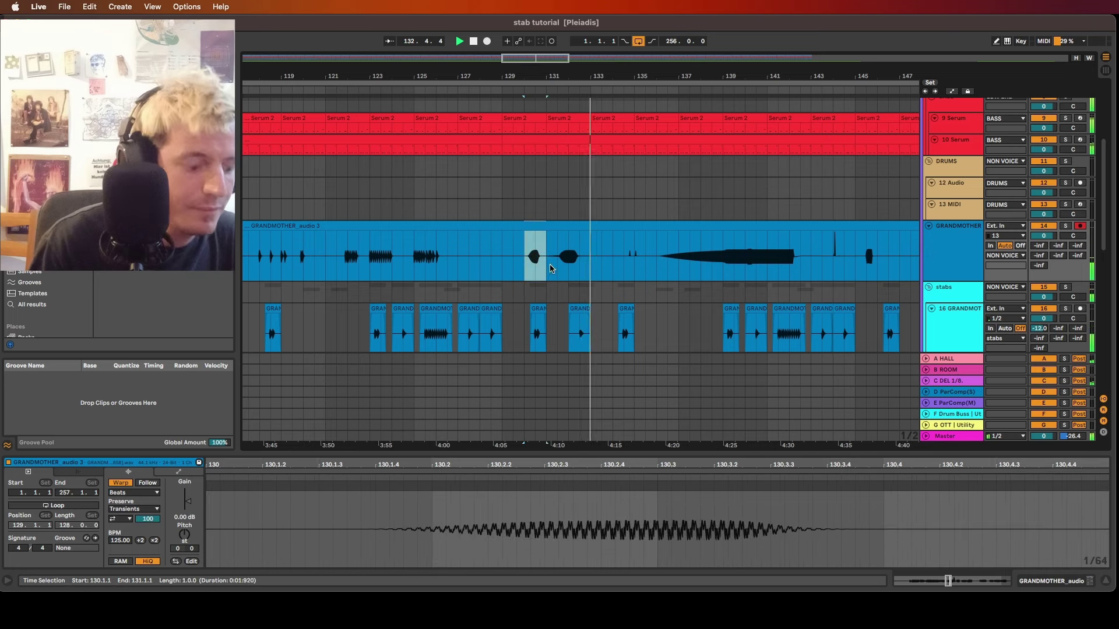
scroll(521, 265, "down", 5)
scroll(520, 266, "down", 3)
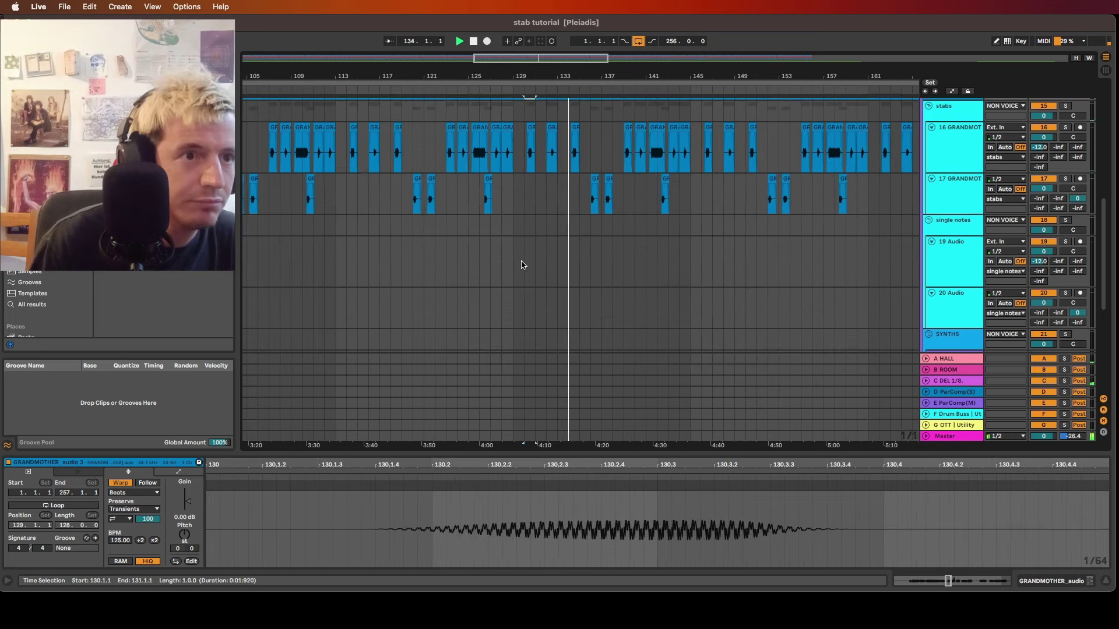
left_click(557, 265)
left_click(534, 266)
key("super+v")
Audition the recorded notes around bars 151 to 155, copy 155.1.1 to 157.1.1, and place the note at 138.1.3 on track 19
scroll(565, 275, "up", 8)
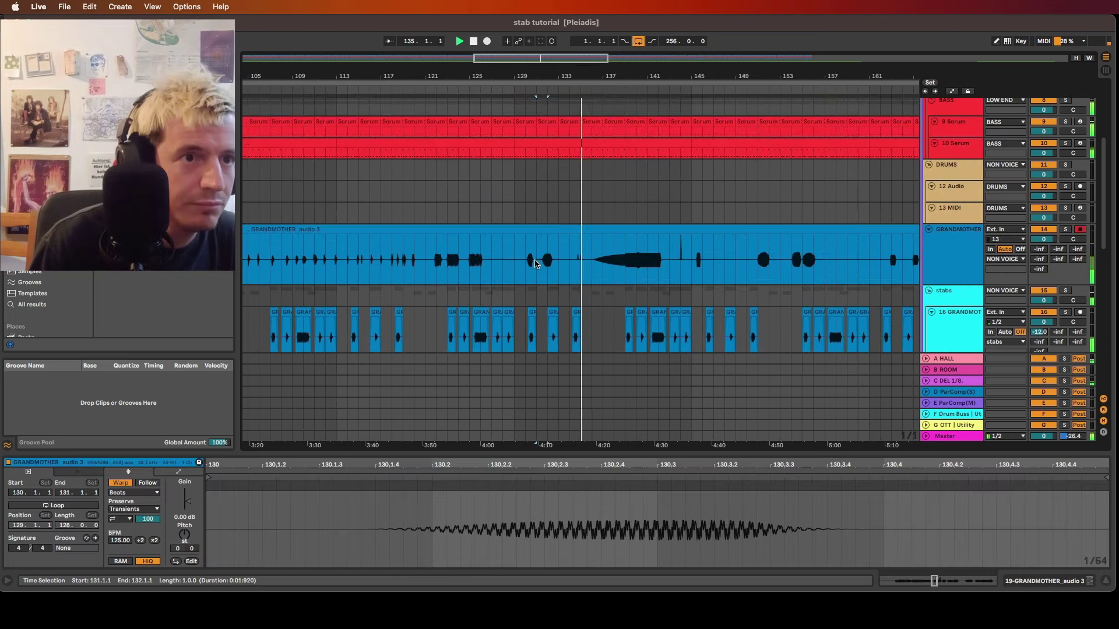
scroll(565, 276, "down", 3)
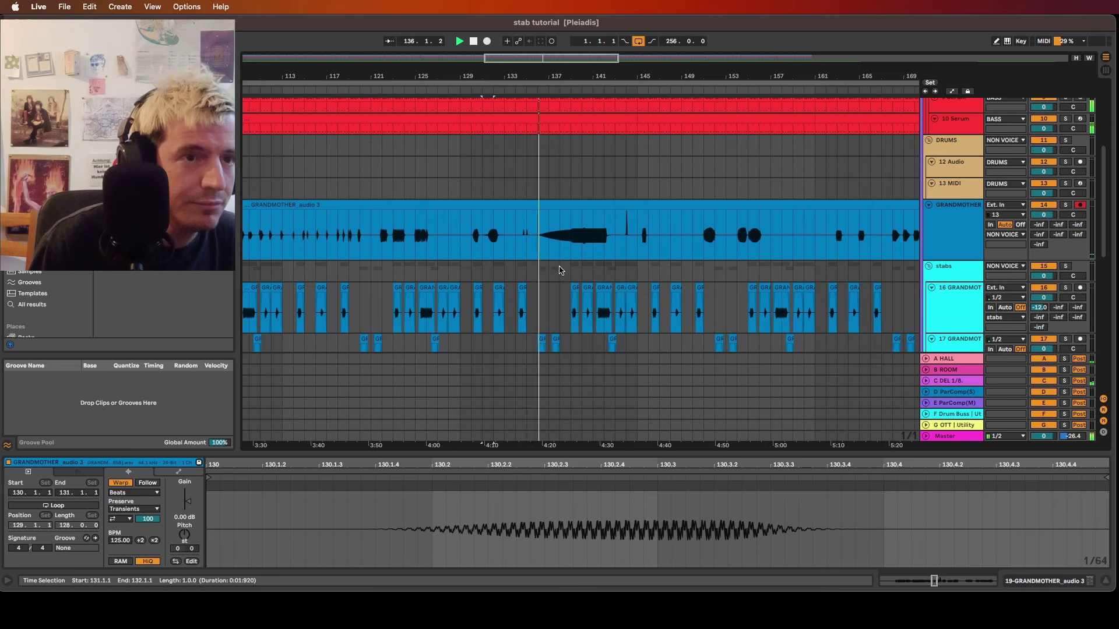
left_click(669, 252)
left_click(708, 253)
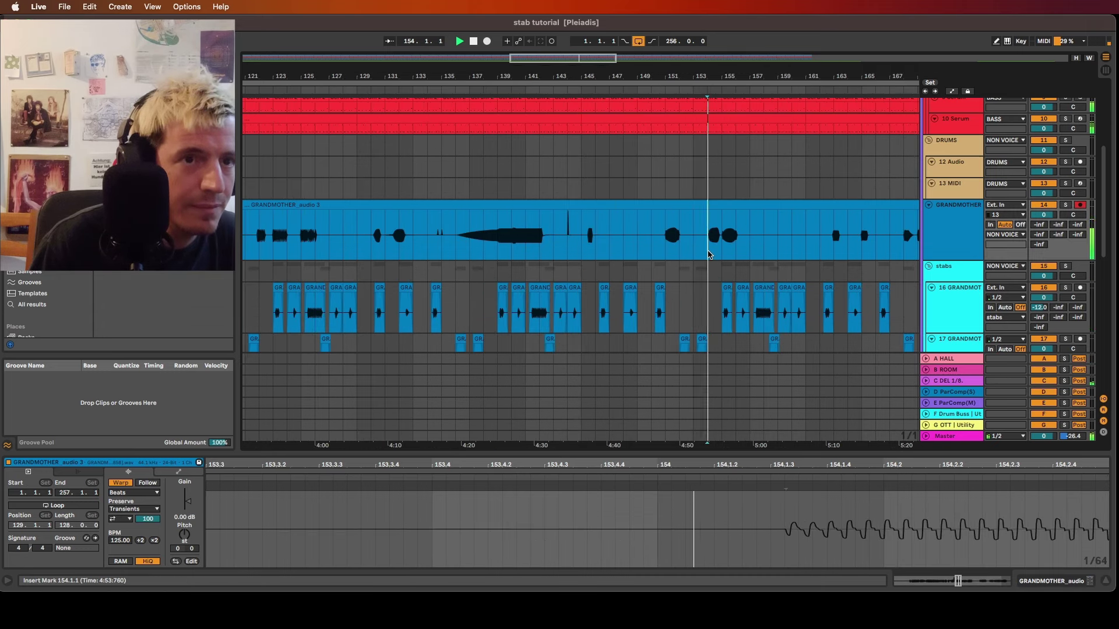
left_click(726, 255)
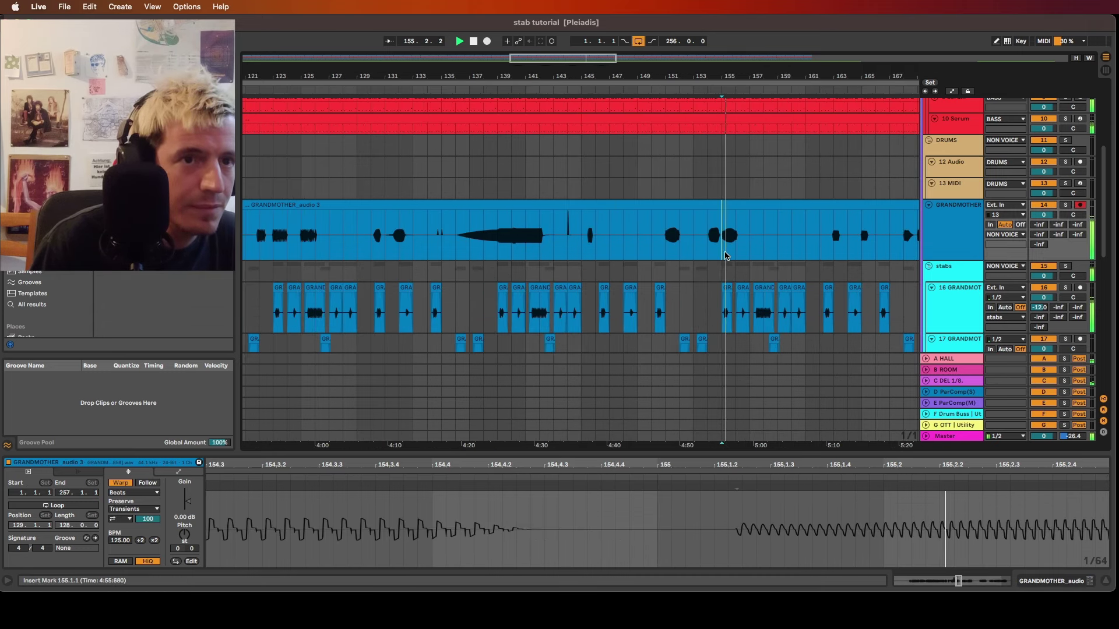
left_click_drag(724, 254, 750, 254)
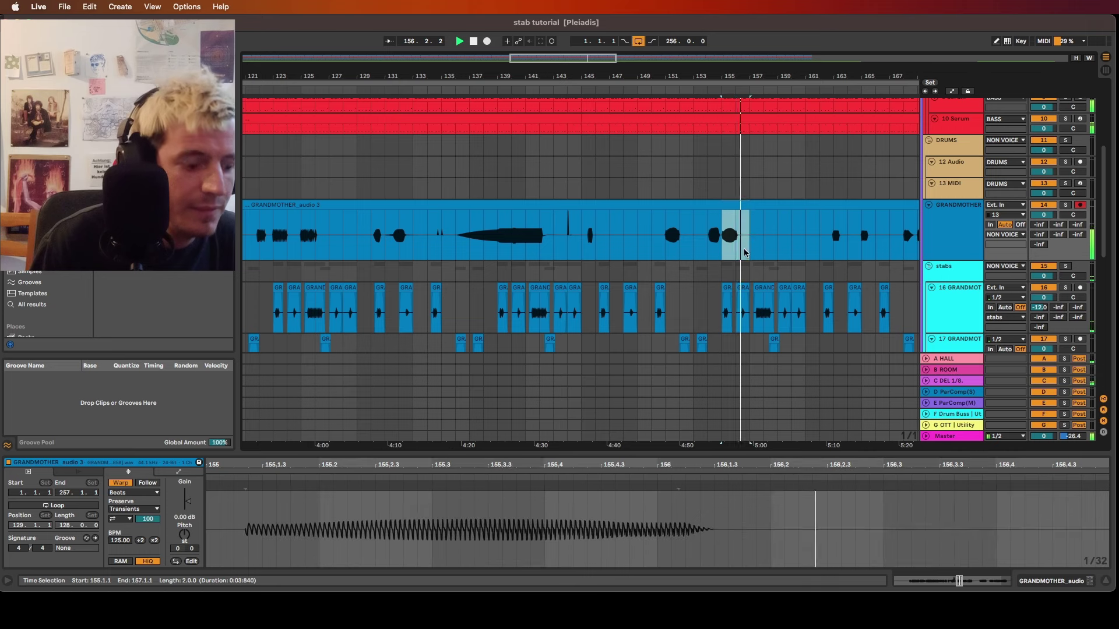
scroll(561, 249, "left", 3)
scroll(562, 250, "down", 5)
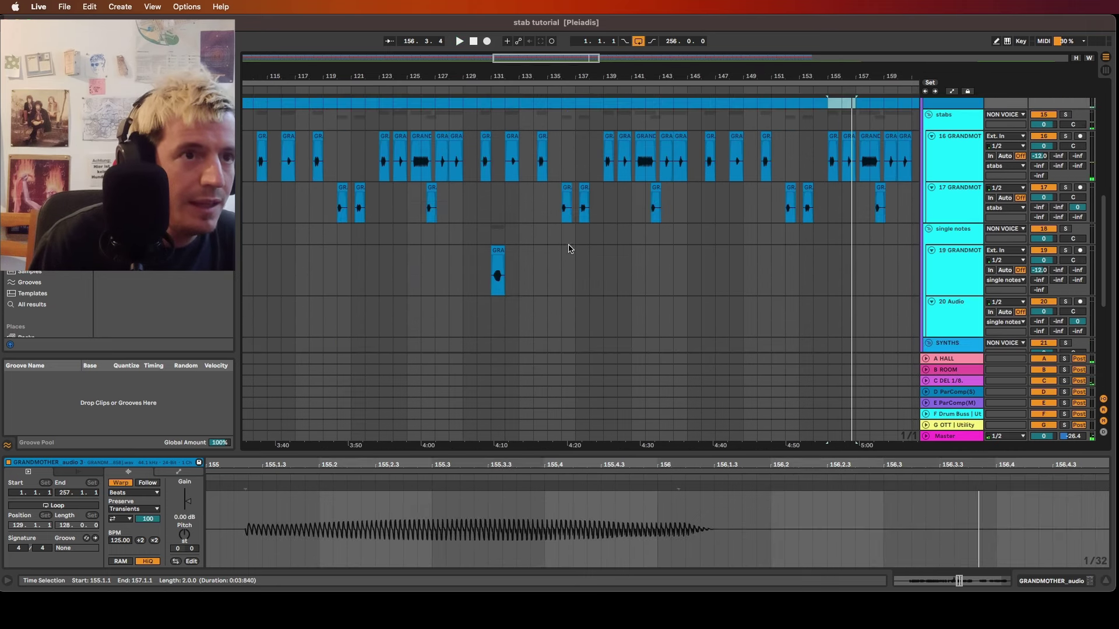
scroll(562, 253, "up", 5)
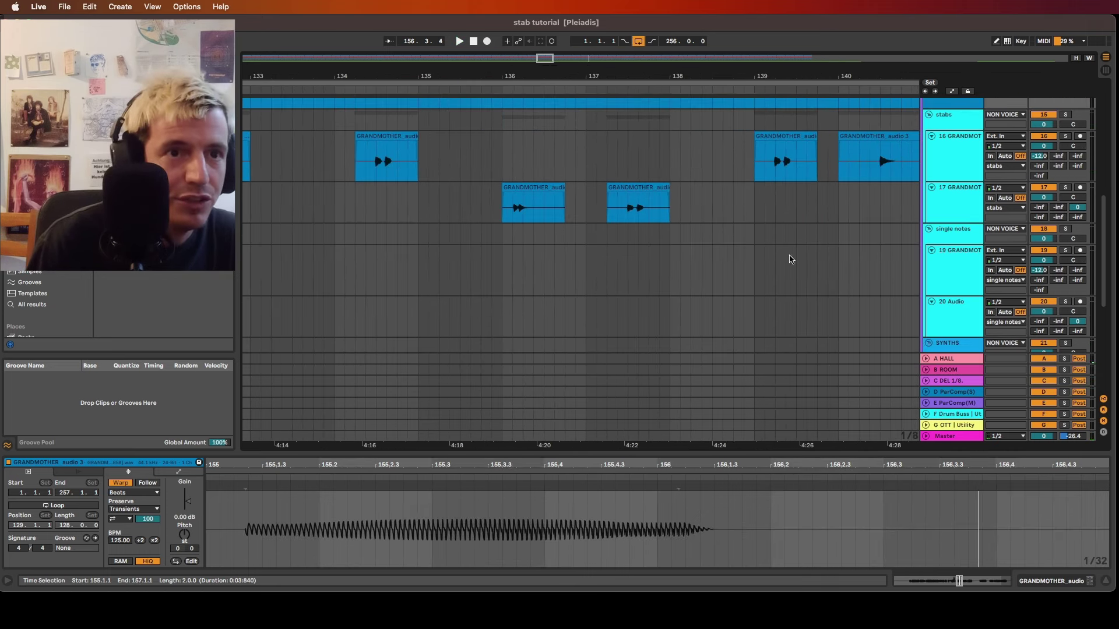
left_click(751, 276)
key("super+v")
left_click_drag(798, 249, 731, 251)
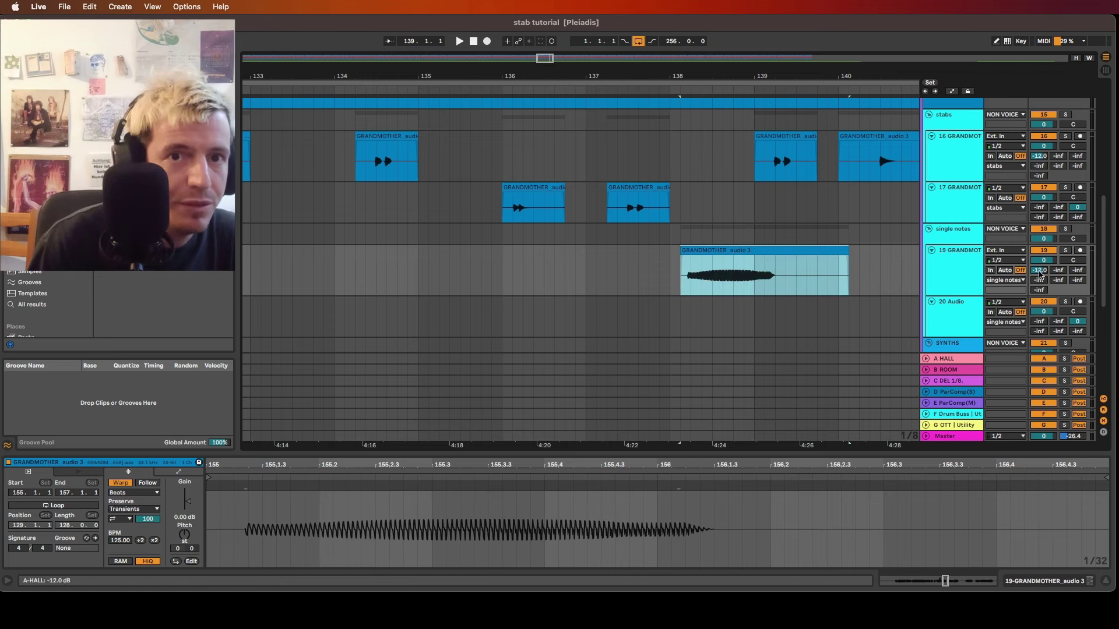
Play the placed single note at 138.1.3, mute the GRANDMOTHER recording on track 14, and replay the passage
key("space")
scroll(745, 256, "up", 3)
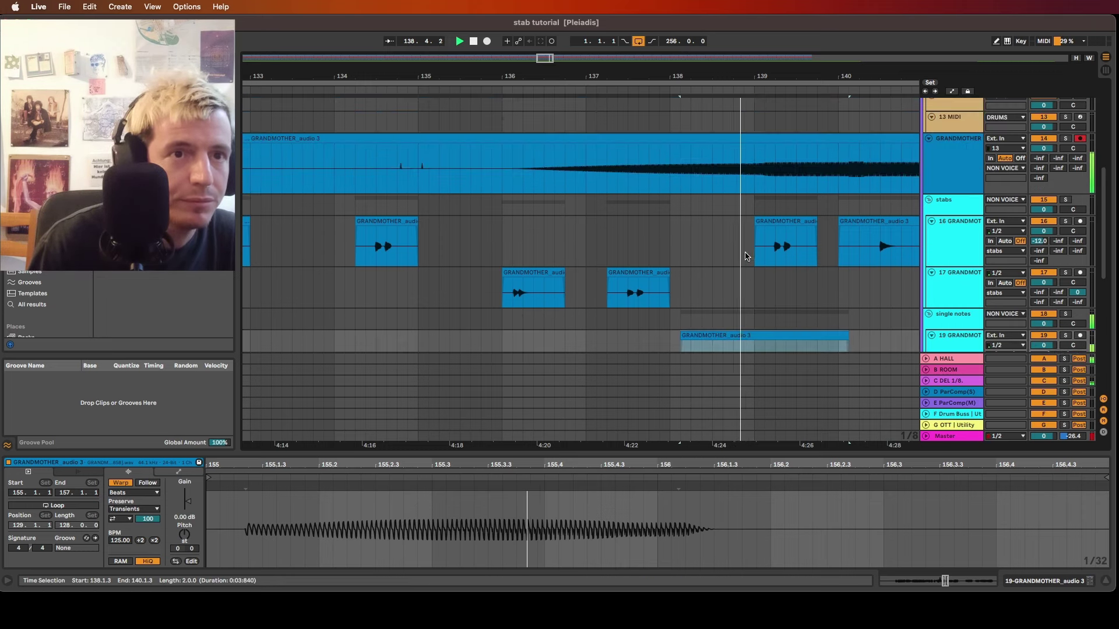
left_click(1043, 138)
key("space")
key("space")
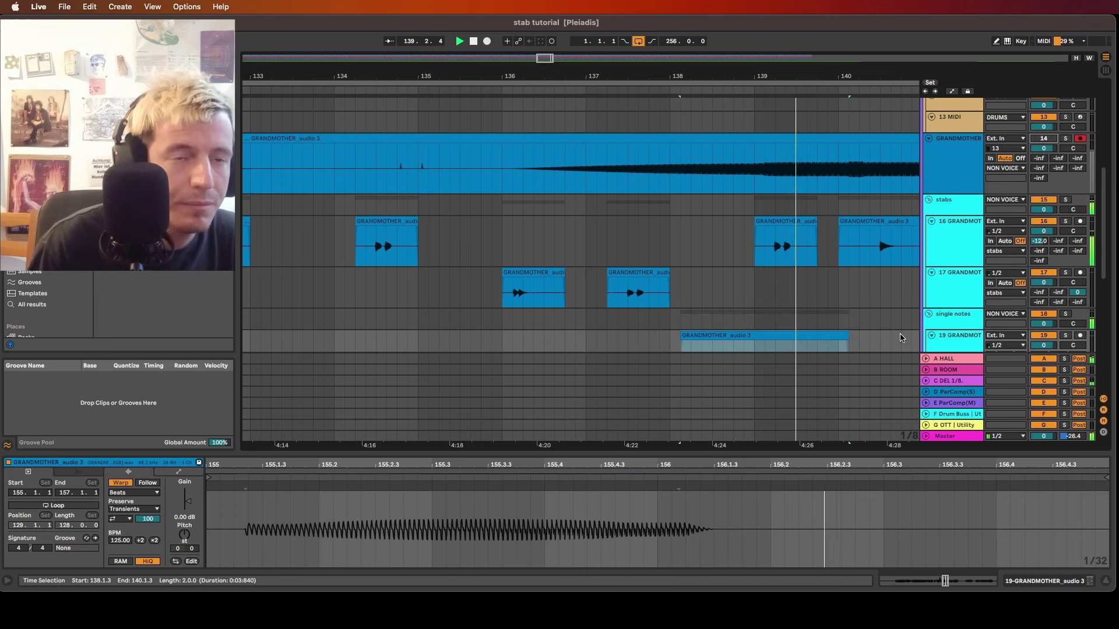
Set track 19's HALL send to 0 dB, trim the second note clip's end to 139.1.1, and replay it
scroll(749, 272, "down", 3)
scroll(748, 275, "down", 3)
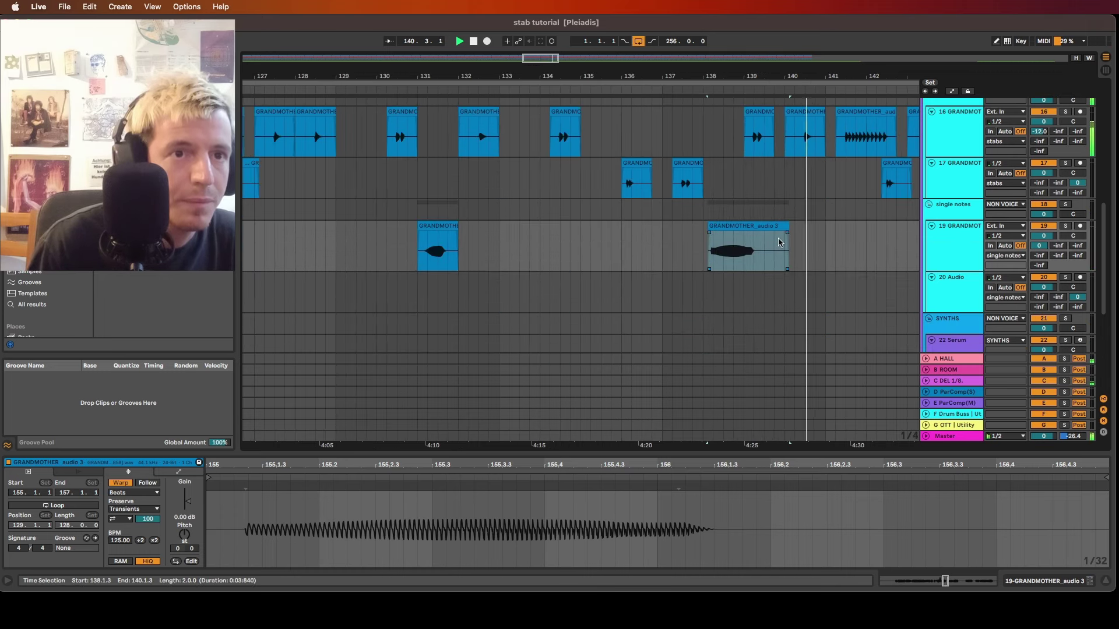
left_click_drag(789, 231, 741, 233)
key("space")
key("space")
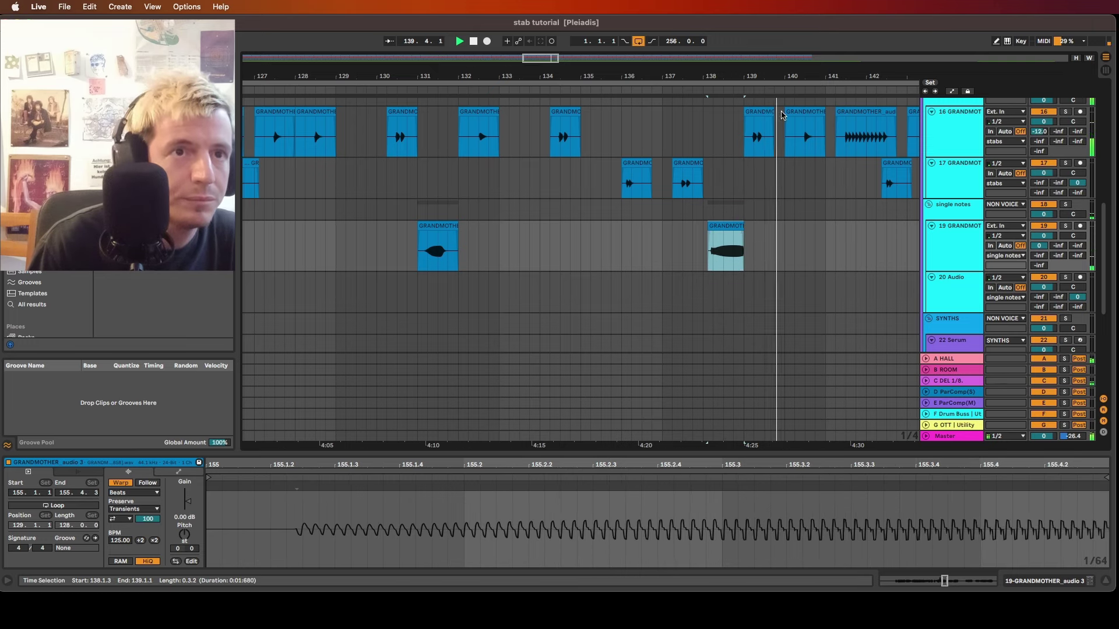
Audition the GRANDMOTHER recording on track 14 from 169.1.1, 182.3.1 and 185.3.1 for another single note
scroll(768, 129, "down", 8)
scroll(767, 126, "up", 5)
scroll(757, 155, "right", 5)
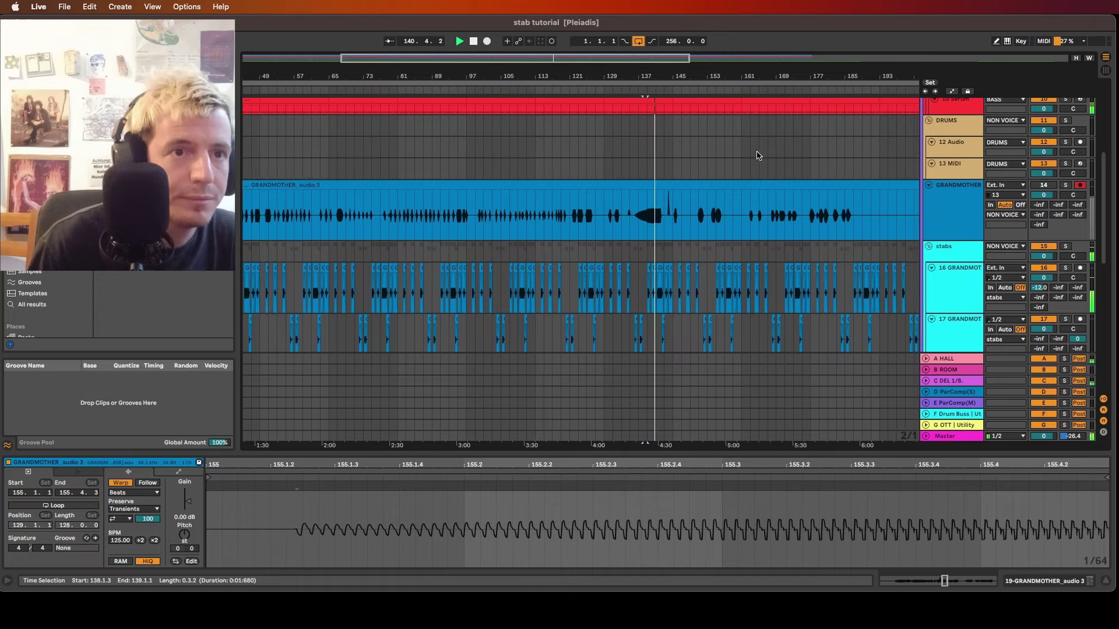
scroll(751, 188, "down", 2)
left_click(750, 189)
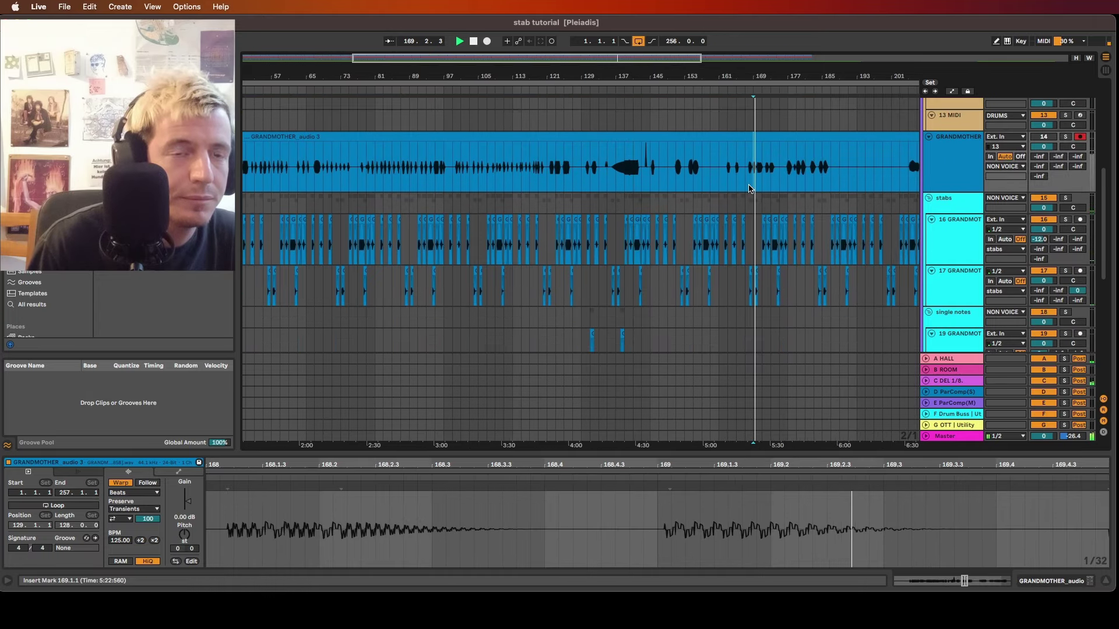
scroll(769, 183, "right", 10)
scroll(466, 172, "left", 7)
scroll(607, 179, "up", 3)
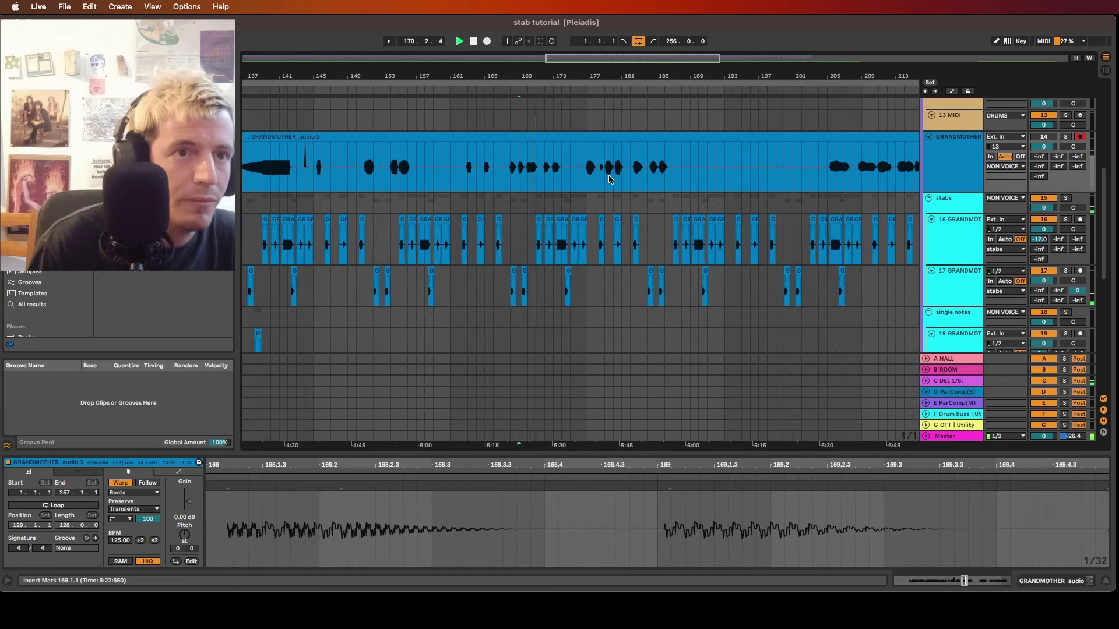
scroll(626, 179, "up", 3)
left_click(639, 180)
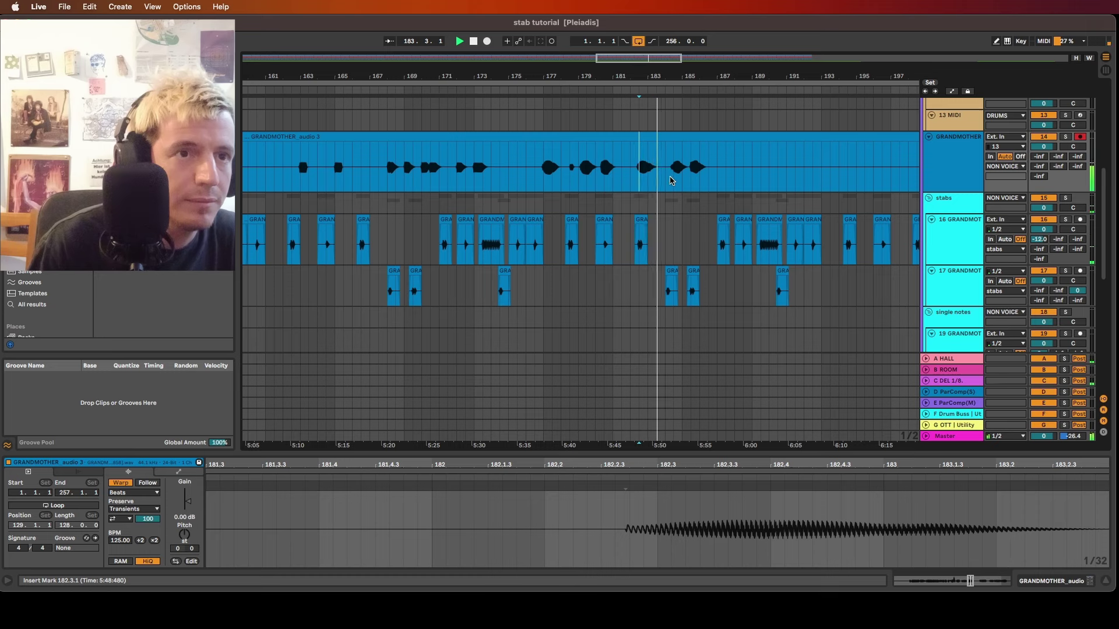
left_click(689, 178)
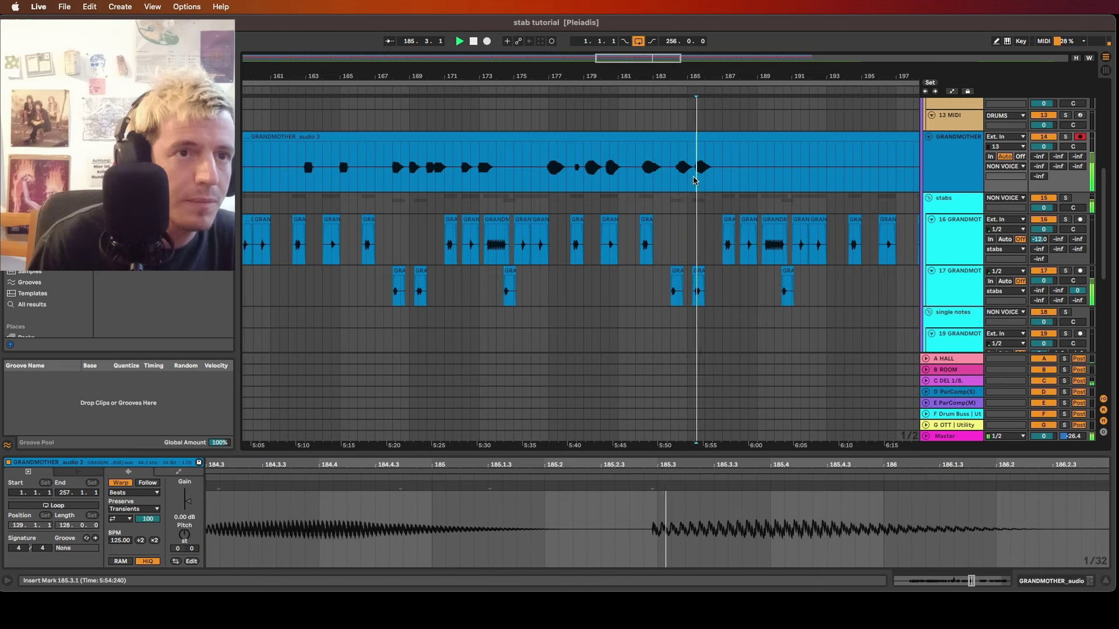
left_click(640, 180)
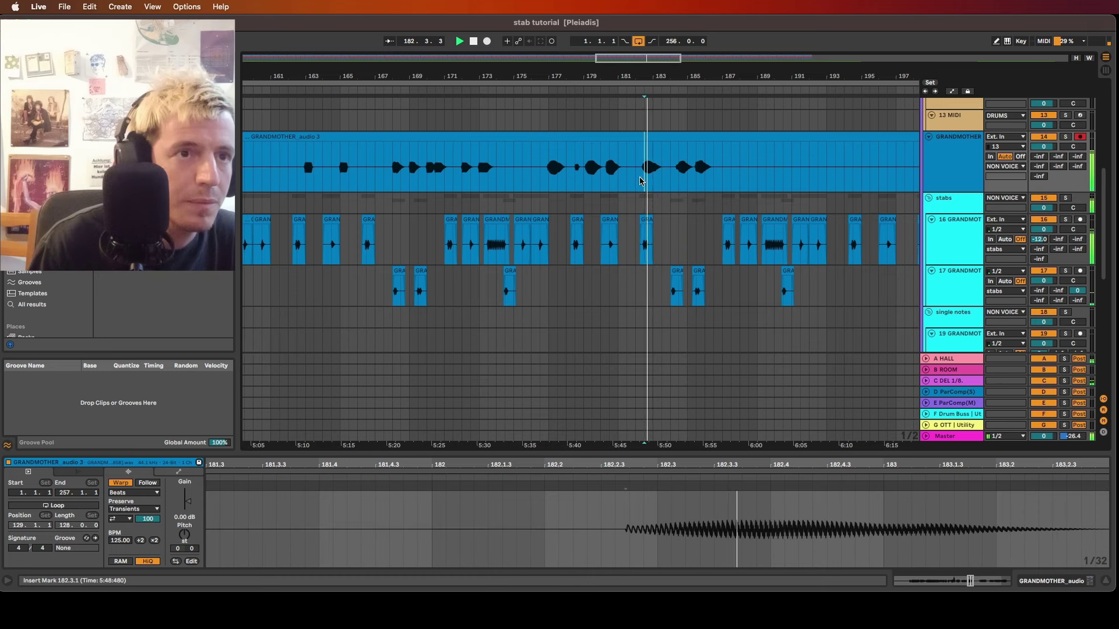
Copy the recorded note from 182.1.1 to 184.1.1, paste it at 122.3.1 on track 19, and reverse it
left_click_drag(637, 182, 666, 180)
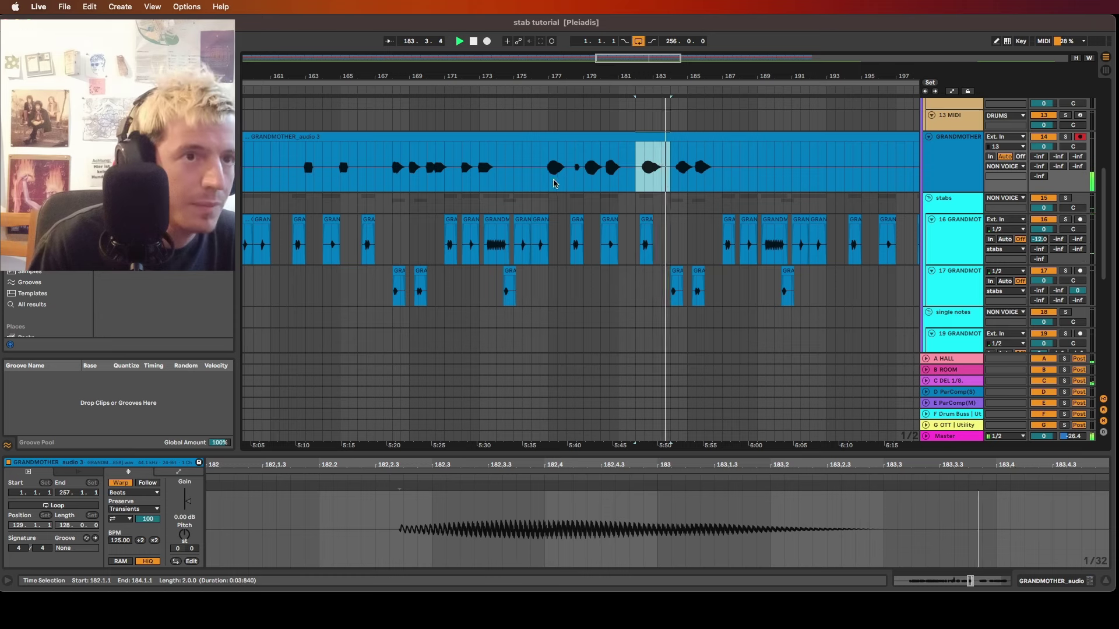
scroll(555, 184, "down", 3)
scroll(657, 208, "down", 5)
scroll(641, 211, "left", 10)
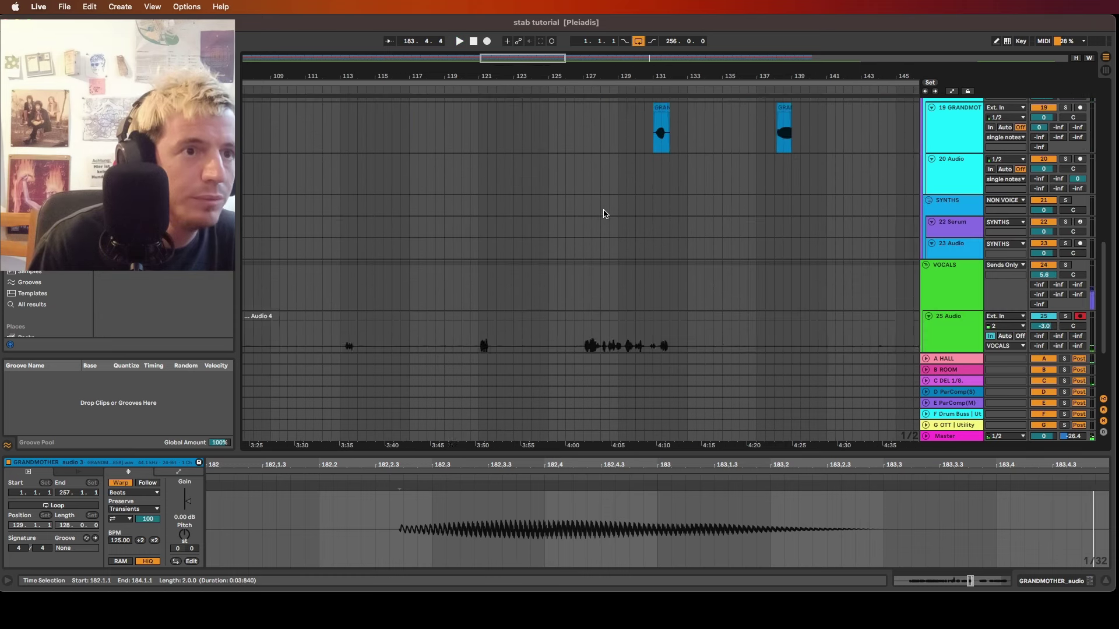
scroll(630, 214, "up", 3)
scroll(615, 215, "up", 3)
scroll(611, 244, "left", 3)
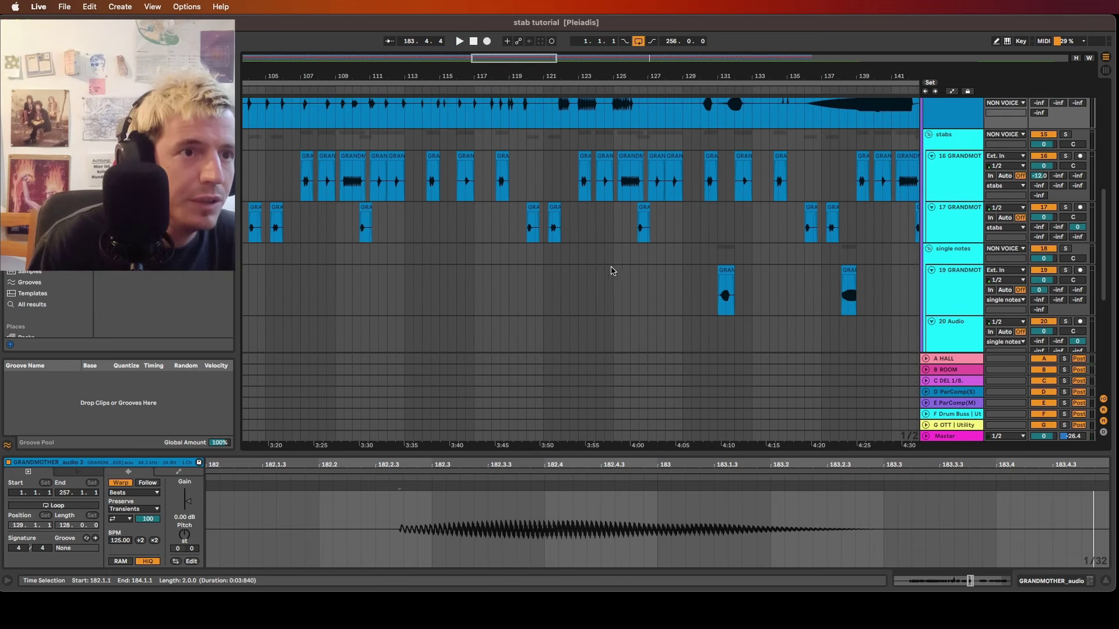
left_click(570, 287)
key("ctrl+v")
key("r")
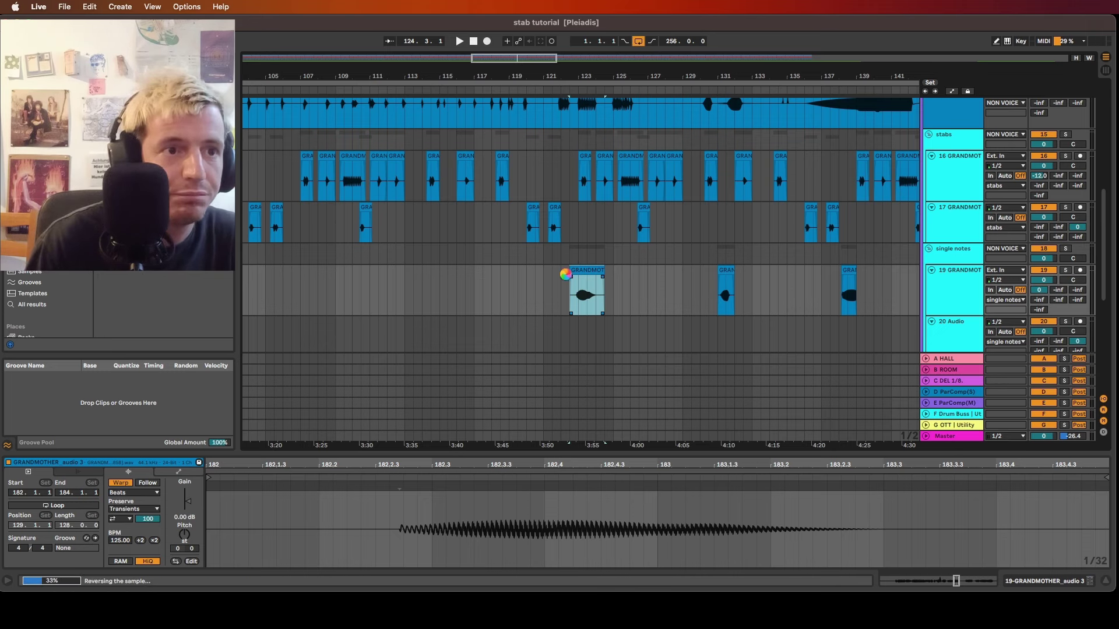
Reposition the reversed note to run from 124.1.1 to 125.3.1 on track 19 and give it a fade-in
key("plus")
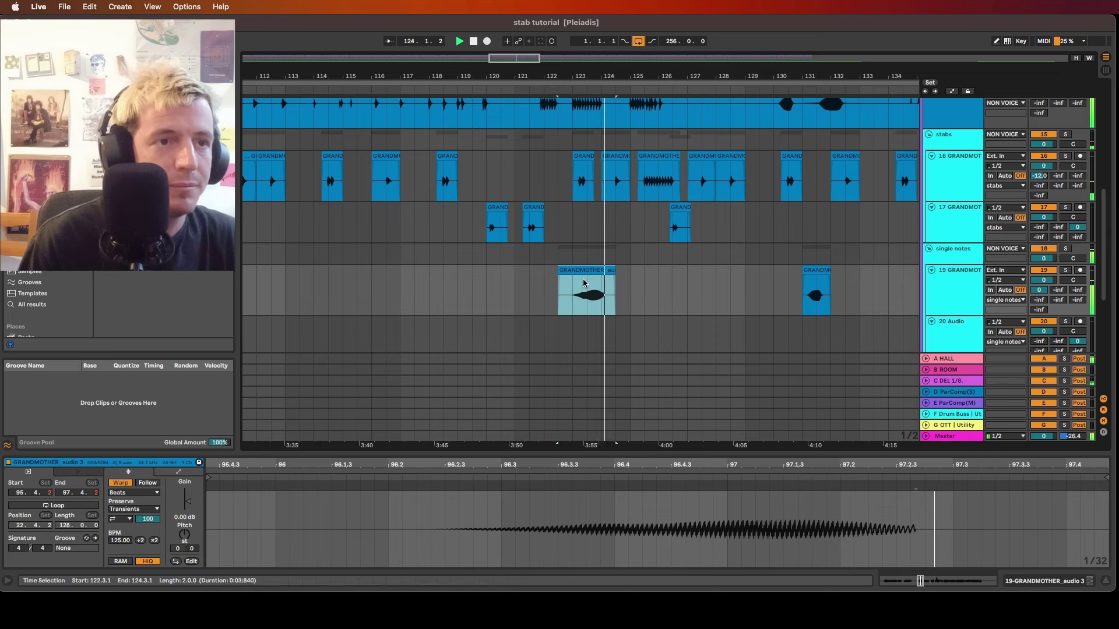
left_click_drag(591, 271, 643, 272)
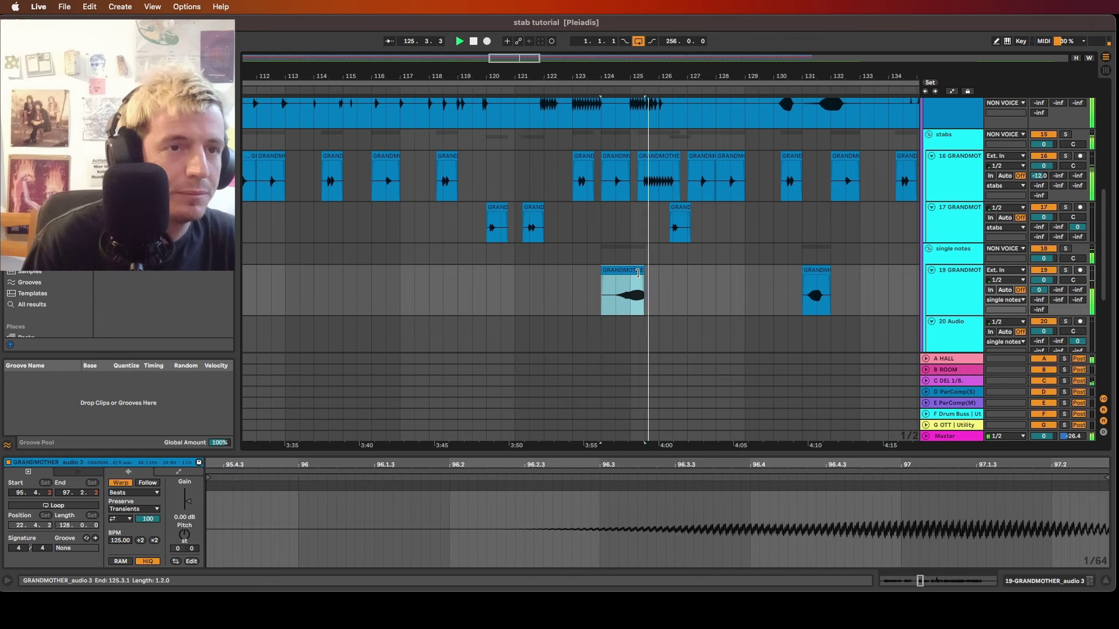
scroll(623, 227, "up", 3)
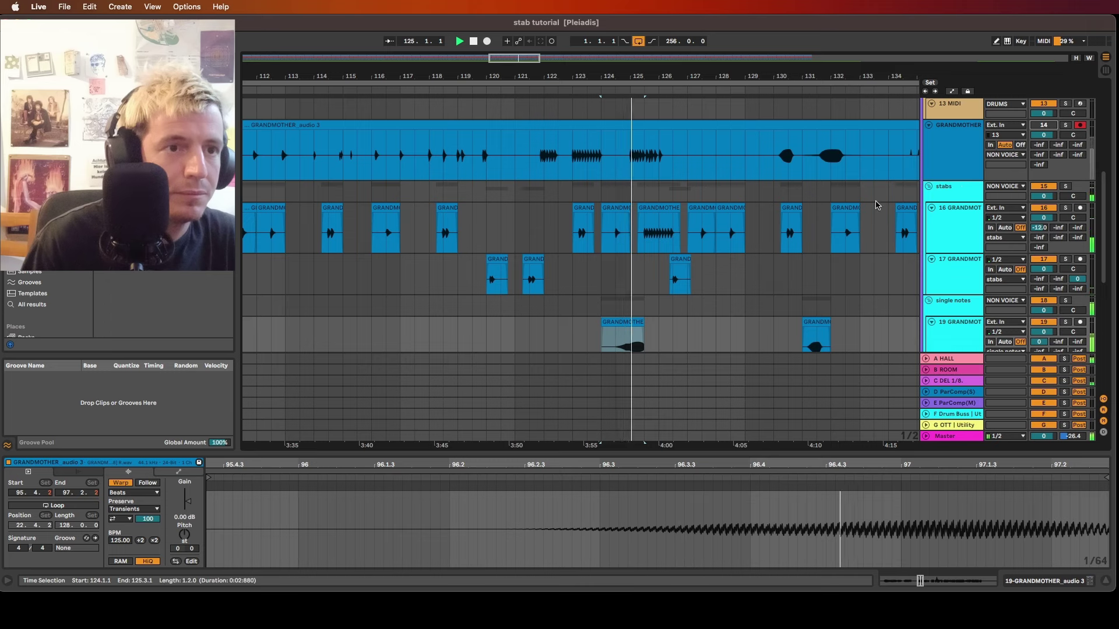
left_click_drag(604, 329, 618, 329)
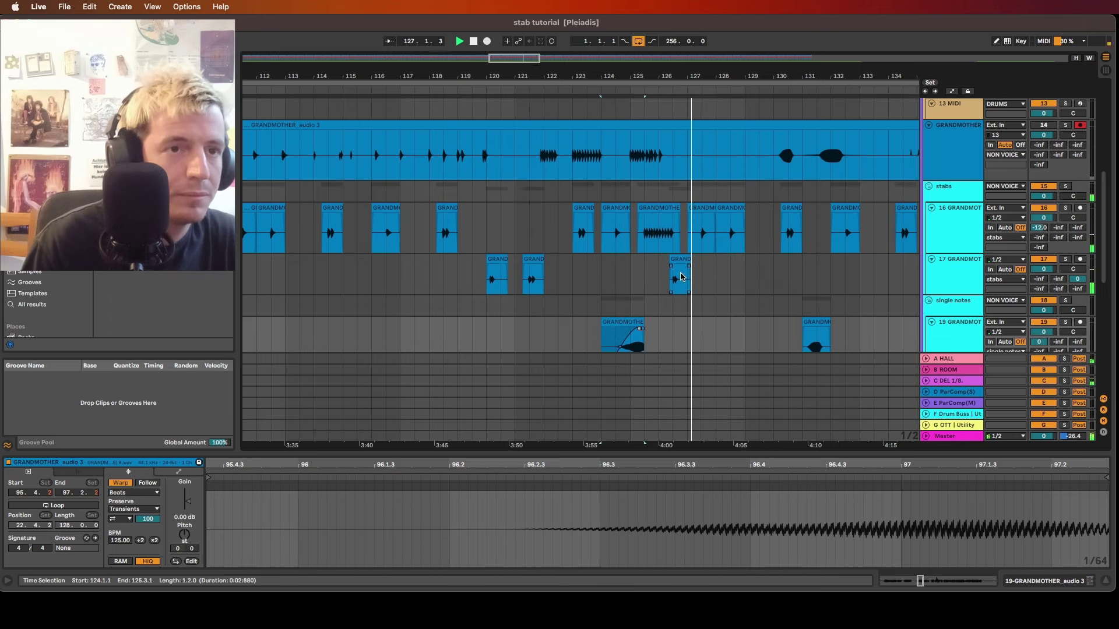
Audition the later part of the GRANDMOTHER recording on track 14 from 213.1.1
scroll(680, 276, "down", 5)
scroll(689, 275, "right", 5)
scroll(673, 275, "up", 2)
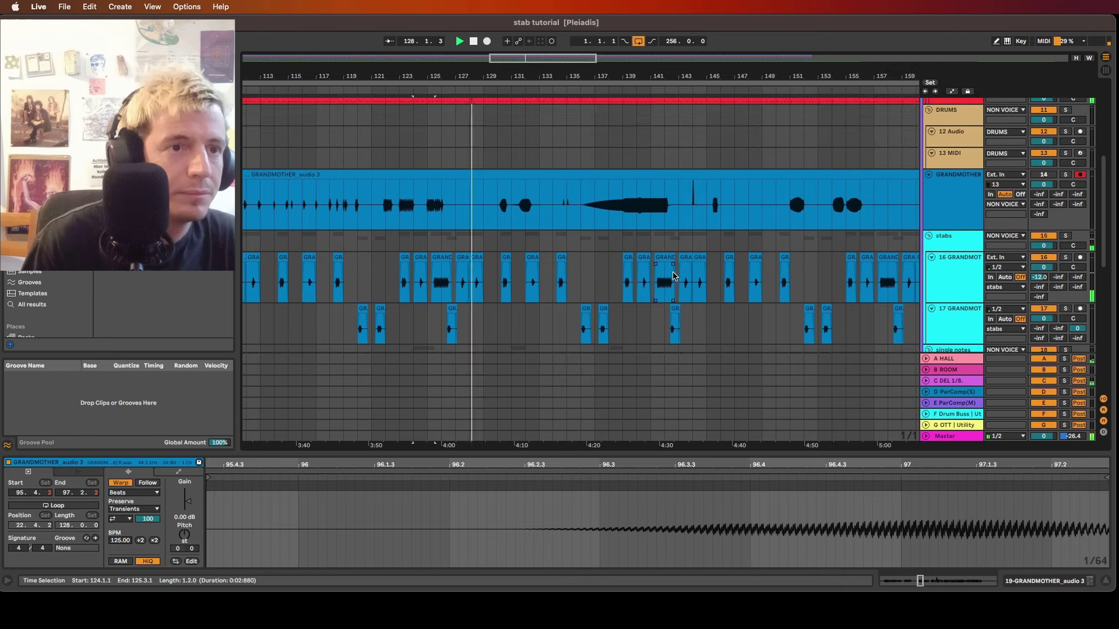
scroll(673, 276, "down", 5)
scroll(671, 273, "right", 5)
scroll(672, 273, "up", 4)
scroll(671, 274, "down", 5)
scroll(670, 274, "up", 2)
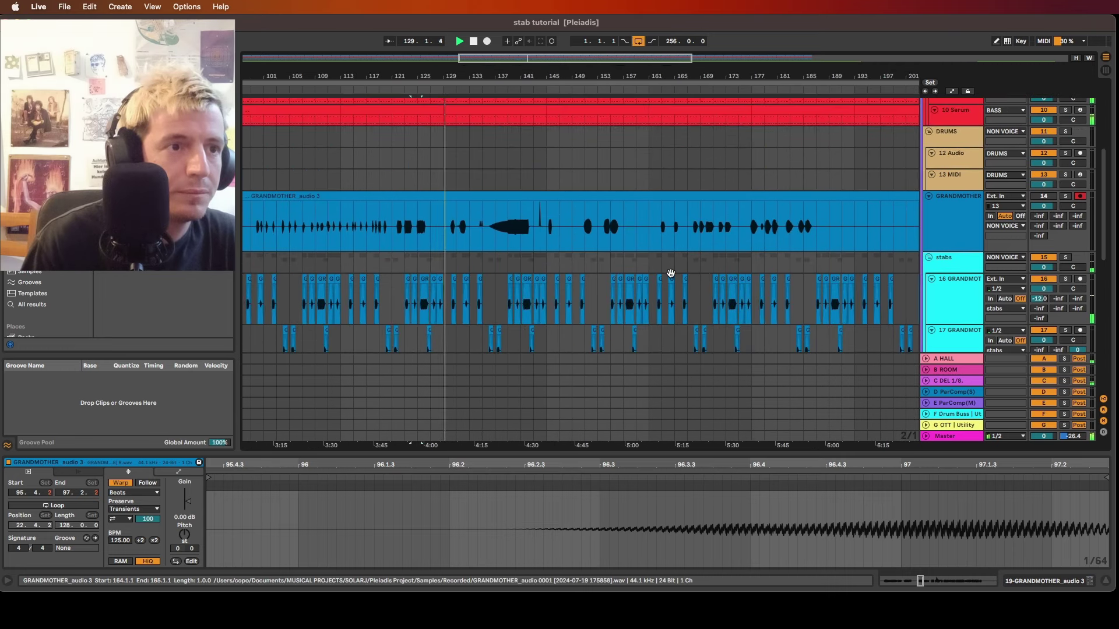
scroll(671, 273, "right", 10)
key("space")
left_click(540, 237)
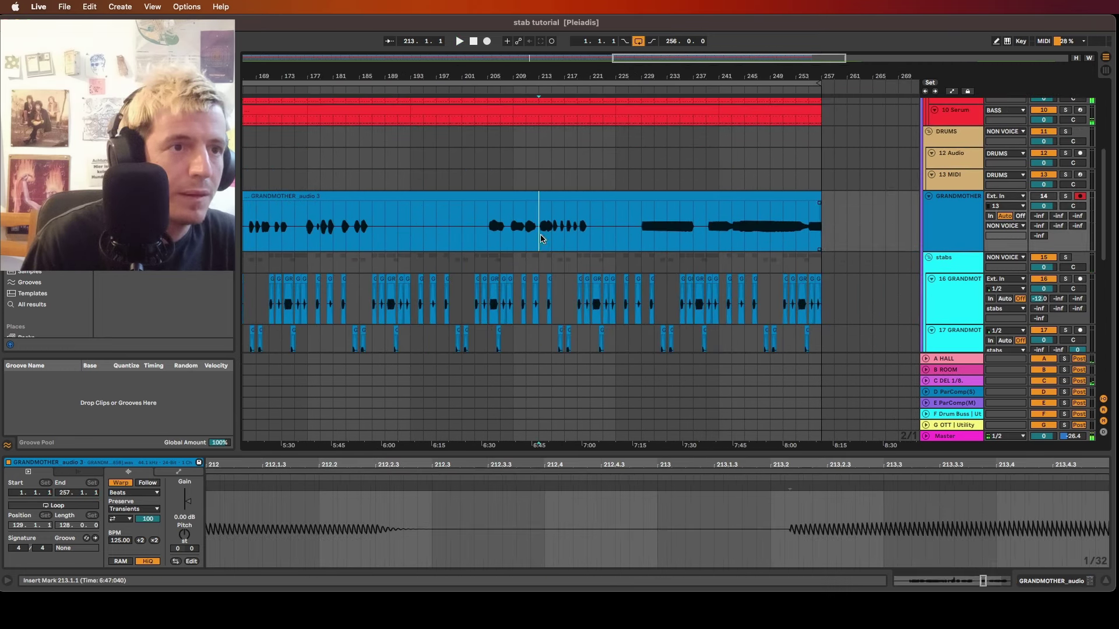
key("space")
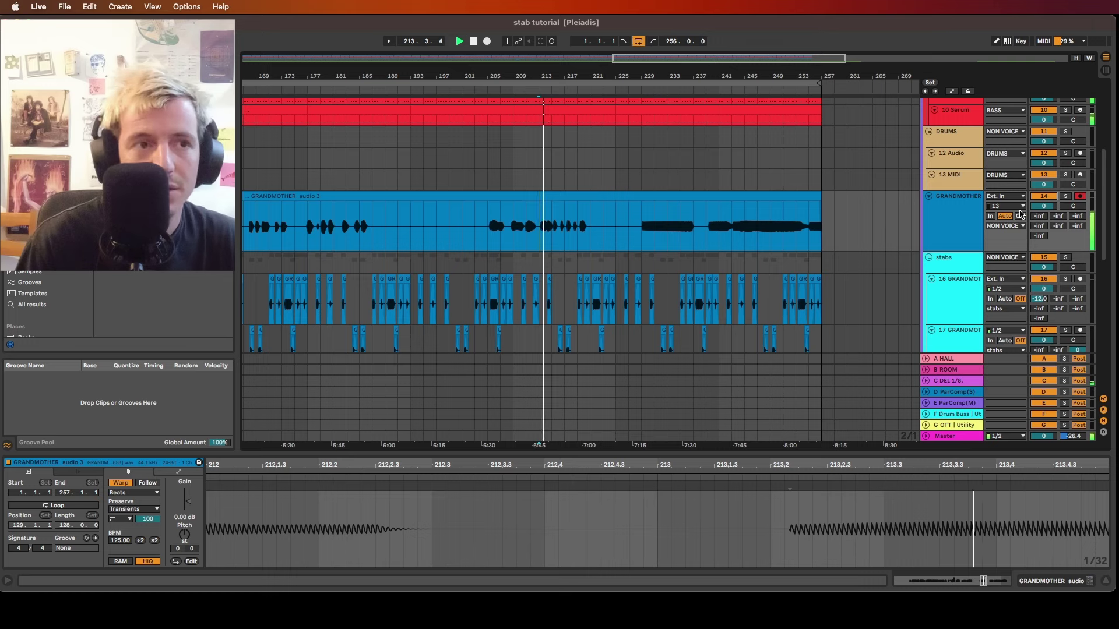
scroll(532, 250, "up", 3)
scroll(532, 250, "up", 1)
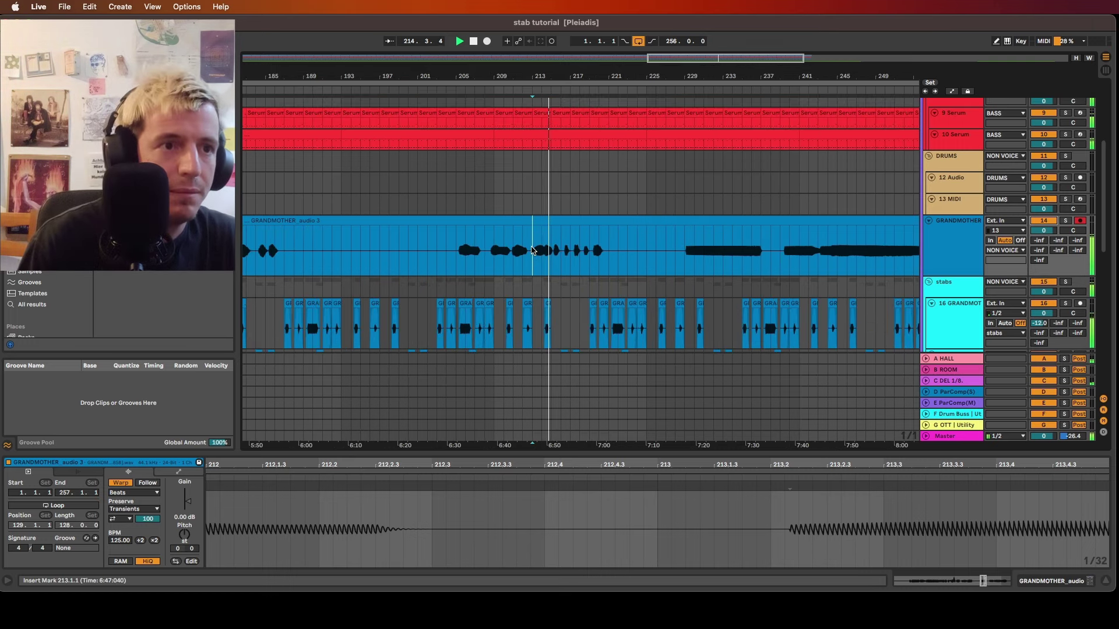
Copy the recorded passage from 213.1.1 to 215.1.1 and paste it at 117.1.1 on track 19, ahead of the reversed note
scroll(532, 251, "down", 1)
left_click_drag(532, 246, 547, 245)
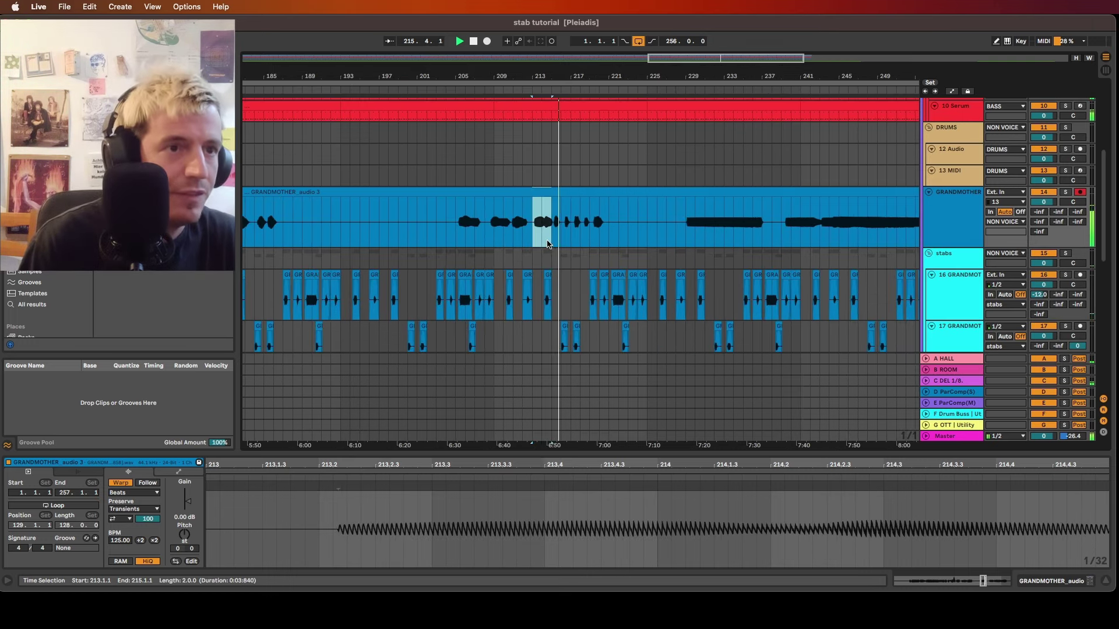
scroll(536, 242, "down", 5)
scroll(437, 213, "left", 10)
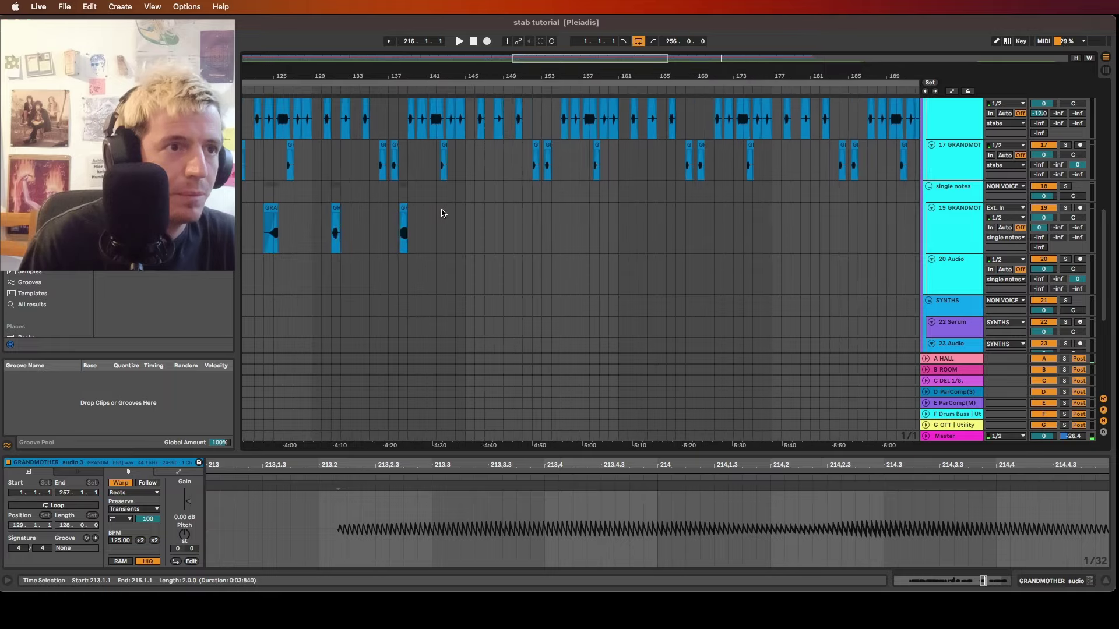
scroll(442, 213, "left", 10)
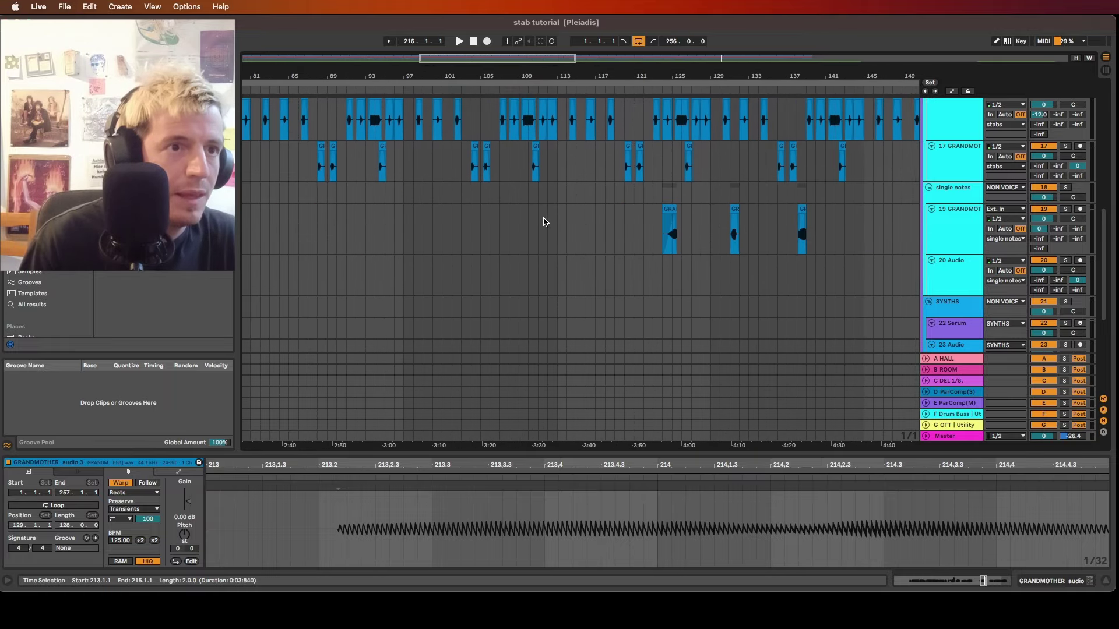
left_click(592, 231)
key("super+v")
Cut the single-note section from 113.1.1 to 145.1.1 on track 19 and paste it at 1.1.1
left_click_drag(560, 228, 863, 224)
key("Delete")
scroll(579, 220, "left", 15)
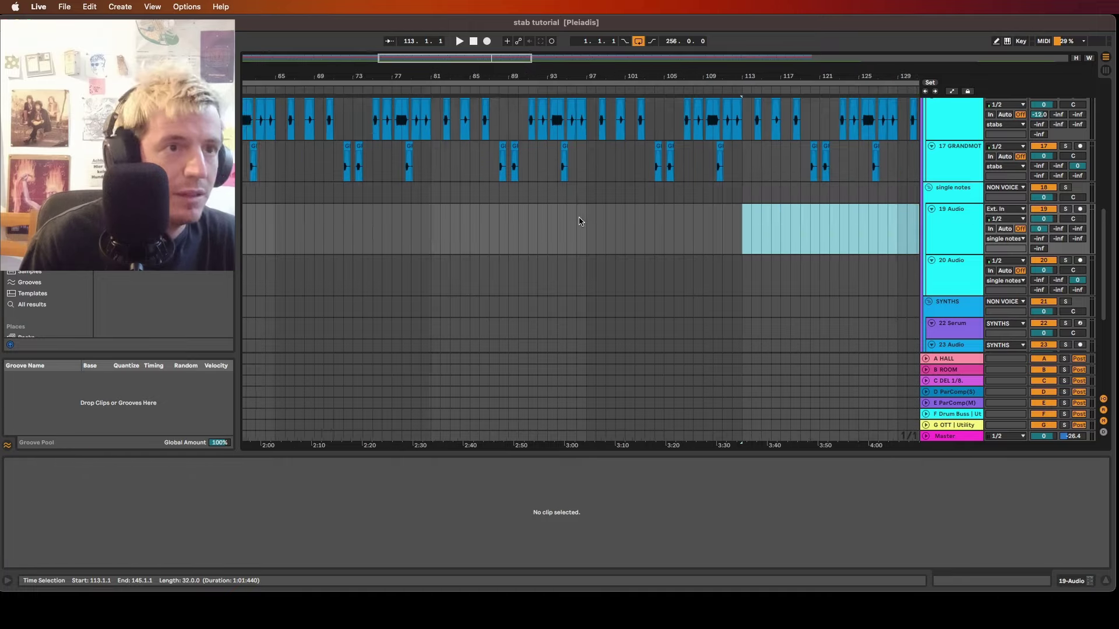
right_click(245, 231)
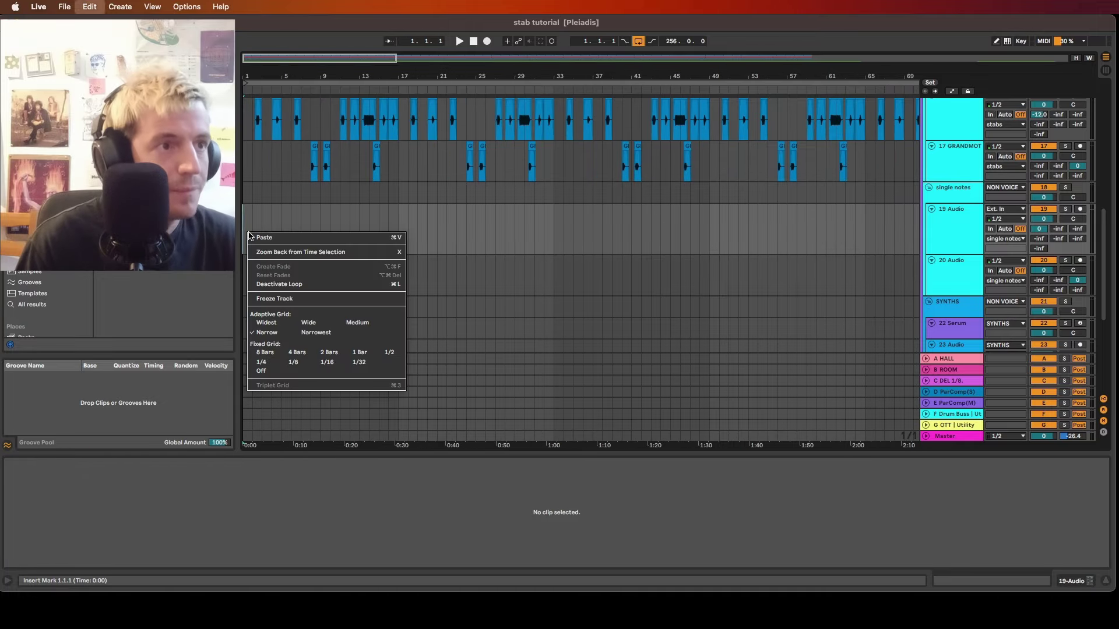
left_click(256, 236)
Play the relocated single notes together with the stabs from 5.1.1
left_click(278, 224)
key("space")
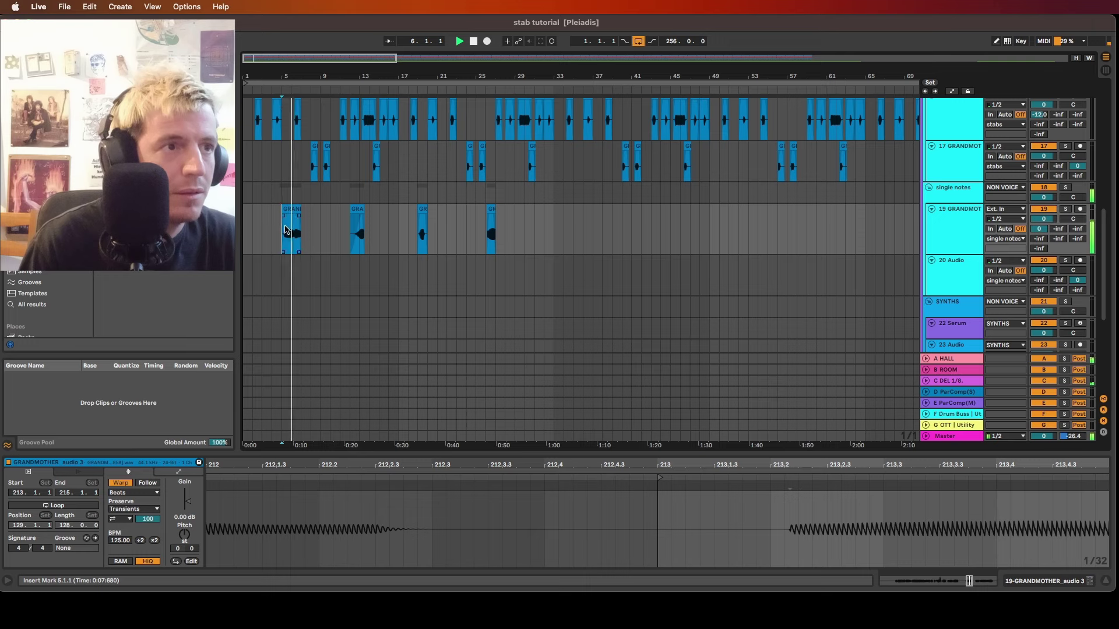
scroll(284, 229, "up", 3)
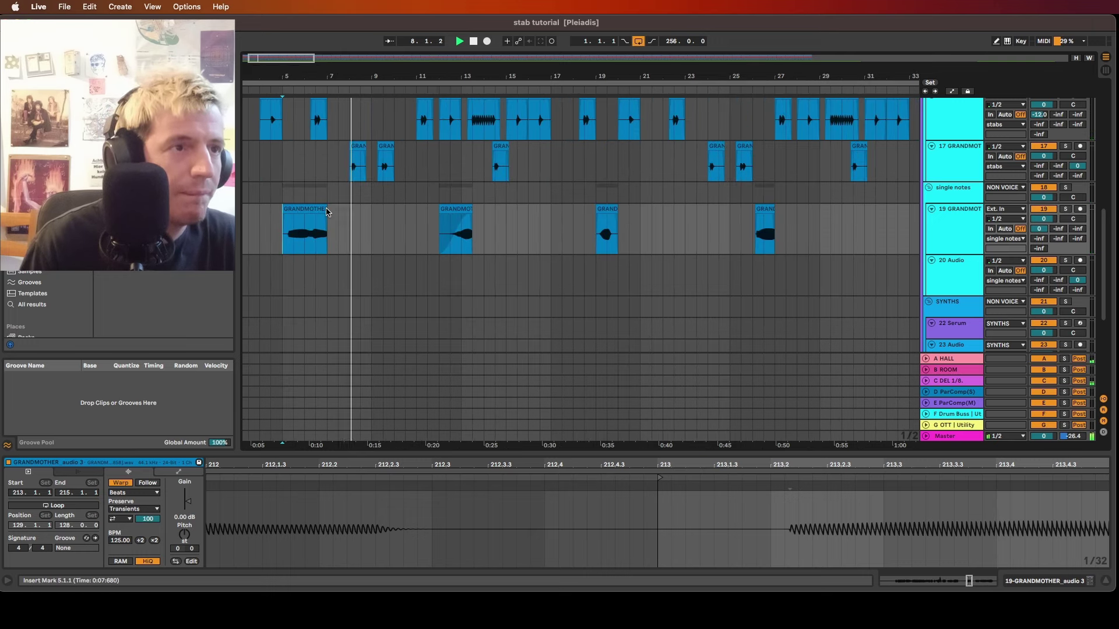
scroll(390, 209, "up", 2)
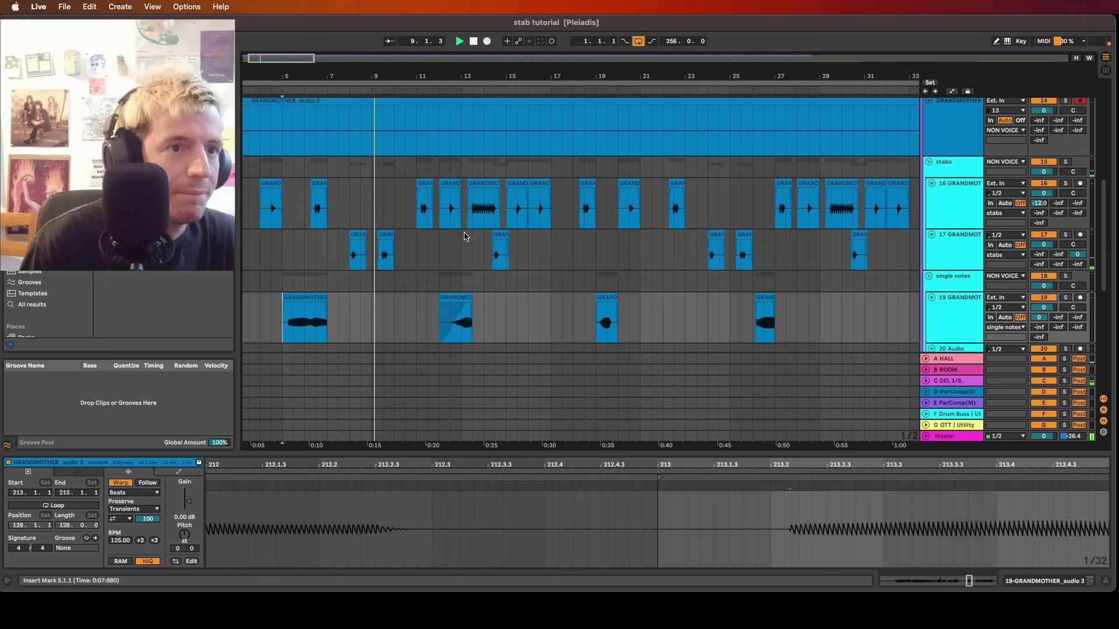
scroll(464, 237, "down", 3)
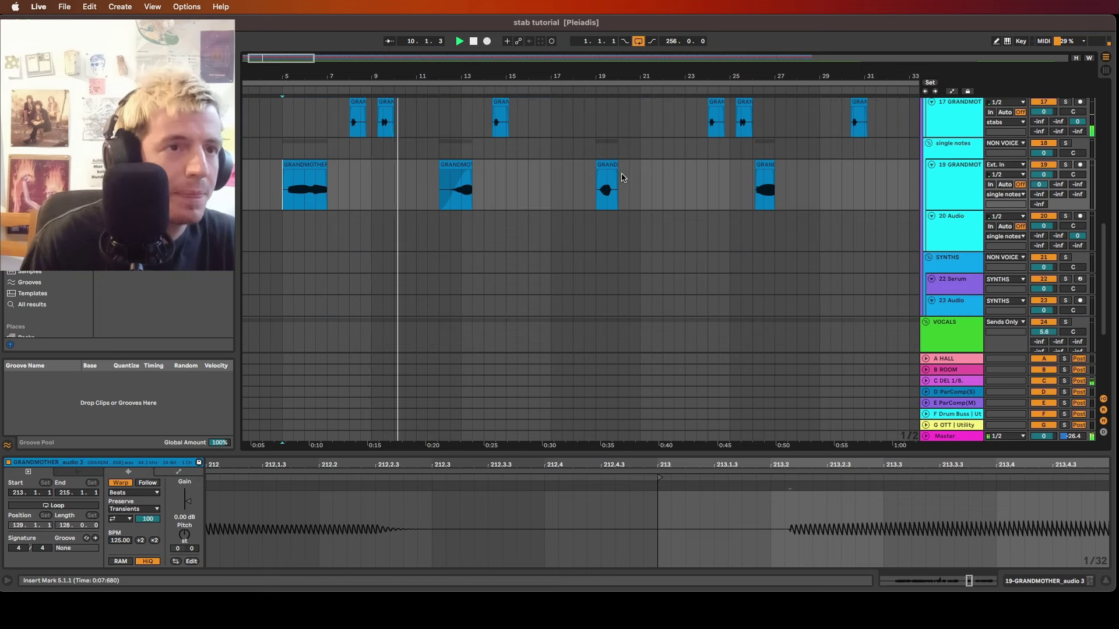
scroll(641, 171, "down", 2)
scroll(574, 175, "up", 1)
scroll(582, 178, "up", 2)
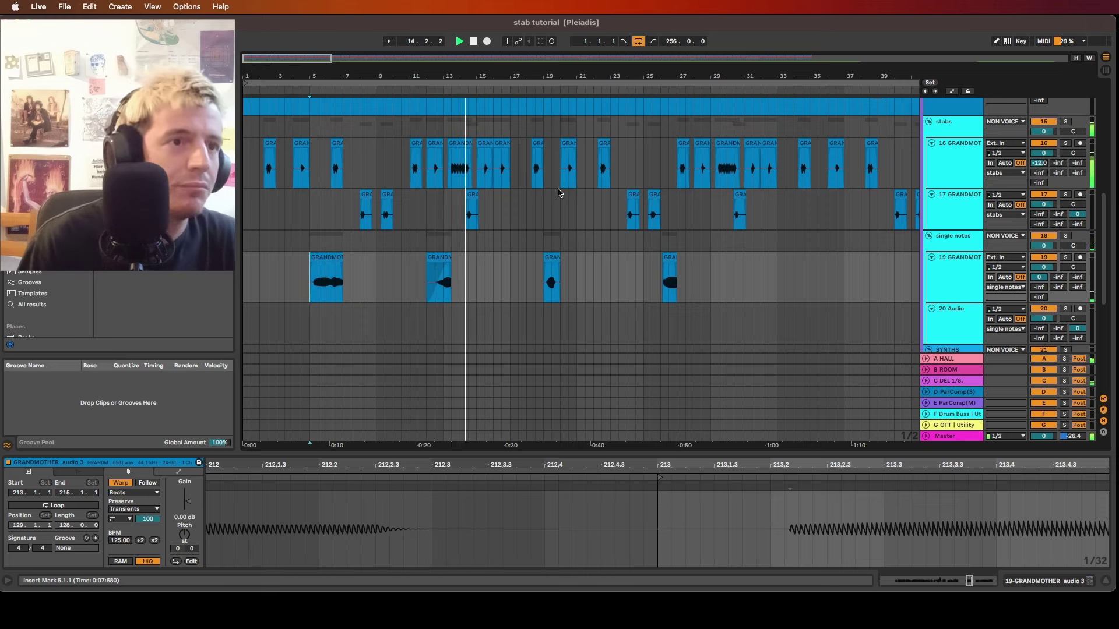
scroll(560, 193, "right", 5)
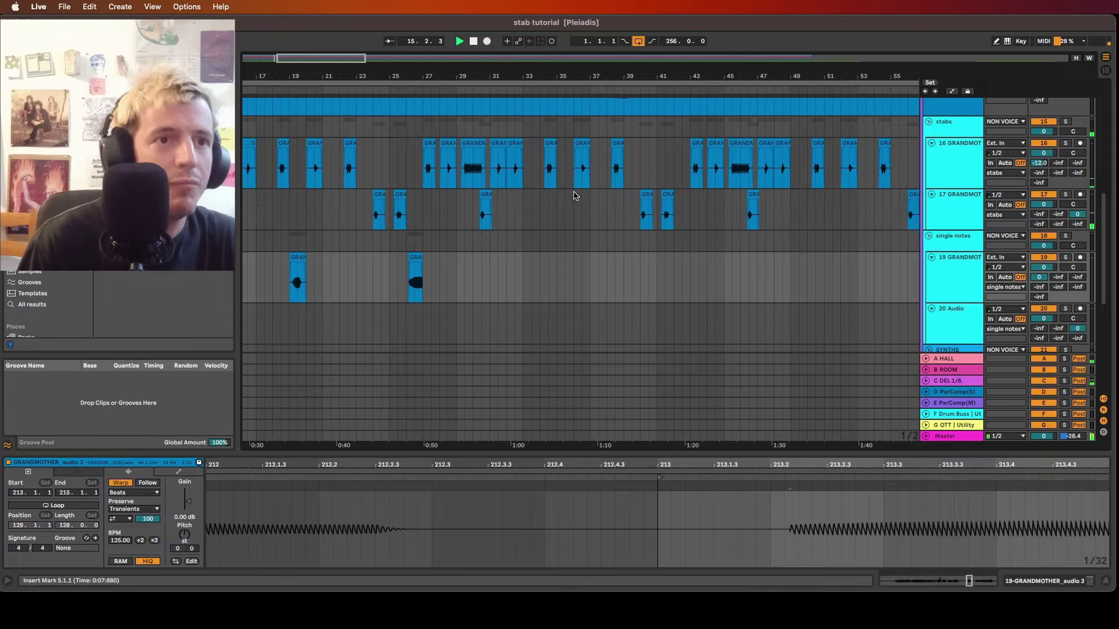
Audition the long notes of the GRANDMOTHER recording on track 14 from 205.1.1 and from 208.3.1
scroll(574, 196, "right", 10)
scroll(574, 196, "up", 3)
scroll(574, 196, "down", 5)
scroll(573, 198, "right", 4)
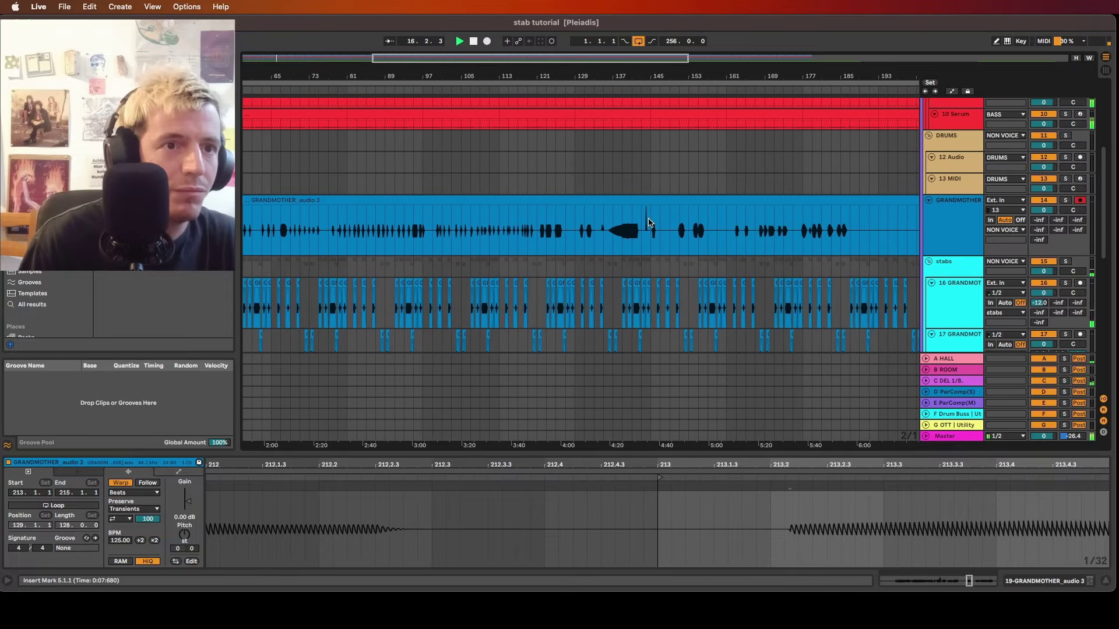
left_click(679, 240)
key("space")
key("space")
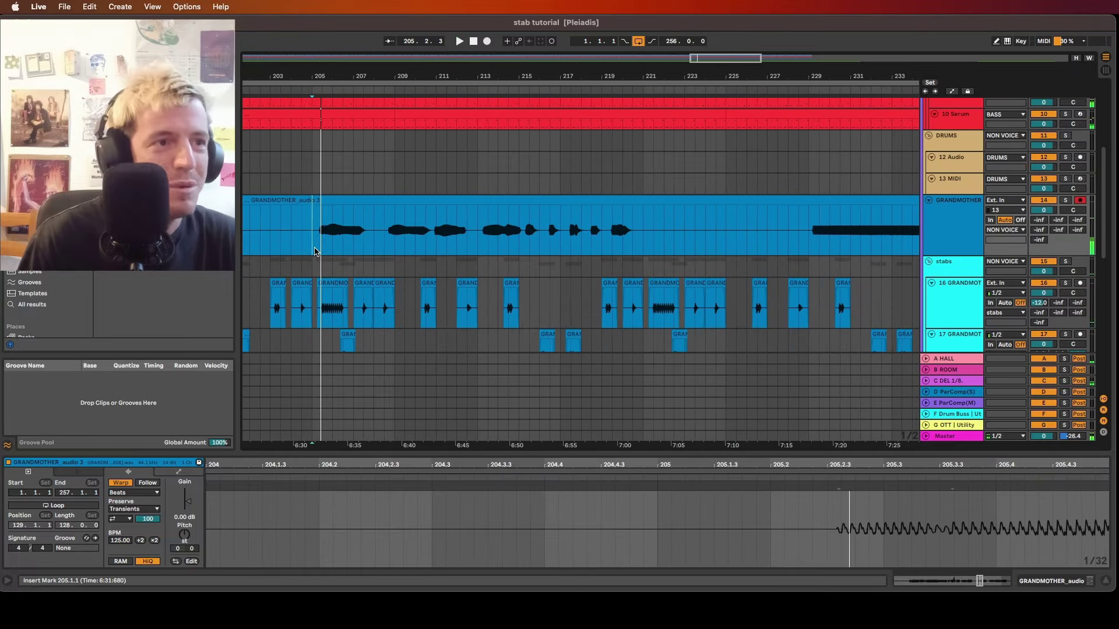
key("space")
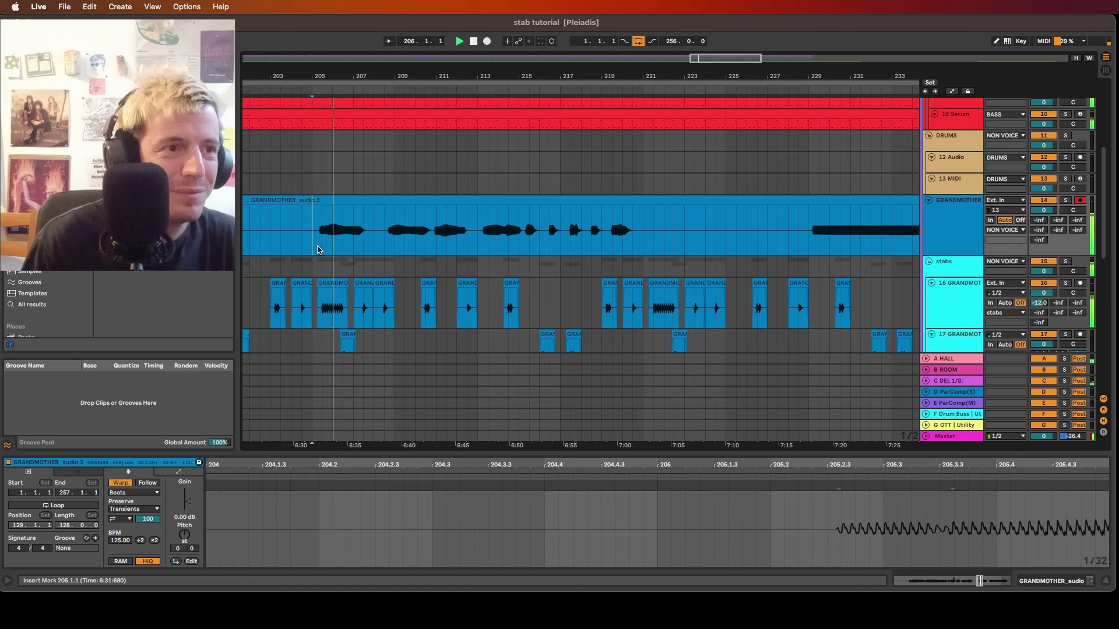
left_click(387, 244)
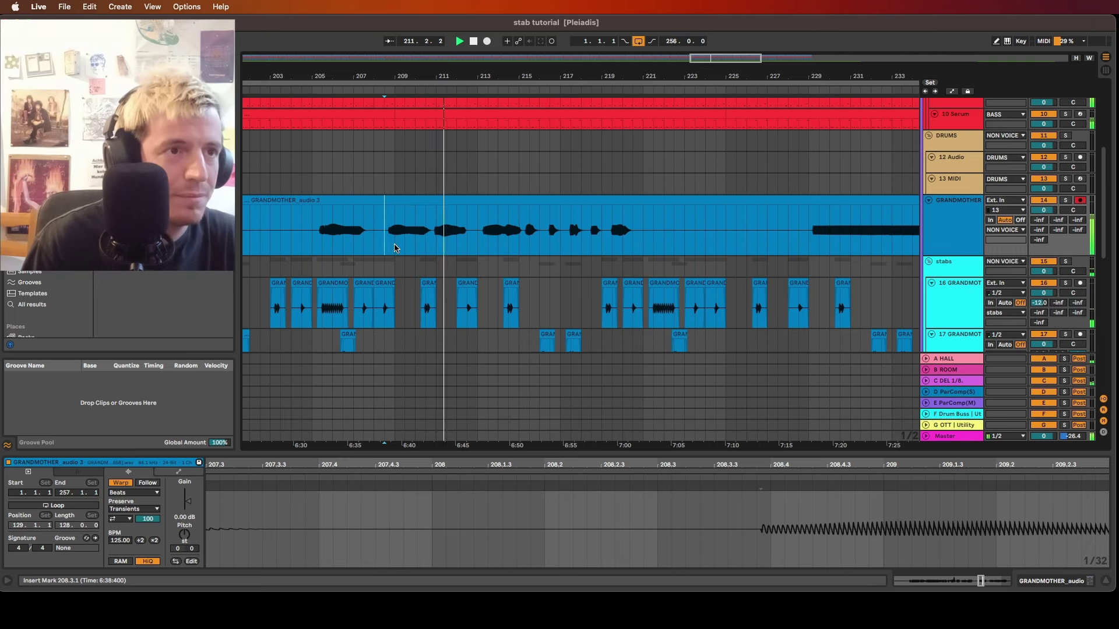
Copy the recorded note from 208.3.1 to 210.4.1 on track 14 and paste it at 35.1.1 on track 19
left_click_drag(384, 245, 431, 244)
scroll(434, 242, "up", 5)
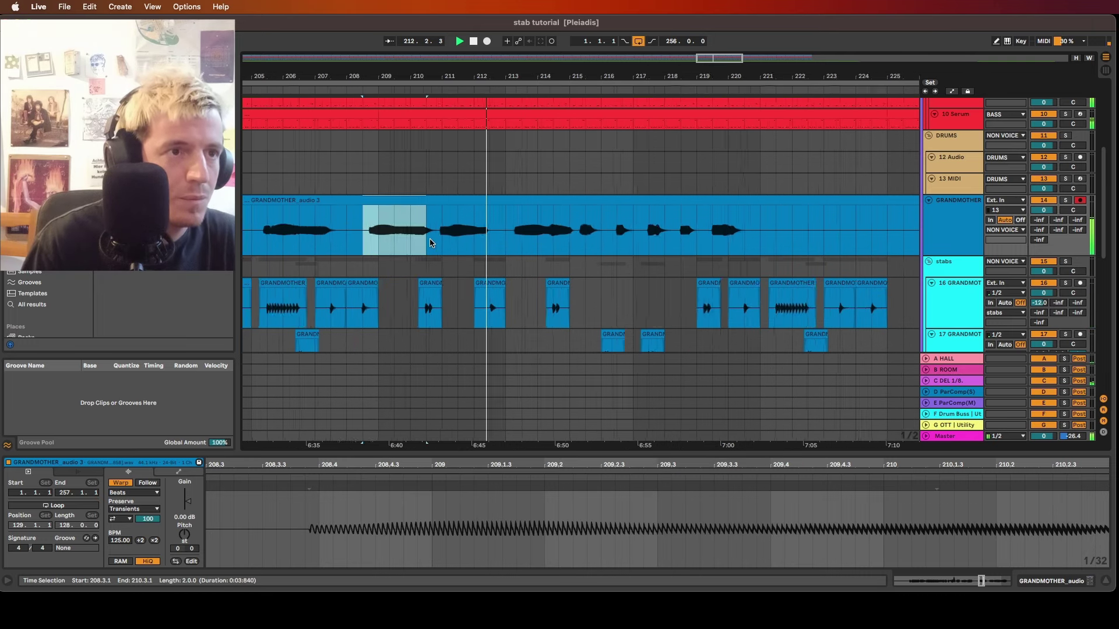
scroll(443, 239, "down", 6)
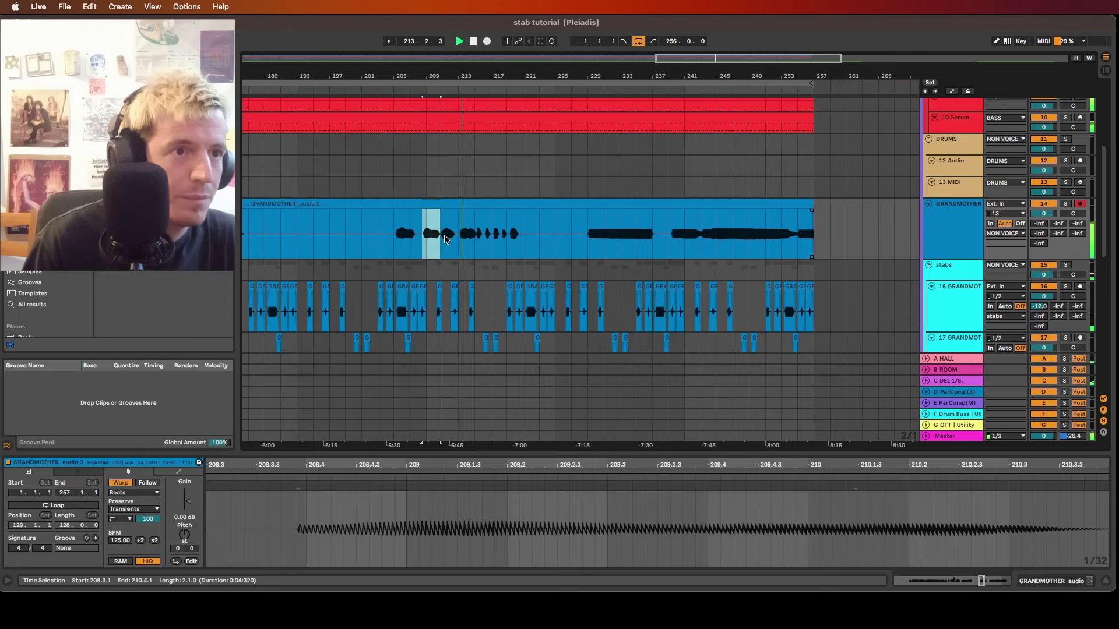
scroll(447, 241, "down", 5)
scroll(447, 241, "up", 4)
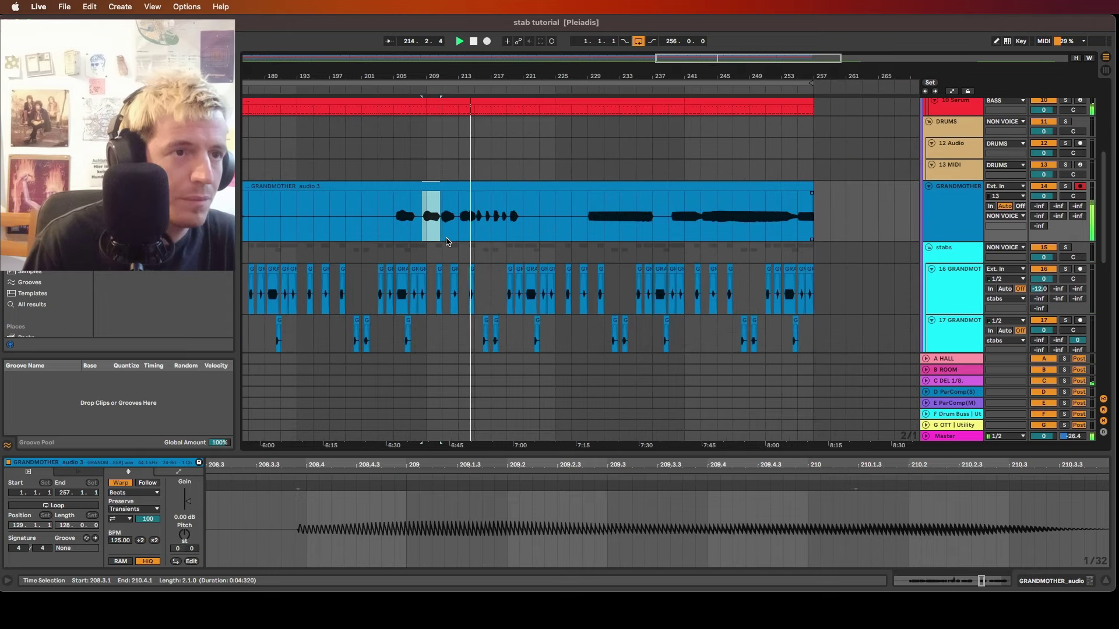
scroll(456, 234, "down", 5)
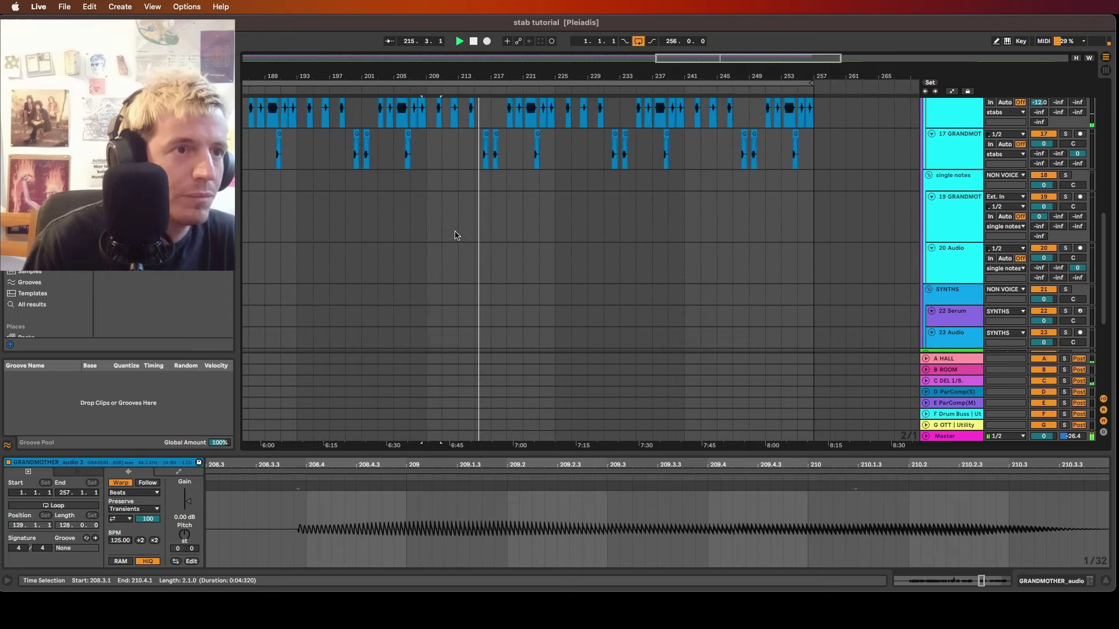
scroll(429, 229, "left", 15)
left_click(523, 223)
key("super+v")
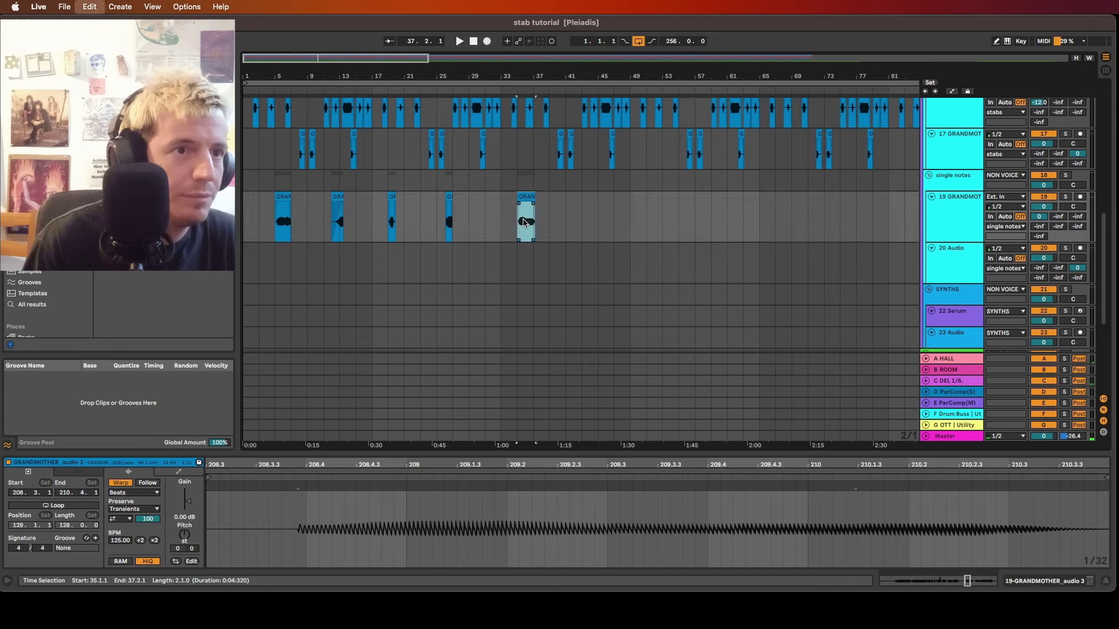
Audition the GRANDMOTHER recording on track 14 from 213.1.1, 216.3.1 and 217.3.1
scroll(525, 224, "up", 3)
scroll(542, 225, "up", 4)
scroll(548, 225, "right", 10)
scroll(564, 225, "down", 4)
scroll(564, 226, "up", 4)
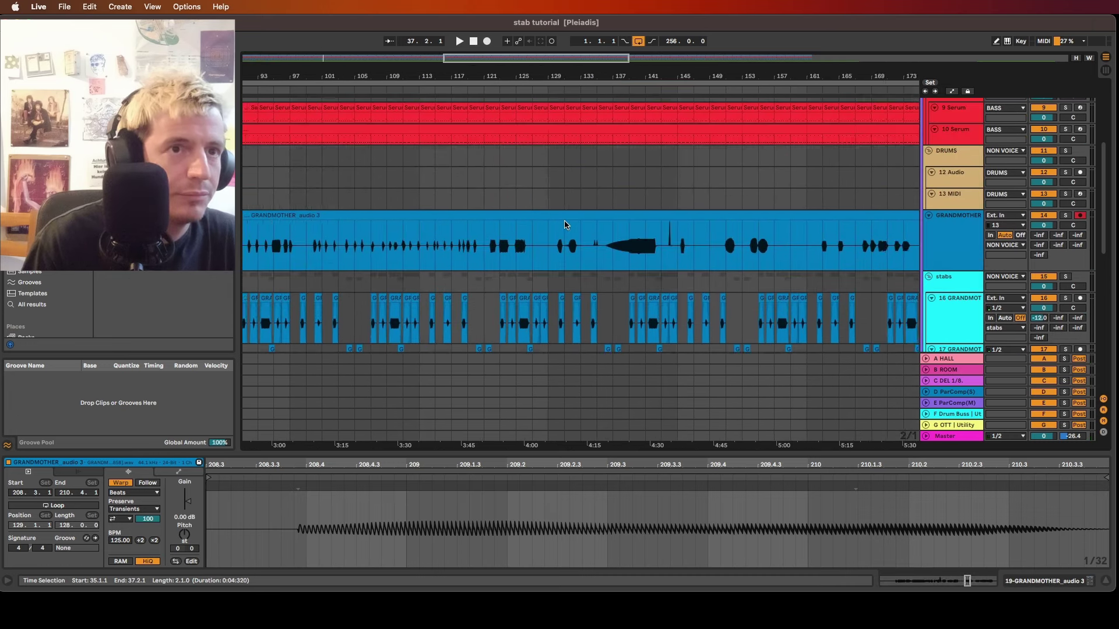
scroll(559, 225, "right", 12)
left_click(448, 262)
key("space")
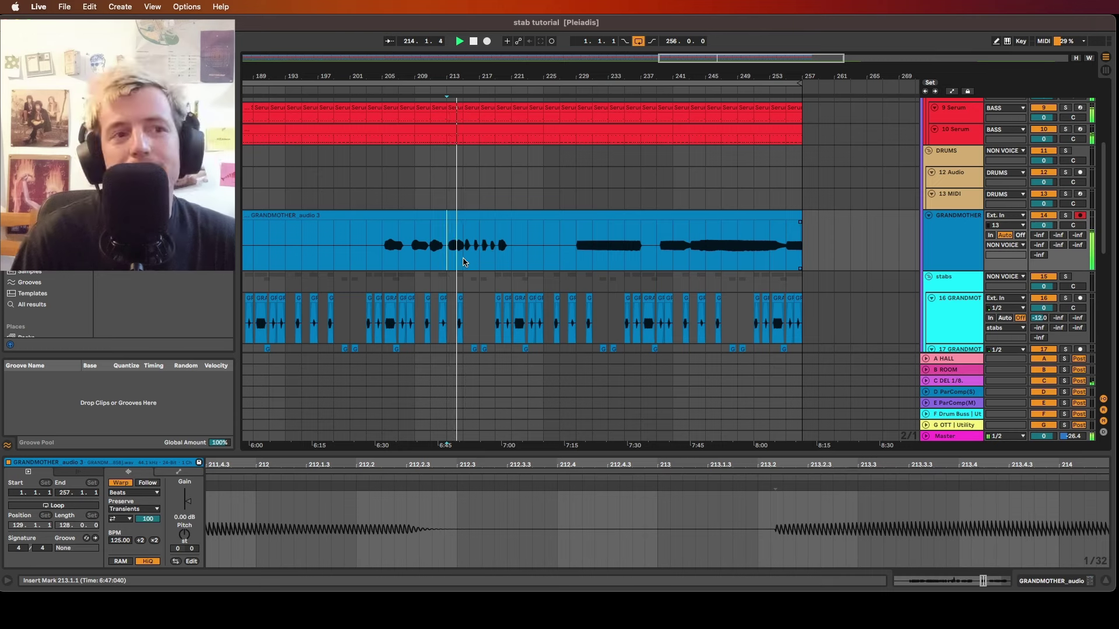
scroll(466, 262, "up", 3)
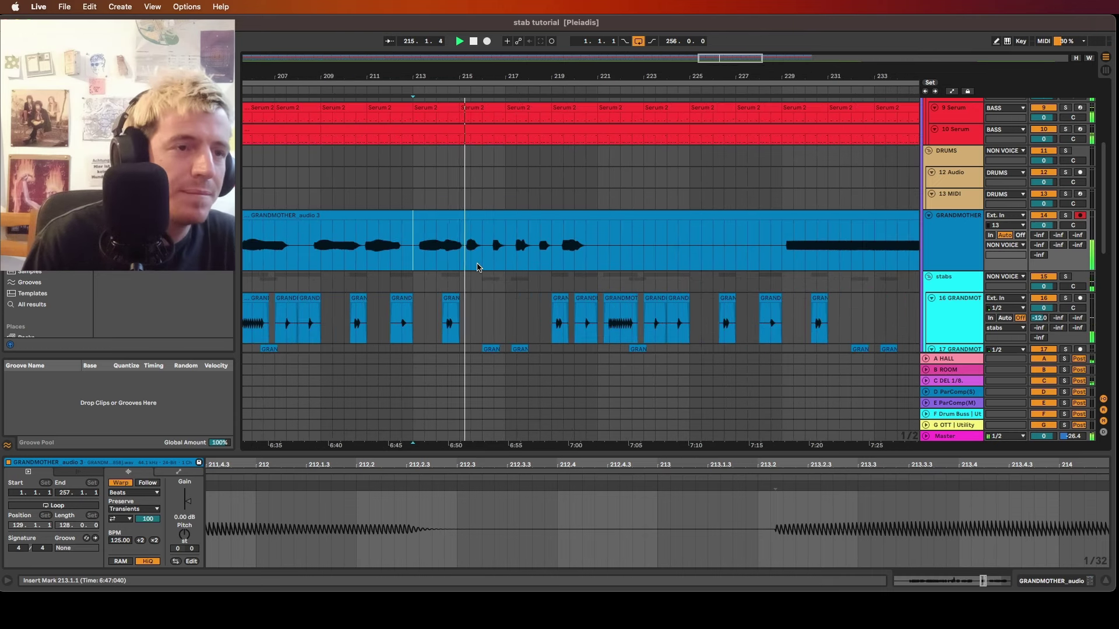
left_click(494, 259)
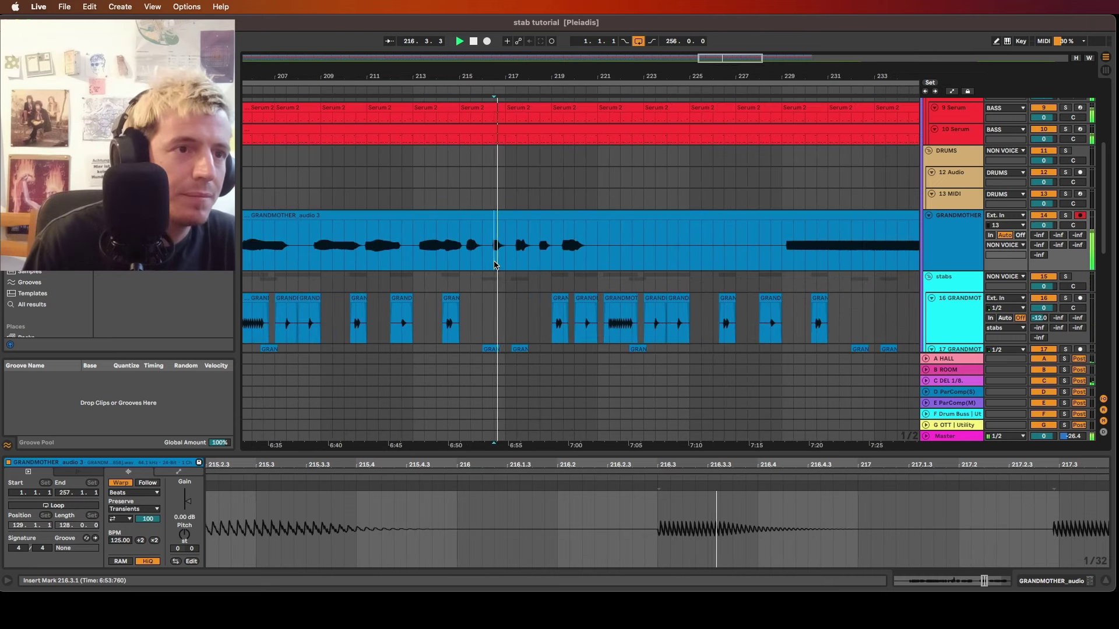
left_click(516, 263)
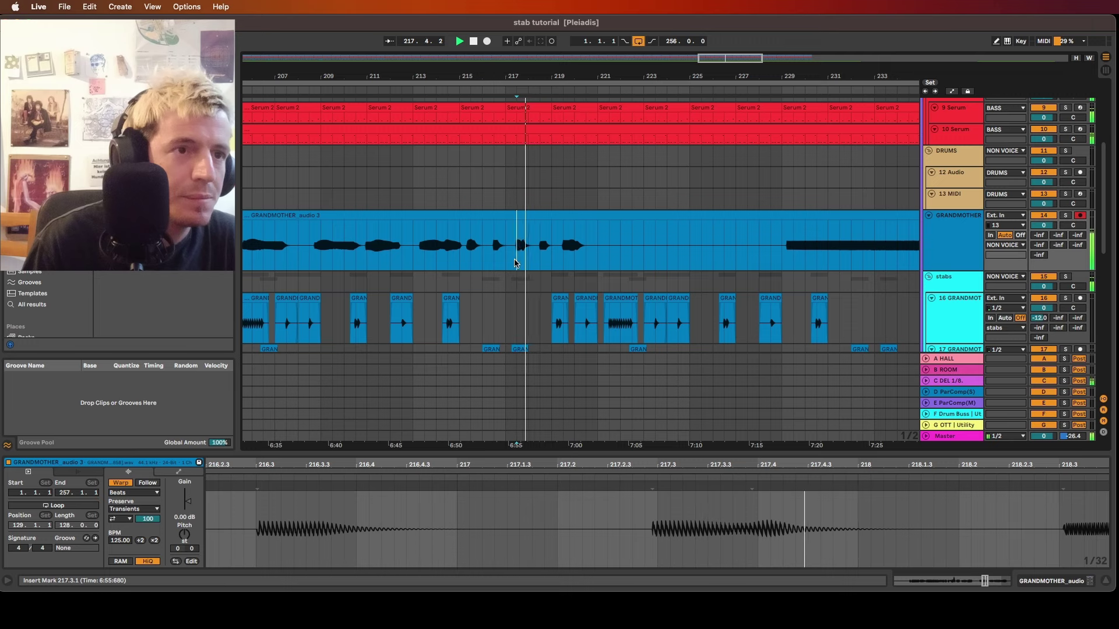
Copy the short recorded note from 217.2.3 to about 218.2.1 on track 14 and paste it at 45.1.1 on track 19
scroll(517, 264, "up", 5)
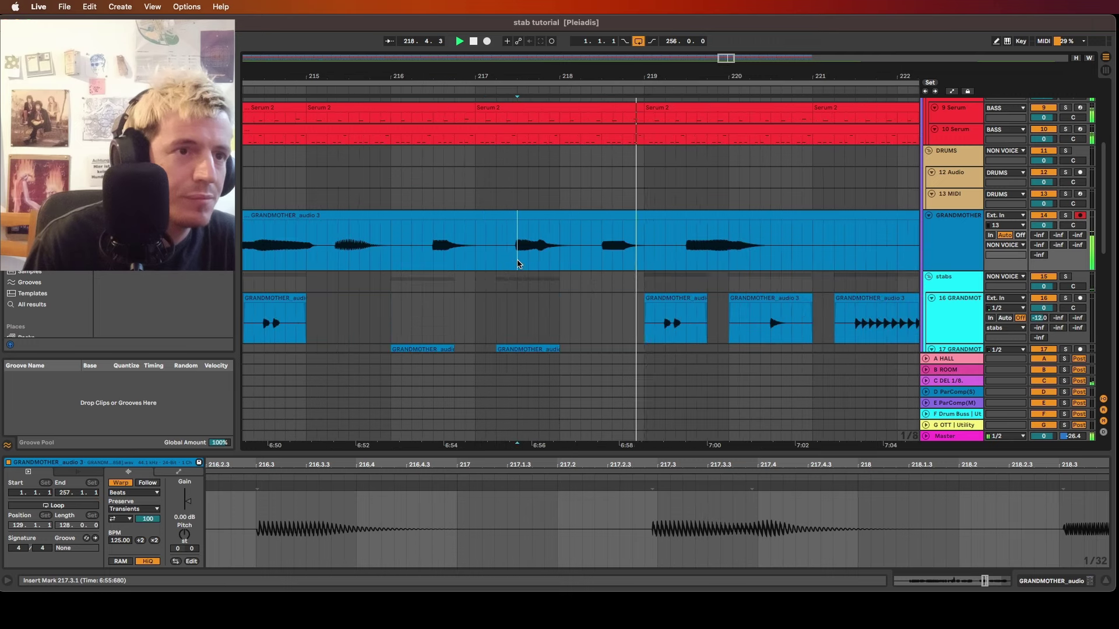
left_click_drag(508, 264, 583, 255)
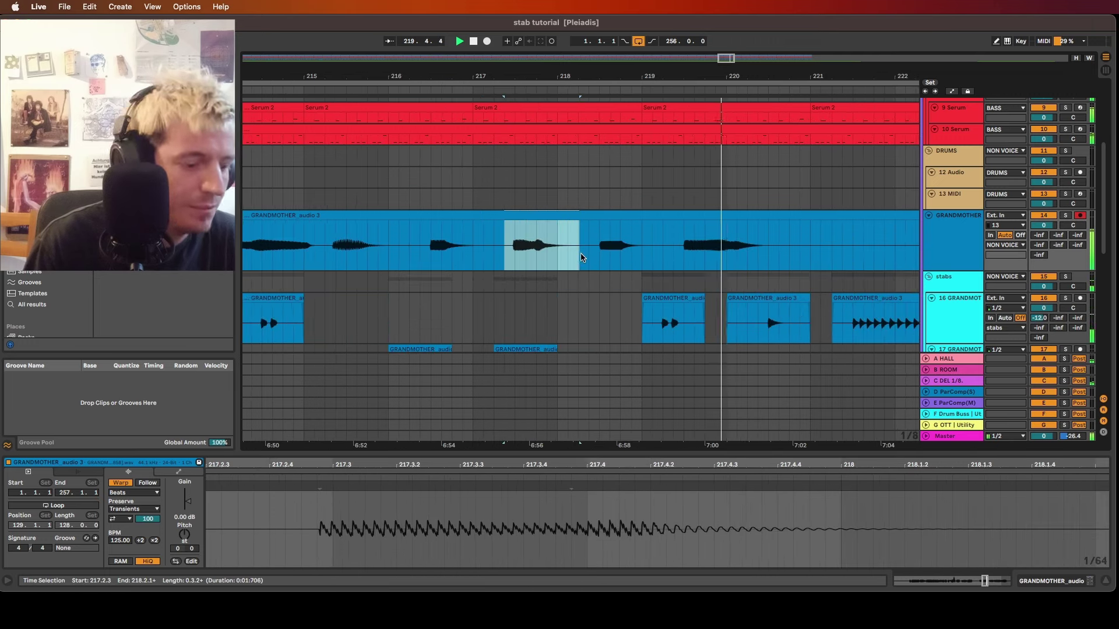
scroll(577, 257, "down", 10)
scroll(524, 256, "left", 10)
scroll(404, 250, "down", 5)
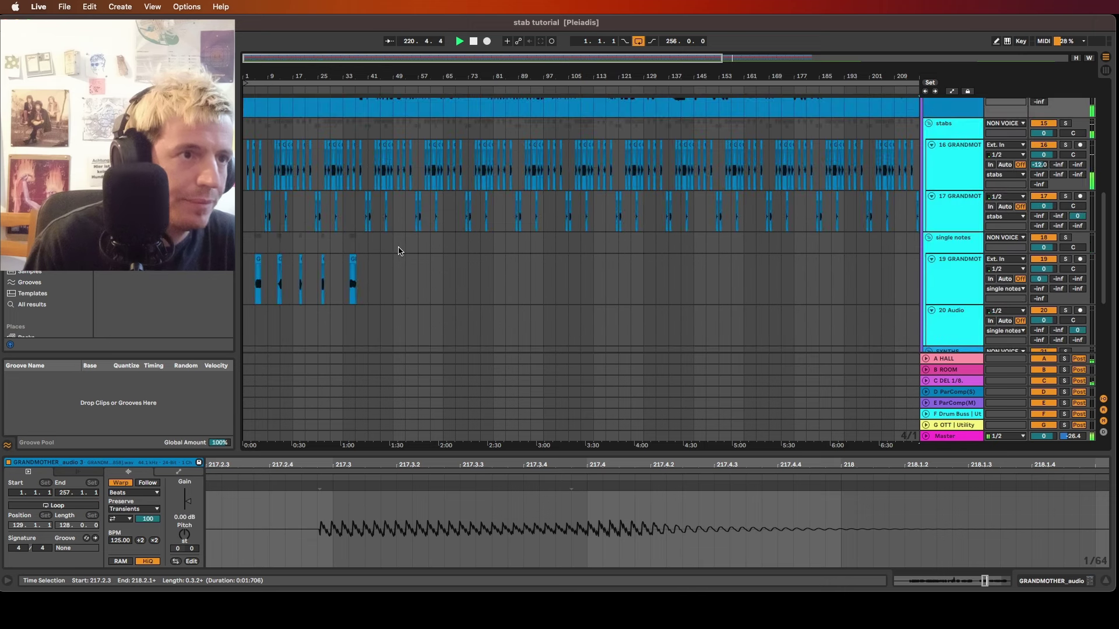
Play the arranged single notes together with the stabs from 14.3.1
scroll(379, 277, "up", 5)
scroll(539, 223, "right", 11)
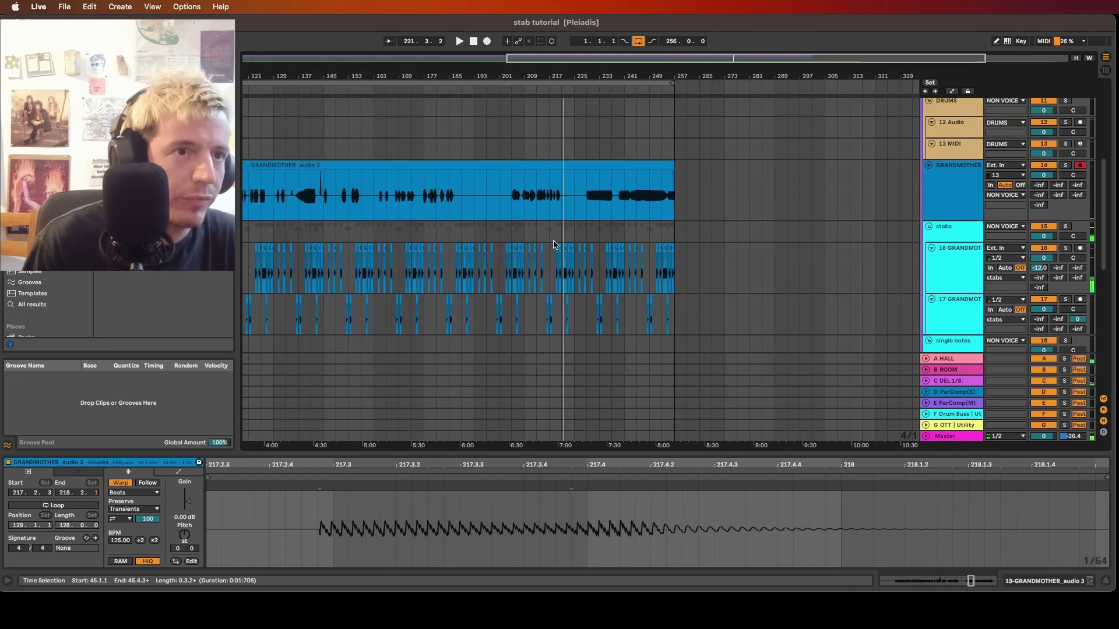
left_click(567, 208)
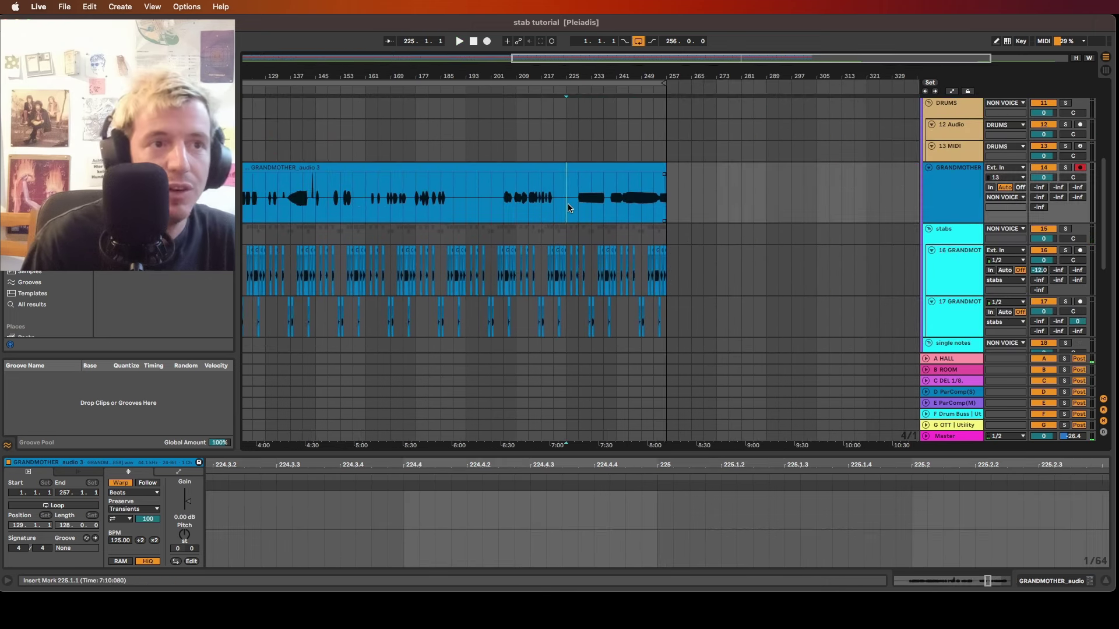
mouse_move(567, 208)
left_mouse_down()
mouse_move(245, 209)
mouse_move(245, 291)
left_mouse_up()
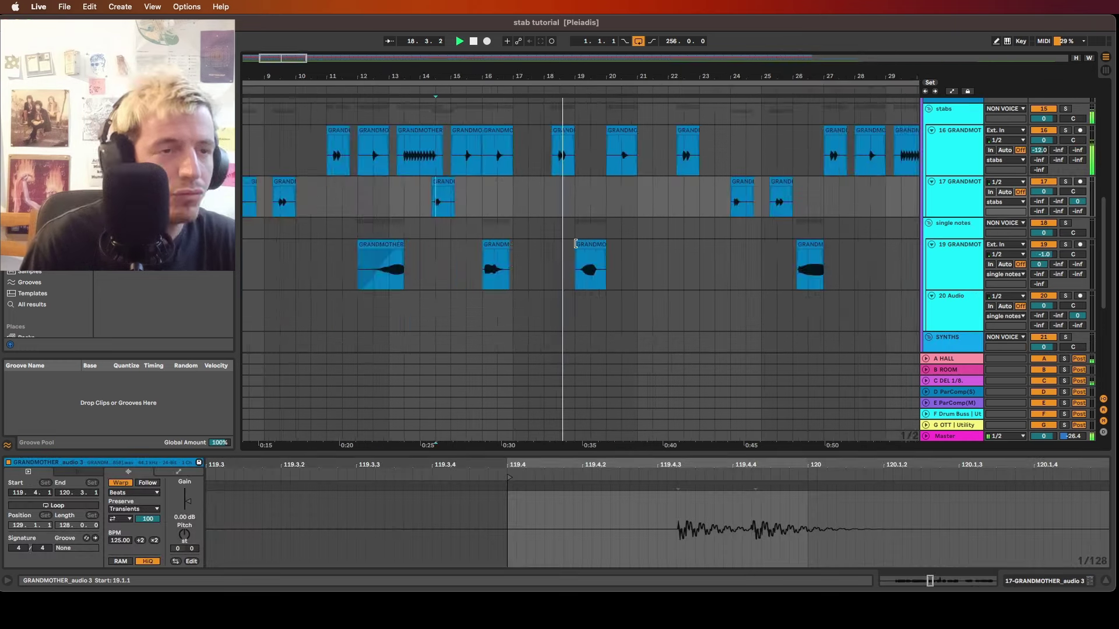
scroll(576, 244, "down", 5)
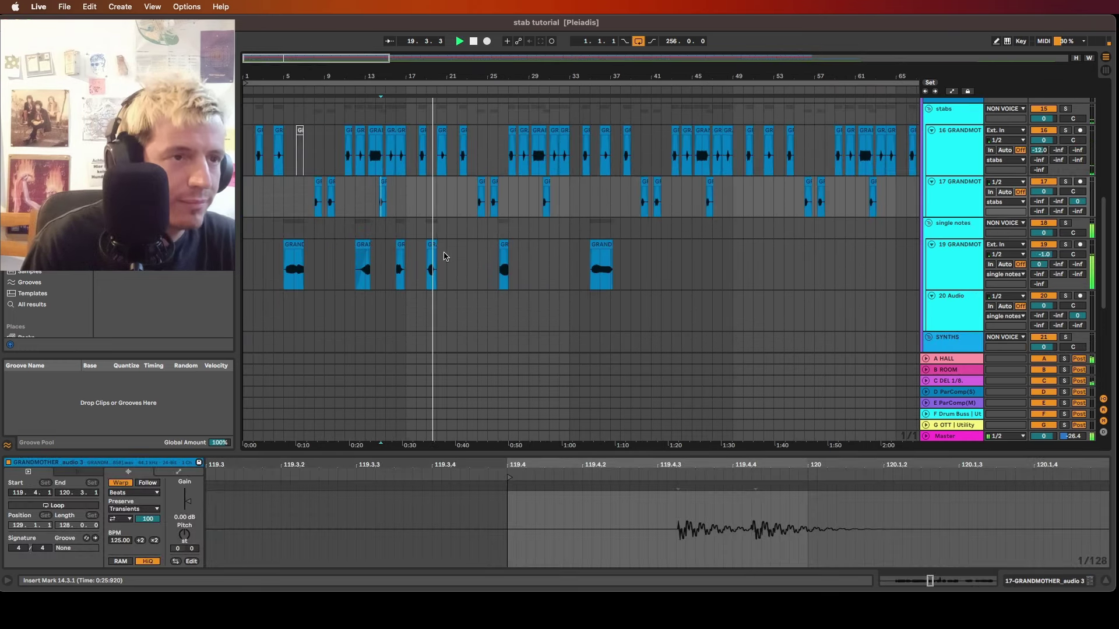
key("plus")
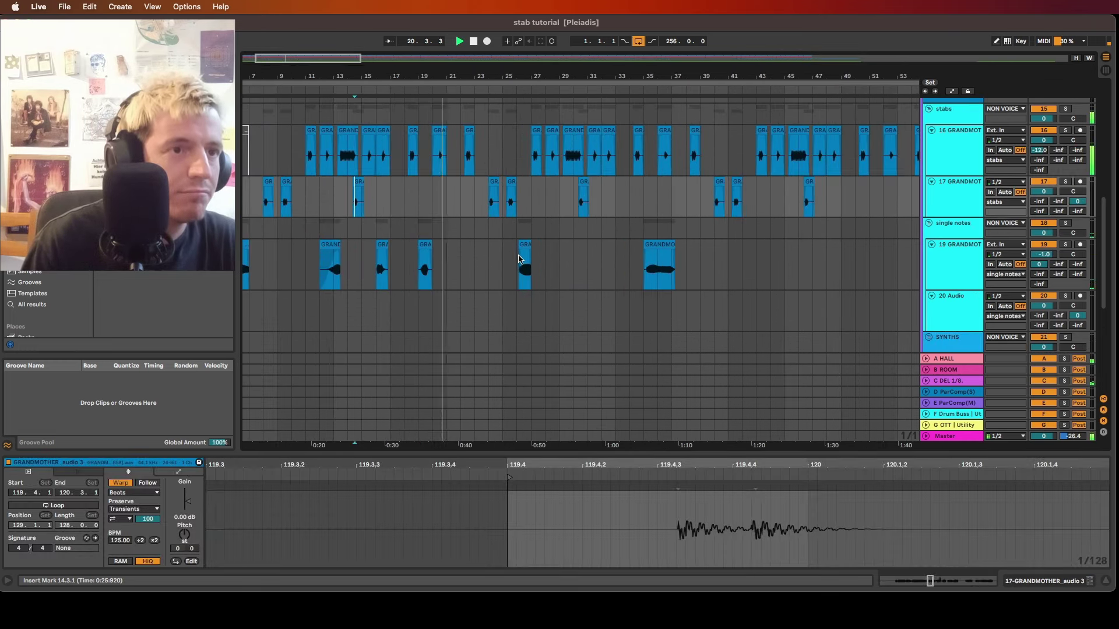
Trim the beginning of the bar 19 note on track 19 and move the remaining 0.2.1 clip back to 19.1.1
left_click(424, 245)
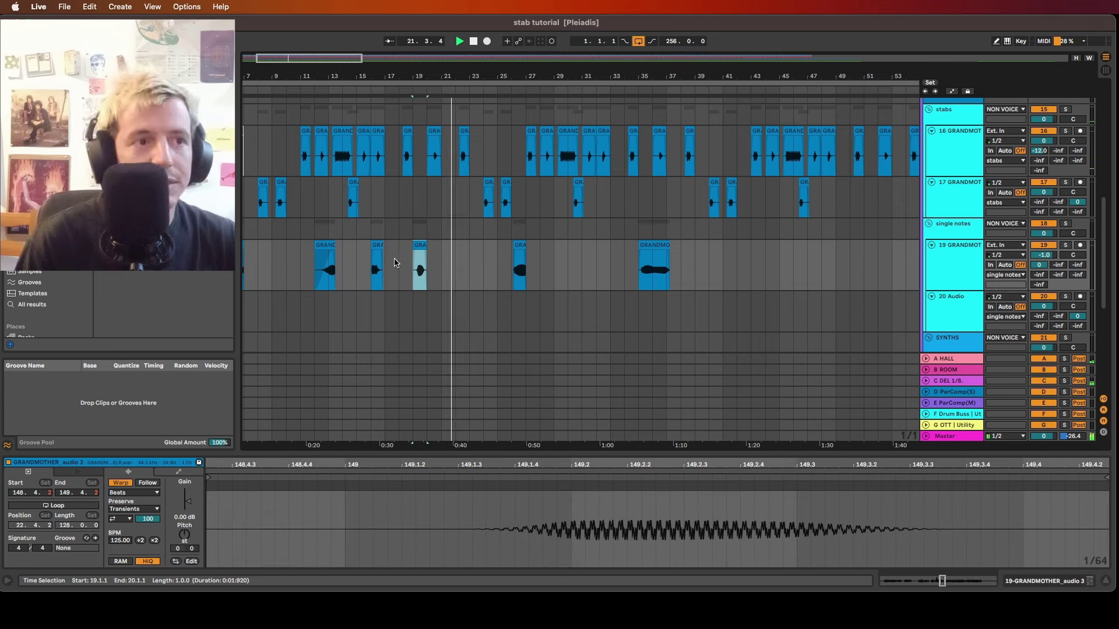
key("z")
scroll(416, 258, "up", 1)
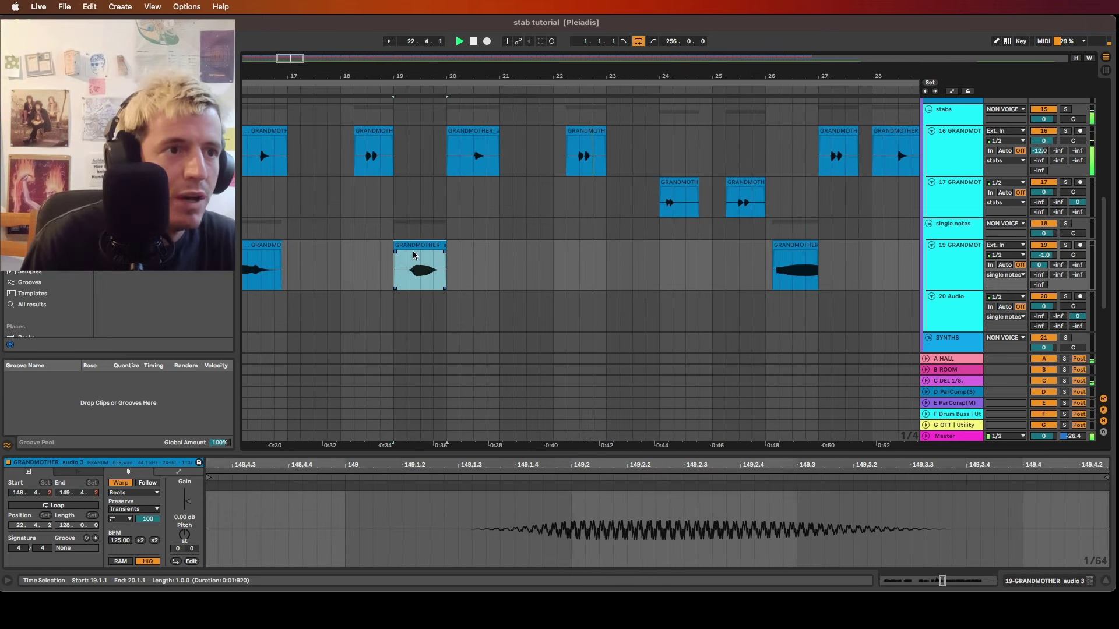
key("space")
left_click_drag(410, 249, 394, 249)
scroll(403, 247, "up", 3)
scroll(393, 250, "up", 2)
left_click_drag(409, 250, 394, 252)
key("space")
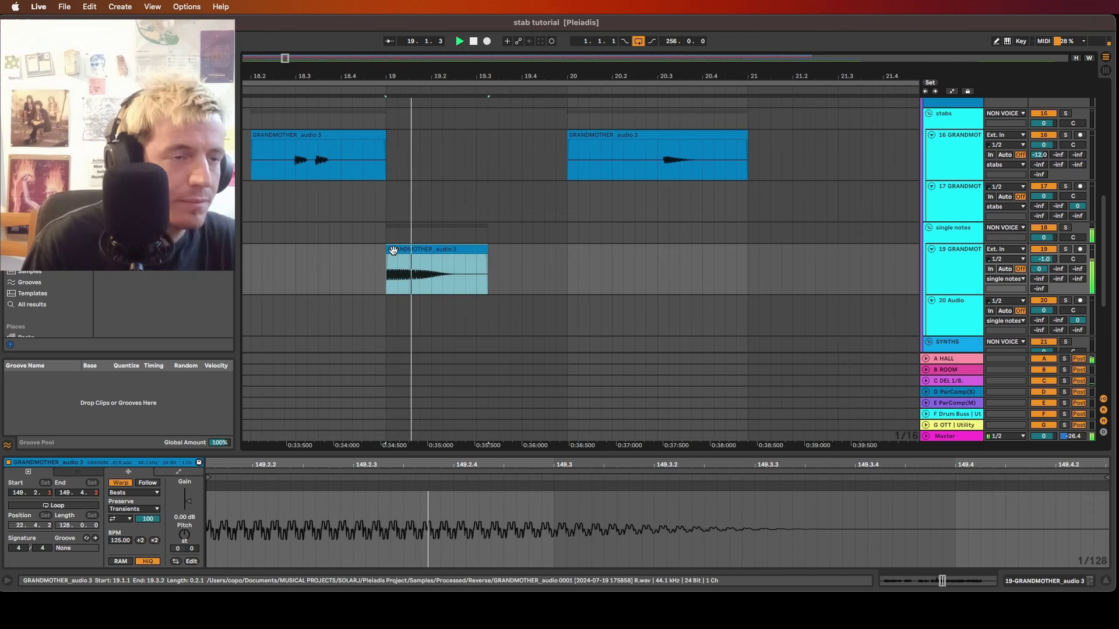
Play the trimmed bar 19 note in context from 18.2.2
left_click(263, 268)
key("space")
key("space")
key("minus")
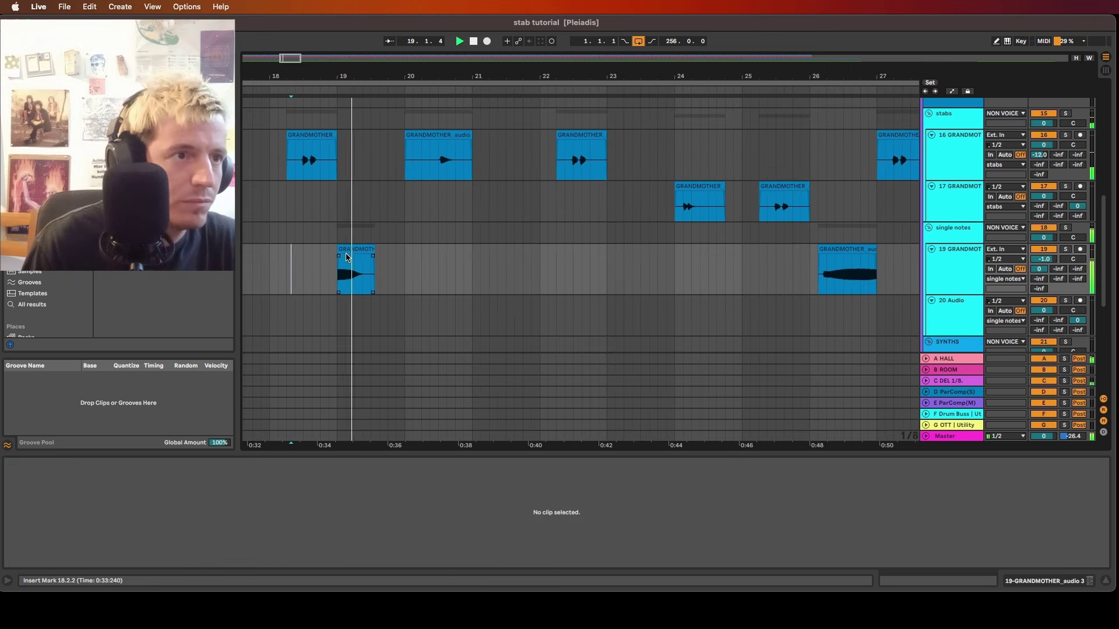
Move the trimmed note at 19.1.1 down to track 20 and set that track's A-HALL send to -7.2 dB
left_click(346, 290)
left_click_drag(347, 291, 348, 320)
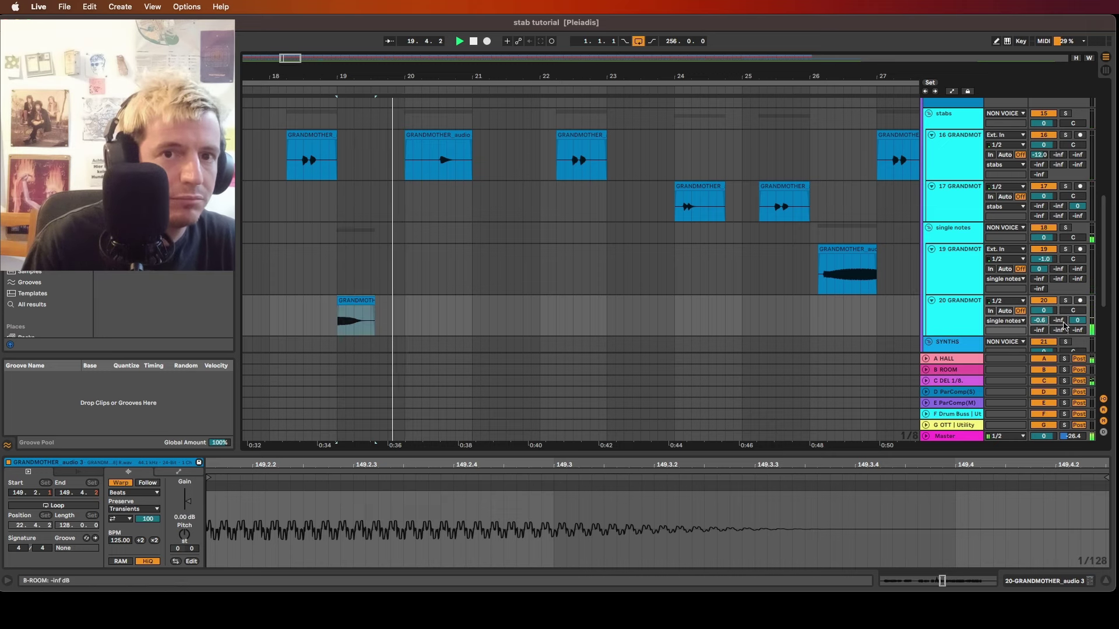
scroll(1058, 315, "down", 1)
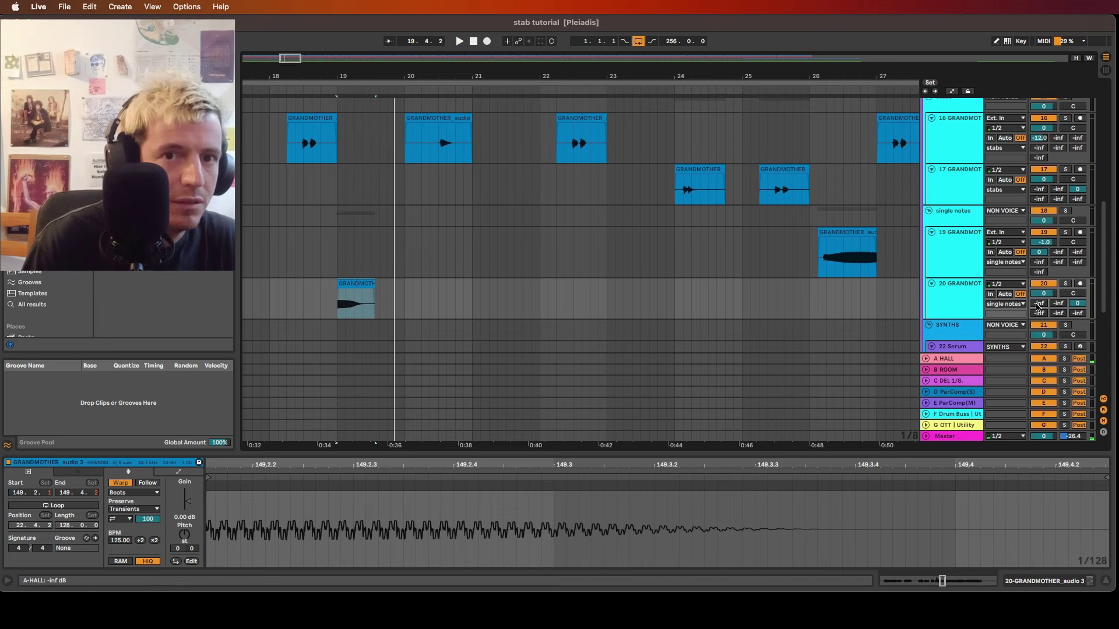
left_click_drag(1038, 307, 1038, 294)
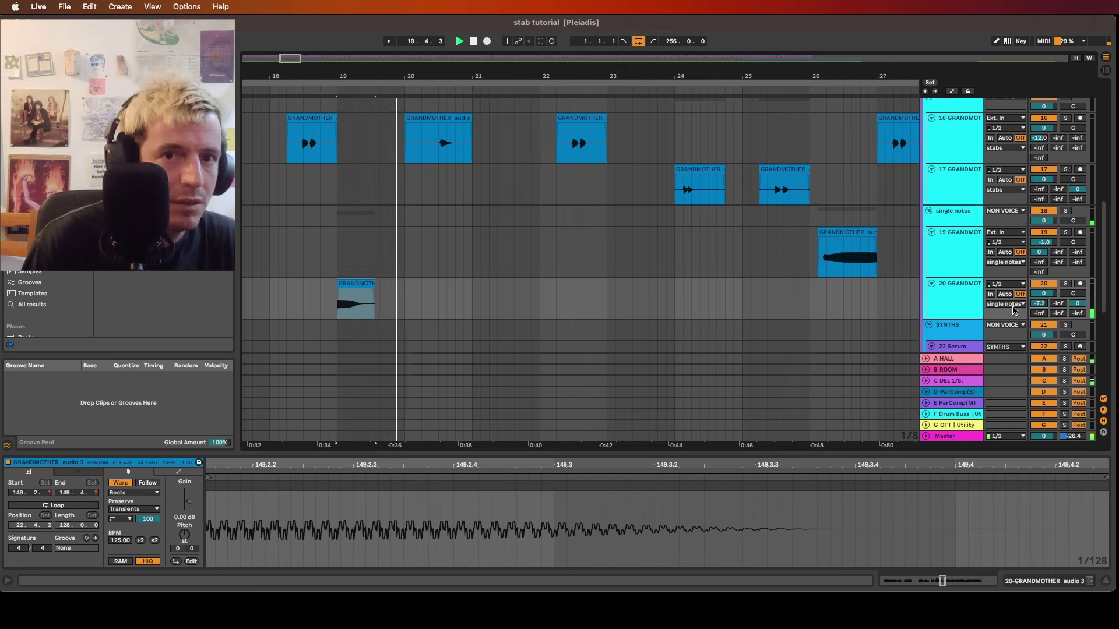
Inspect the ValhallaDelay settings on the C DEL 1/8 return and close the plugin window
left_click(950, 382)
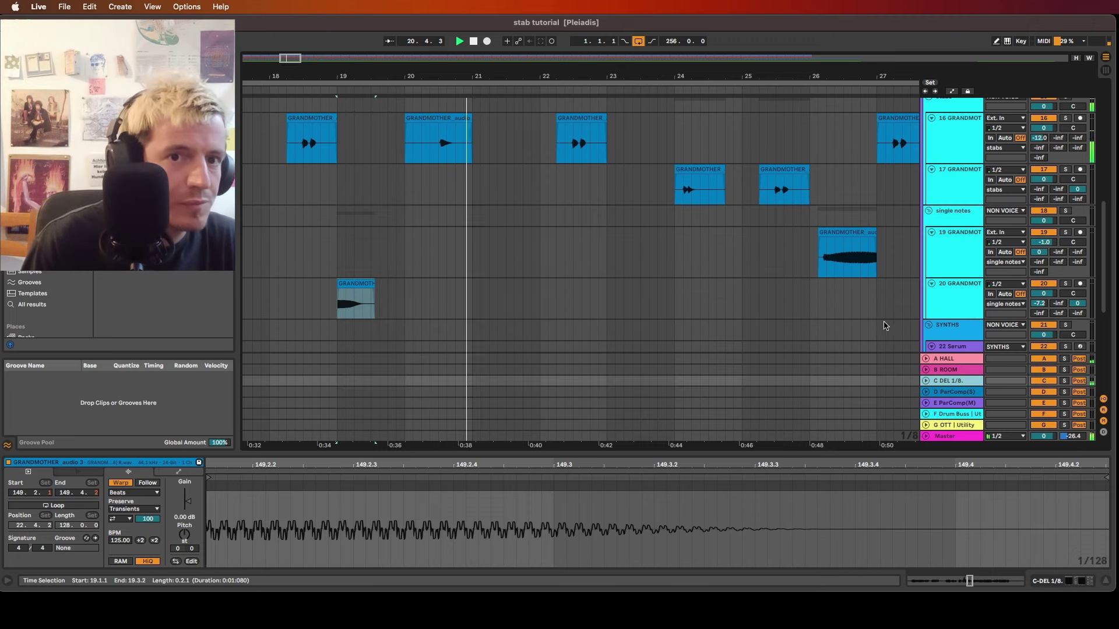
double_click(950, 382)
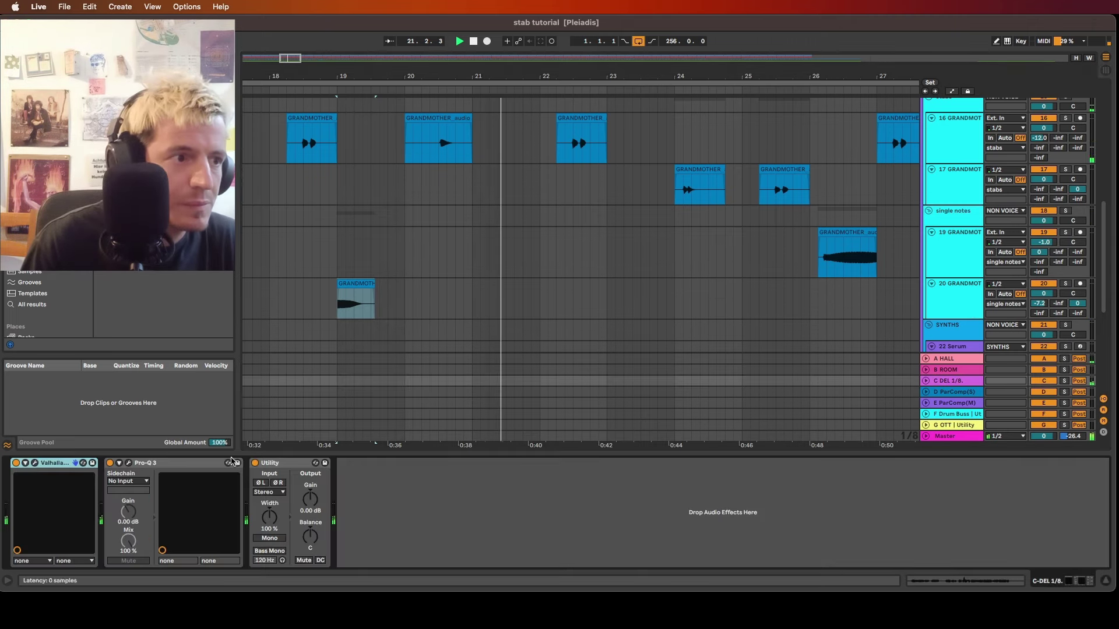
left_click(35, 463)
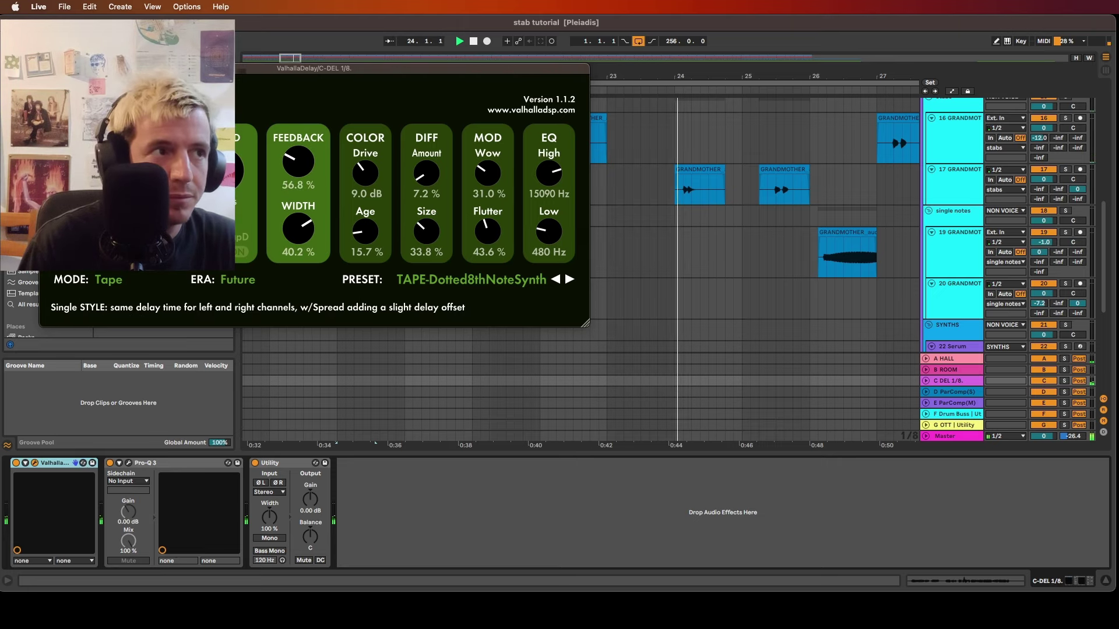
left_click(46, 68)
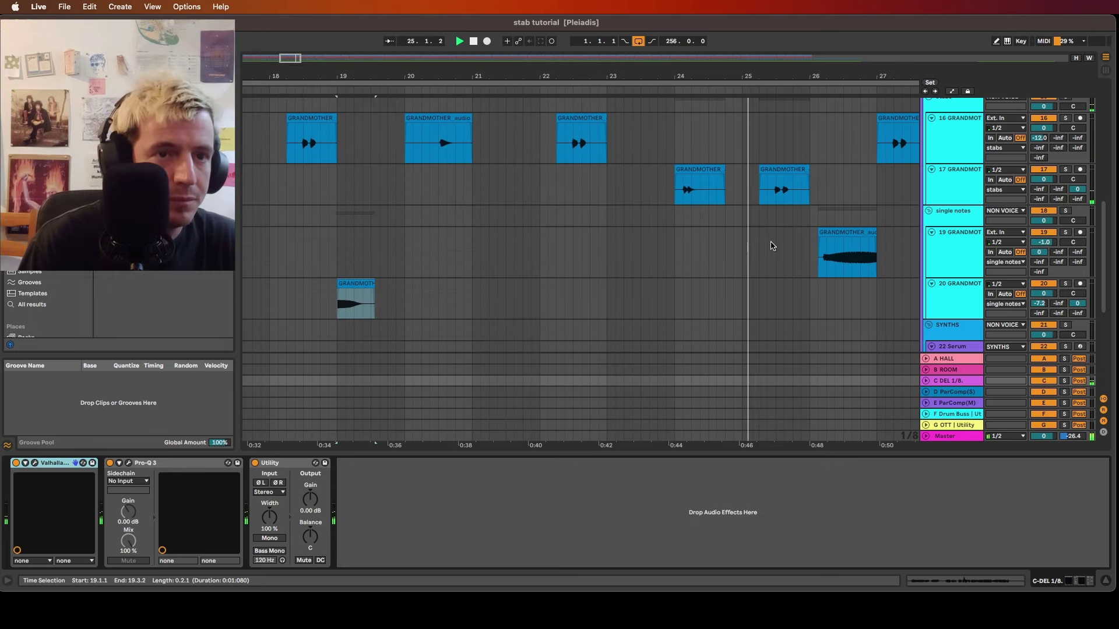
left_click_drag(832, 242, 773, 247)
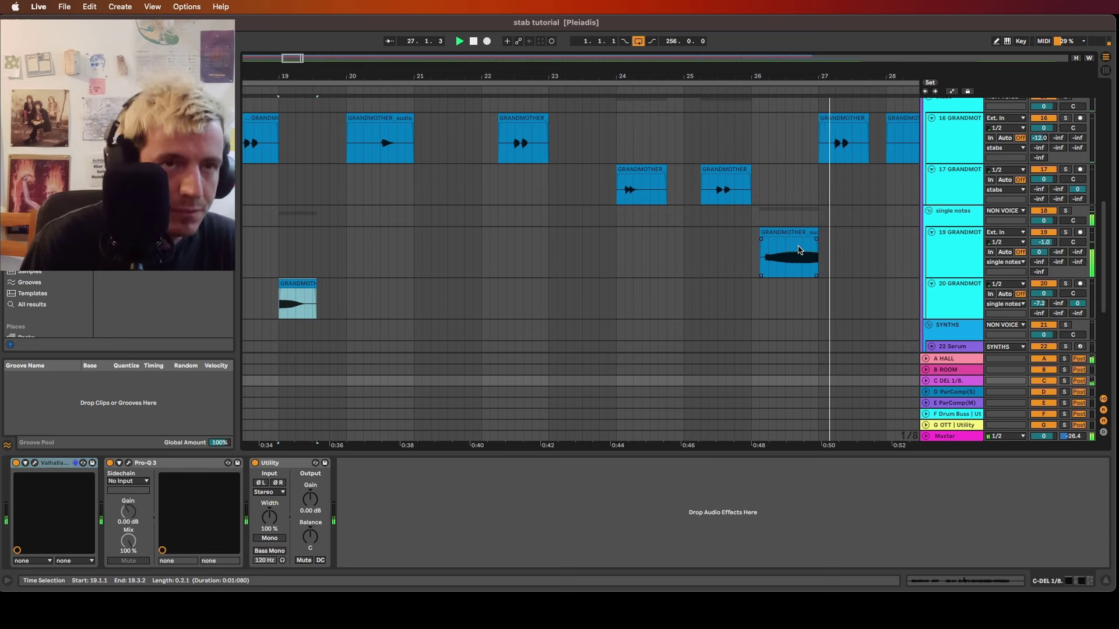
scroll(837, 229, "up", 2)
scroll(837, 229, "right", 1)
scroll(837, 229, "up", 2)
scroll(834, 227, "down", 2)
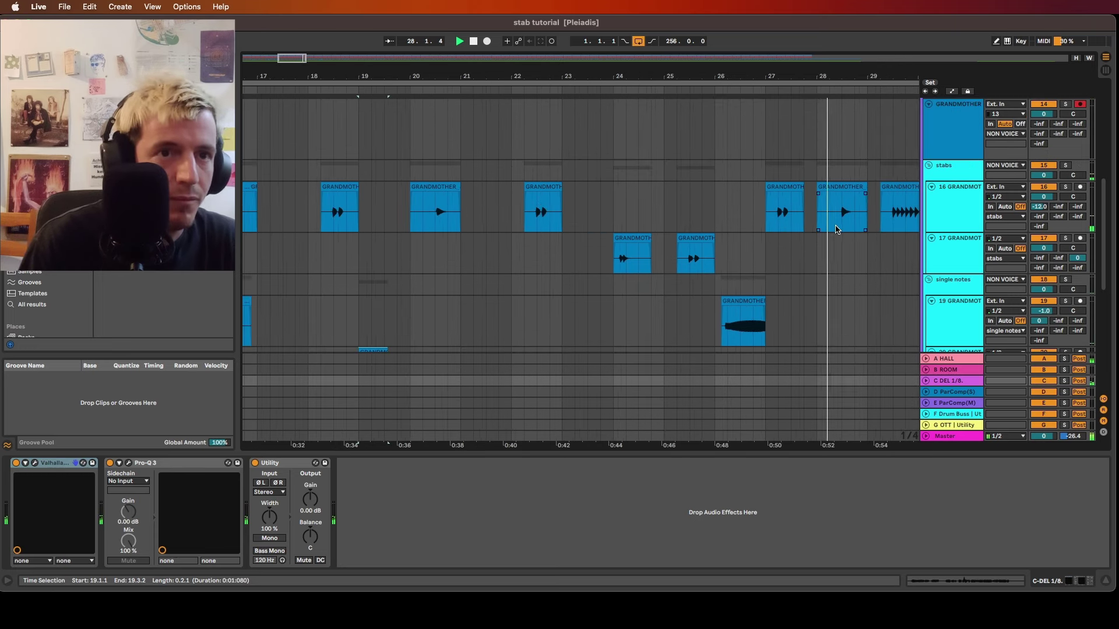
Move the bar 27 stab on track 16 one sixteenth later to 27.1.2 and play from 27.1.1
scroll(810, 227, "up", 6)
key("space")
left_click_drag(772, 187, 786, 189)
left_click(707, 214)
key("space")
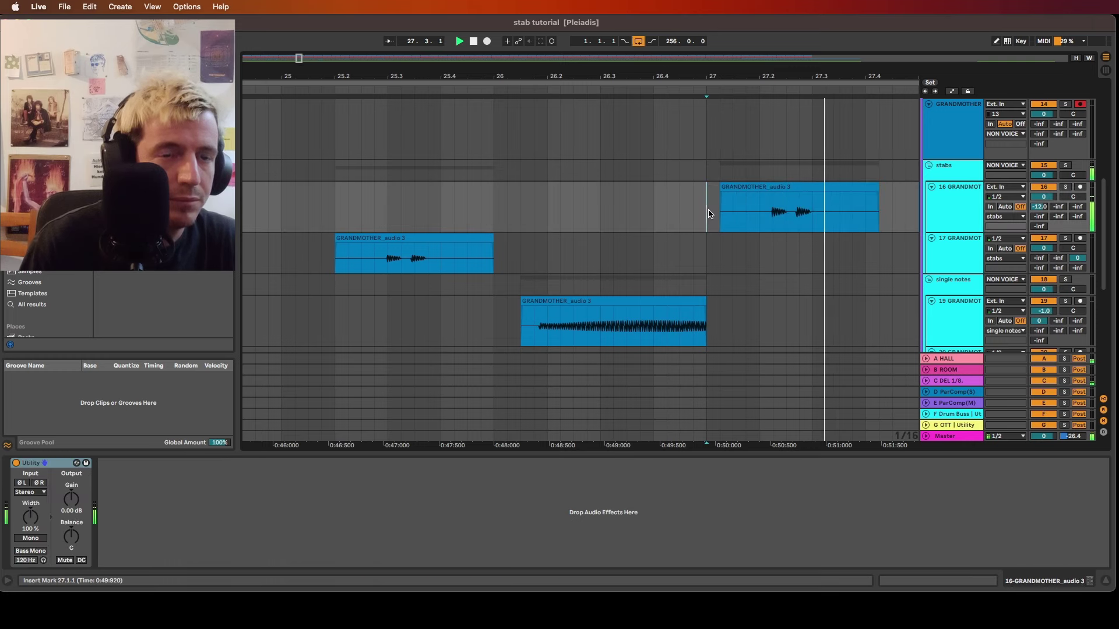
Move the long note at bar 35 on track 19 earlier to 30.3.1
scroll(722, 220, "down", 5)
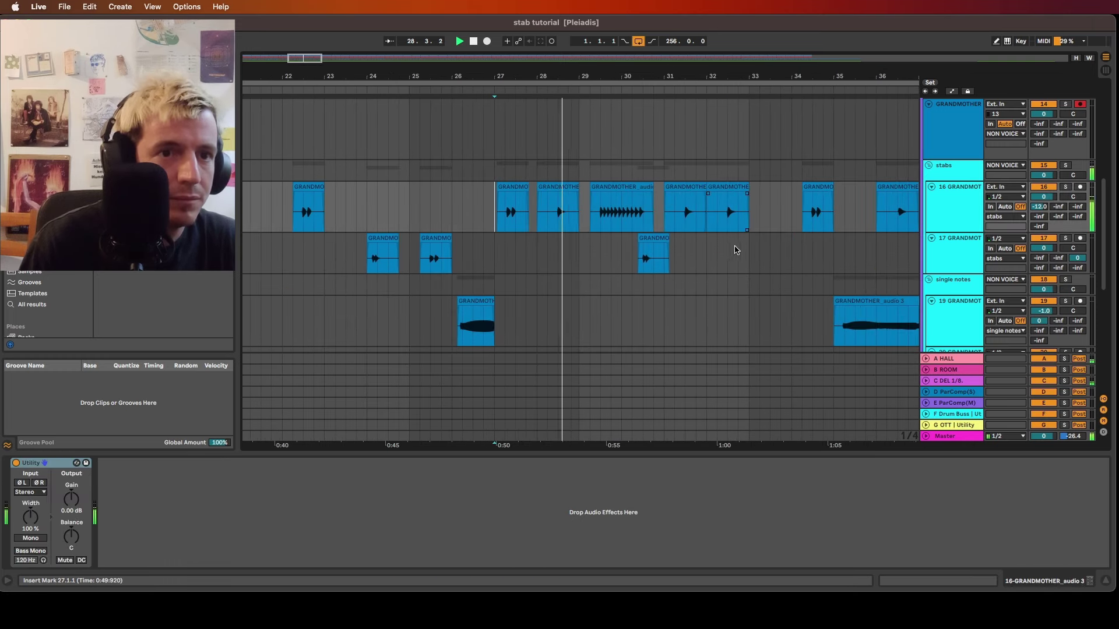
scroll(734, 233, "down", 3)
scroll(734, 233, "right", 5)
left_click(741, 233)
left_click_drag(741, 232, 551, 243)
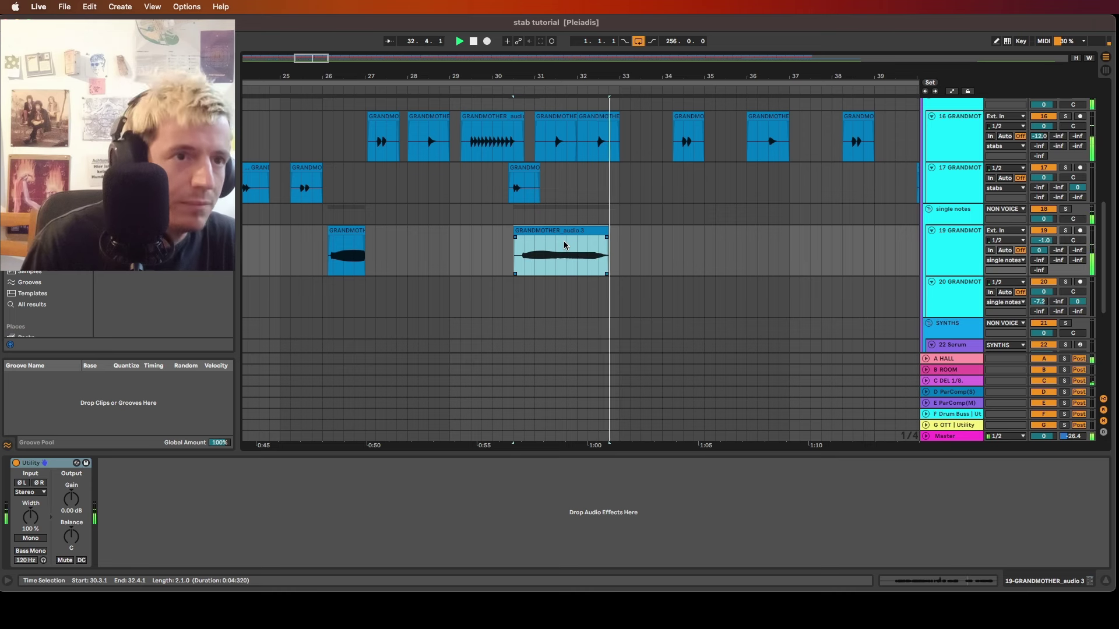
Move the bar 34 stab on track 16 two bars earlier into bar 32 and play from 31.3.1
left_click(648, 125)
left_click_drag(646, 125, 597, 128)
left_click(558, 191)
key("space")
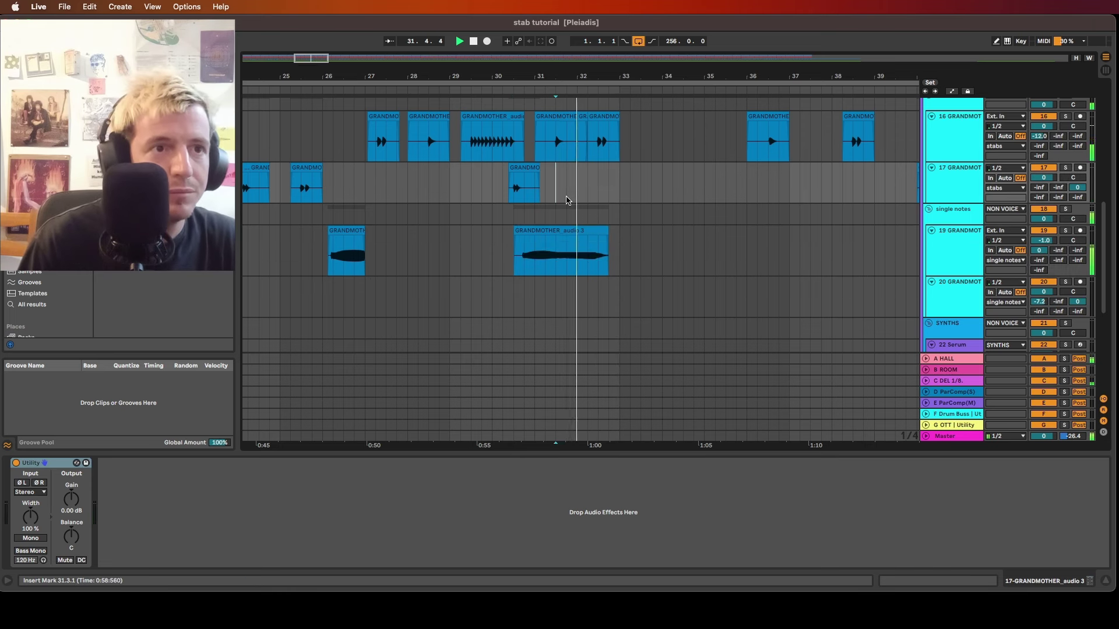
Fade out the end of the track 19 note at 30.3.1, starting near bar 32, and play it from 32.1.1
left_click(606, 239)
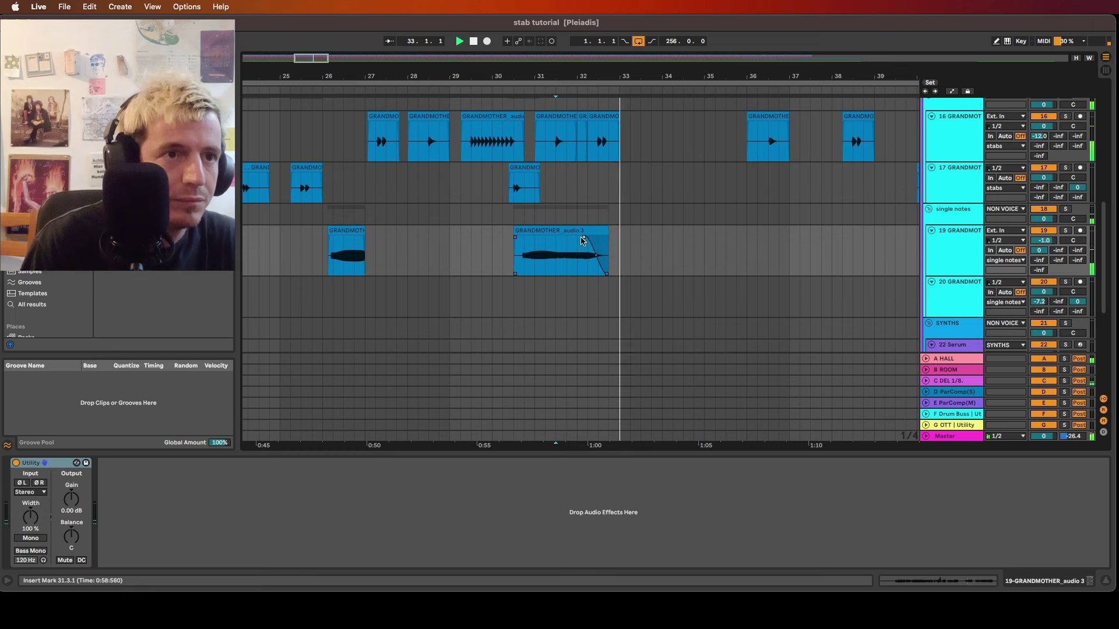
left_click(585, 242)
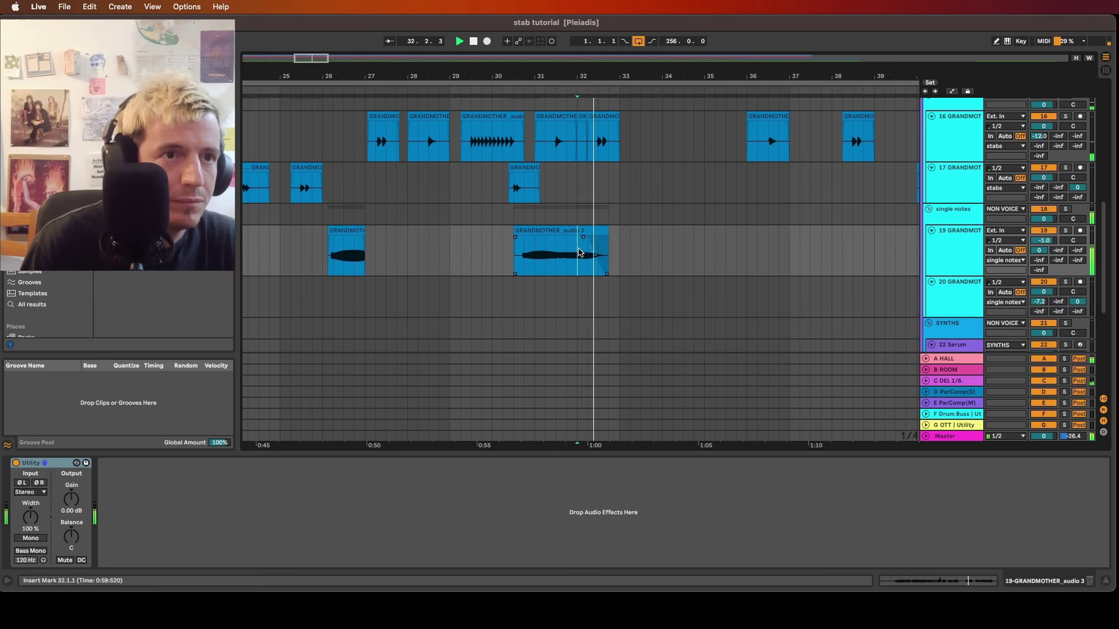
key("space")
Duplicate the 32-bar pattern from 1.1.1 to 33.1.1 on tracks 19 and 20 repeatedly until it fills up to bar 257
scroll(697, 207, "down", 3)
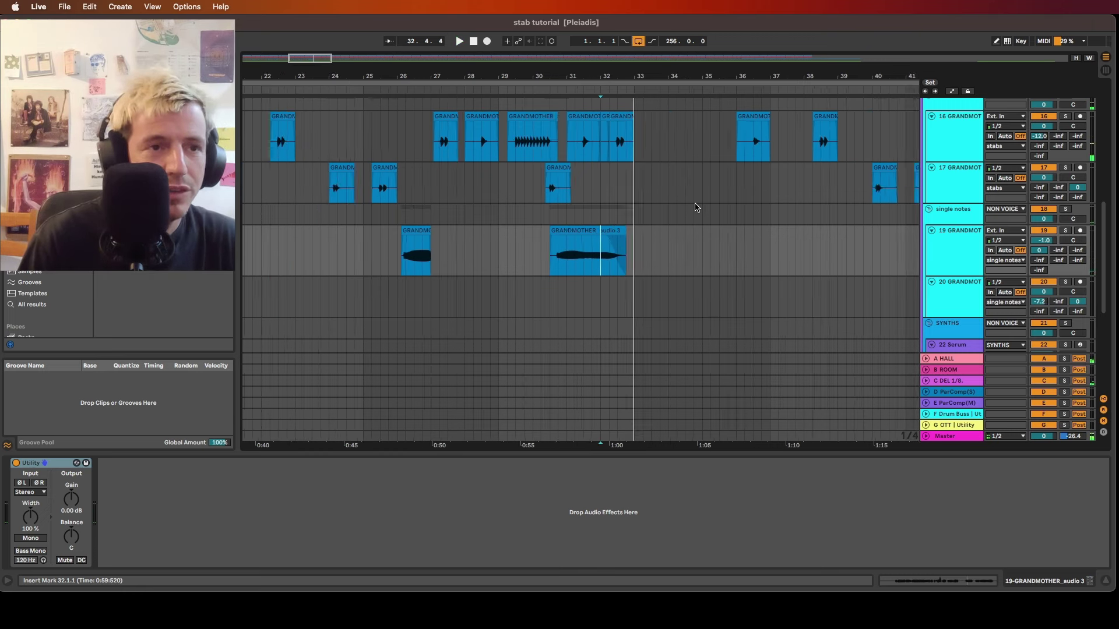
scroll(697, 207, "down", 4)
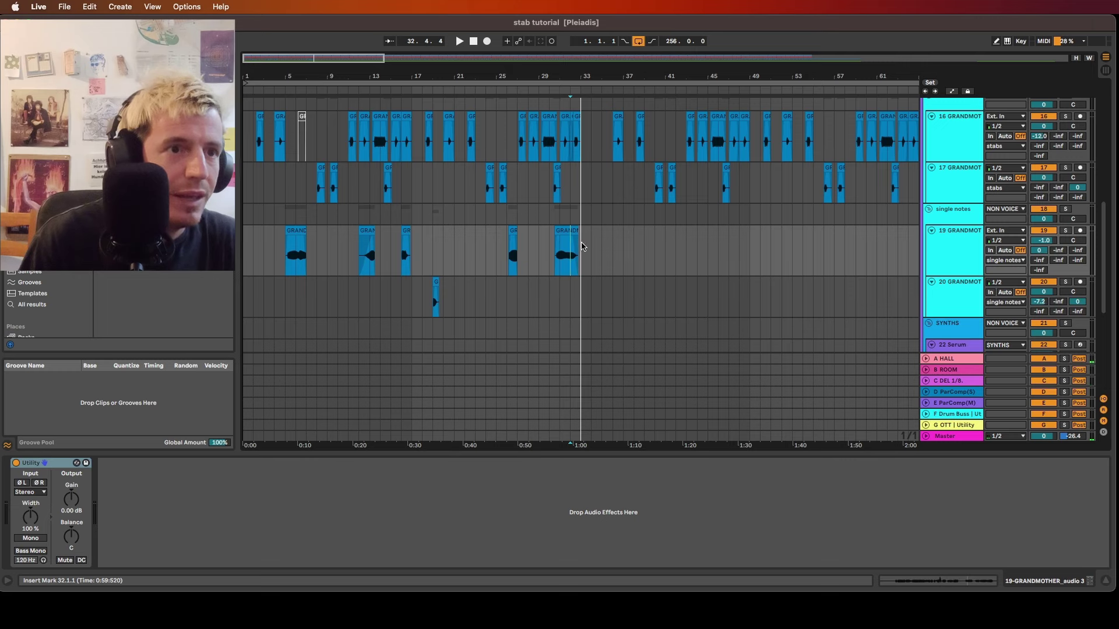
left_click_drag(582, 246, 257, 300)
scroll(350, 265, "down", 5)
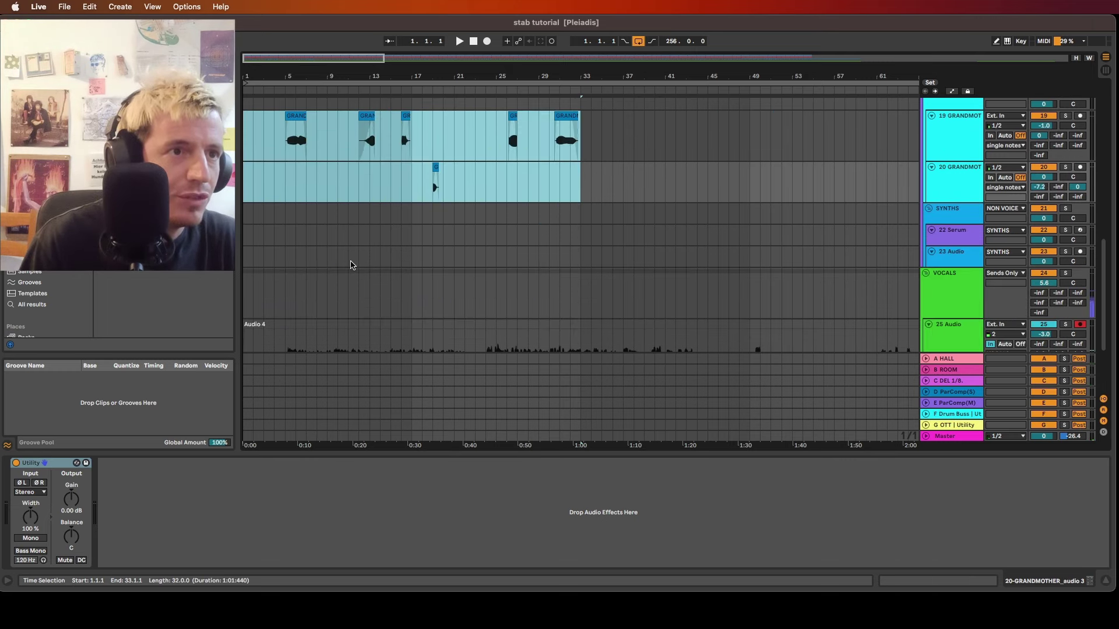
scroll(350, 265, "up", 5)
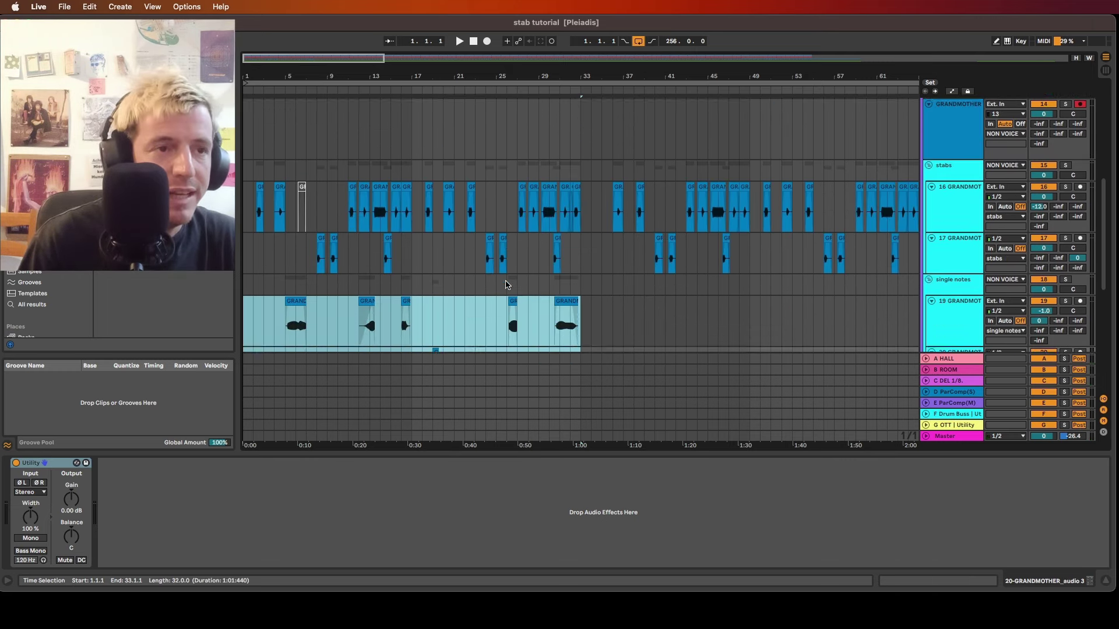
scroll(488, 233, "down", 4)
key("super+d")
key("minus")
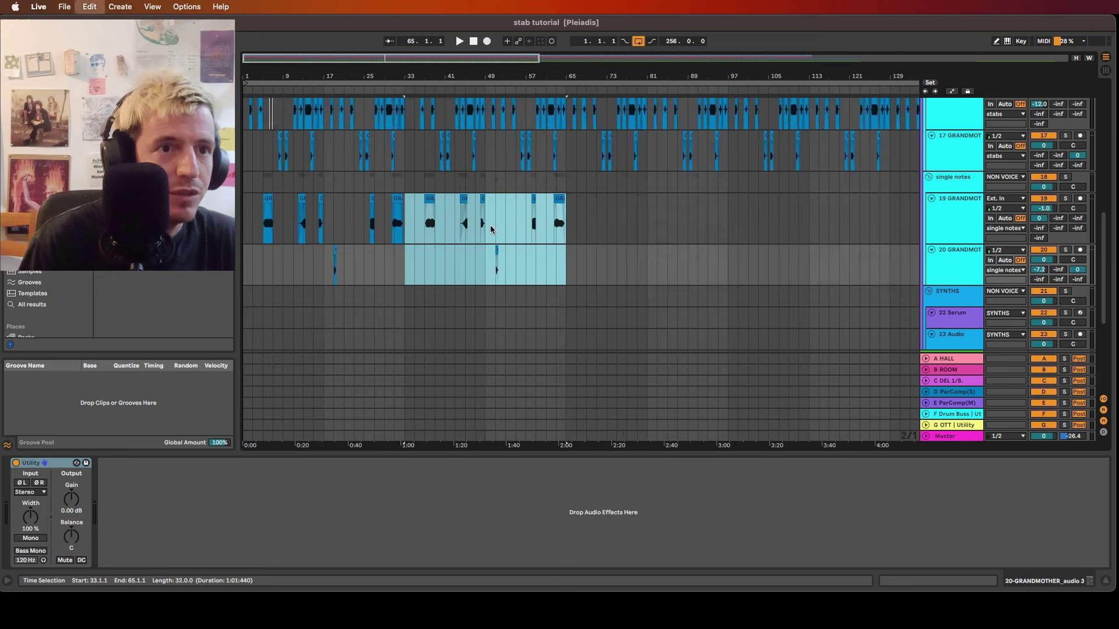
key("super+d")
key("minus")
key("super+d")
key("super+d")
key("super+d")
key("super+d")
key("super+d")
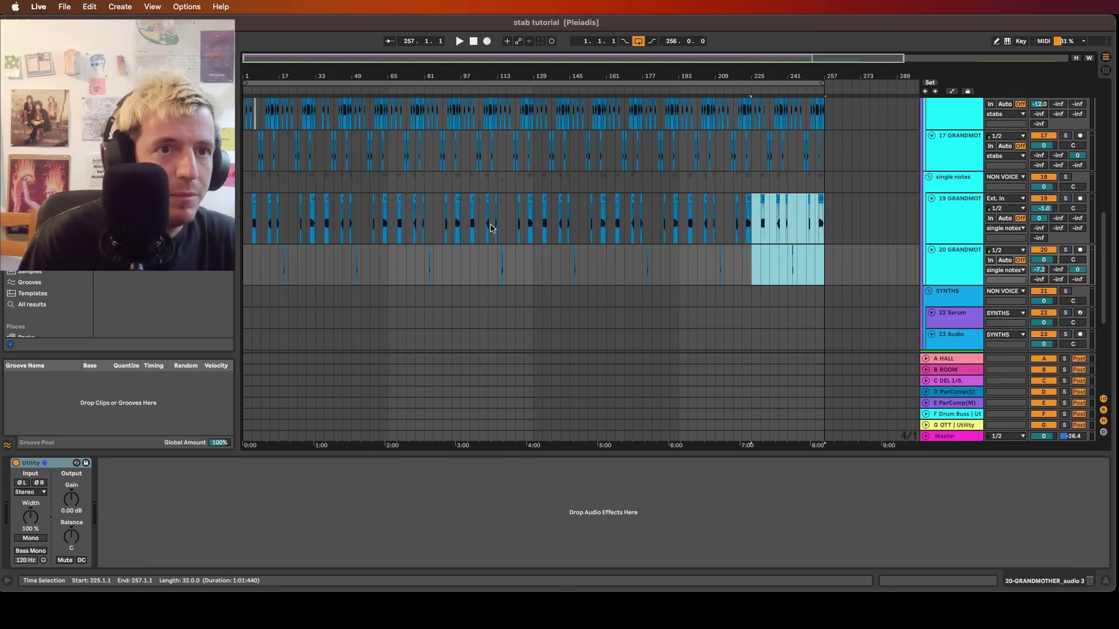
Play the original GRANDMOTHER recording on track 14 from 255.1.1
scroll(582, 233, "up", 5)
left_click(754, 257)
key("space")
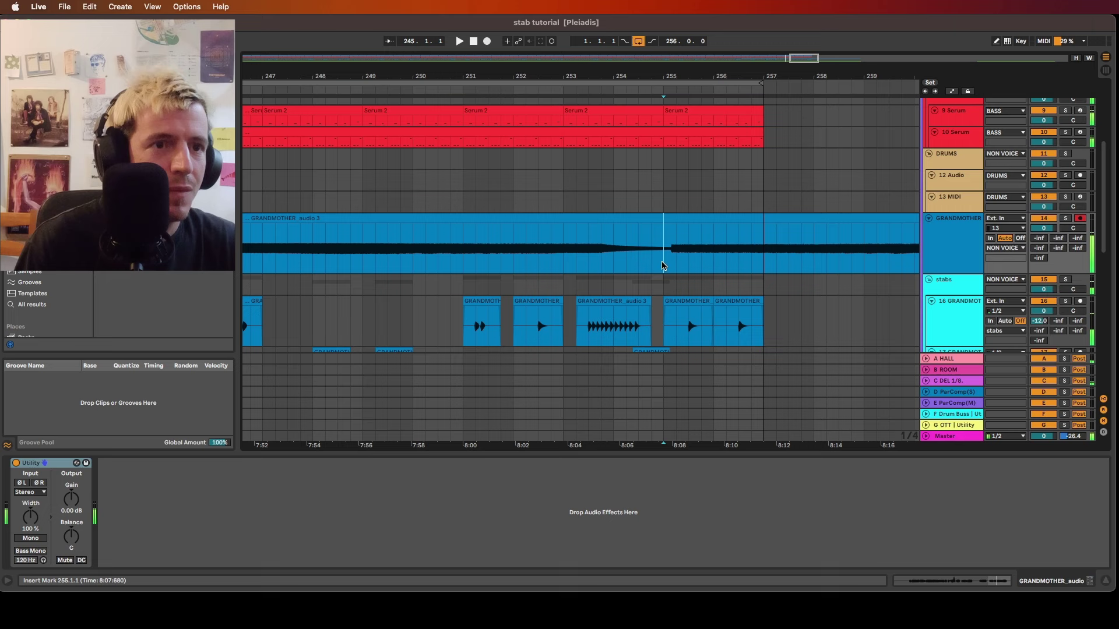
key("space")
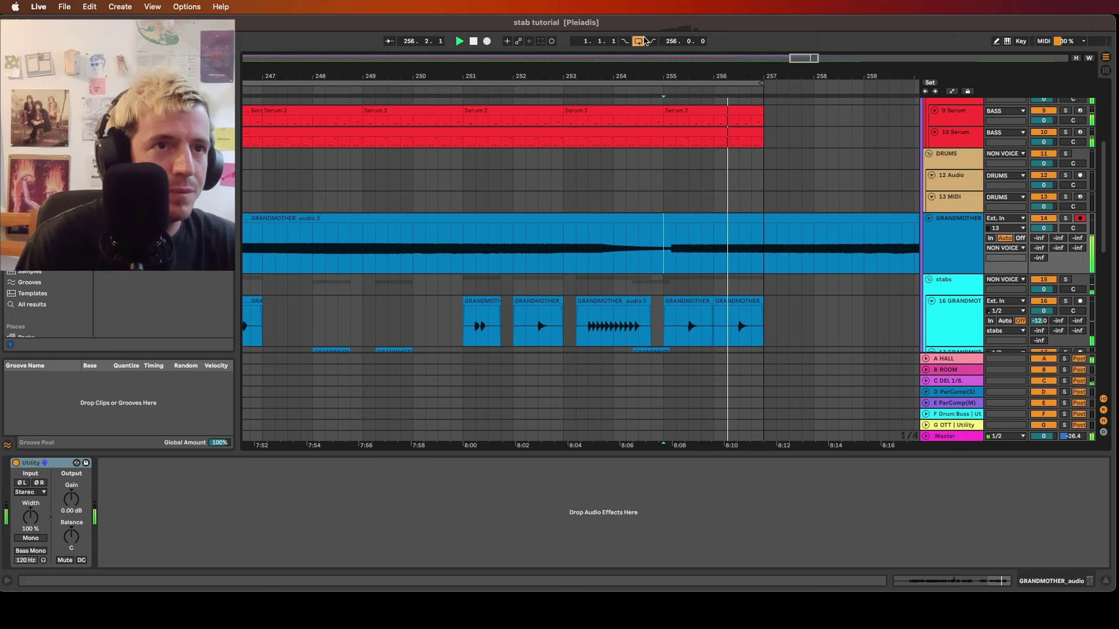
Turn off the arrangement loop and split the GRANDMOTHER recording on track 14 at the note's start, about 255.1.3
scroll(676, 264, "up", 3)
scroll(676, 264, "up", 3)
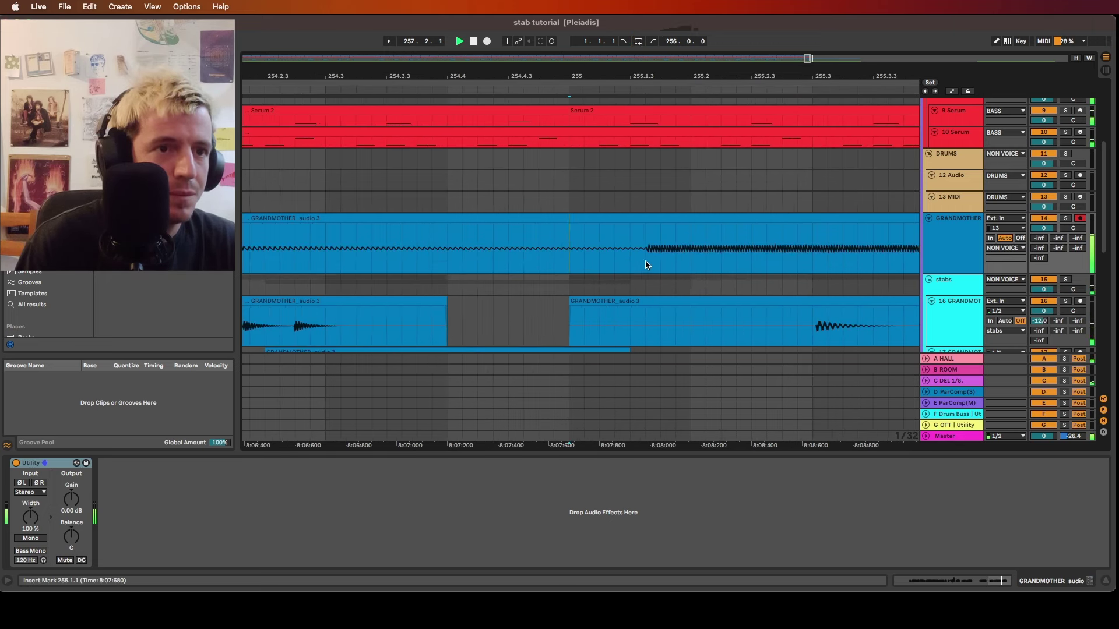
scroll(645, 264, "down", 10)
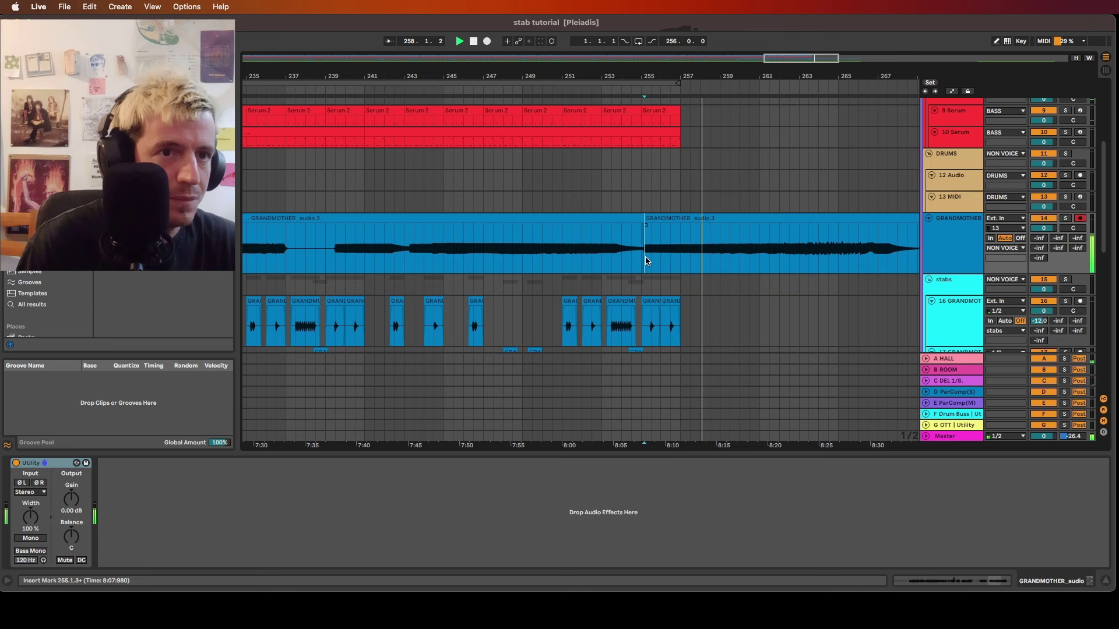
Select the split-off GRANDMOTHER note on track 14 and trim its end to about 271.4.2
left_click(687, 220)
scroll(758, 221, "up", 1)
left_click_drag(852, 227, 786, 229)
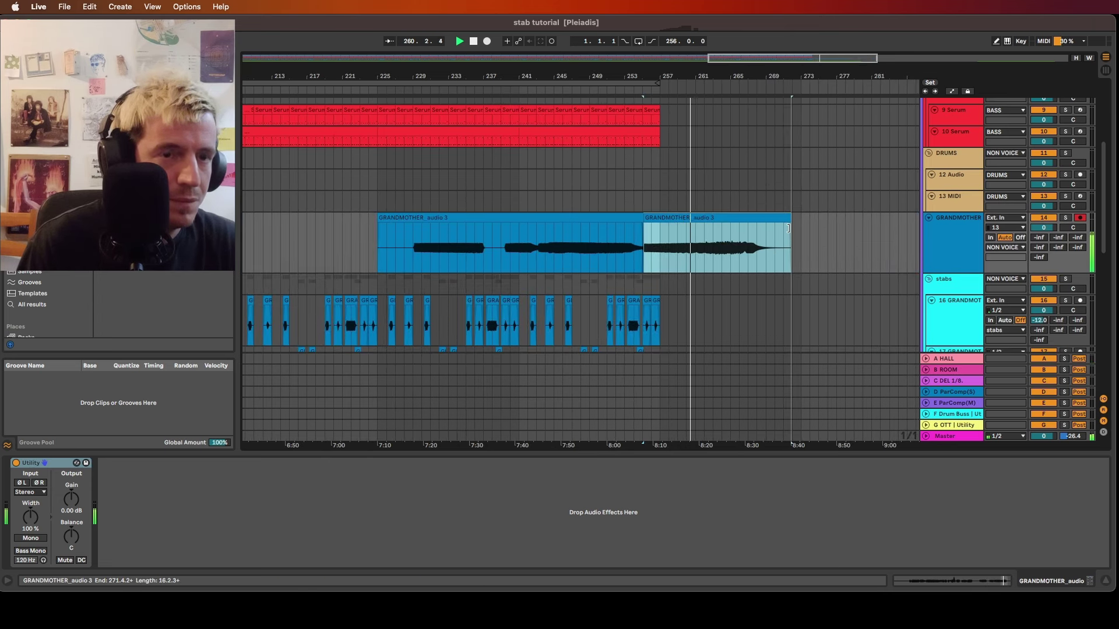
key("x")
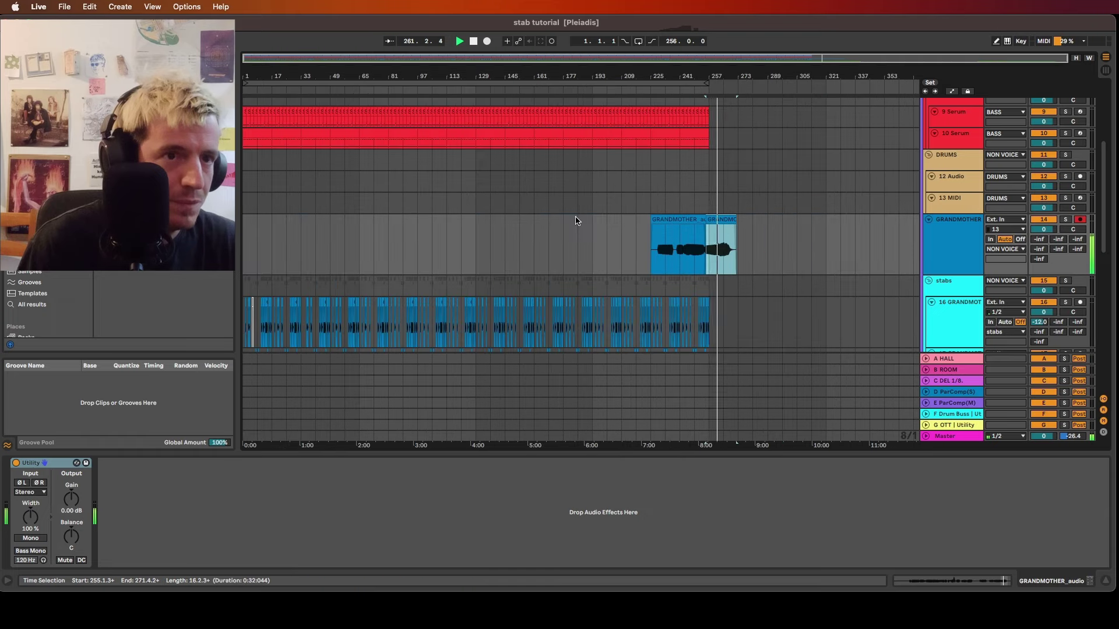
Duplicate track 20 and delete all the clips on the copied track
scroll(576, 220, "down", 8)
left_click(946, 242)
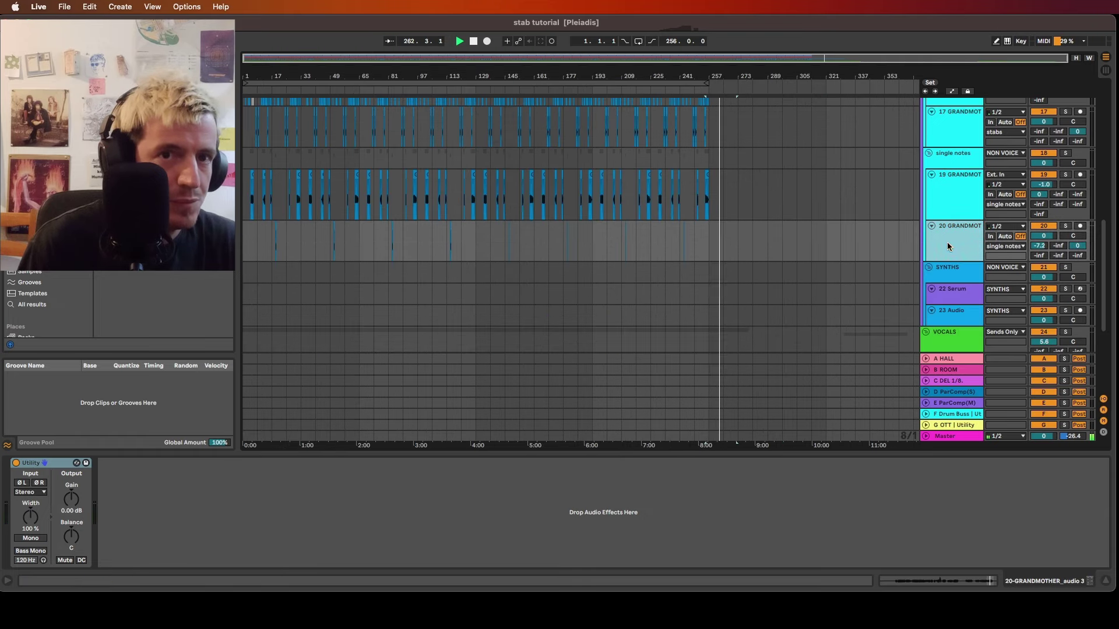
scroll(666, 223, "up", 10)
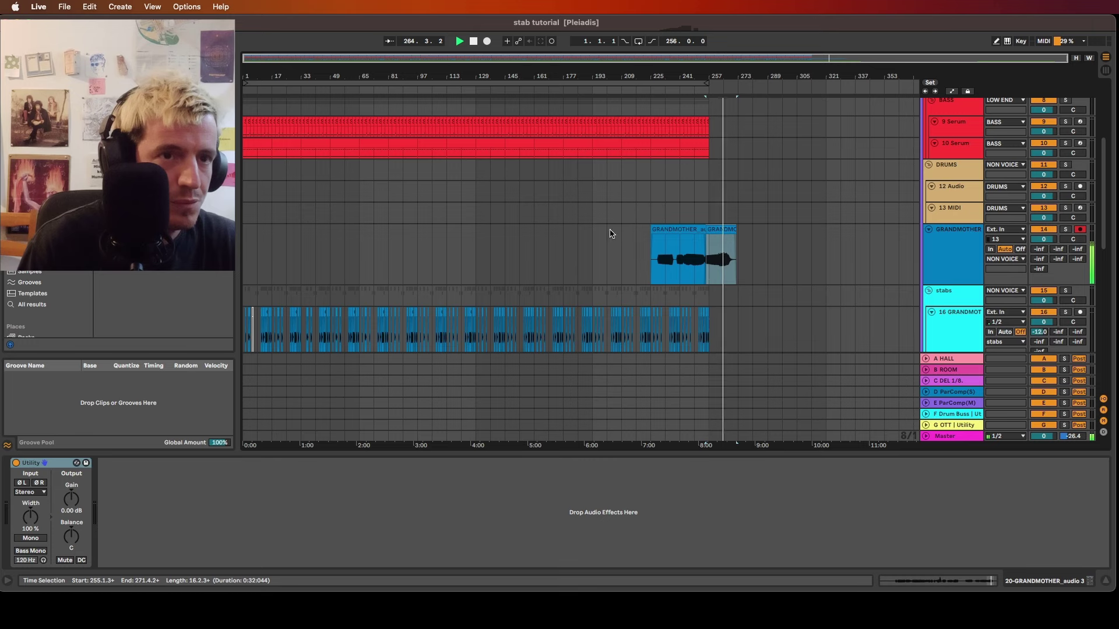
scroll(610, 233, "down", 8)
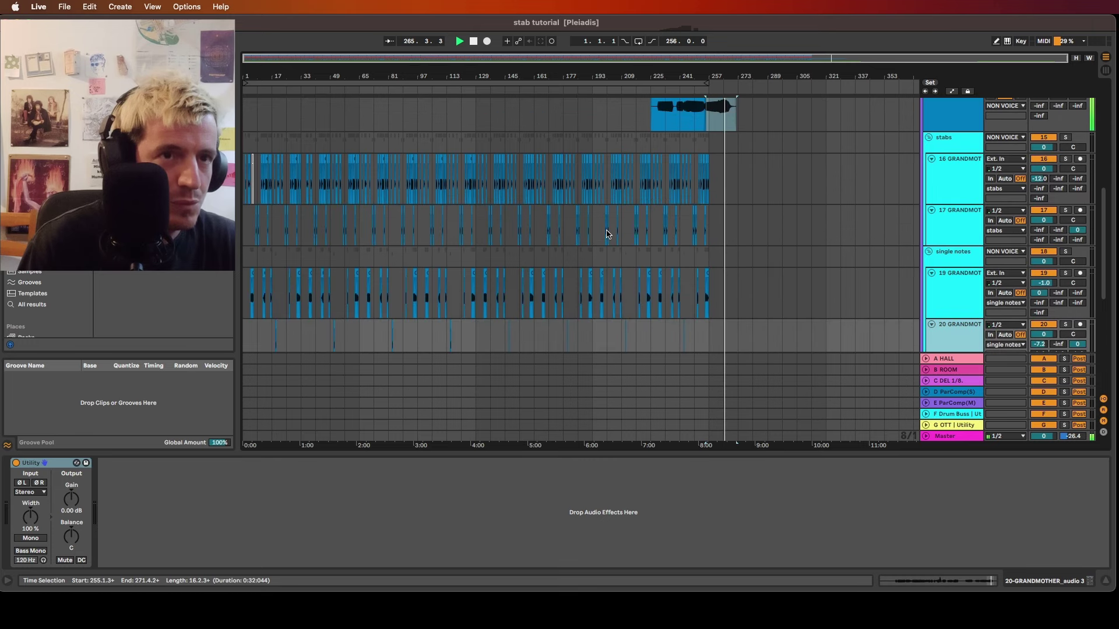
scroll(607, 234, "up", 3)
scroll(417, 229, "down", 8)
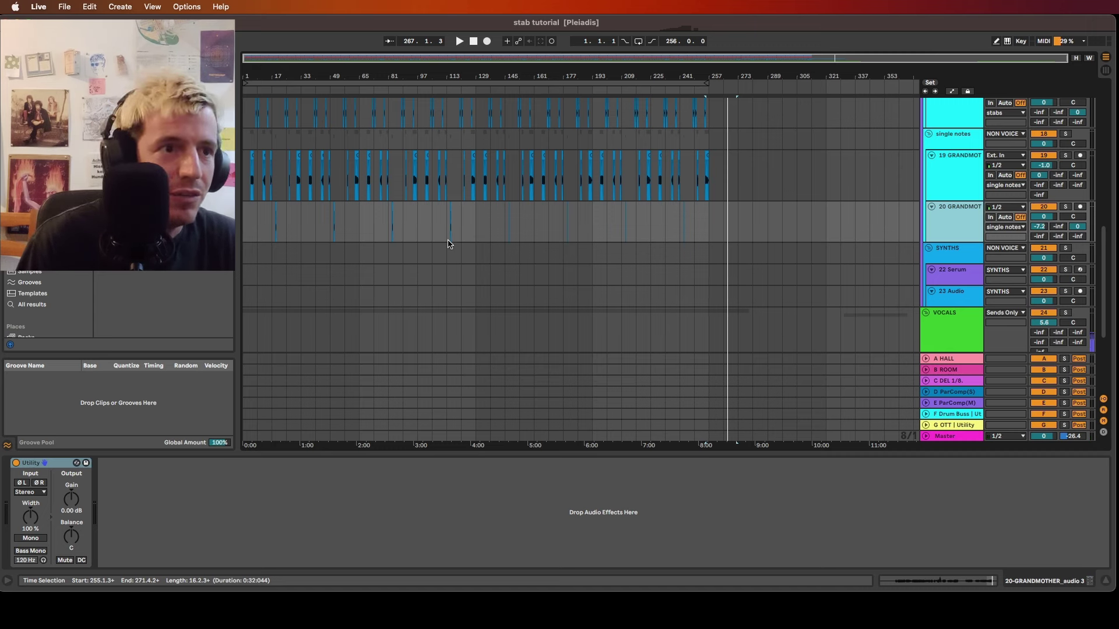
key("super+d")
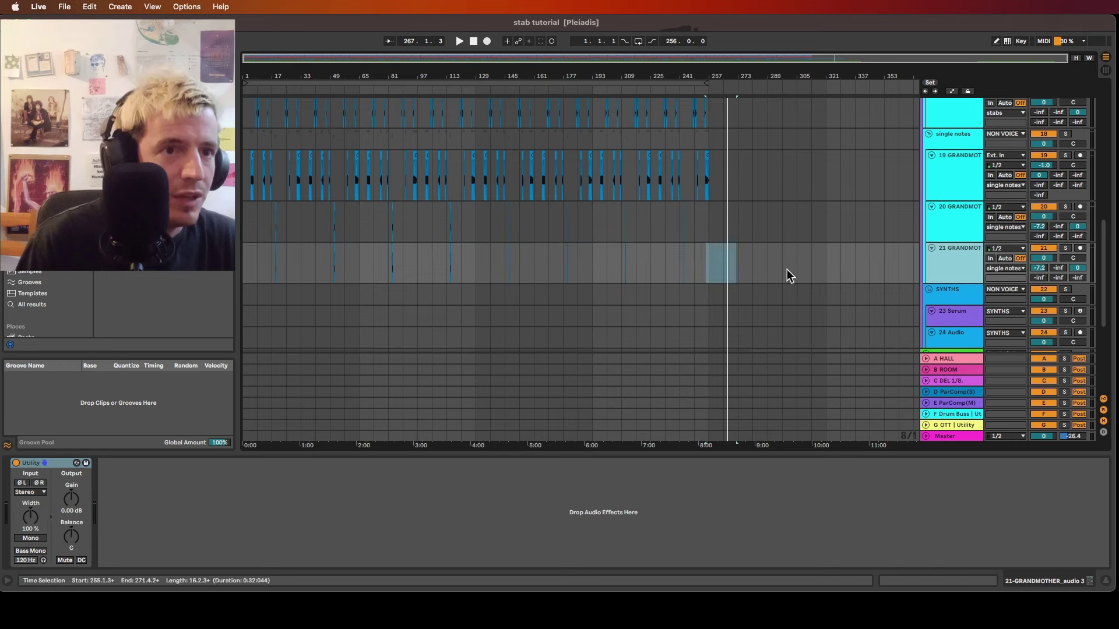
left_click(779, 268)
key("Delete")
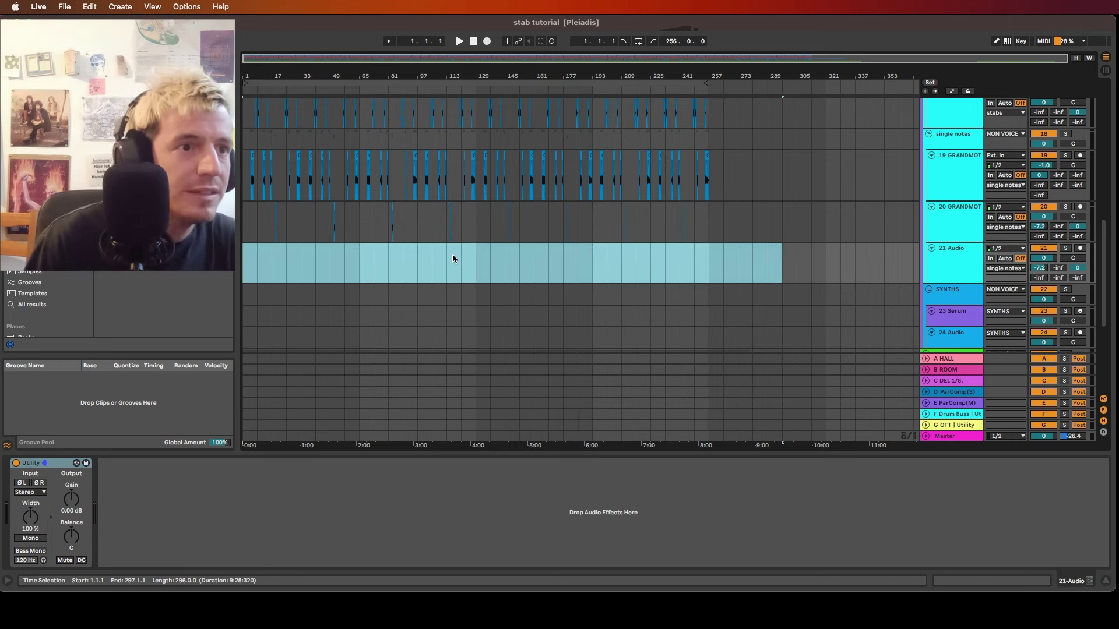
Paste the long GRANDMOTHER note onto the empty track 21, move it to 113.1.1 and trim its end to 129.1.1
left_click(420, 266)
key("super+v")
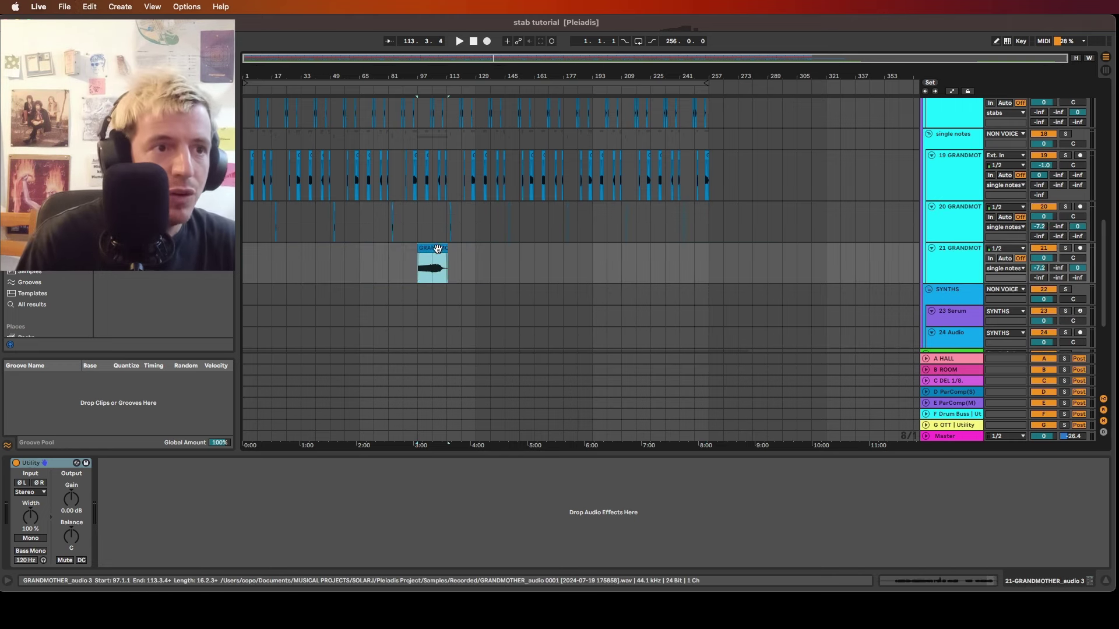
left_click_drag(438, 249, 468, 250)
scroll(474, 257, "up", 5)
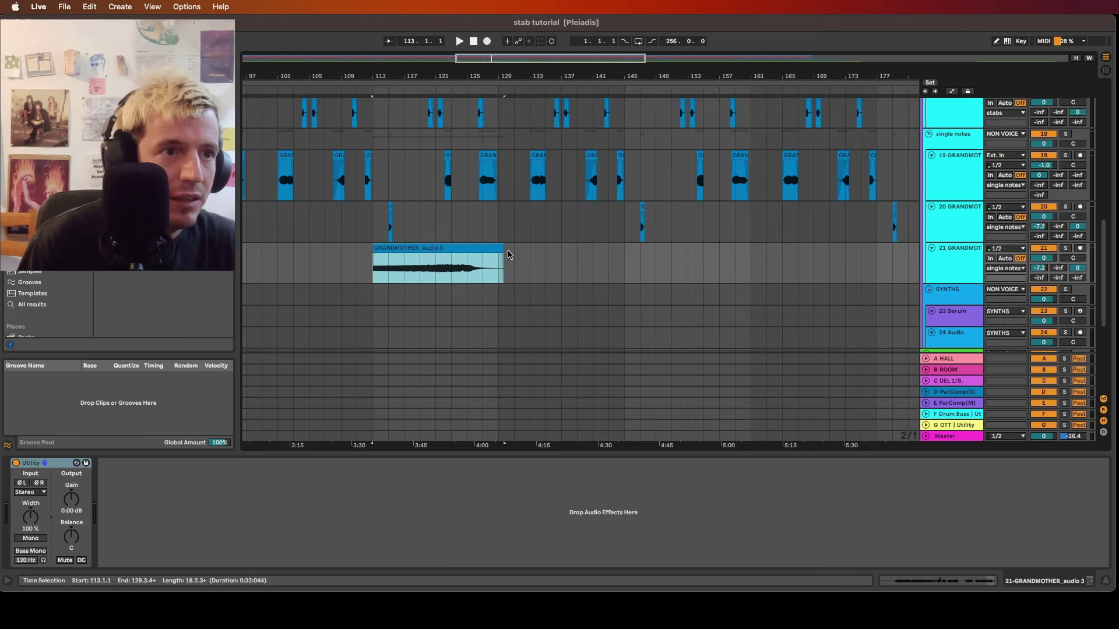
Delete the Kick MIDI part from 113.1.1 to 129.1.1
scroll(478, 251, "up", 10)
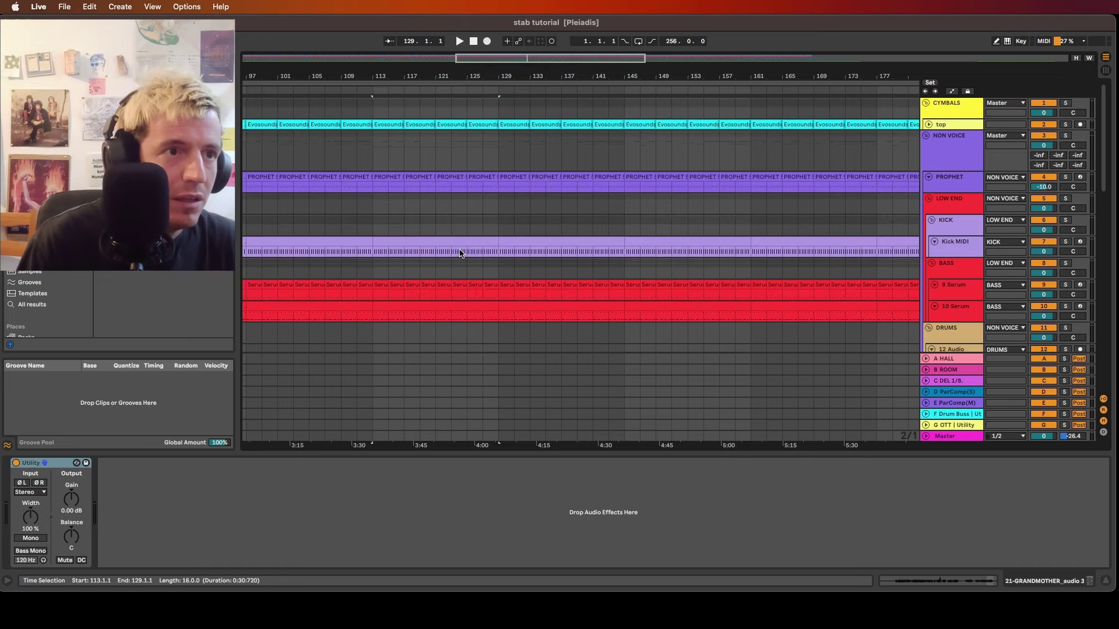
left_click(488, 239)
key("Delete")
Delete the bass clips on track 9 from 121.1.1 to 129.1.1 and on track 10 from 125.1.1 to 129.1.1
scroll(452, 255, "down", 5)
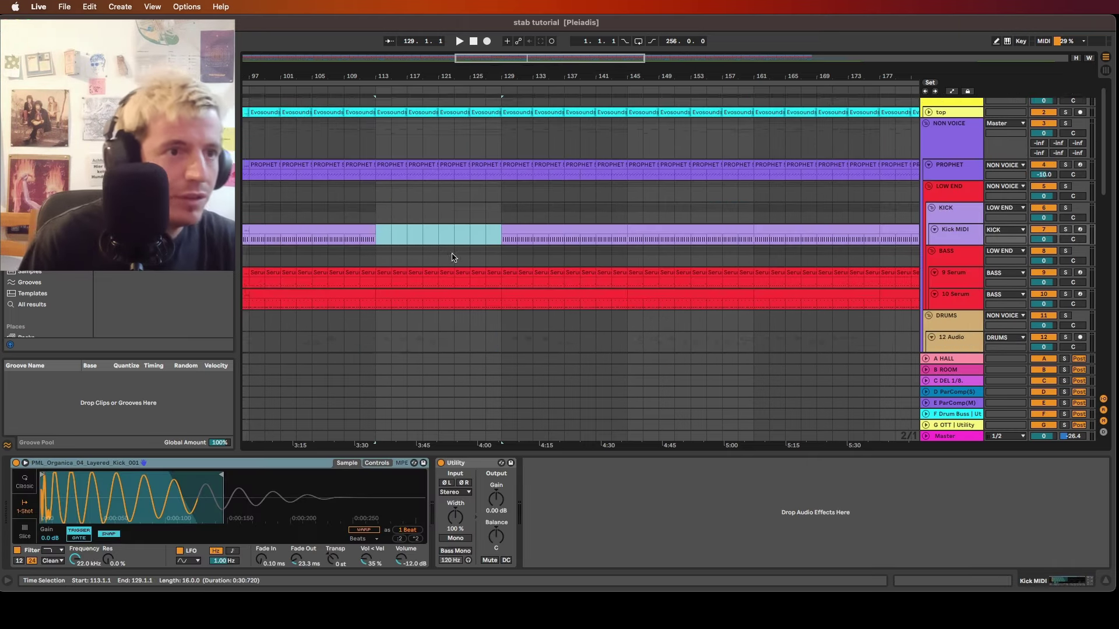
left_click(493, 141)
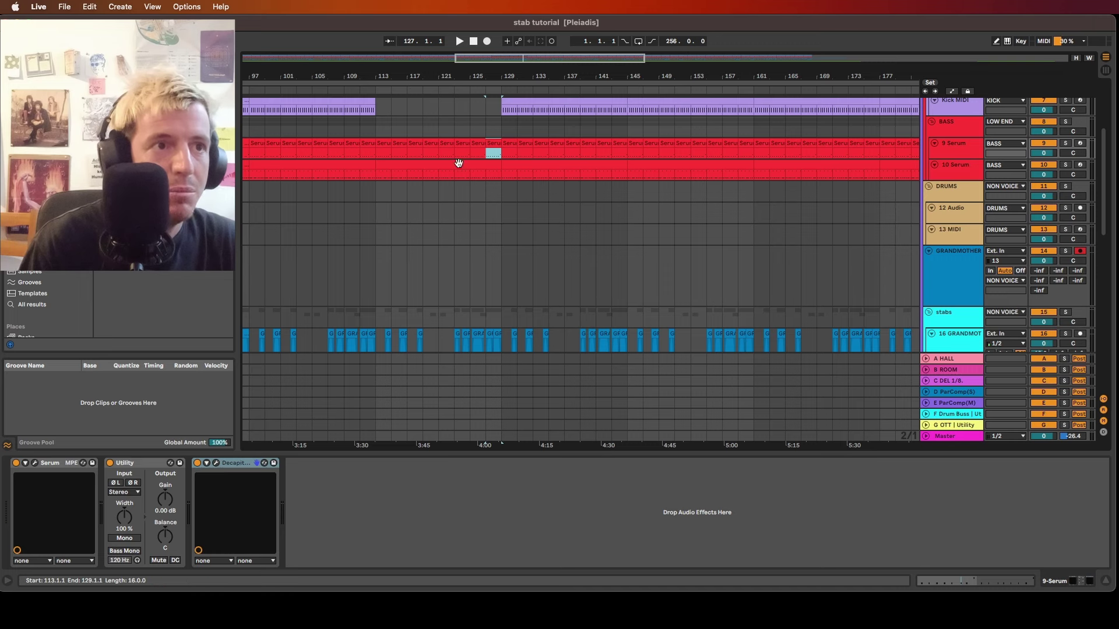
left_click(458, 164, "shift")
left_click(484, 153)
left_click_drag(441, 154, 457, 156)
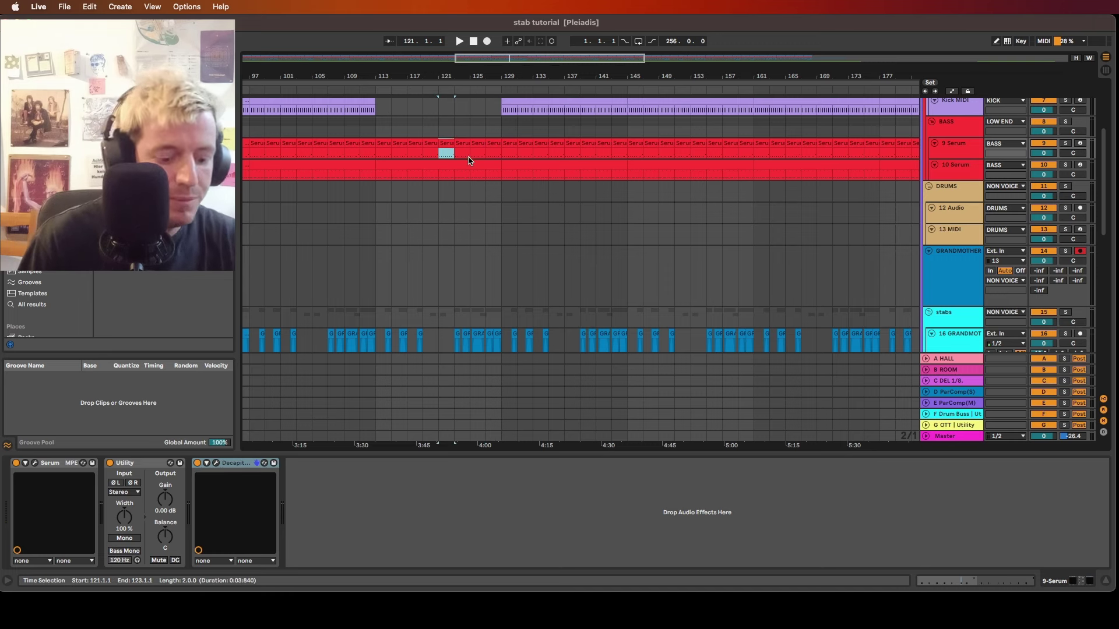
left_click(461, 145)
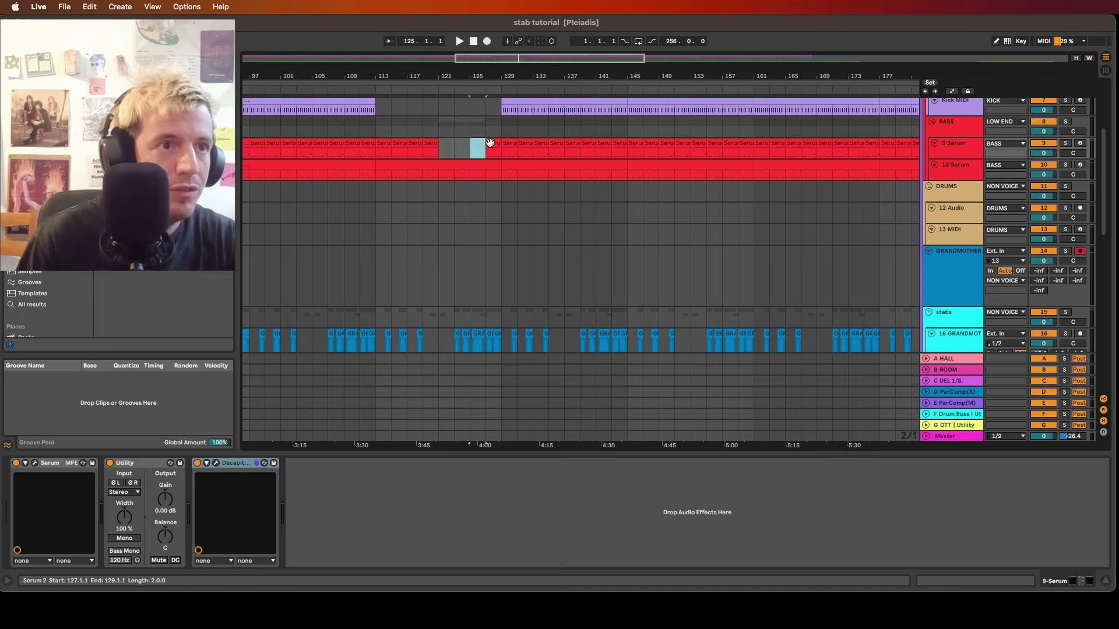
left_click(490, 143)
key("Delete")
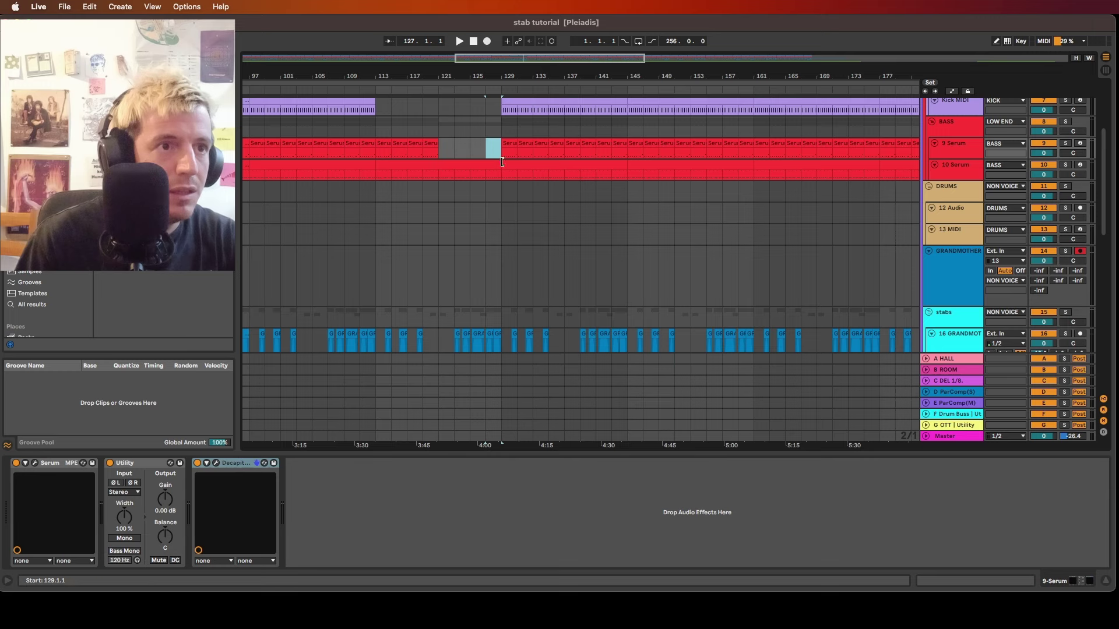
left_click_drag(500, 163, 471, 165)
Play the arrangement from 109.1.1 to hear the transition into the breakdown
left_click(349, 170)
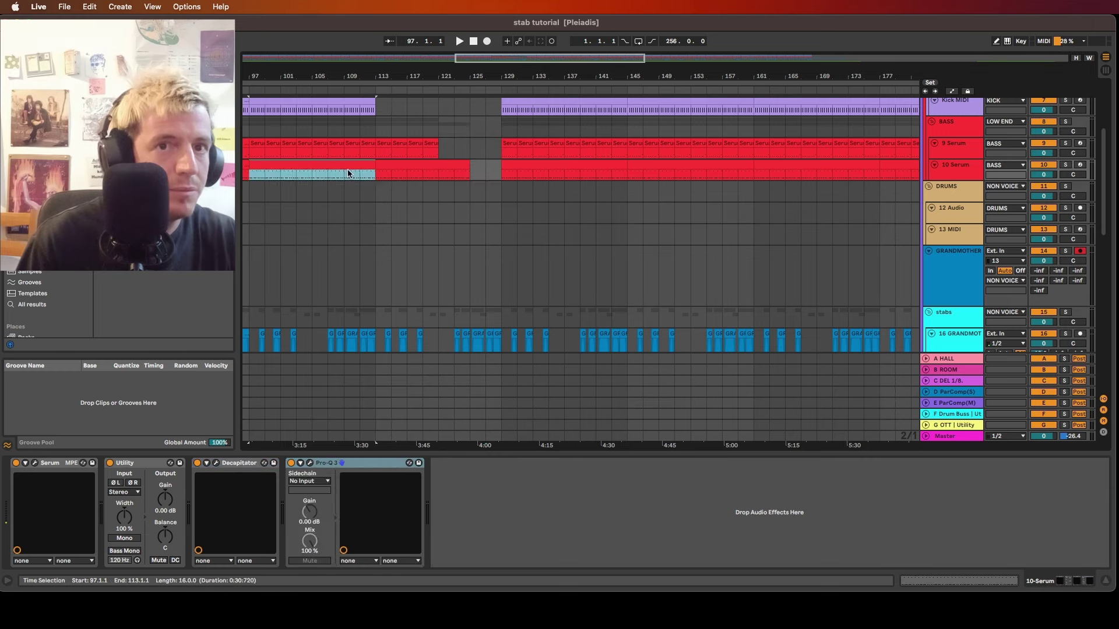
left_click(349, 173)
key("space")
scroll(379, 187, "down", 10)
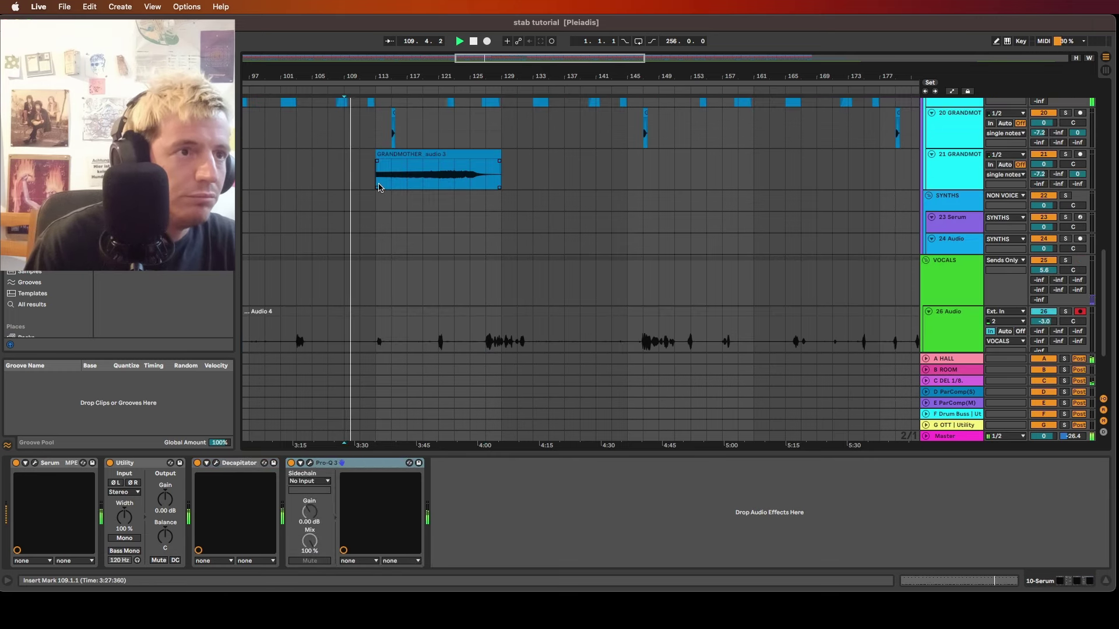
scroll(378, 188, "up", 10)
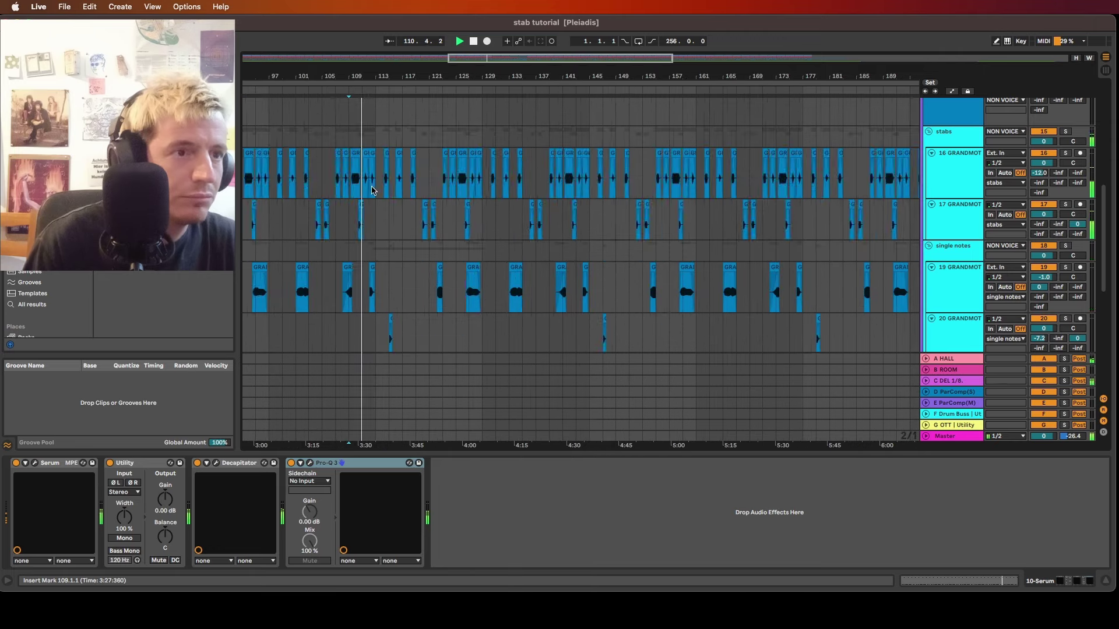
Add Chorus-Ensemble after Utility on track 21, set its Dry/Wet to 44%, and play from 109.1.1
scroll(373, 190, "down", 5)
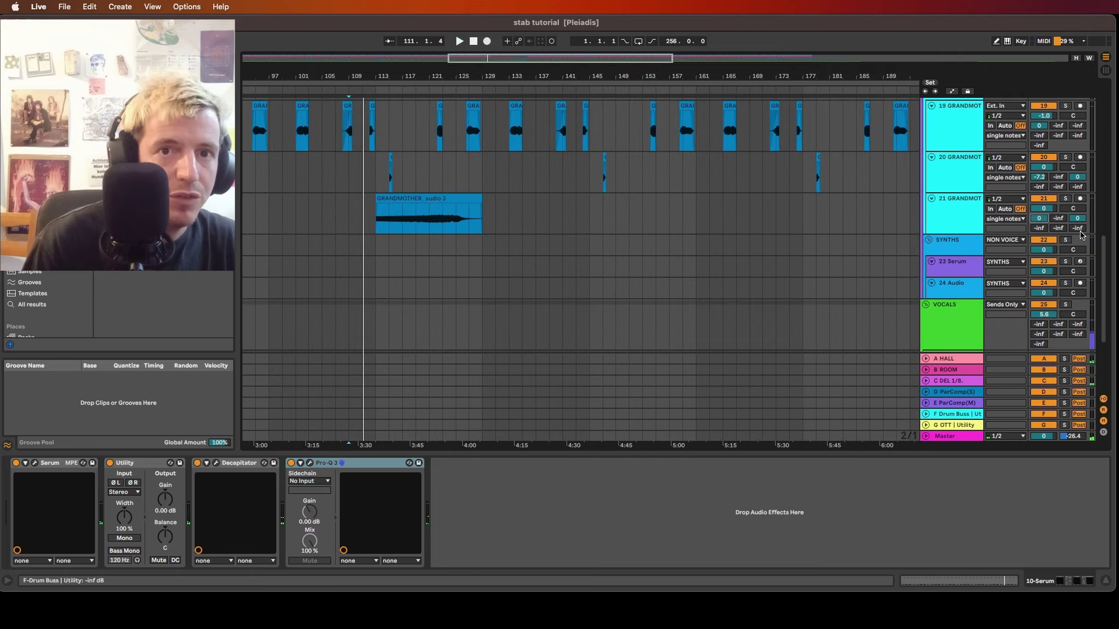
left_click(959, 222)
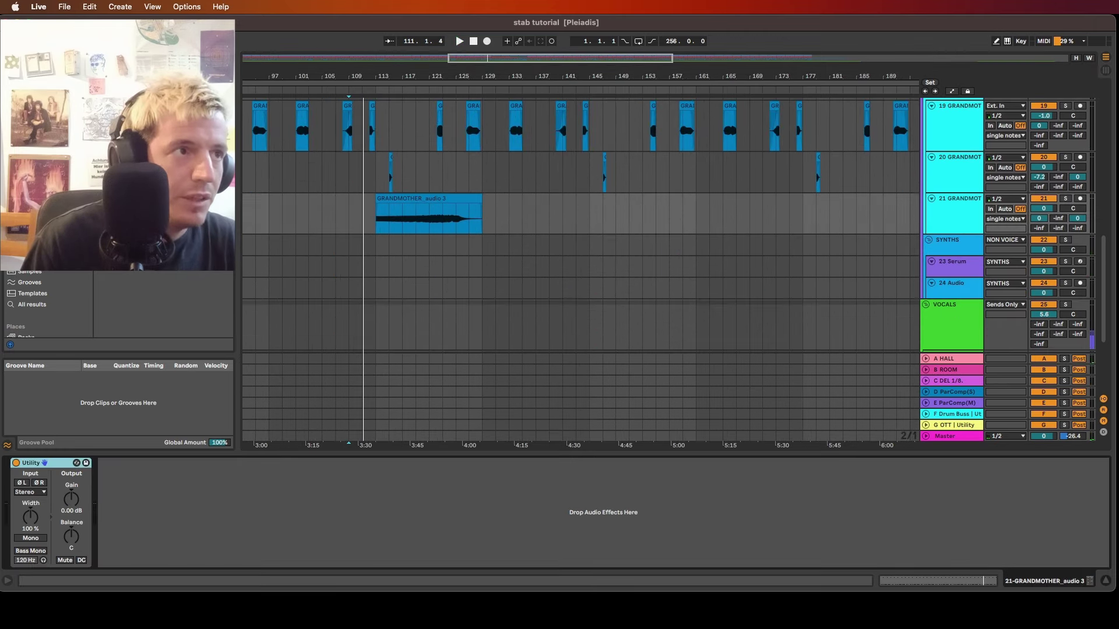
key("super+f")
key("Escape")
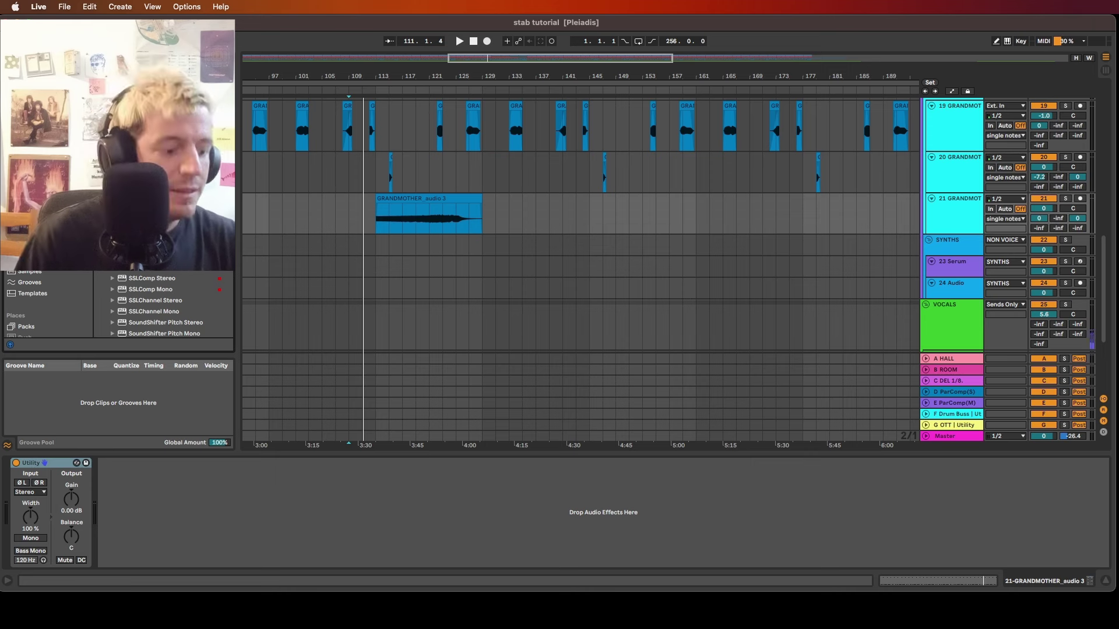
key("super+f")
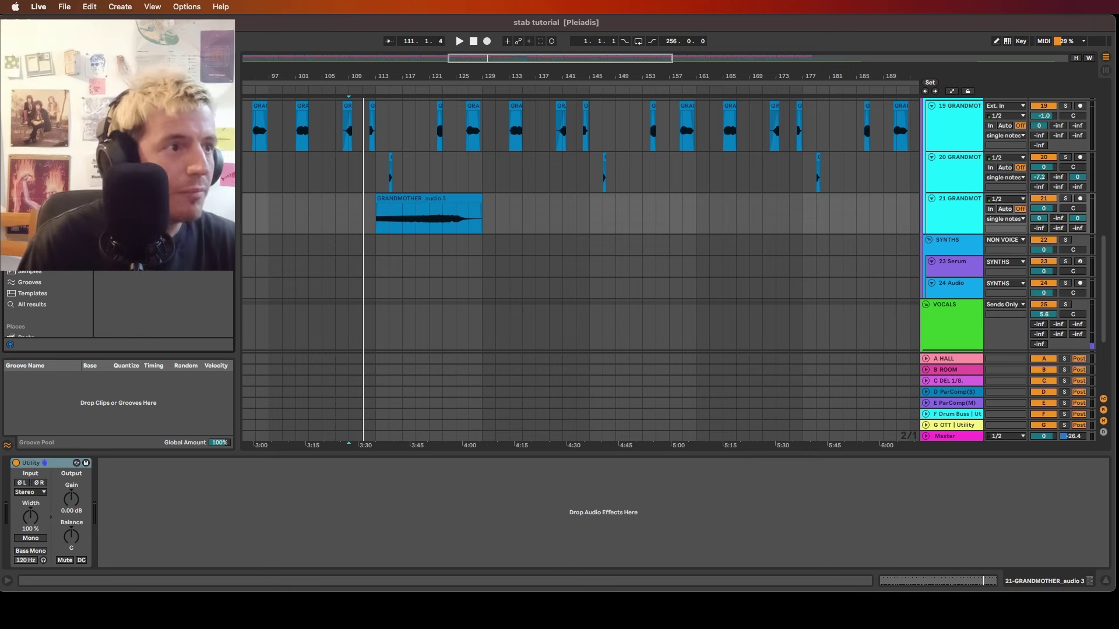
left_click(38, 304)
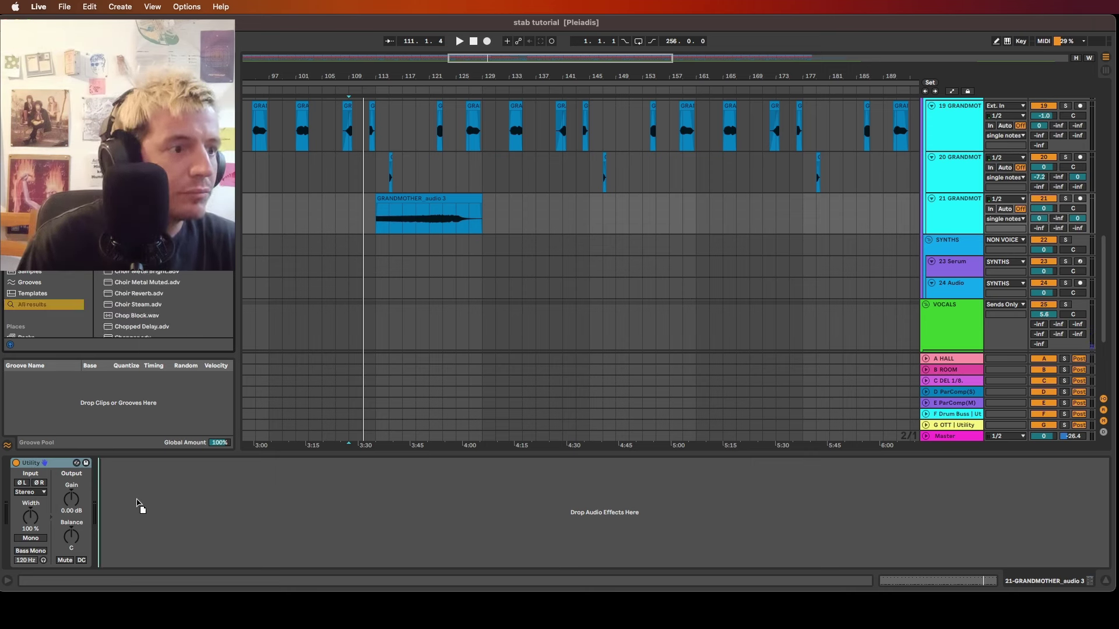
key("Return")
key("space")
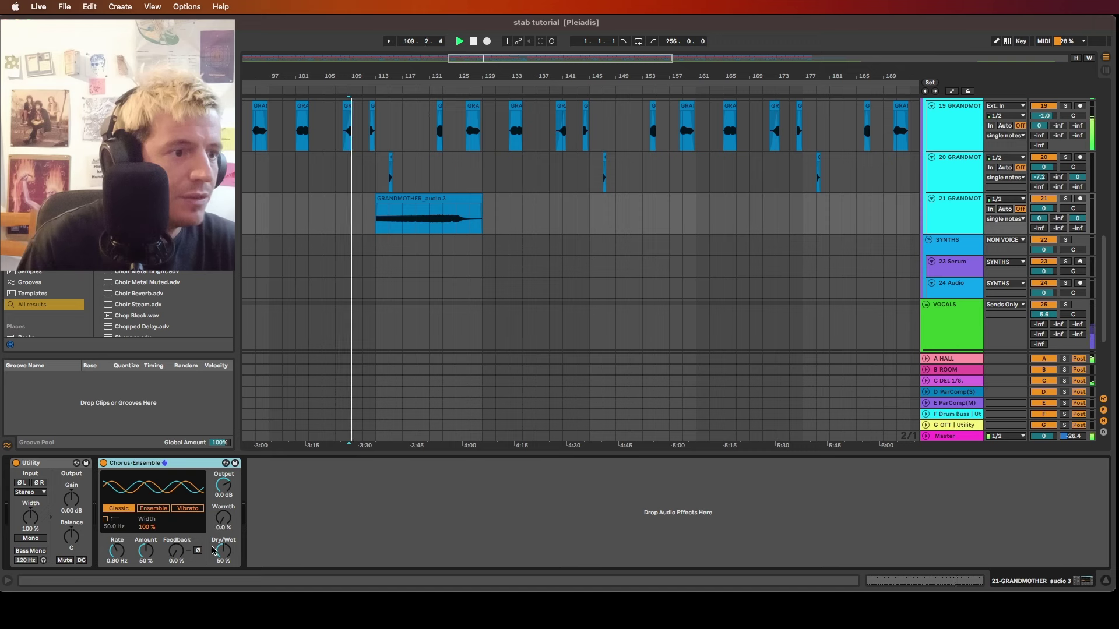
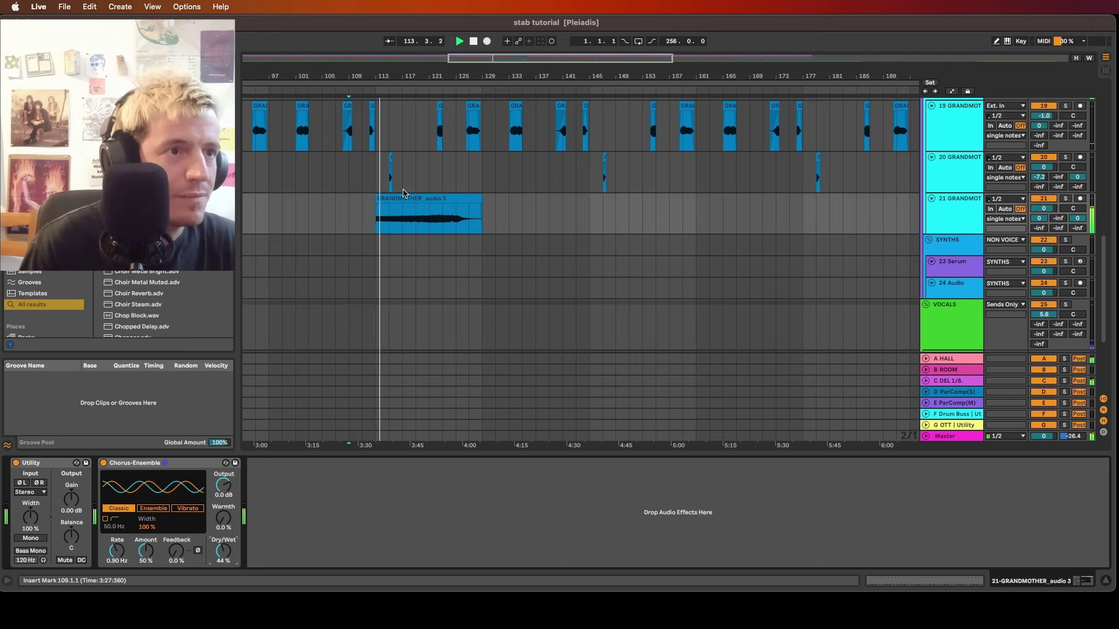
Delete the top loop clips on the cymbals track from 121.1.1 to 129.1.1
scroll(403, 192, "up", 10)
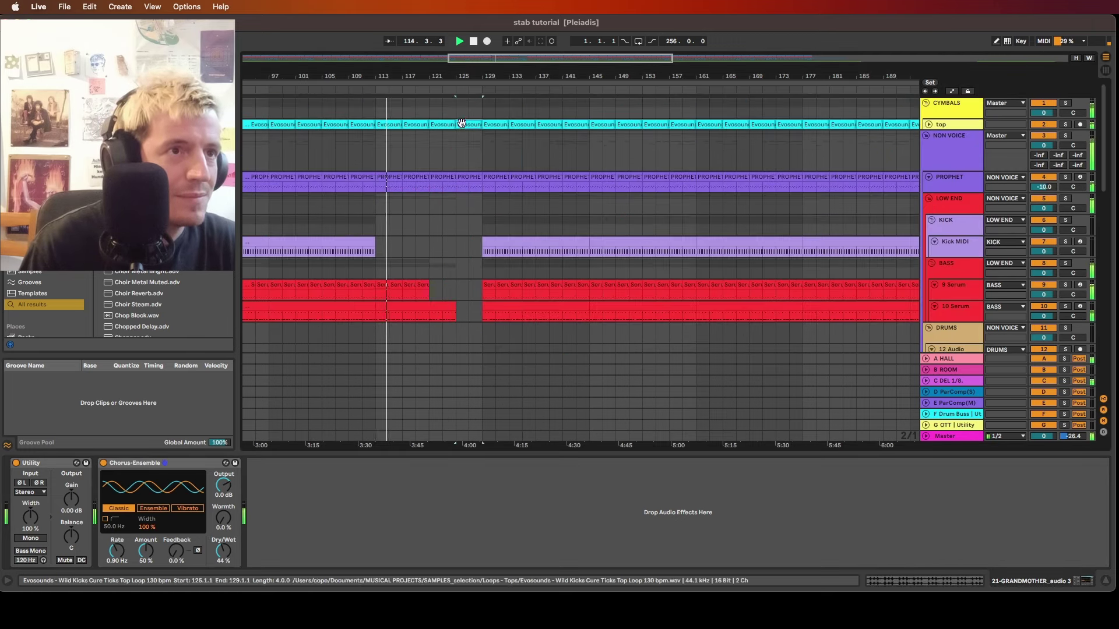
left_click(461, 123)
left_click(443, 124, "shift")
key("Delete")
Delete the GRANDMOTHER clips on tracks 16 to 19 from 121.1.1 to 125.1.1, plus the track 17 stab at 120.1.1
scroll(460, 181, "down", 6)
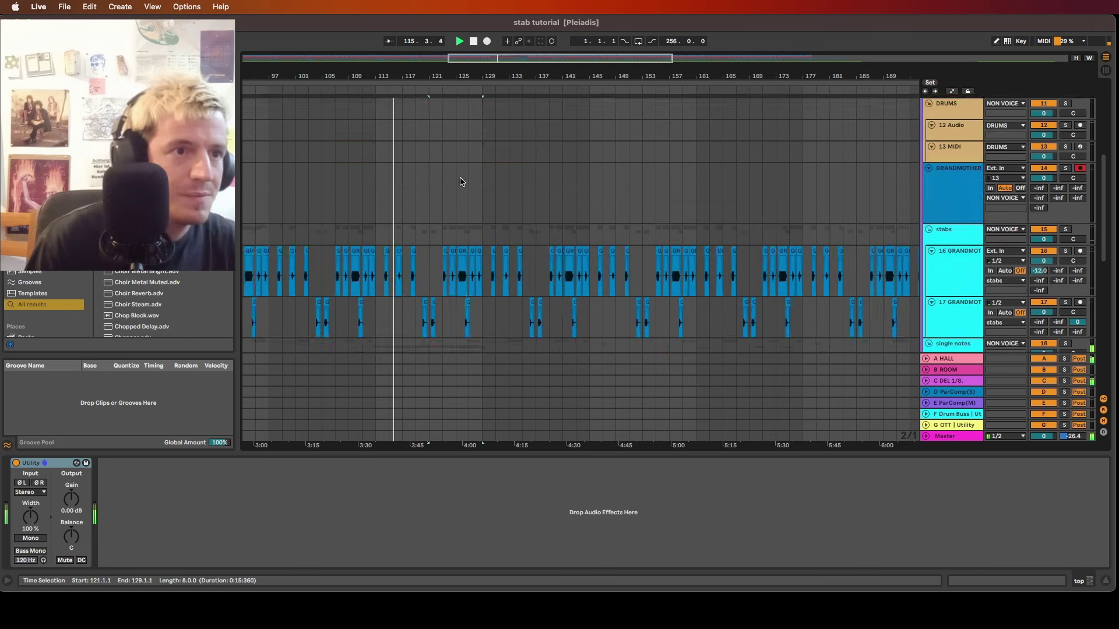
scroll(460, 182, "down", 8)
scroll(460, 181, "up", 4)
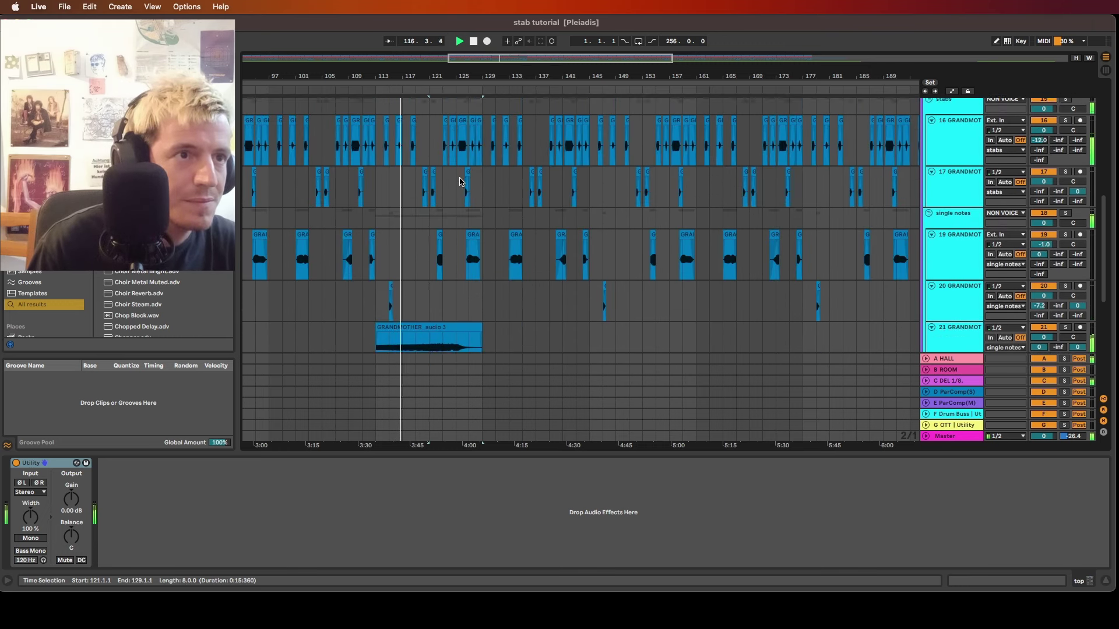
scroll(460, 182, "up", 2)
left_click_drag(430, 172, 456, 305)
key("Delete")
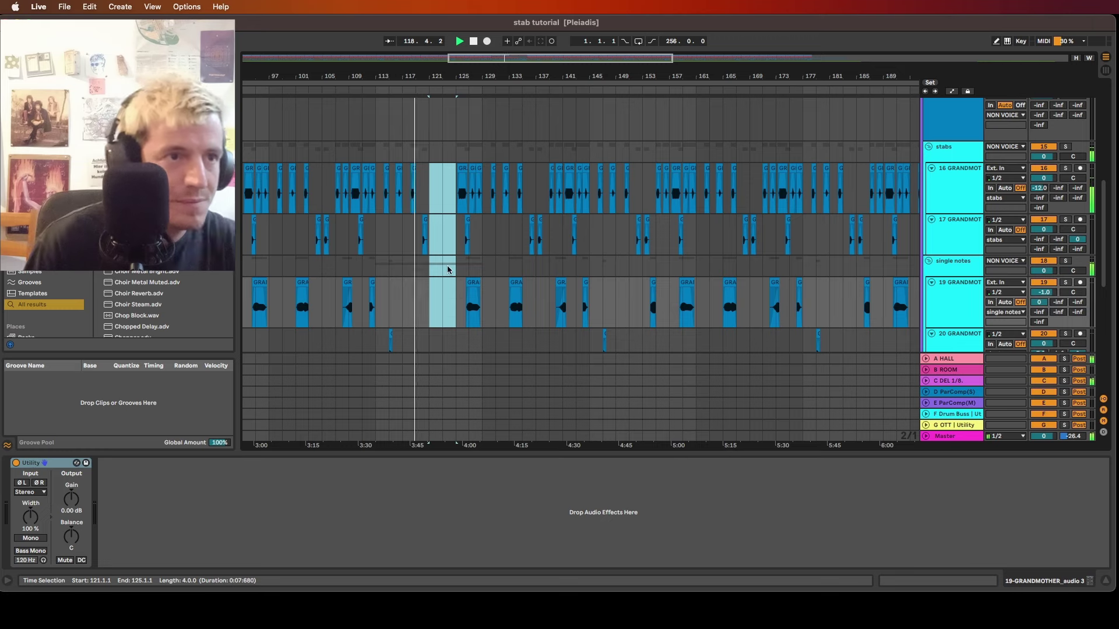
left_click(425, 222)
key("Delete")
Examine all tracks across the breakdown up to 129.1.1 during playback to find which clips still fill its end
scroll(426, 225, "down", 5)
scroll(426, 225, "left", 2)
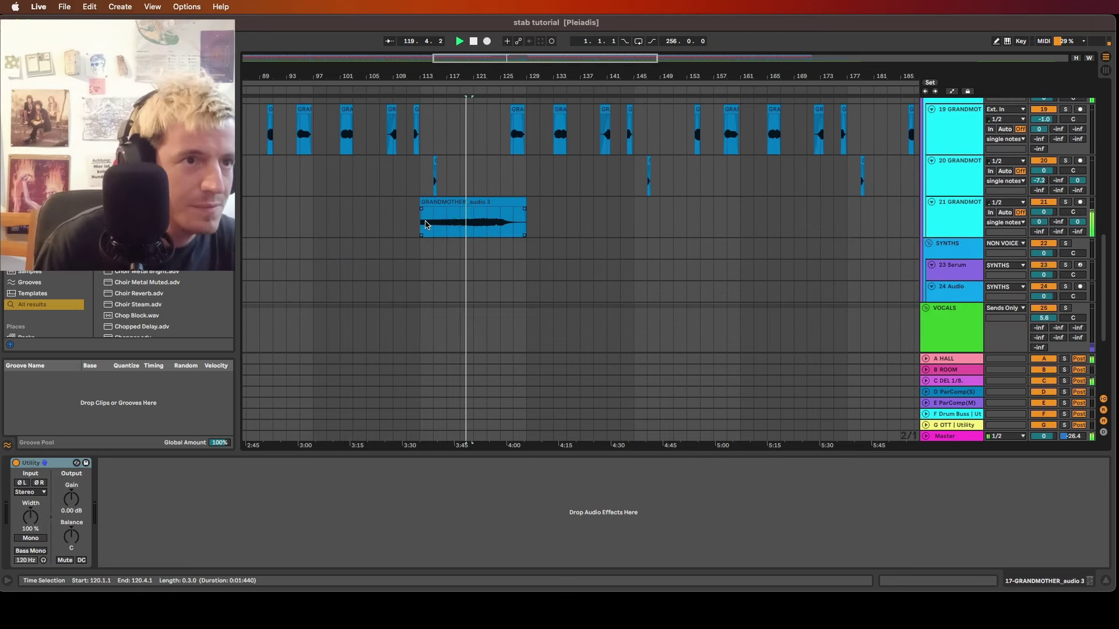
scroll(469, 222, "up", 10)
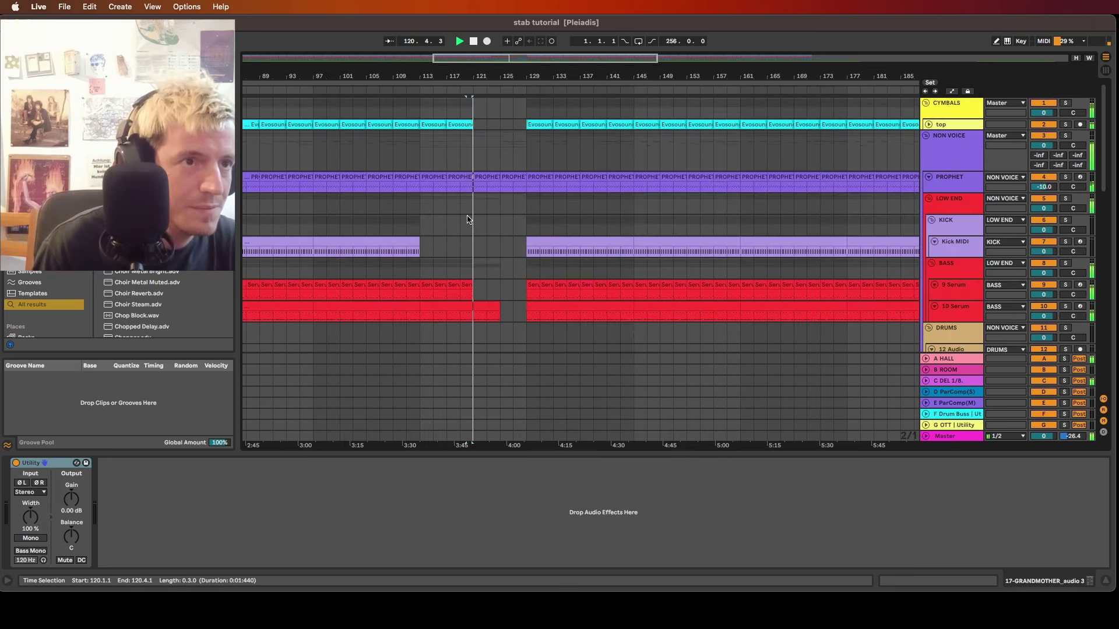
scroll(469, 223, "down", 5)
scroll(470, 221, "right", 3)
scroll(470, 222, "down", 5)
scroll(399, 193, "up", 5)
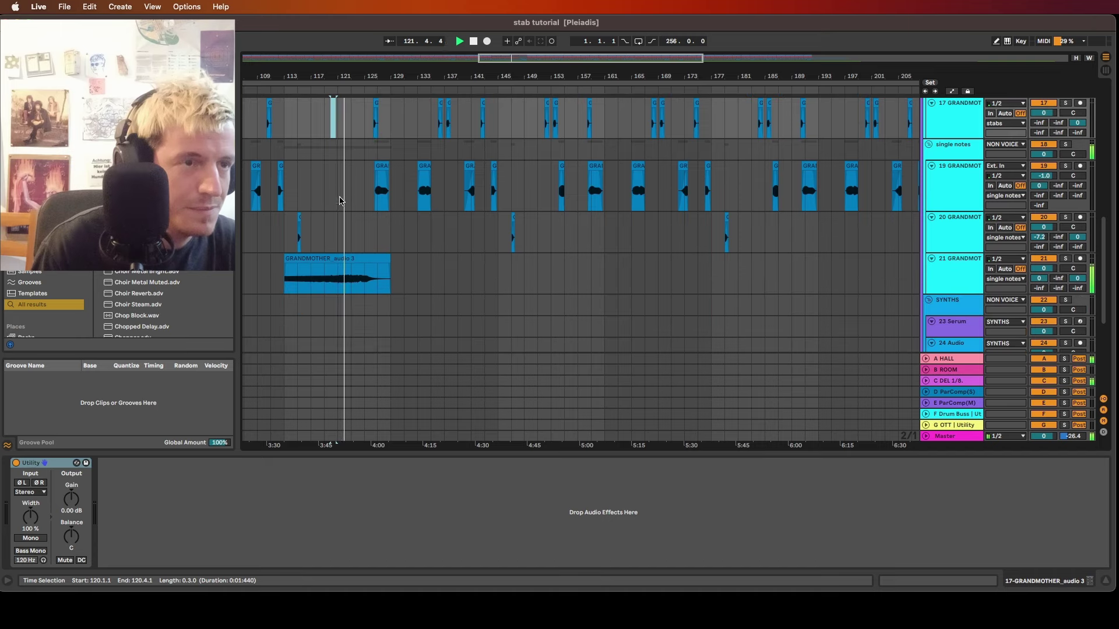
scroll(398, 193, "up", 3)
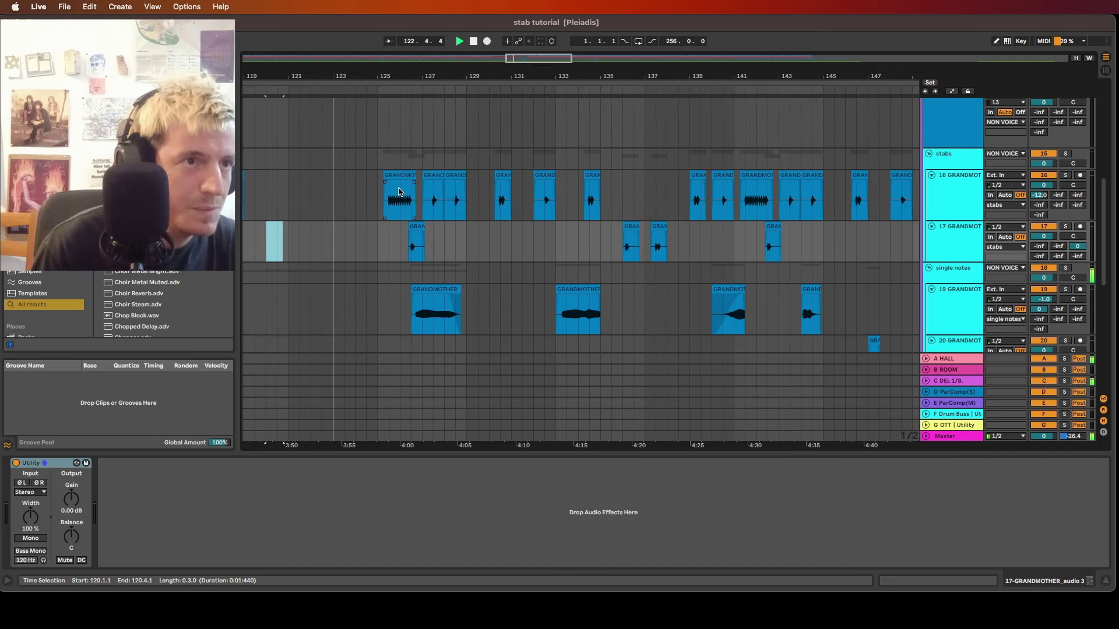
scroll(396, 242, "down", 3)
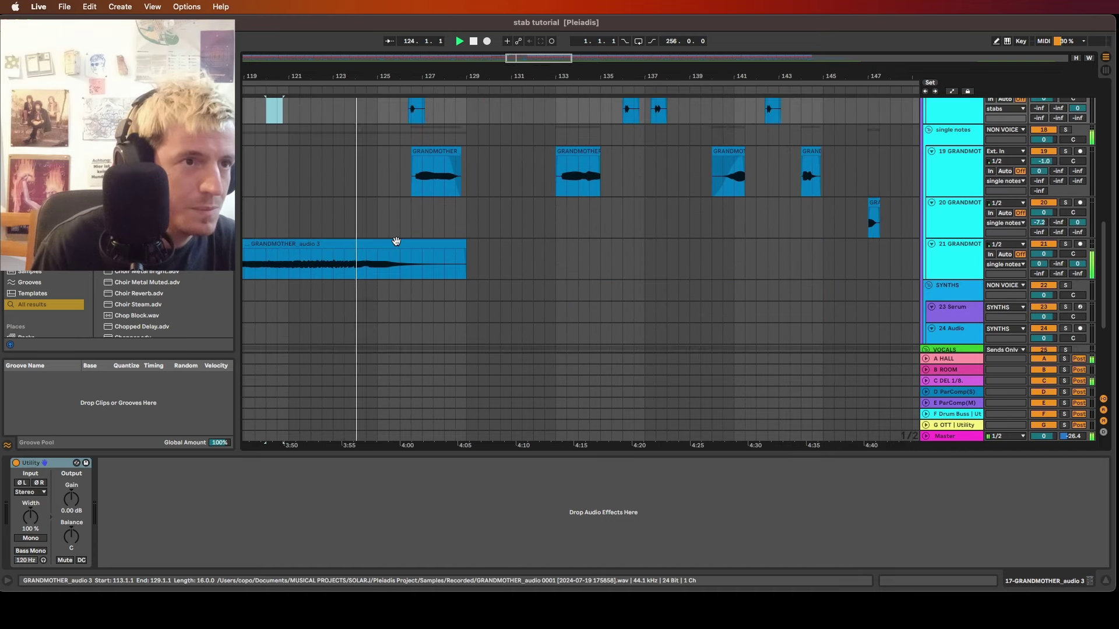
scroll(396, 241, "down", 5)
scroll(396, 241, "up", 6)
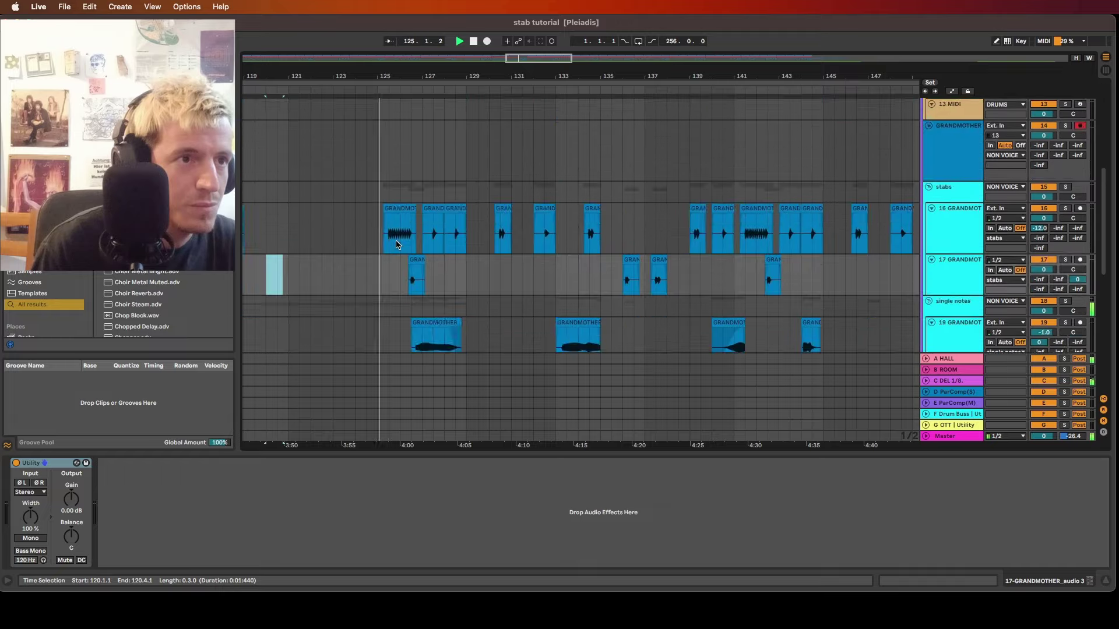
Add a long fade-out to the track 21 note ending at 129.1.1 and lower the track's volume to -5.0 dB
scroll(398, 244, "down", 2)
scroll(396, 245, "down", 1)
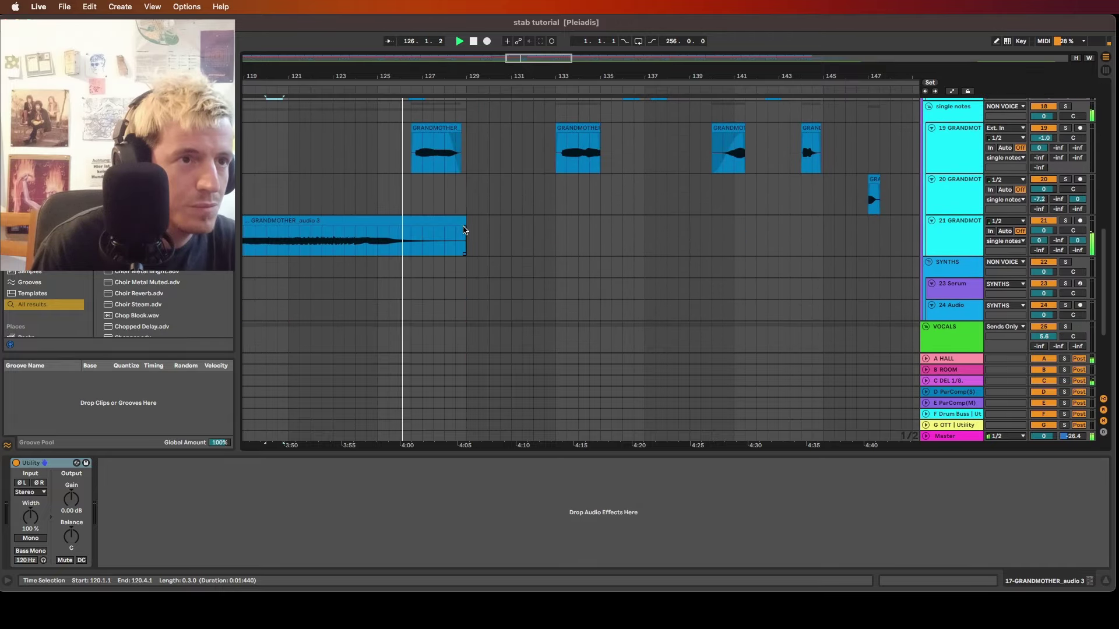
left_click_drag(464, 226, 321, 228)
left_click_drag(1044, 230, 1043, 235)
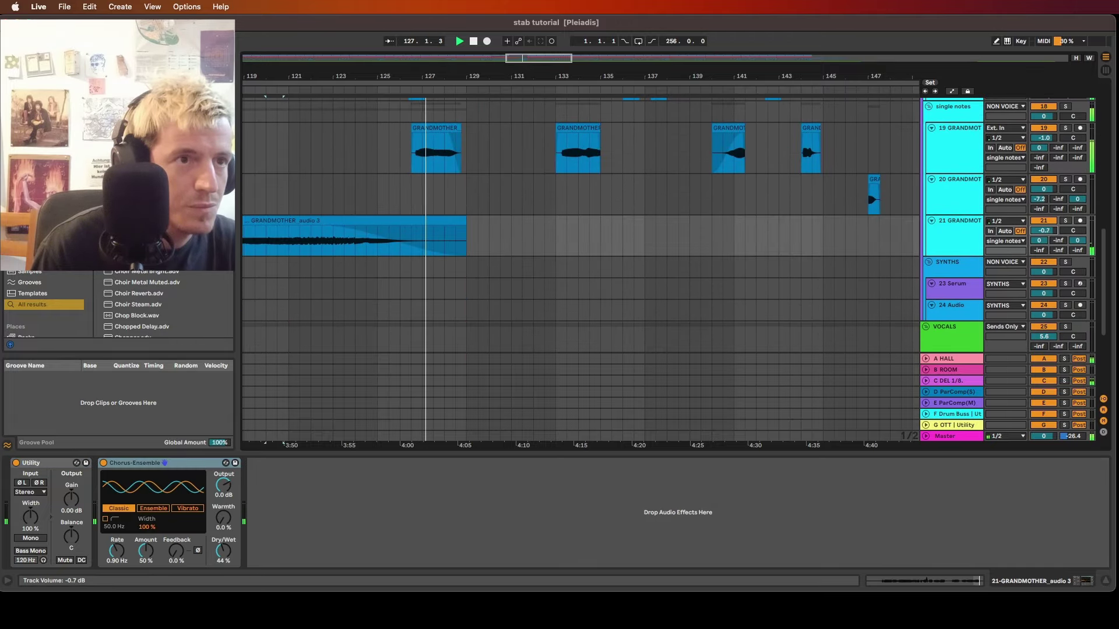
Delete the track 19 note from 126.3.1 to 128.4.1, and move the track 16 stab at bar 130 to track 17, ending at 129.1.1
scroll(447, 190, "up", 5)
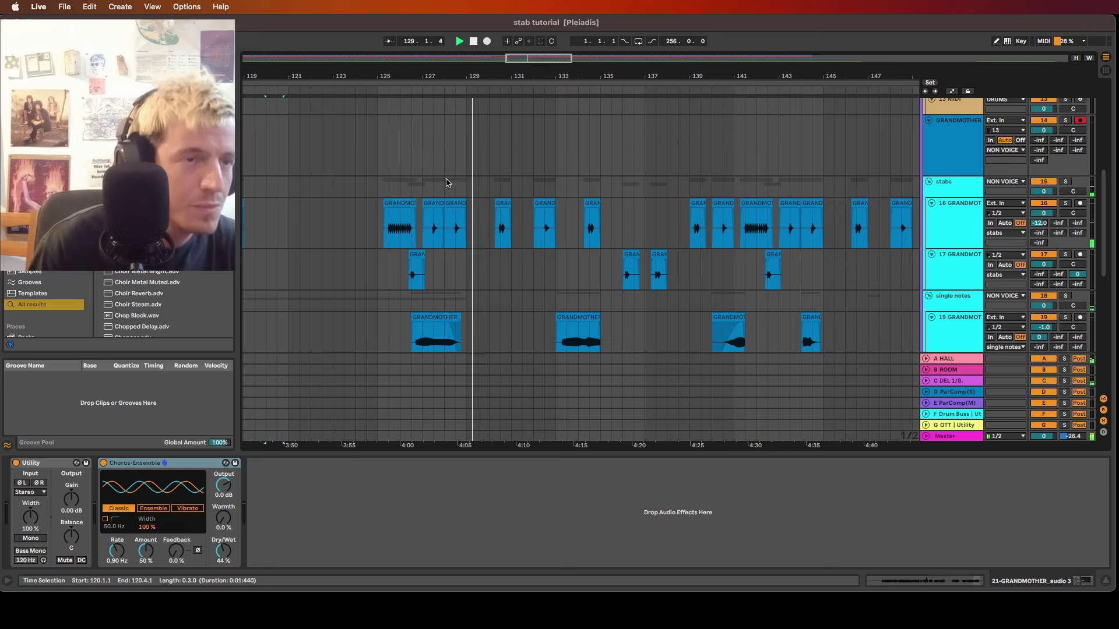
left_click(445, 317)
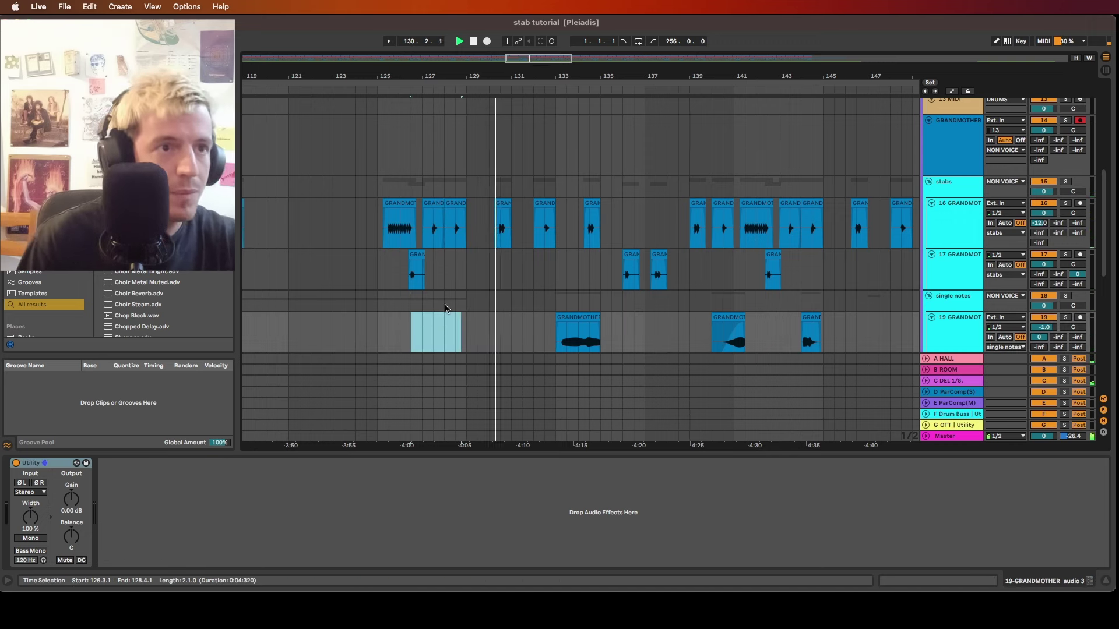
left_click_drag(502, 227, 456, 274)
left_click(445, 280)
key("space")
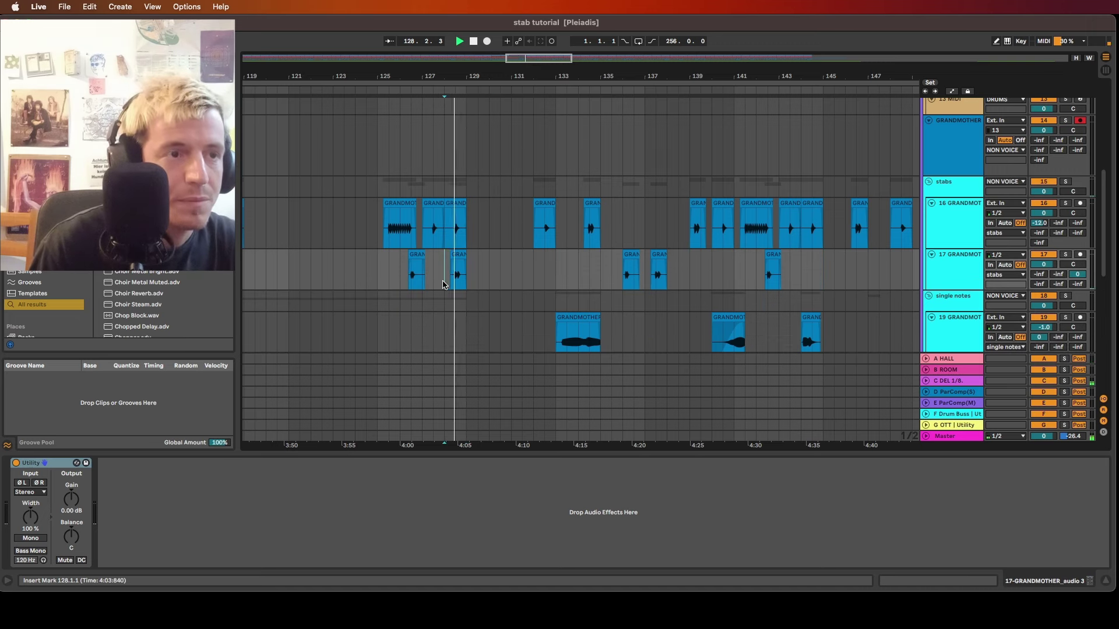
Delete the track 16 stab from 128.1.1 to 129.1.1 and replay the end of the breakdown
left_click(461, 205)
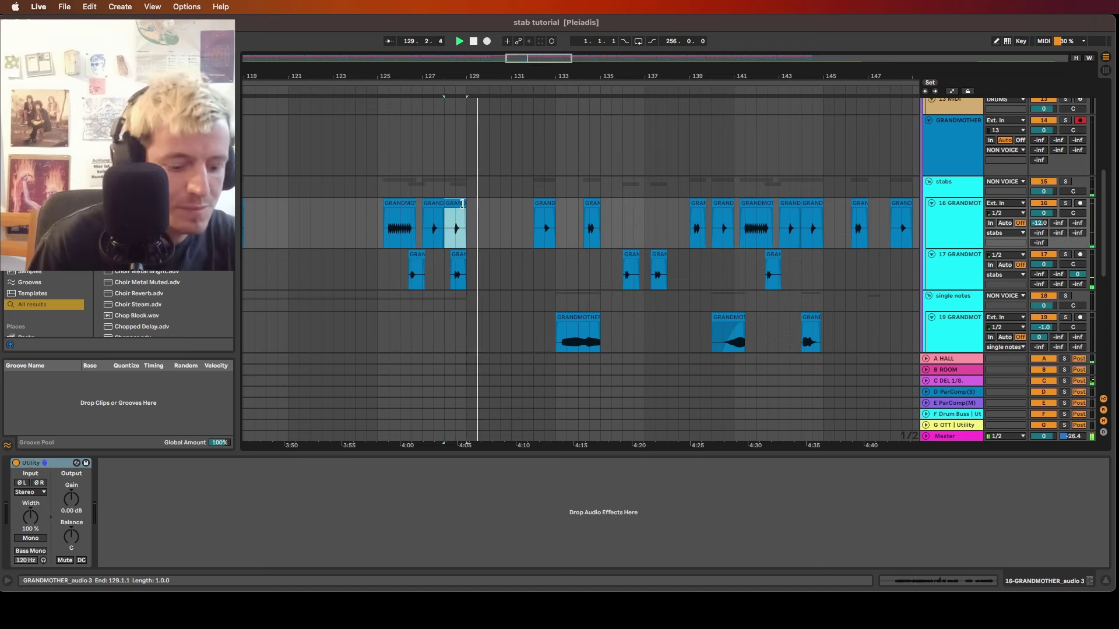
left_click(454, 268)
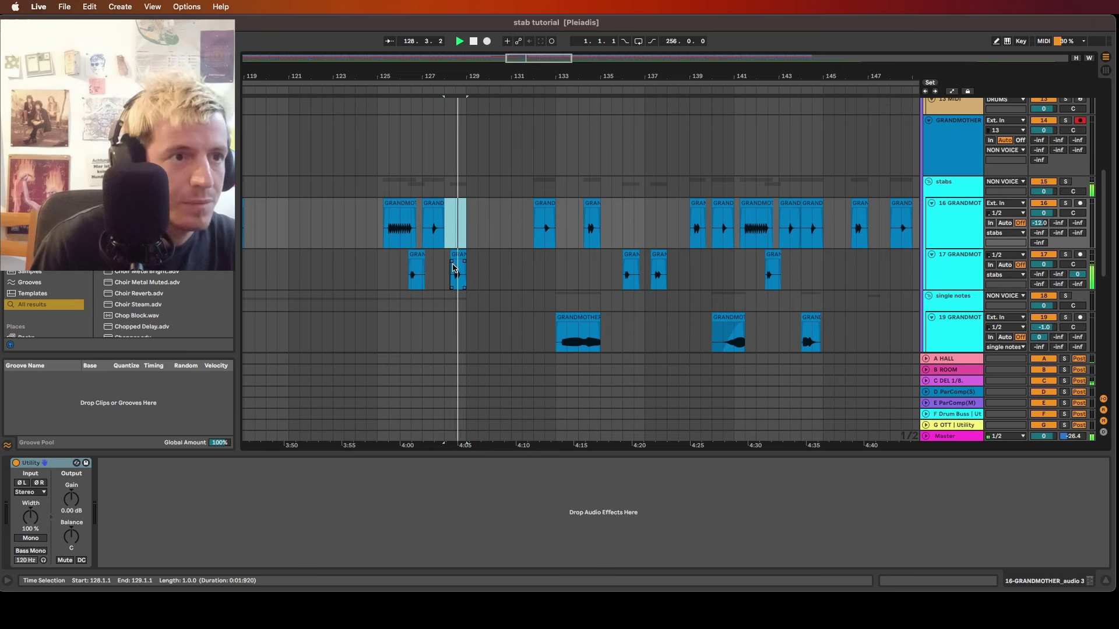
left_click(384, 259)
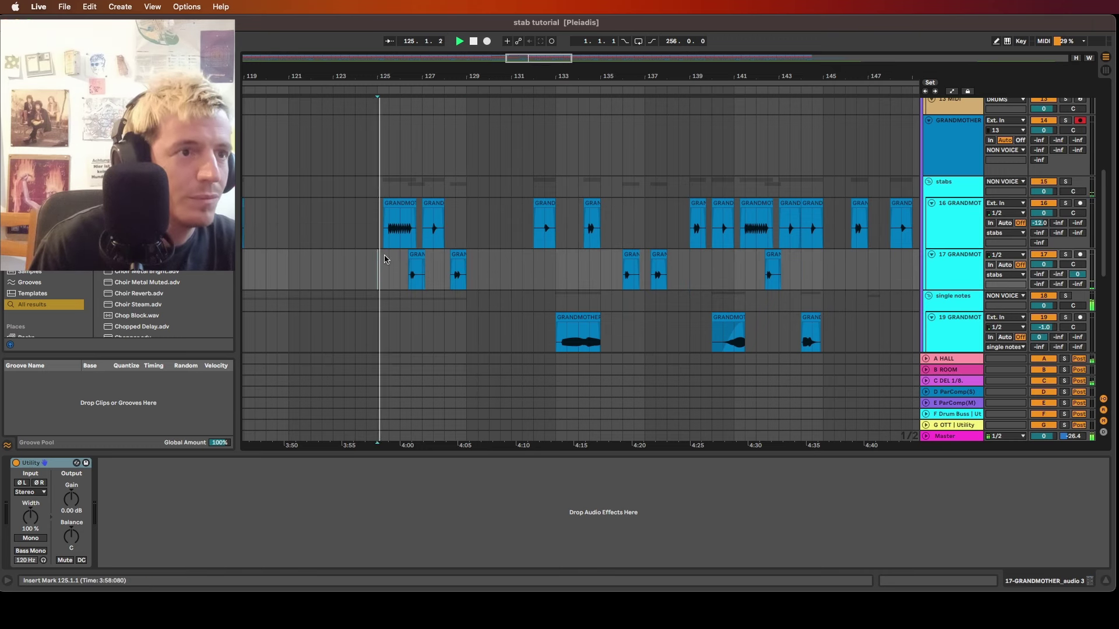
scroll(384, 259, "down", 6)
left_click(300, 259)
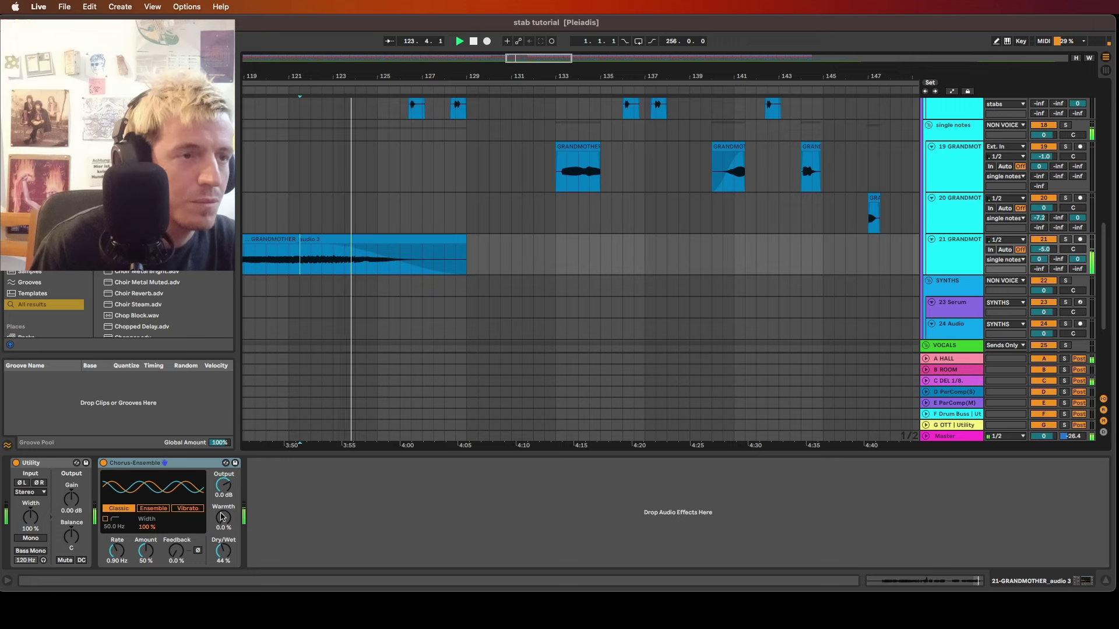
Trim the end of the track 10 bass clip to 124.1.1
scroll(325, 252, "up", 10)
scroll(327, 254, "down", 2)
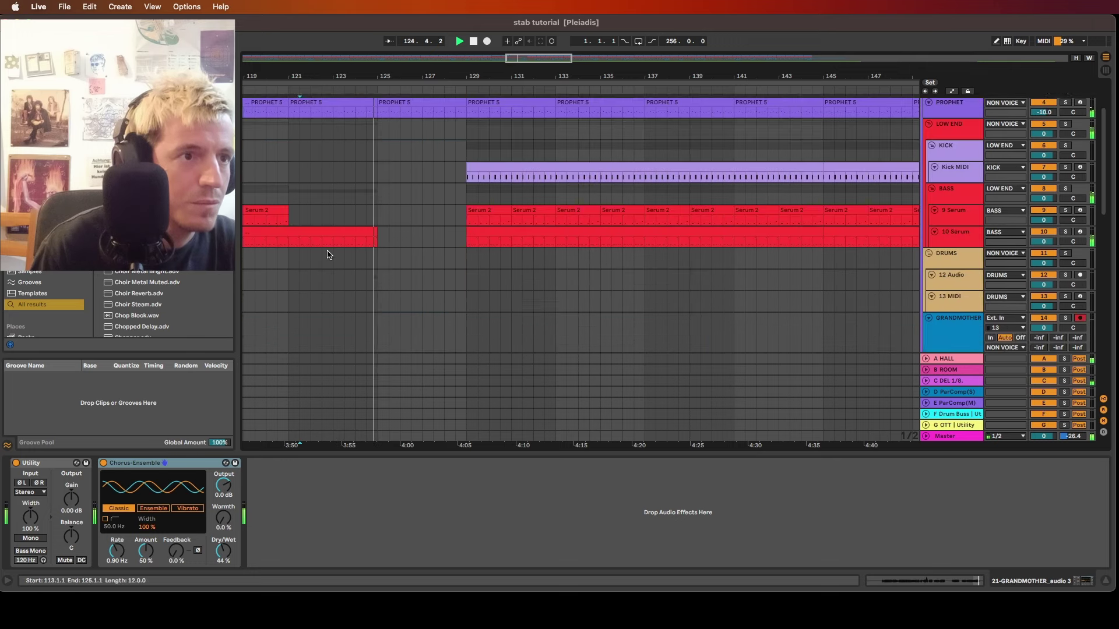
scroll(327, 255, "down", 3)
left_click_drag(377, 156, 362, 163)
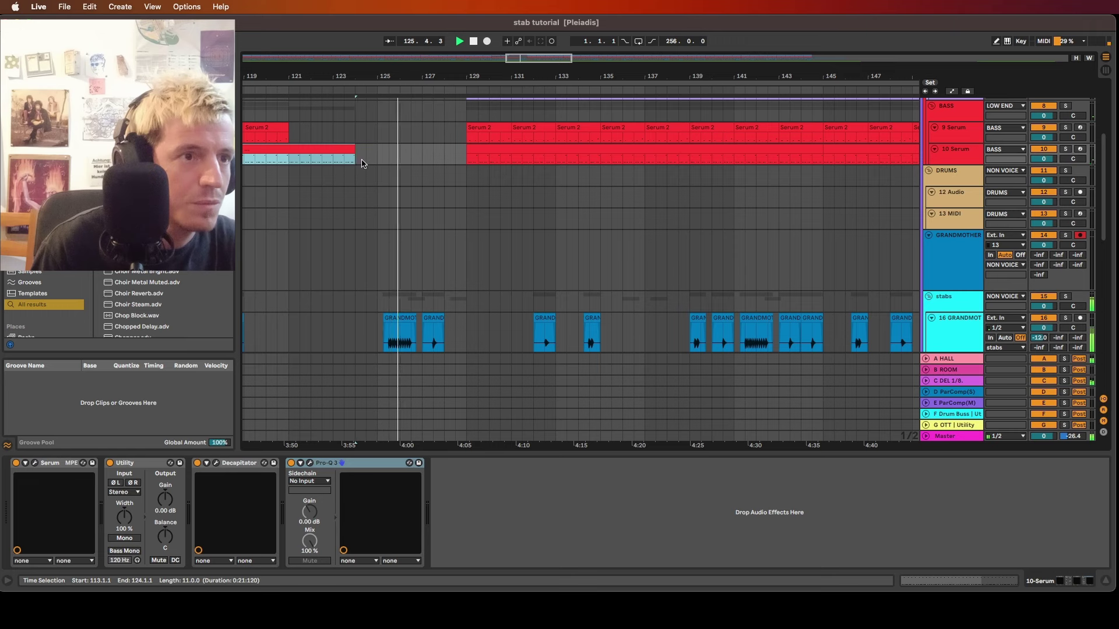
Delete the track 17 stab from 126.2.3 to 127.1.3
scroll(367, 174, "down", 3)
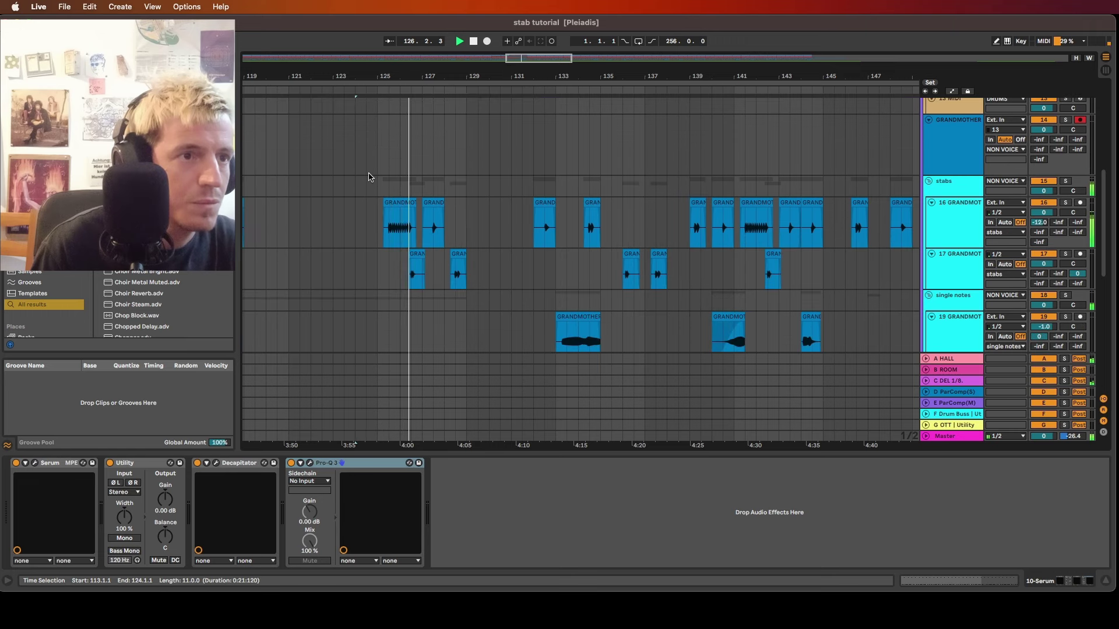
left_click(411, 267)
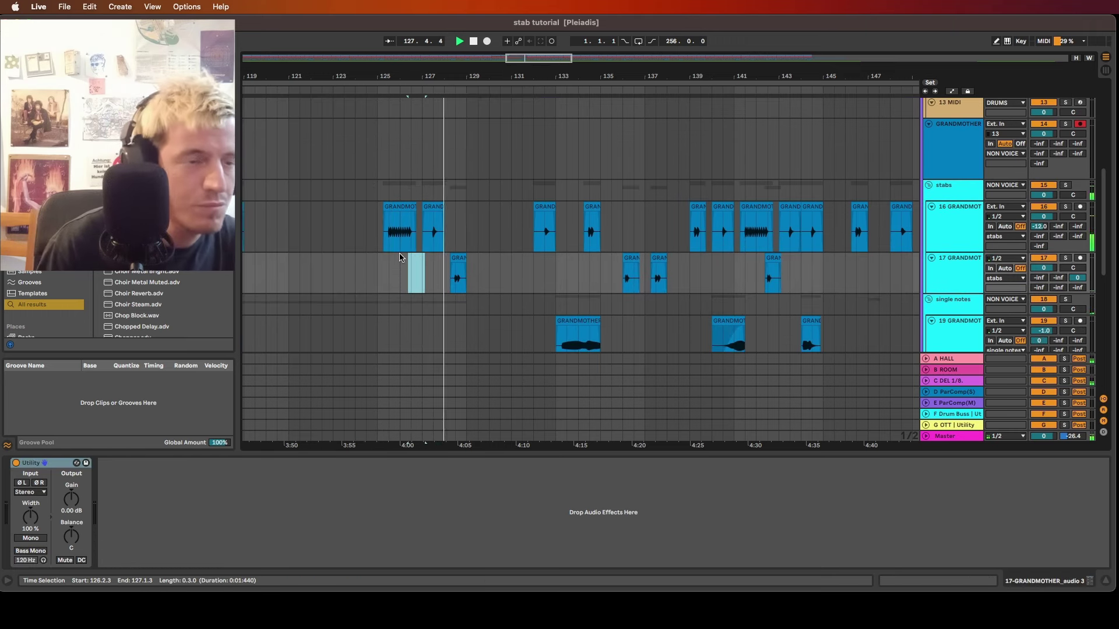
Shorten the PROPHET clip starting at 125.1.1 to end at 127.1.1 and play from 125.1.1
scroll(400, 255, "up", 10)
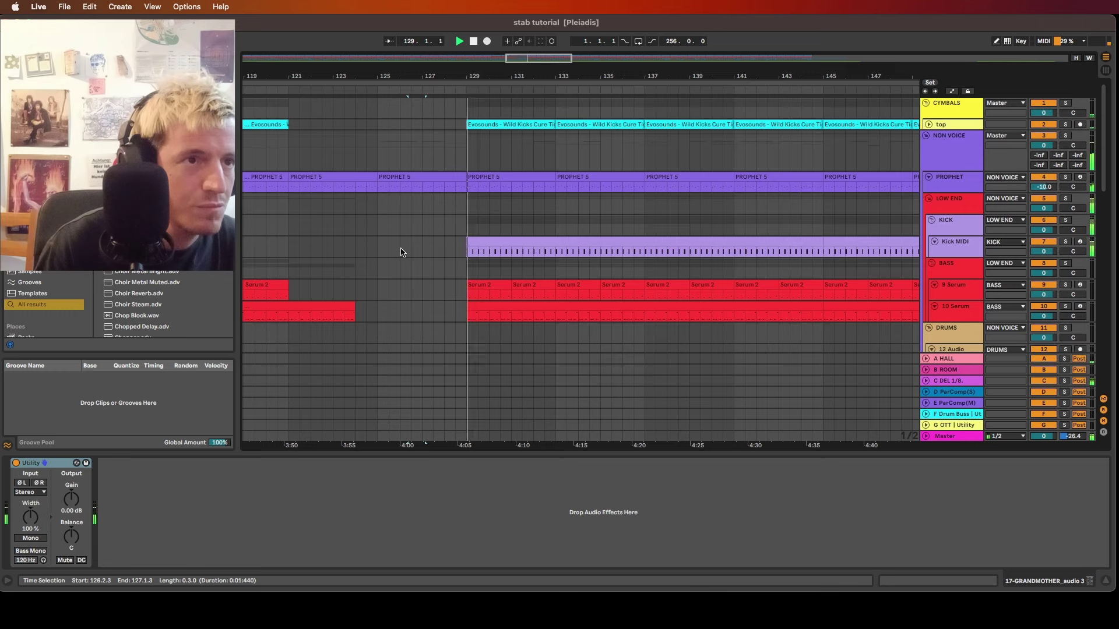
left_click_drag(465, 178, 418, 186)
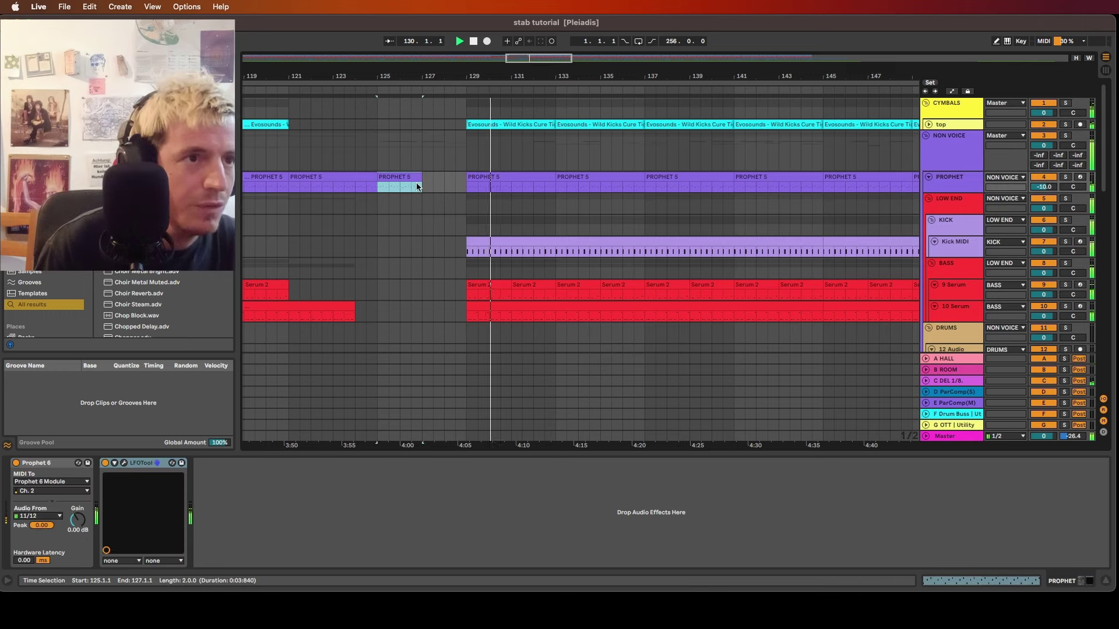
left_click(383, 190)
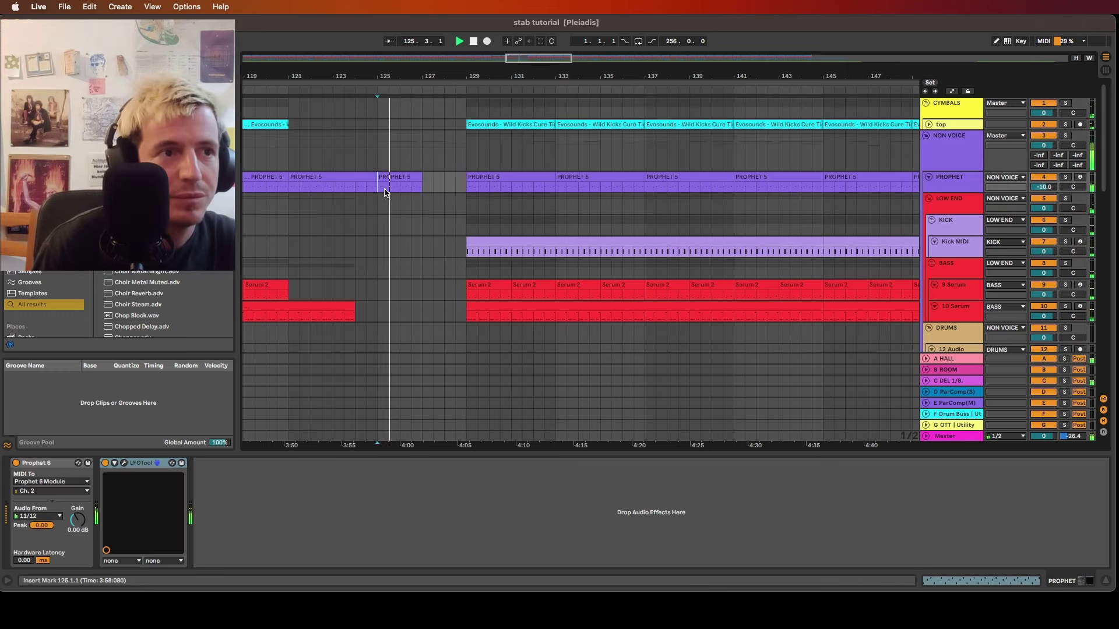
scroll(408, 194, "down", 5)
scroll(427, 194, "up", 5)
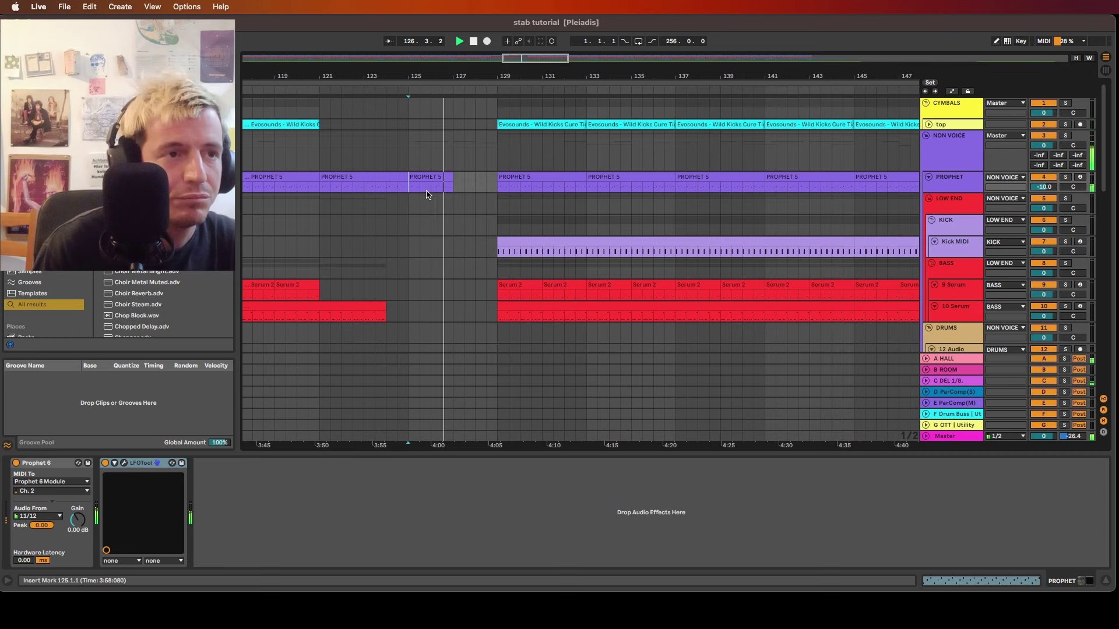
left_click(445, 177)
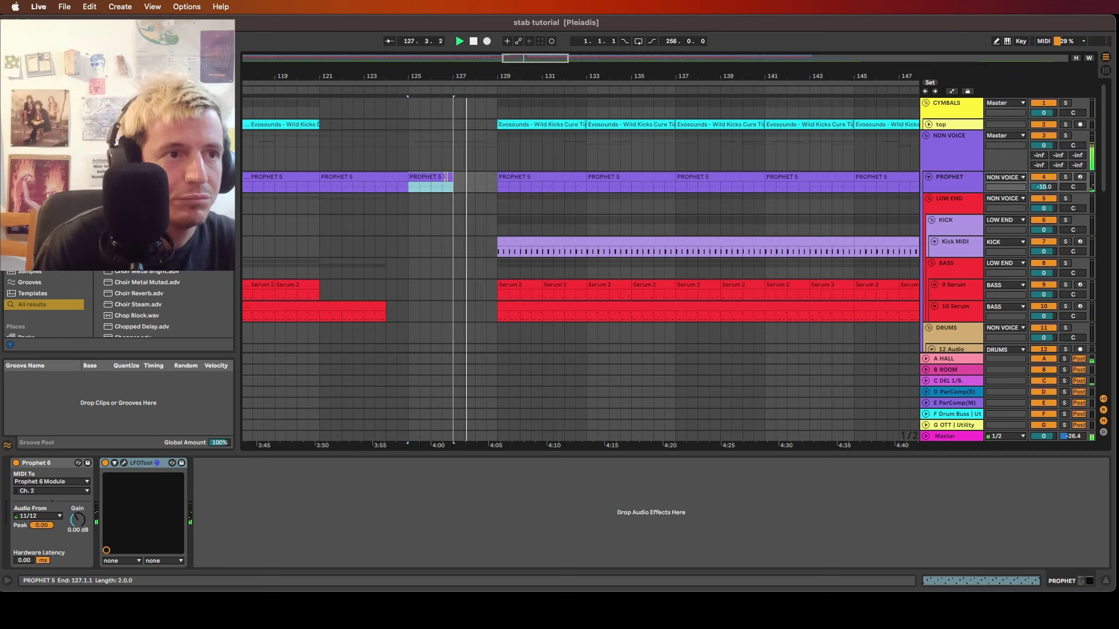
Insert one bar of silence across the arrangement from 129.1.1 to 130.1.1
scroll(447, 207, "down", 5)
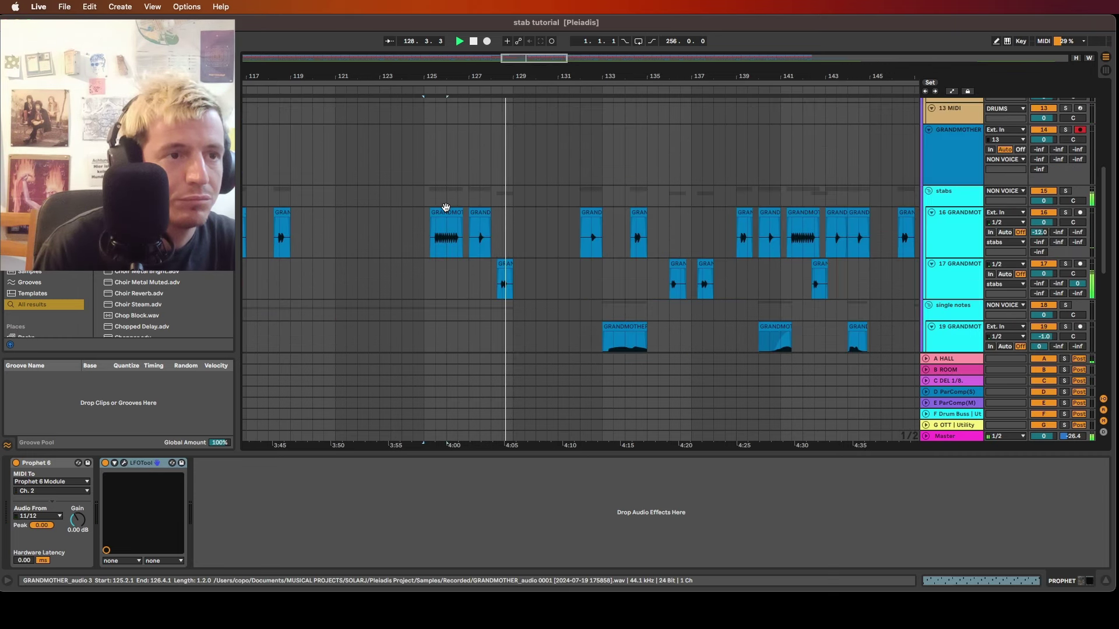
left_click(446, 208)
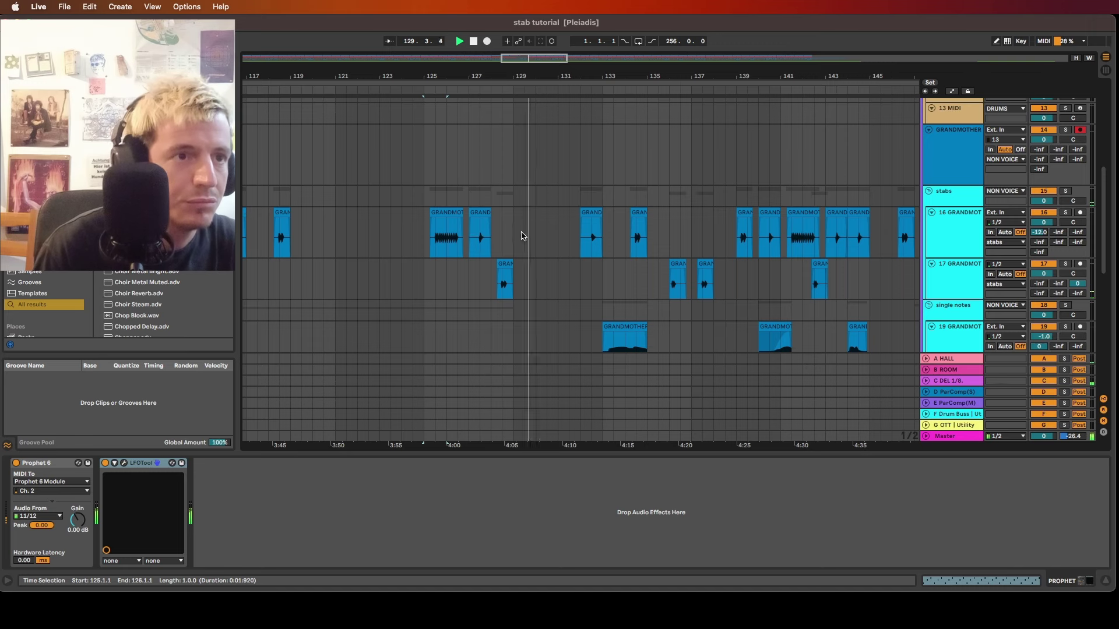
left_click_drag(514, 236, 535, 235)
key("super+i")
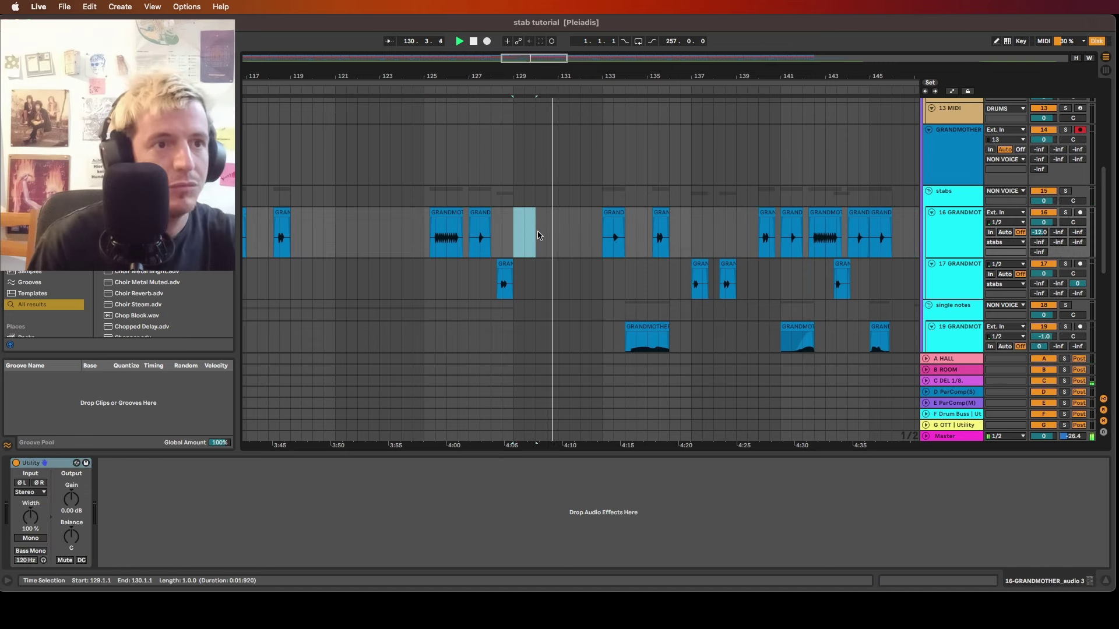
left_click(496, 239)
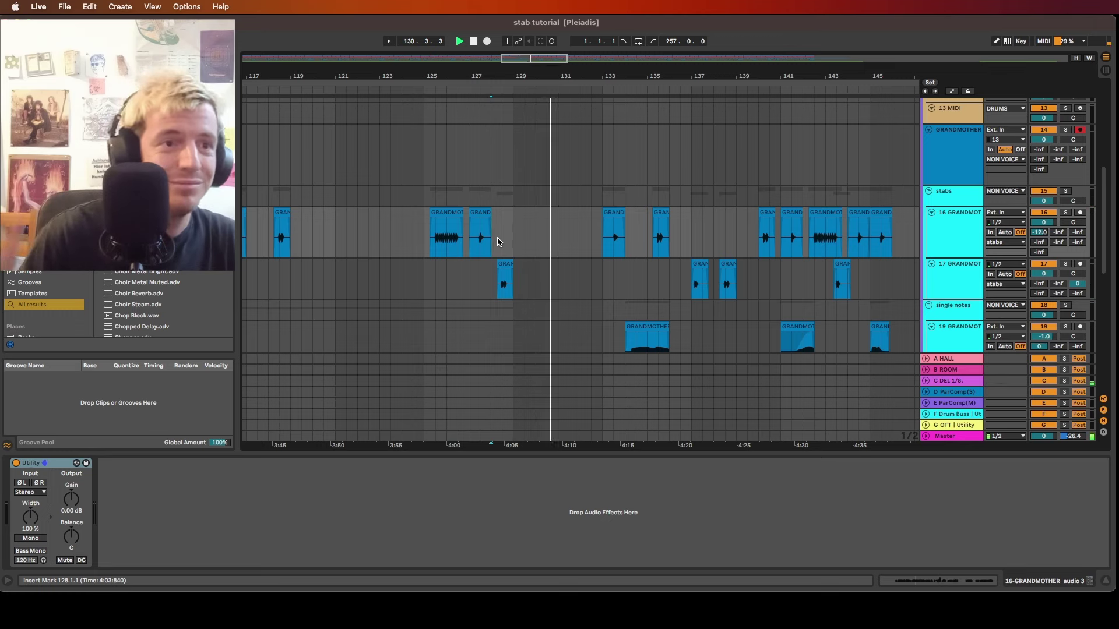
Copy the faded-in single note near bar 141 on track 19 to 128.3.1 and play from there
scroll(554, 237, "down", 5)
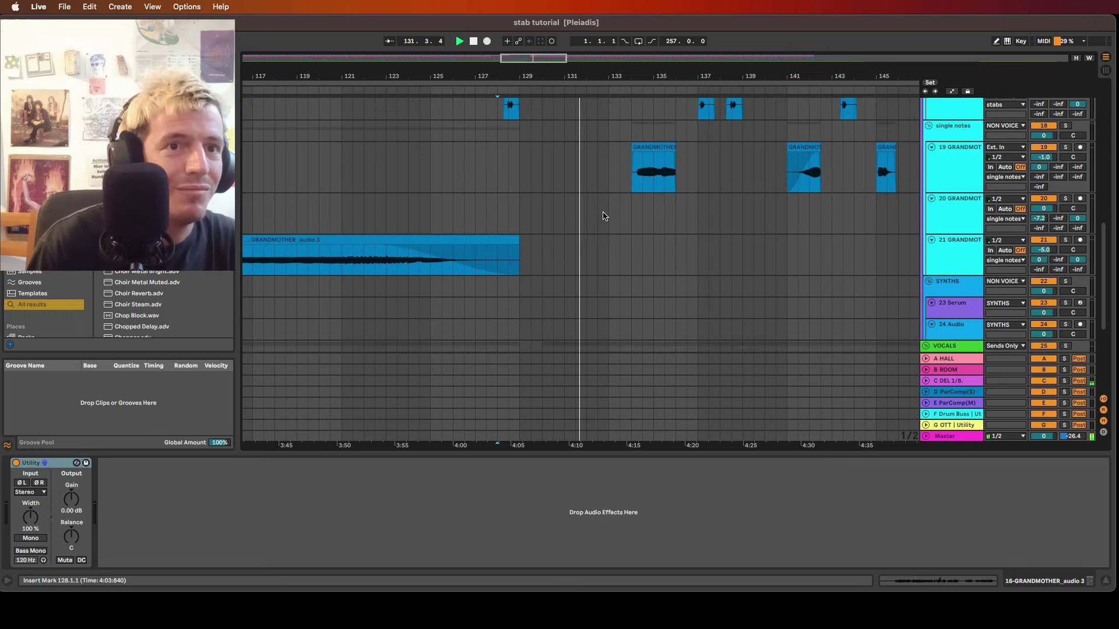
scroll(606, 216, "up", 2)
key("space")
left_click_drag(812, 194, 521, 211)
left_click(511, 222)
key("space")
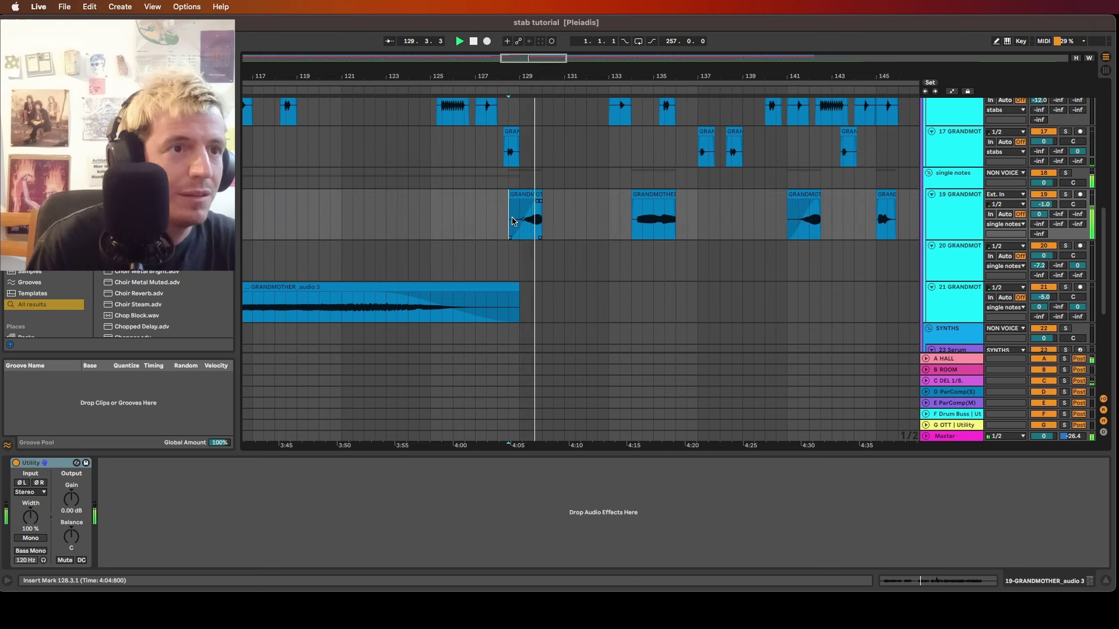
Bend the fade-in curve of the track 19 note at 128.3.1 and replay the transition
left_click_drag(512, 222, 529, 229)
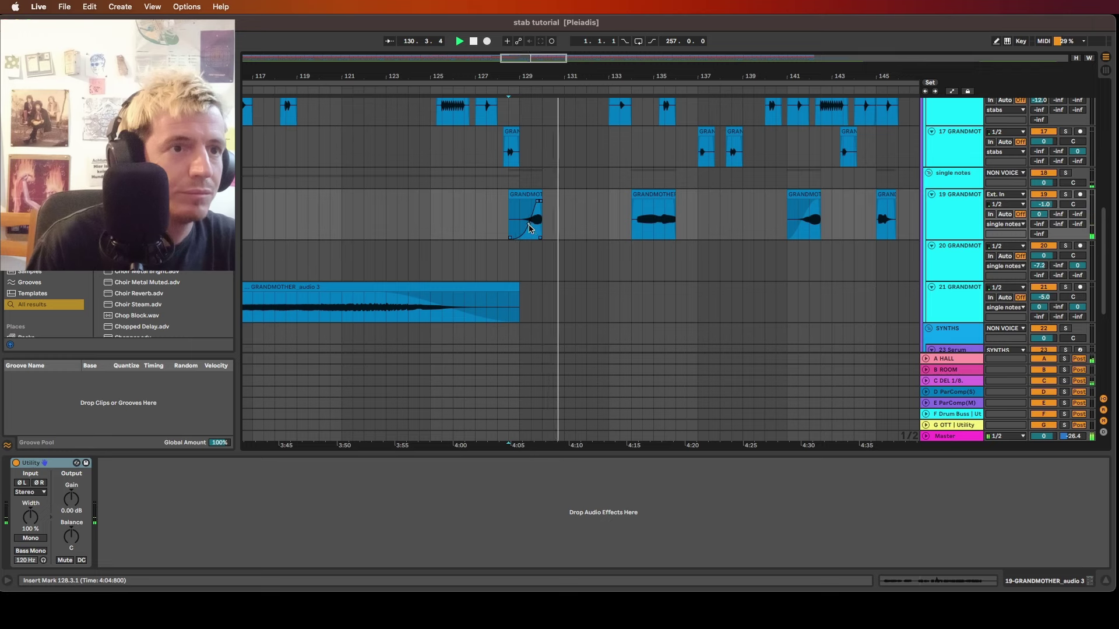
key("space")
key("space")
scroll(536, 214, "down", 1)
scroll(533, 343, "up", 6)
scroll(557, 298, "down", 7)
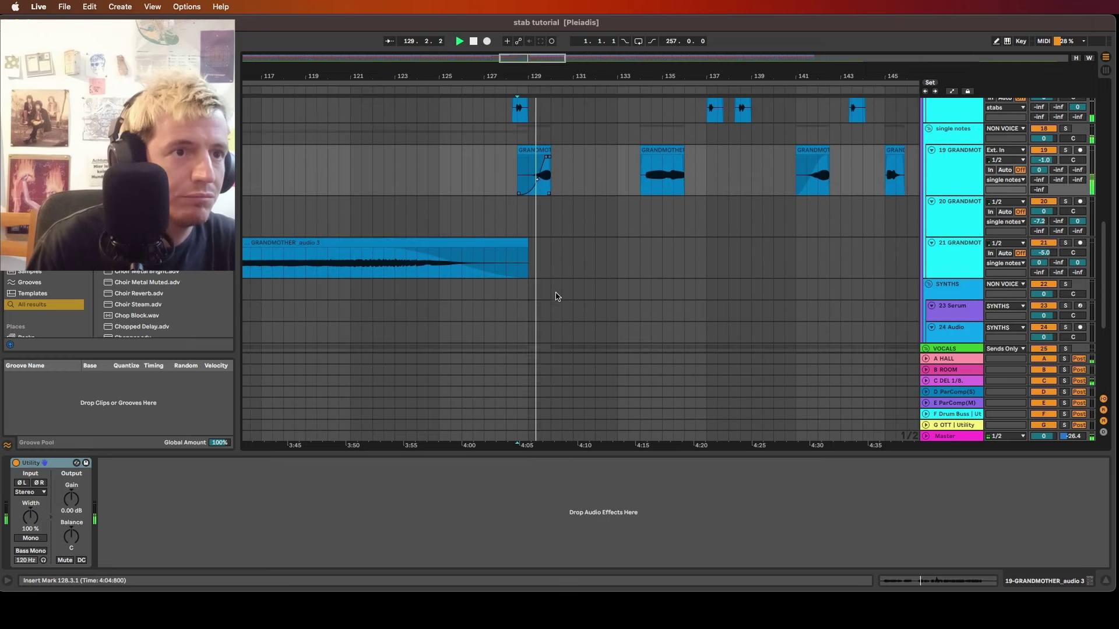
Extend the fade-in of the track 19 note at 128.3.1 to the clip's end at 130.1.1 and replay it
scroll(555, 296, "up", 10)
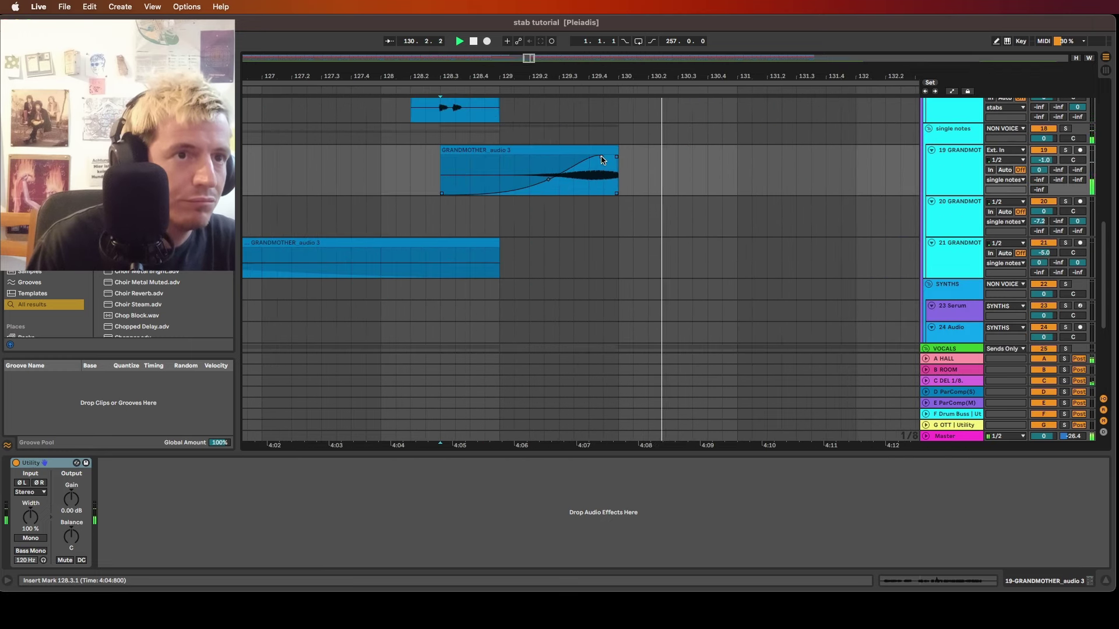
left_click_drag(602, 160, 598, 158)
key("space")
key("space")
left_click(630, 173)
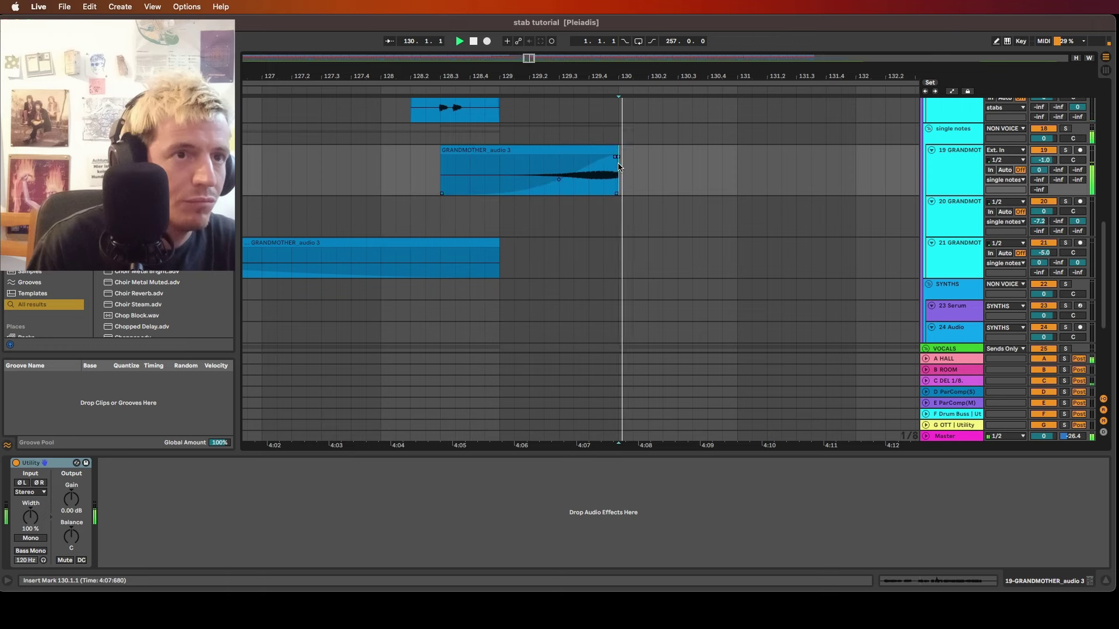
scroll(629, 171, "down", 10)
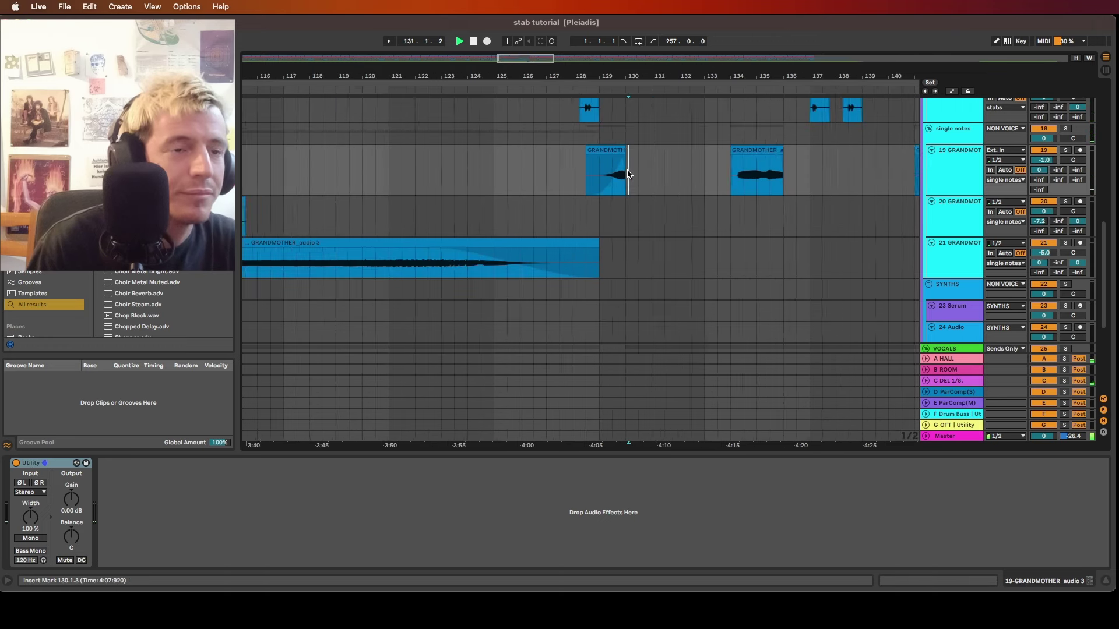
Look over the full arrangement, examining the bass, stab and single-note tracks around the breakdown
scroll(629, 172, "left", 5)
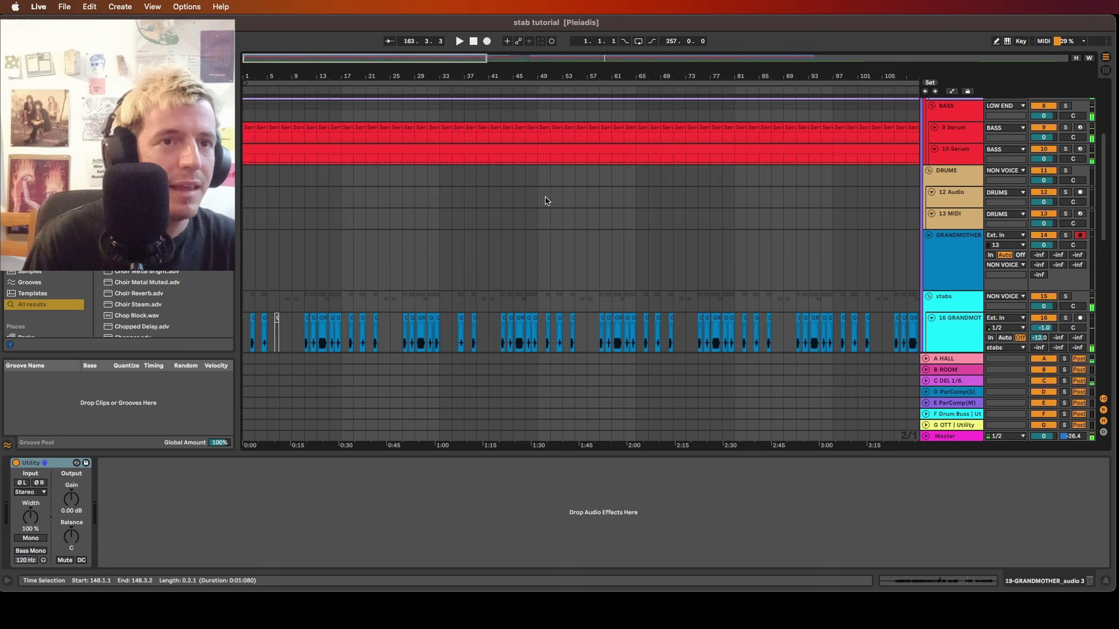
scroll(545, 200, "down", 3)
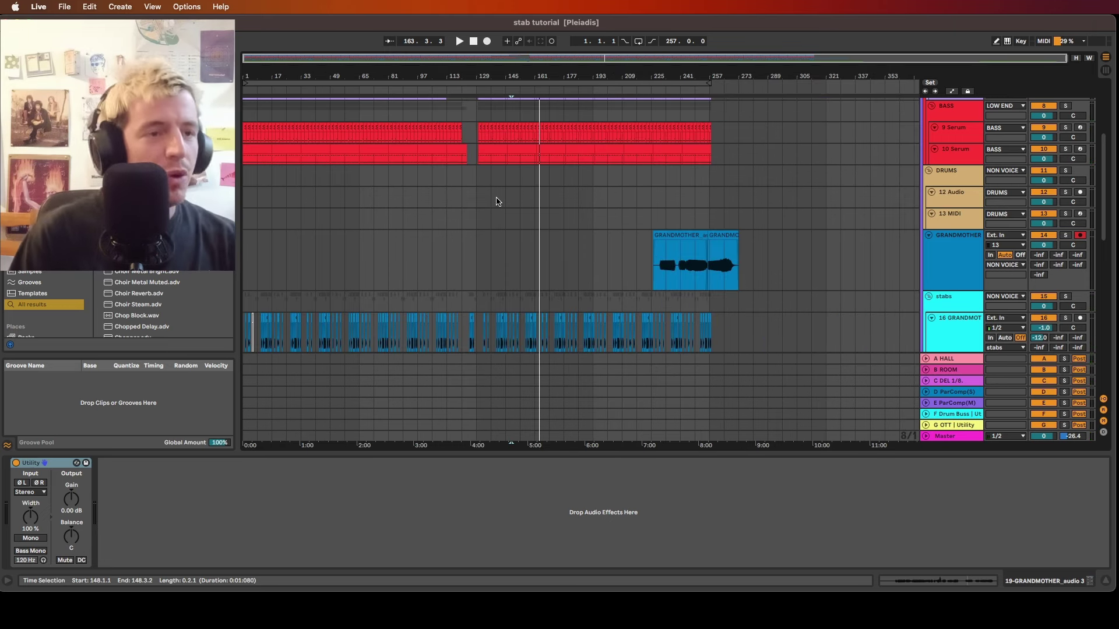
left_click(476, 246)
scroll(464, 242, "down", 4)
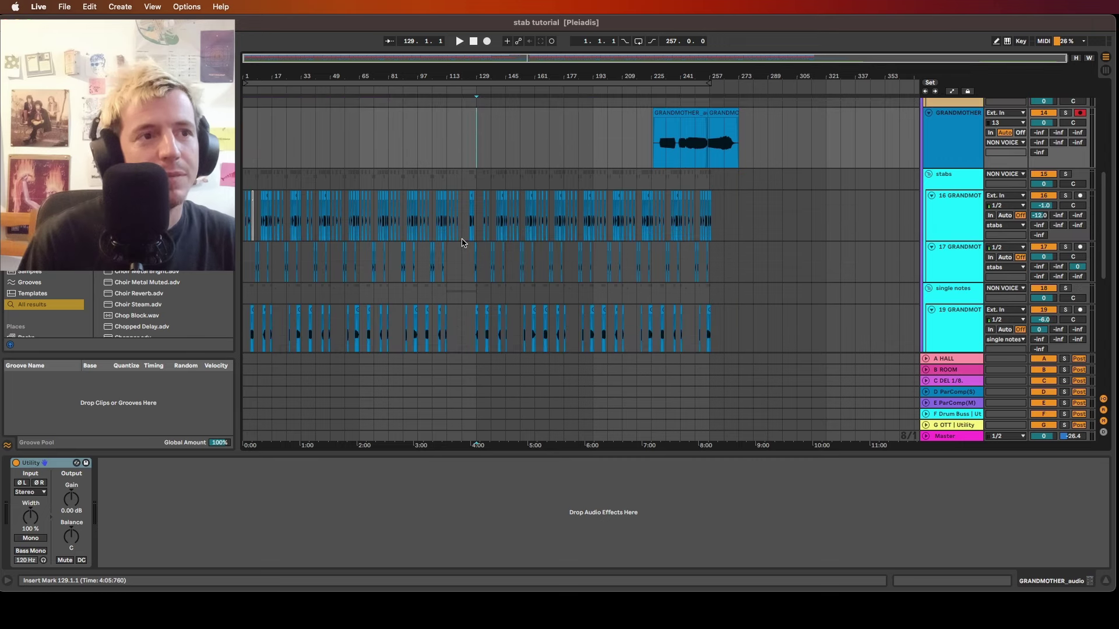
scroll(464, 243, "up", 4)
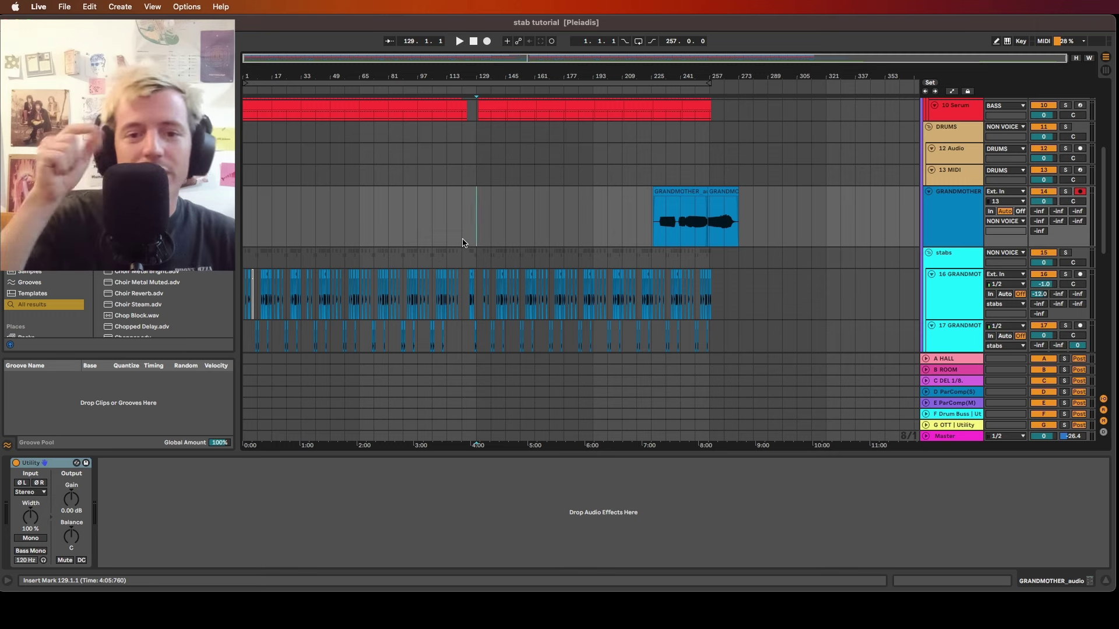
scroll(465, 243, "down", 5)
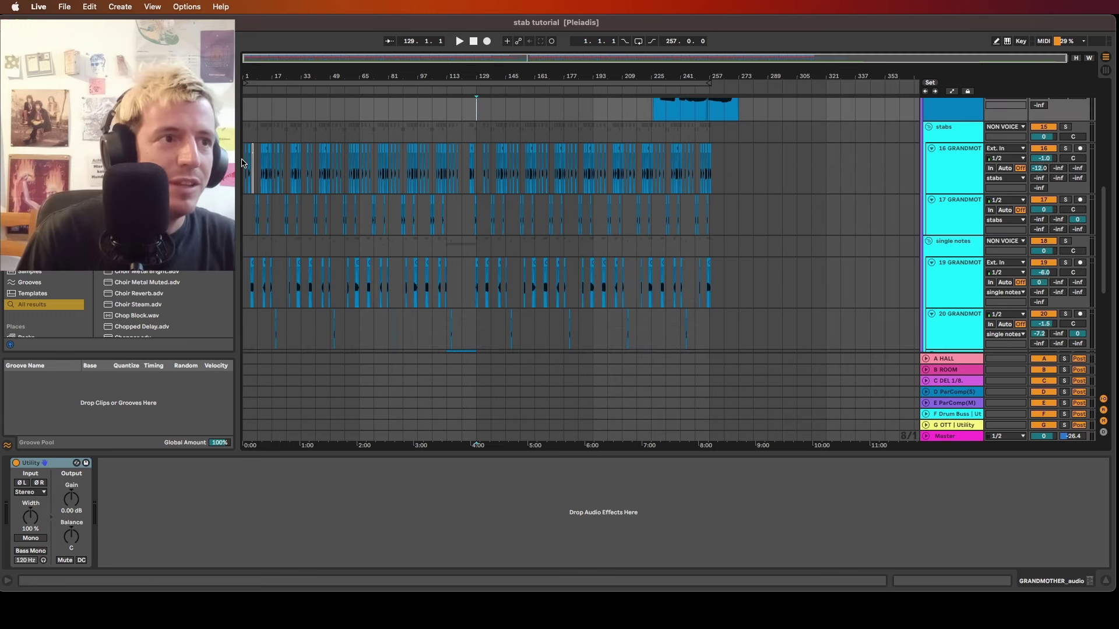
scroll(395, 197, "down", 5)
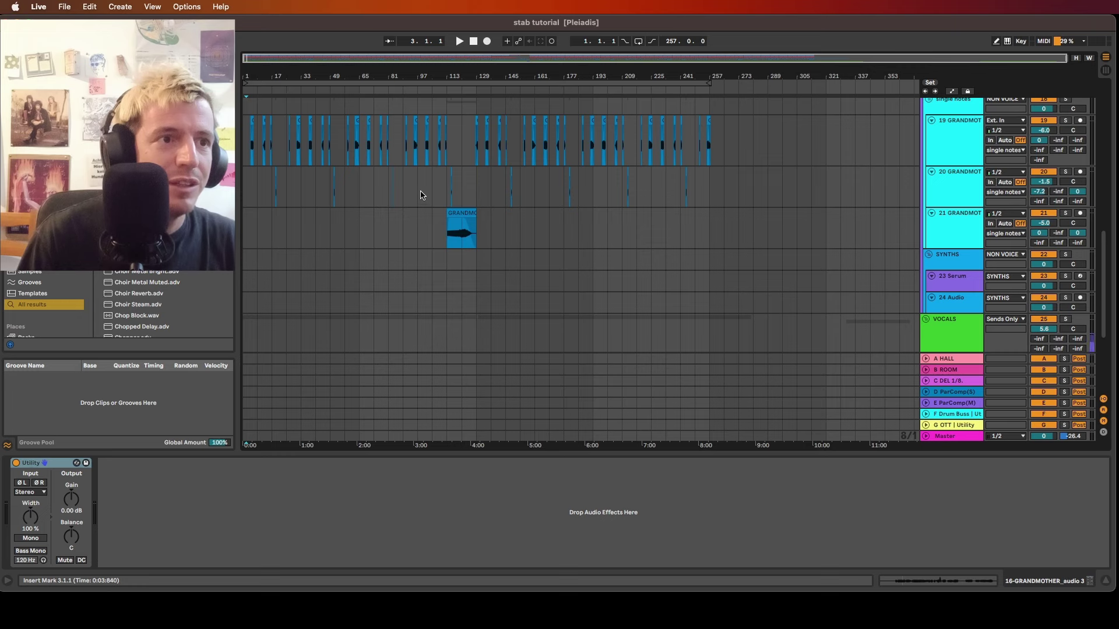
Play the arrangement from 97.1.1 and listen to the stabs and single notes leading into the breakdown's long note
left_click(417, 196)
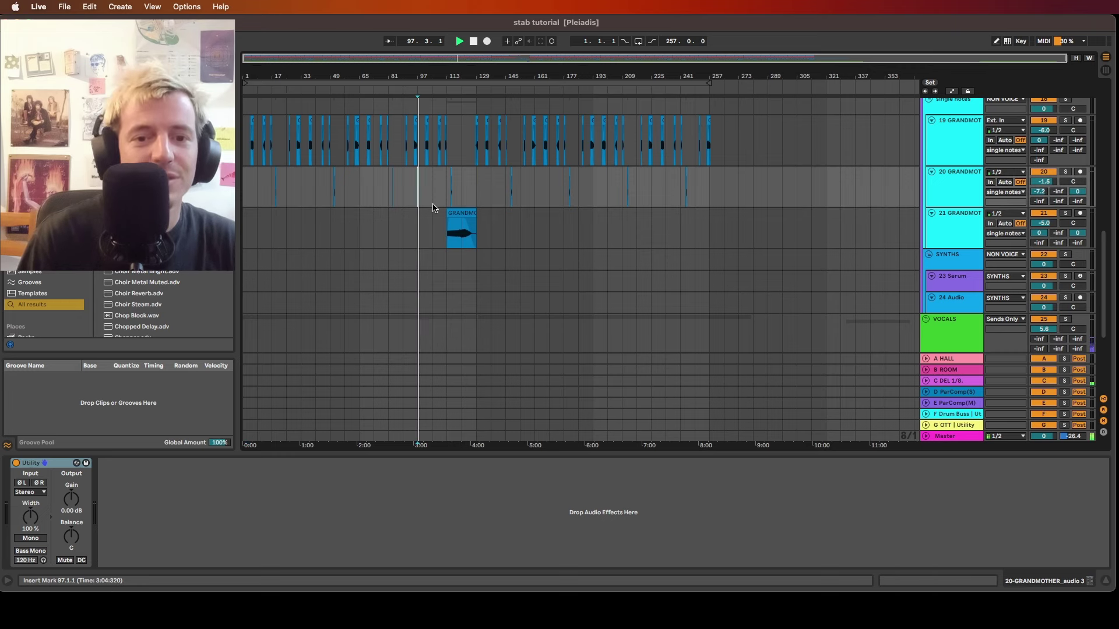
scroll(504, 204, "up", 10)
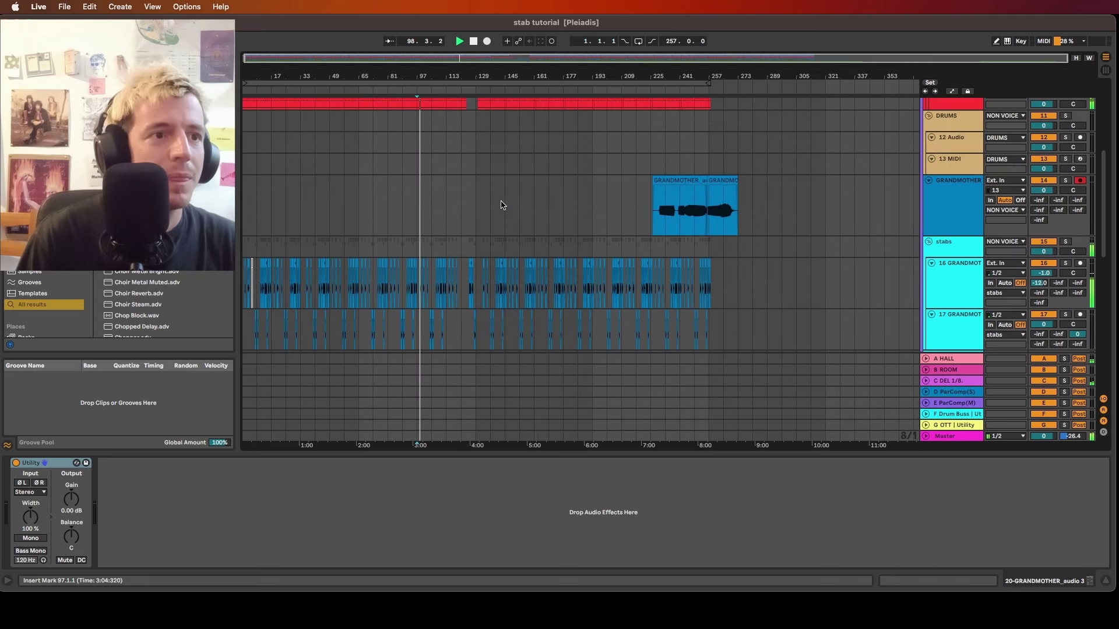
left_click(964, 249)
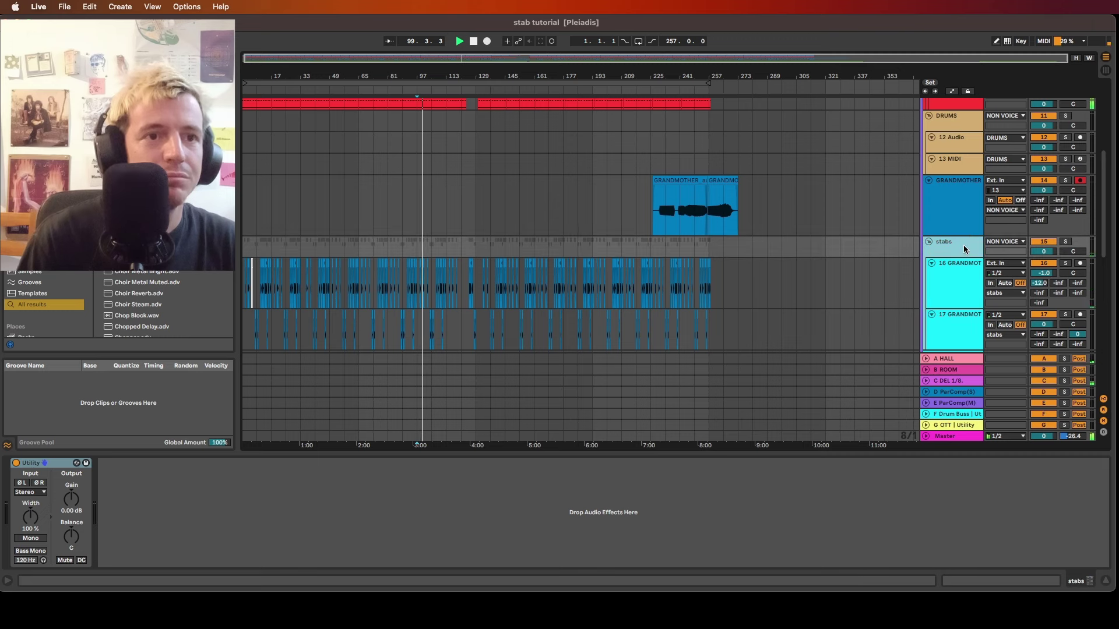
scroll(701, 191, "down", 5)
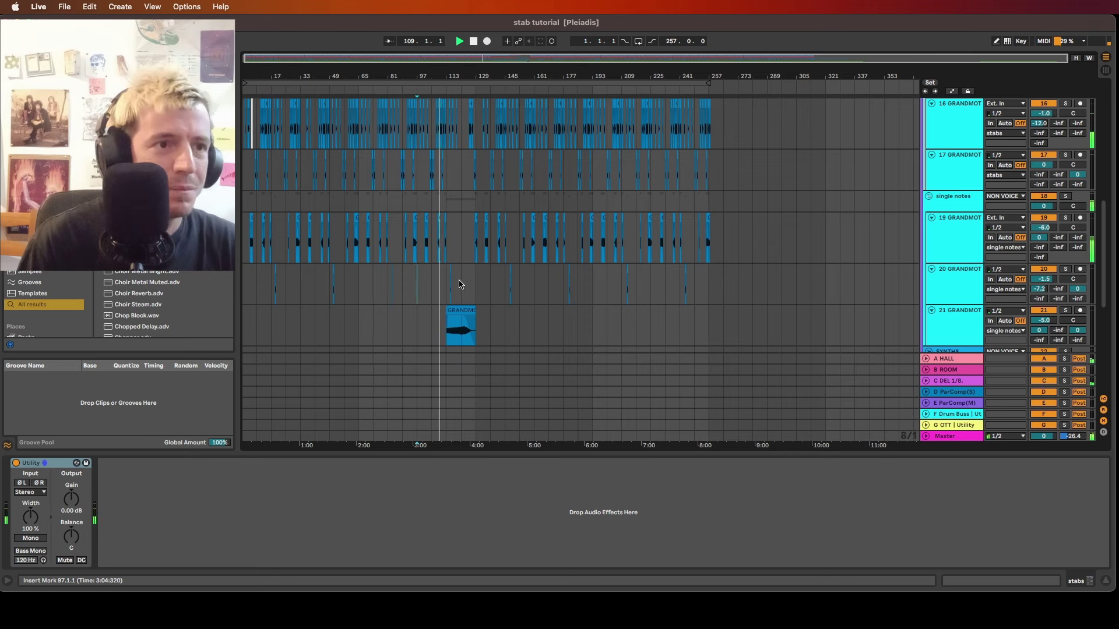
scroll(459, 286, "down", 5)
scroll(459, 286, "up", 6)
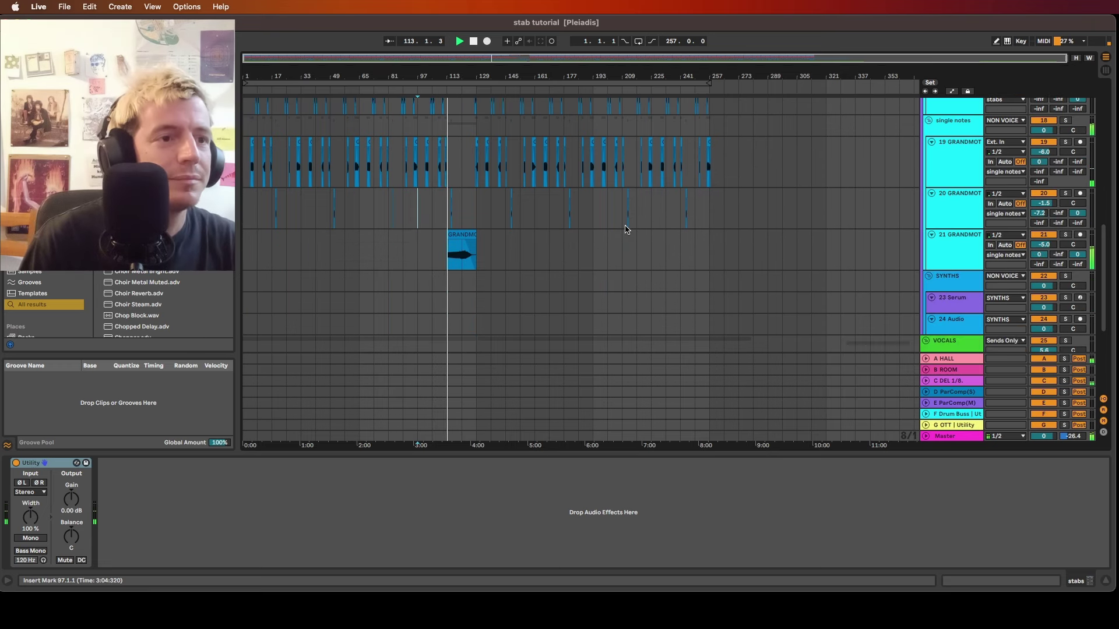
scroll(626, 229, "down", 4)
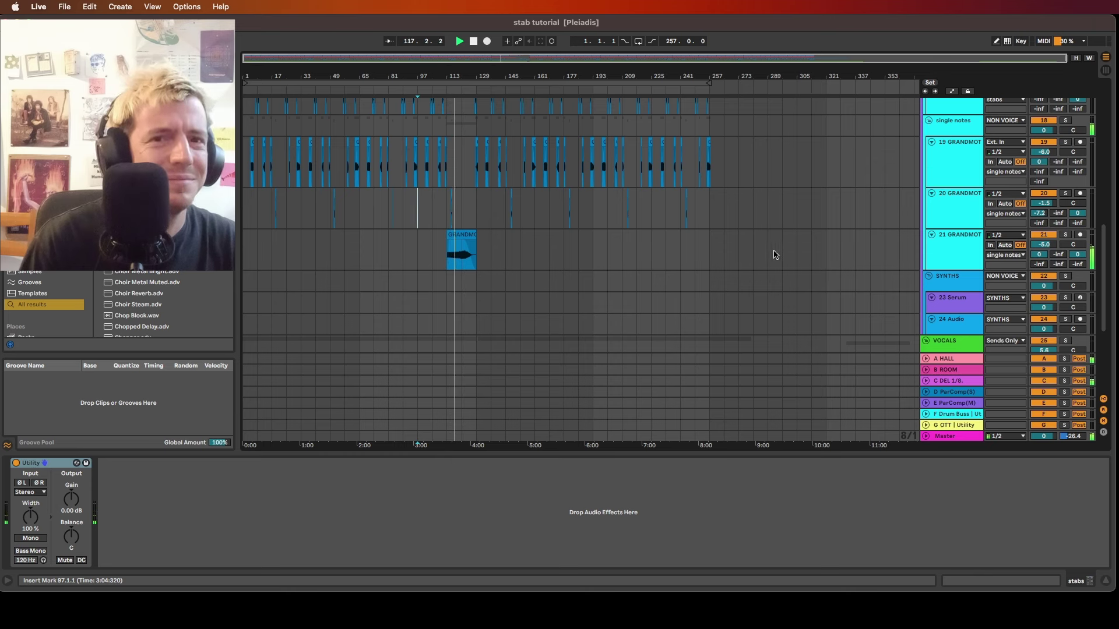
Automate track 21's A-HALL send to rise from its minimum to 0 dB during the long note and fall back at its end
right_click(1038, 257)
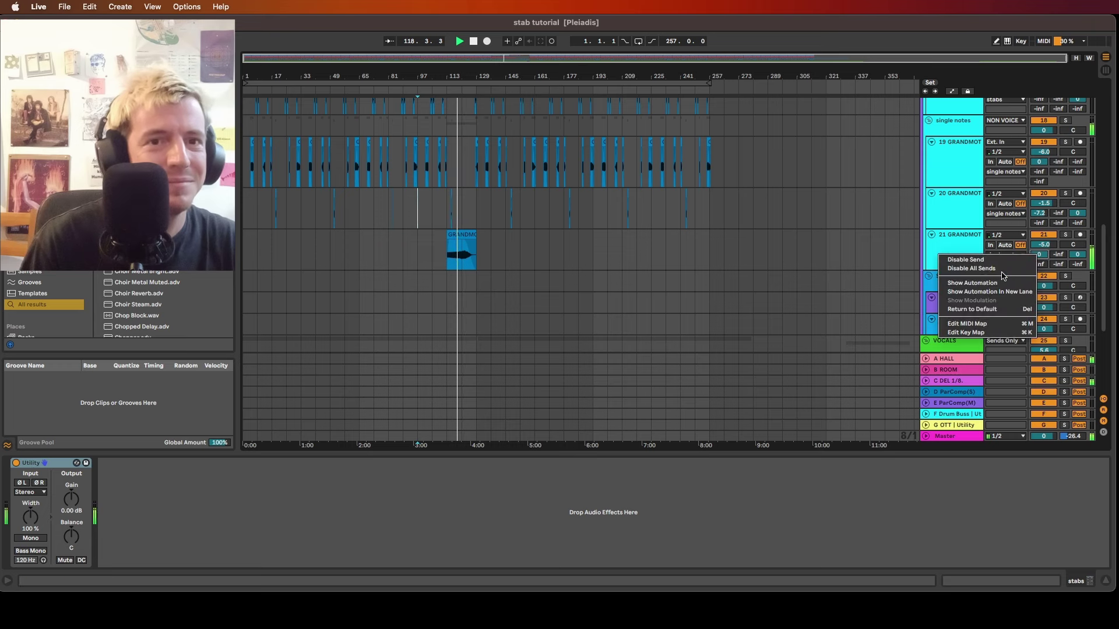
left_click(969, 284)
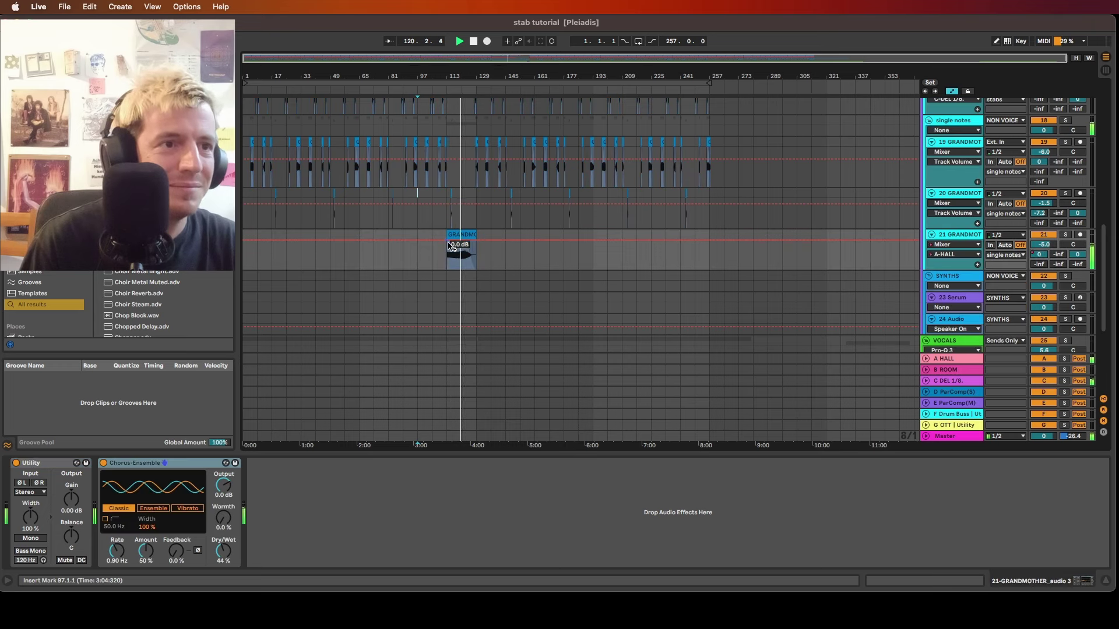
left_click_drag(449, 247, 448, 271)
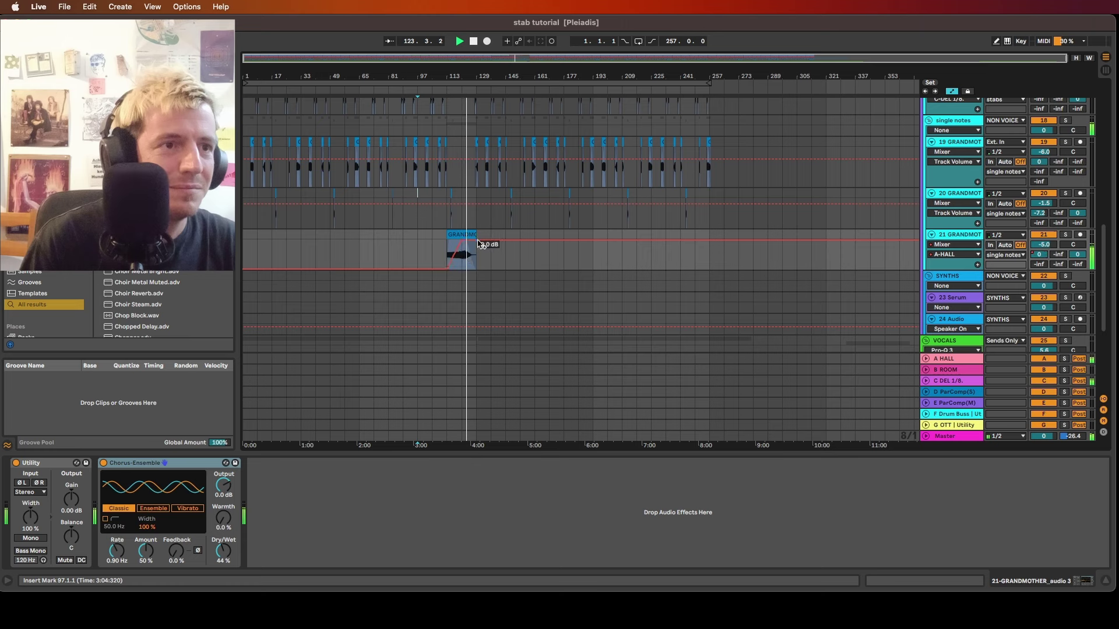
left_click_drag(480, 245, 478, 269)
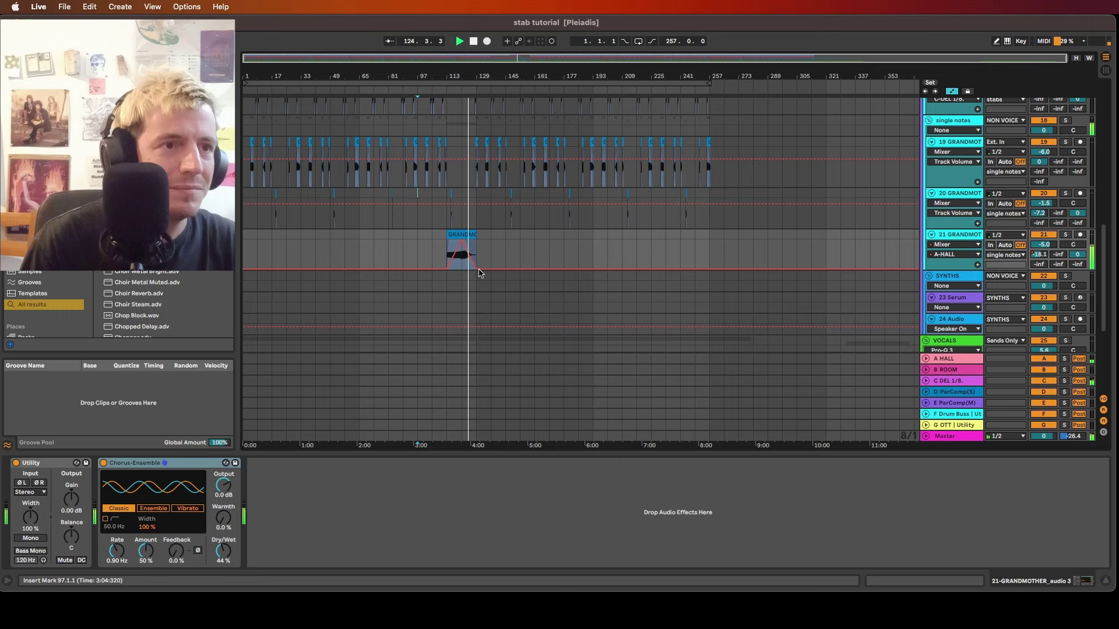
Delete the PROPHET clip starting at 125.1.1 and trim the preceding one to end at 124.1.1 while replaying from 121.1.1
scroll(467, 262, "up", 15)
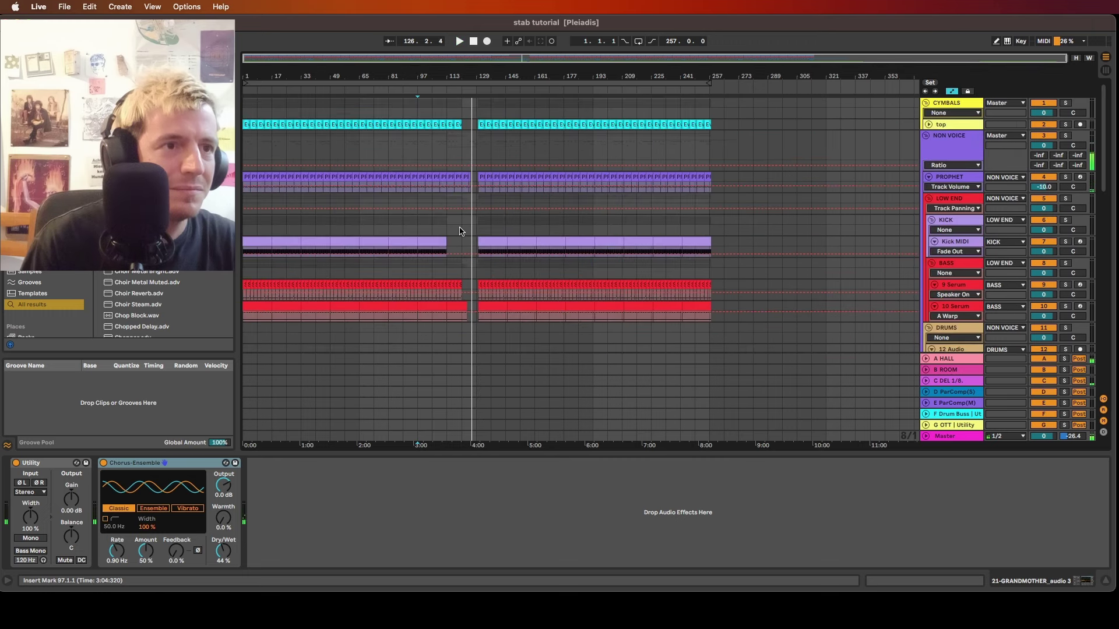
left_click(467, 181)
key("space")
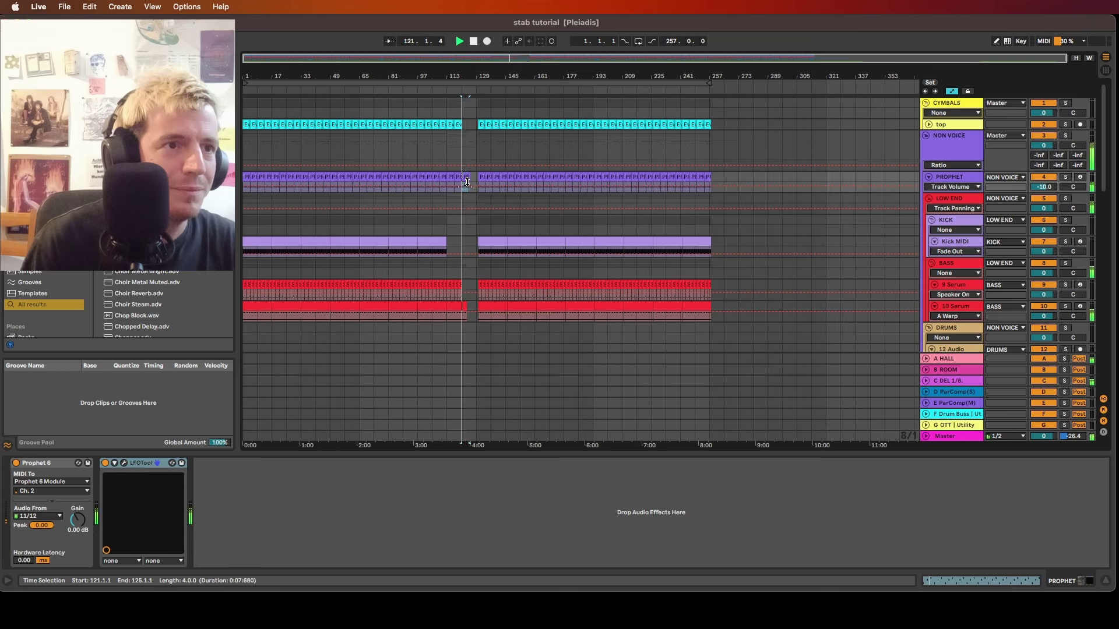
key("a")
scroll(470, 182, "up", 10)
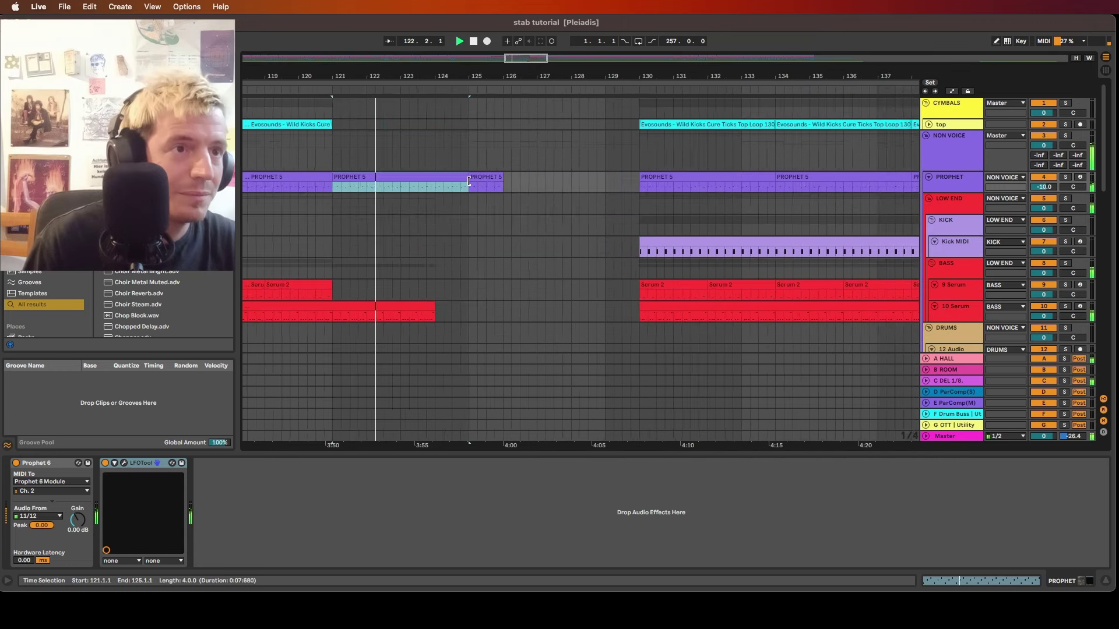
left_click(478, 176)
key("Delete")
left_click_drag(468, 177, 433, 177)
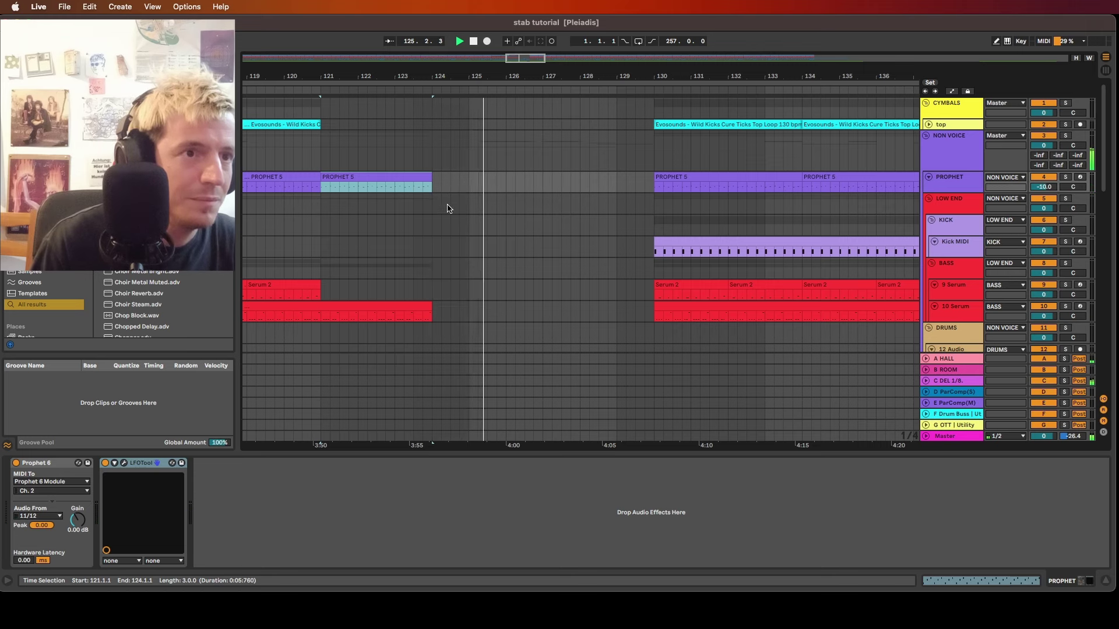
Play the stab and single-note arrangement from 93.1.1 through the breakdown
scroll(560, 192, "down", 10)
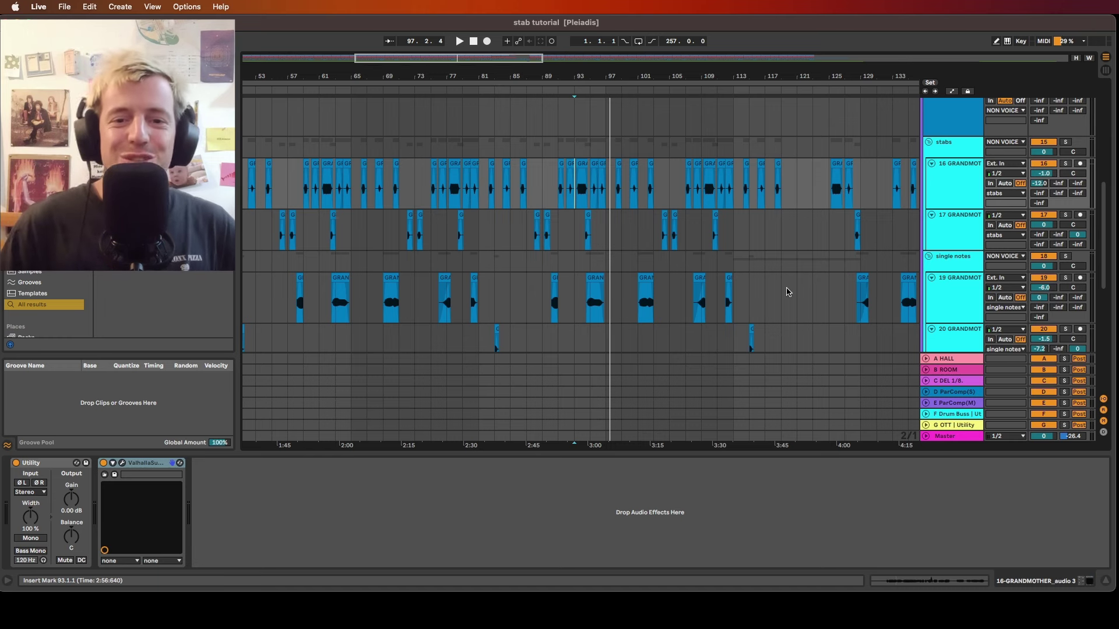
key("space")
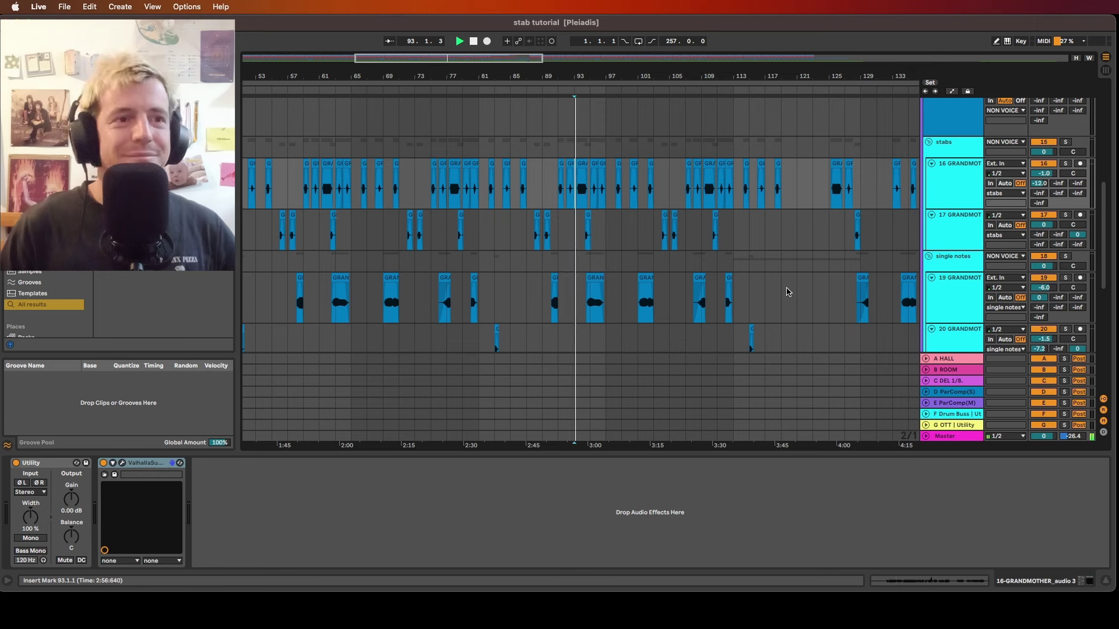